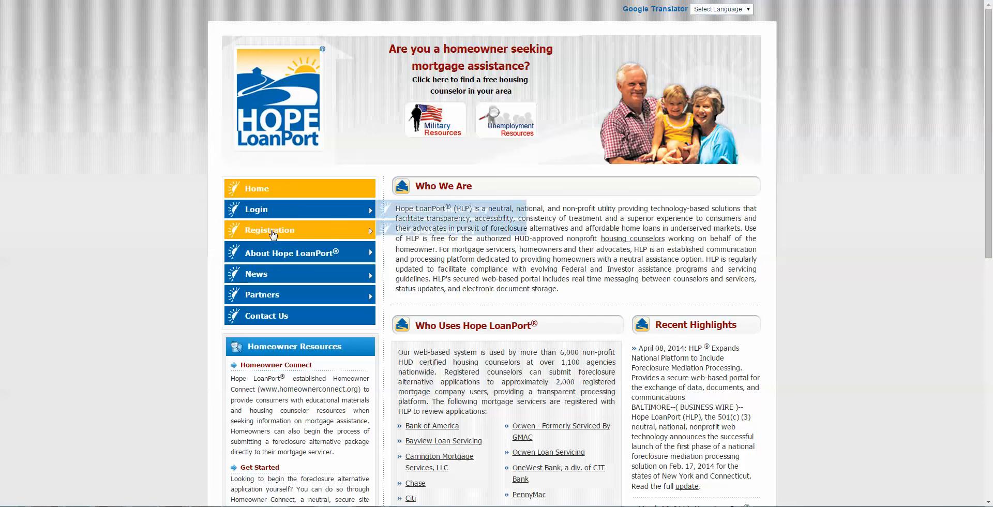
Step: Open the Authorized Third Party registration form, look through it, and return to the home page
{"action": "mouse_move", "coordinate": [356, 231]}
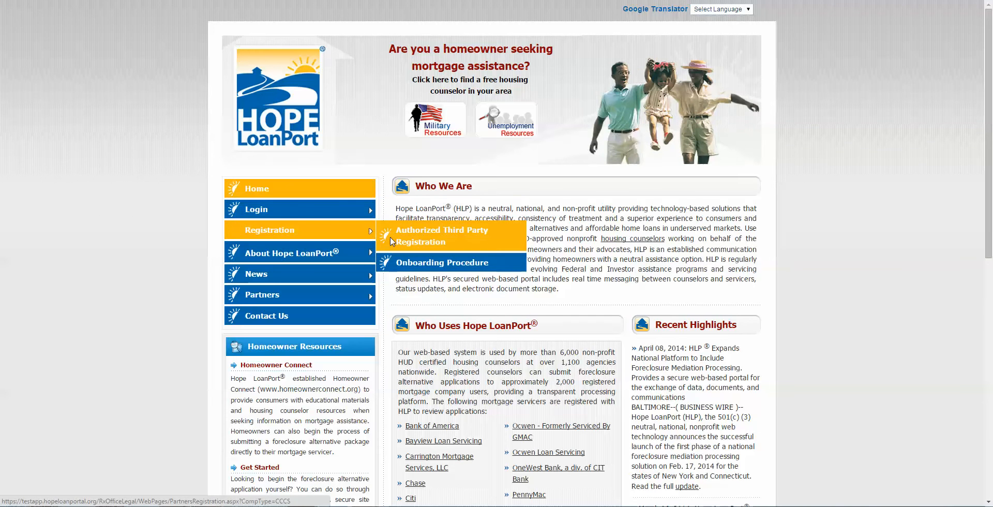
{"action": "left_click", "coordinate": [402, 238]}
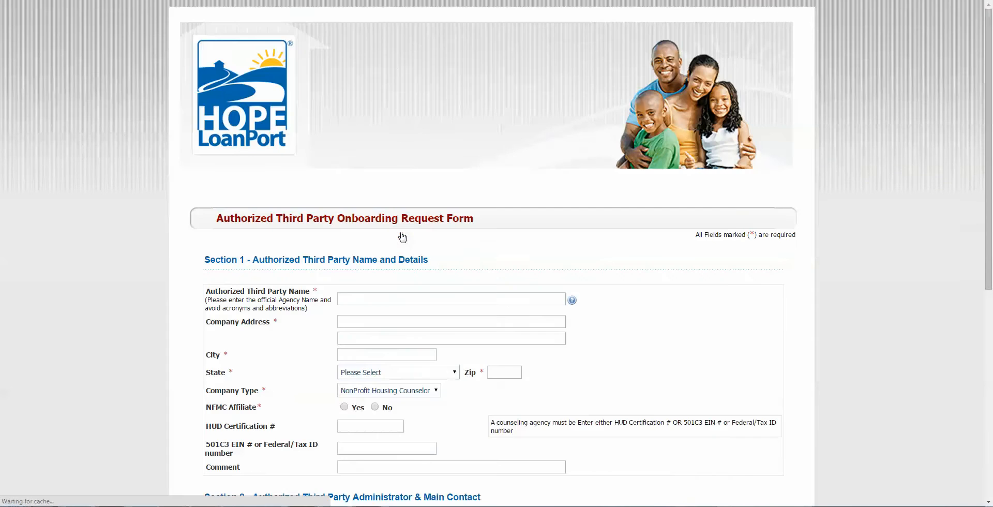
{"action": "scroll", "coordinate": [402, 234], "scroll_direction": "down", "scroll_amount": 3}
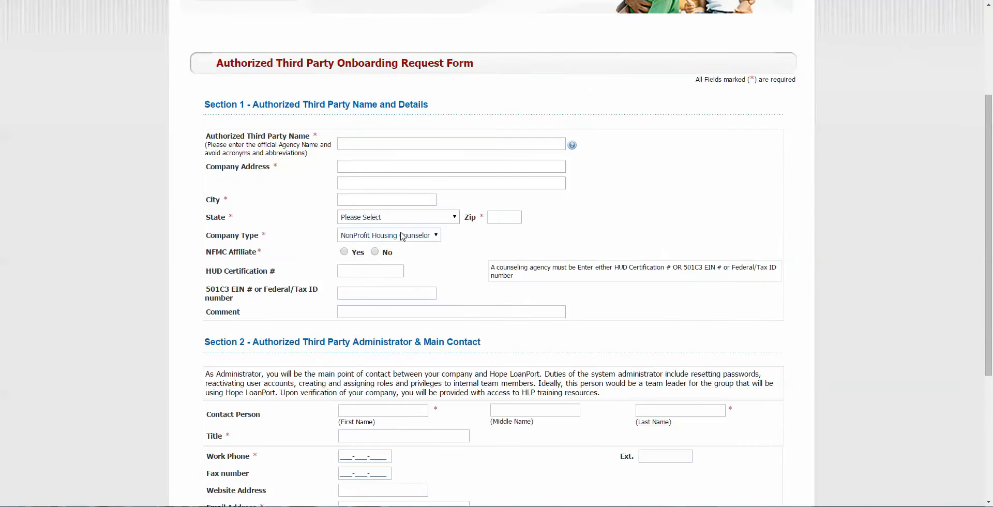
{"action": "scroll", "coordinate": [401, 232], "scroll_direction": "down", "scroll_amount": 1}
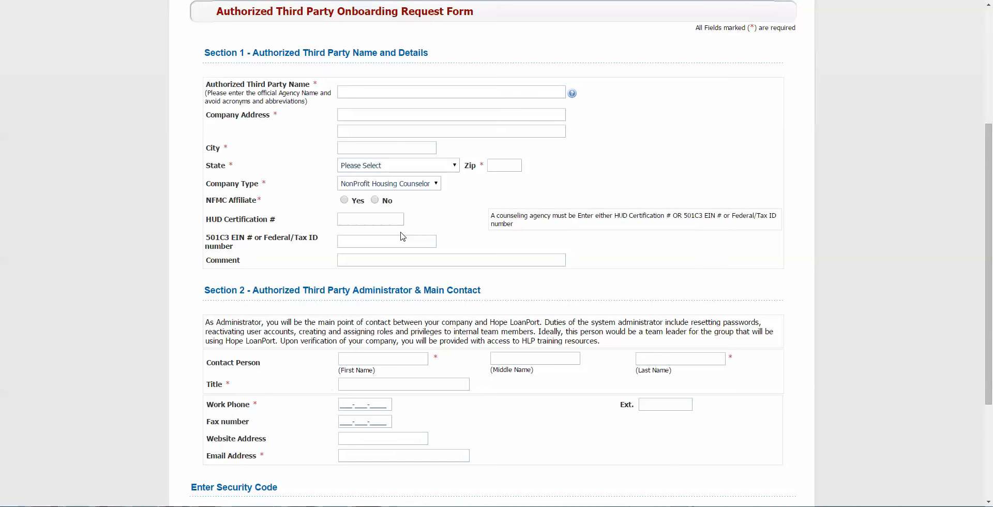
{"action": "scroll", "coordinate": [402, 236], "scroll_direction": "down", "scroll_amount": 1}
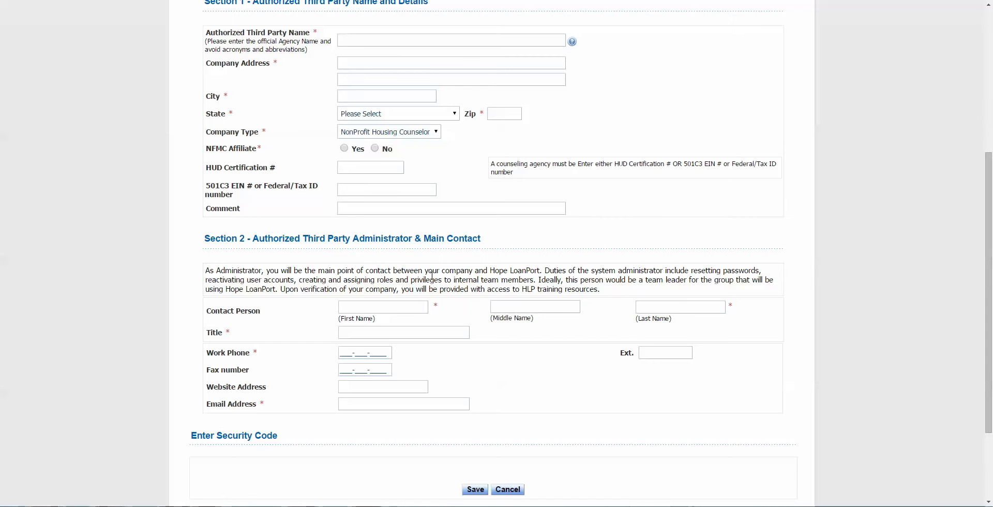
{"action": "scroll", "coordinate": [212, 129], "scroll_direction": "up", "scroll_amount": 1}
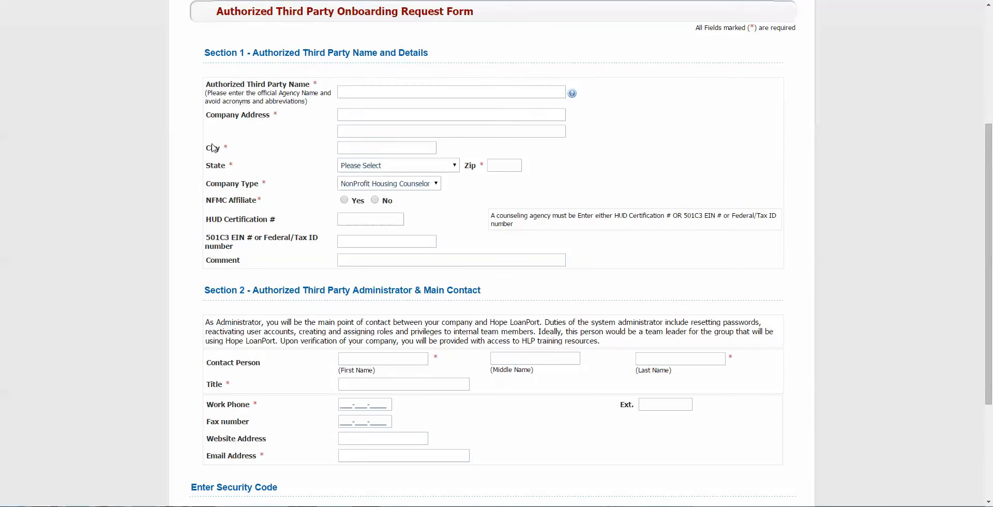
{"action": "left_click", "coordinate": [10, 1]}
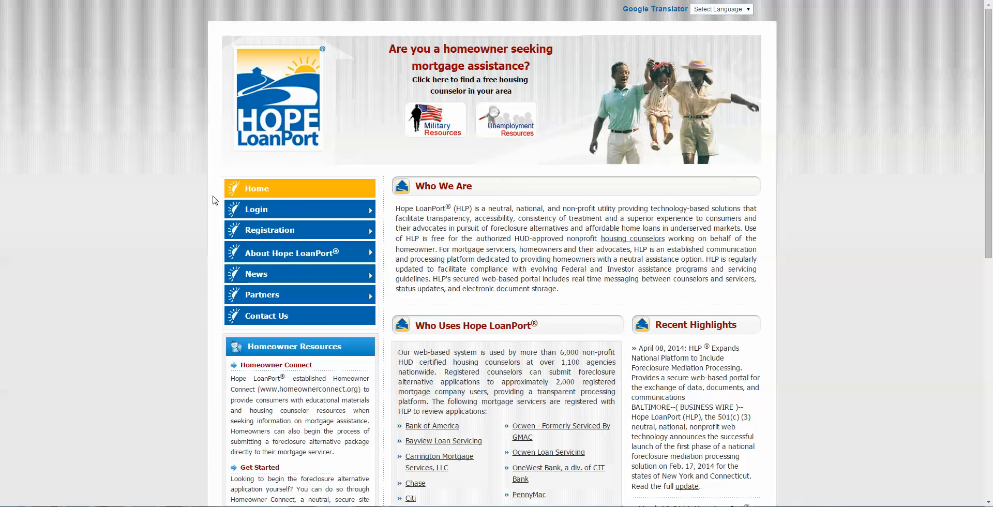
Step: Go to the Authorized Third Party sign-in page and enter the company code and login ID
{"action": "mouse_move", "coordinate": [254, 208]}
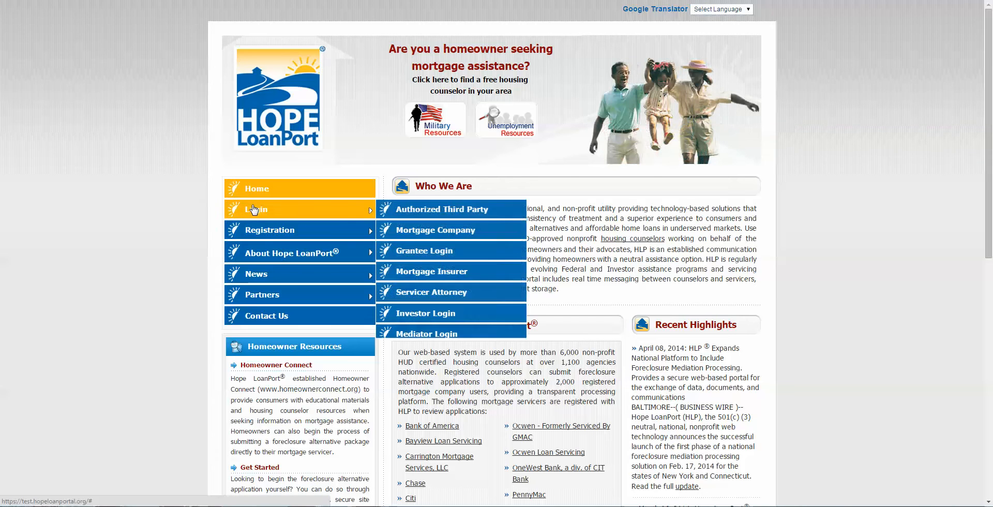
{"action": "left_click", "coordinate": [399, 218]}
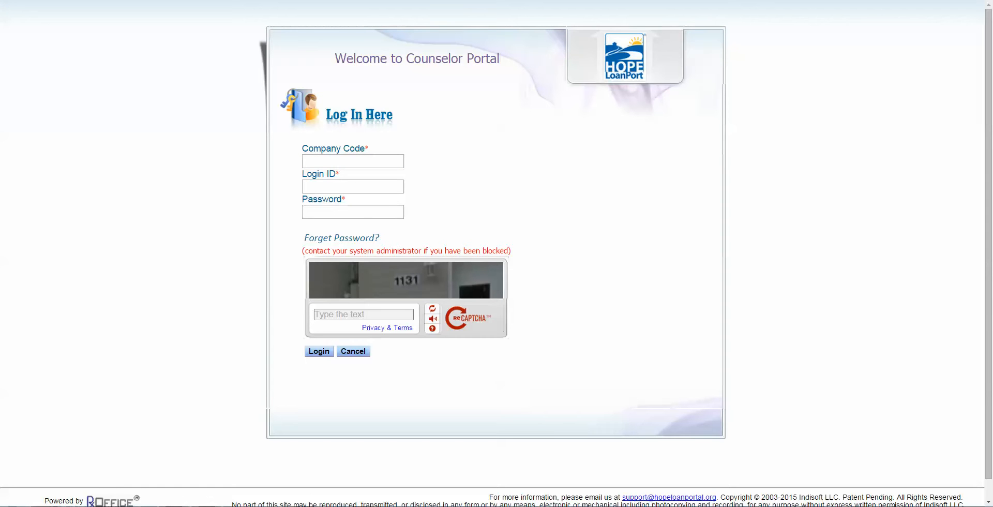
{"action": "left_click", "coordinate": [354, 162]}
{"action": "type", "text": "HLPCA"}
{"action": "key", "text": "Tab"}
{"action": "key", "text": "Tab"}
Step: Paste the account password, answer the captcha, and log in
{"action": "left_click", "coordinate": [352, 210]}
{"action": "key", "text": "ctrl+v"}
{"action": "left_click", "coordinate": [368, 313]}
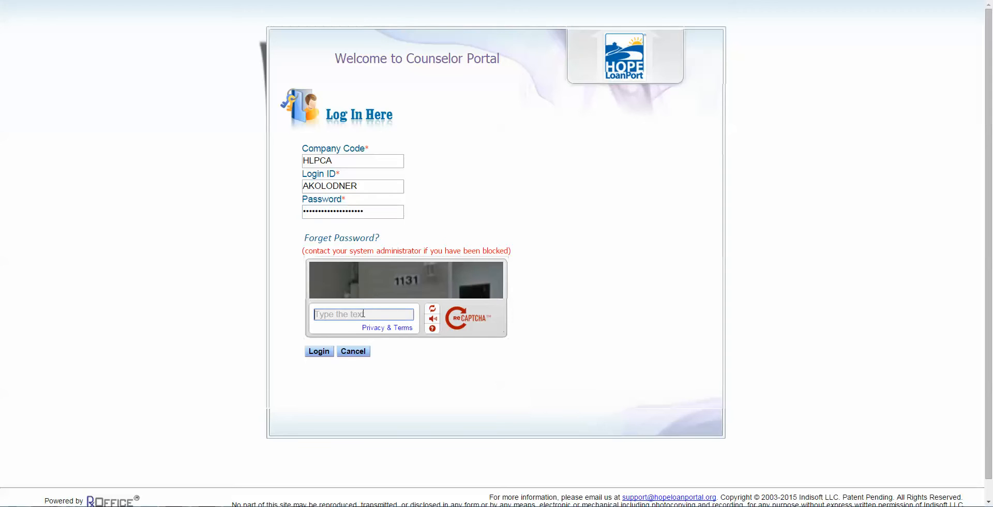
{"action": "key", "text": "Caps_Lock"}
{"action": "type", "text": "1131"}
{"action": "left_click", "coordinate": [329, 352]}
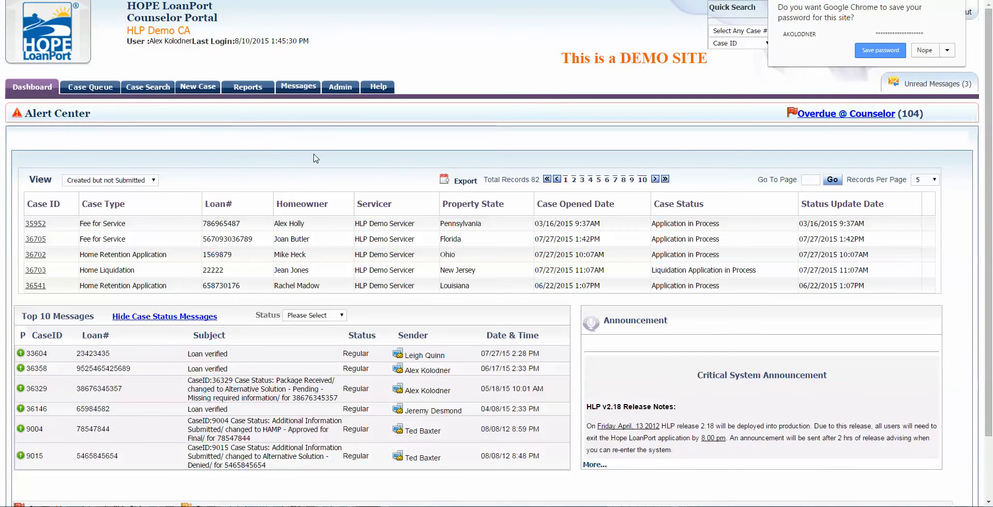
Step: Dismiss the save-password bubble, then highlight the agency name and DEMO SITE banner while explaining the header
{"action": "left_click", "coordinate": [296, 149]}
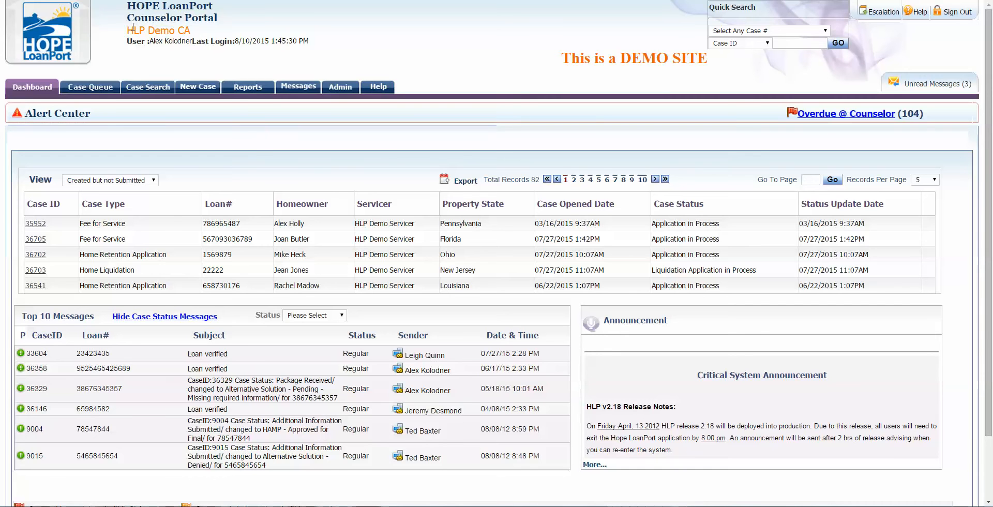
{"action": "left_click_drag", "start_coordinate": [133, 27], "coordinate": [191, 42]}
{"action": "left_click", "coordinate": [186, 28]}
{"action": "left_click", "coordinate": [238, 57]}
{"action": "mouse_move", "coordinate": [340, 86]}
{"action": "left_click_drag", "start_coordinate": [571, 59], "coordinate": [708, 62]}
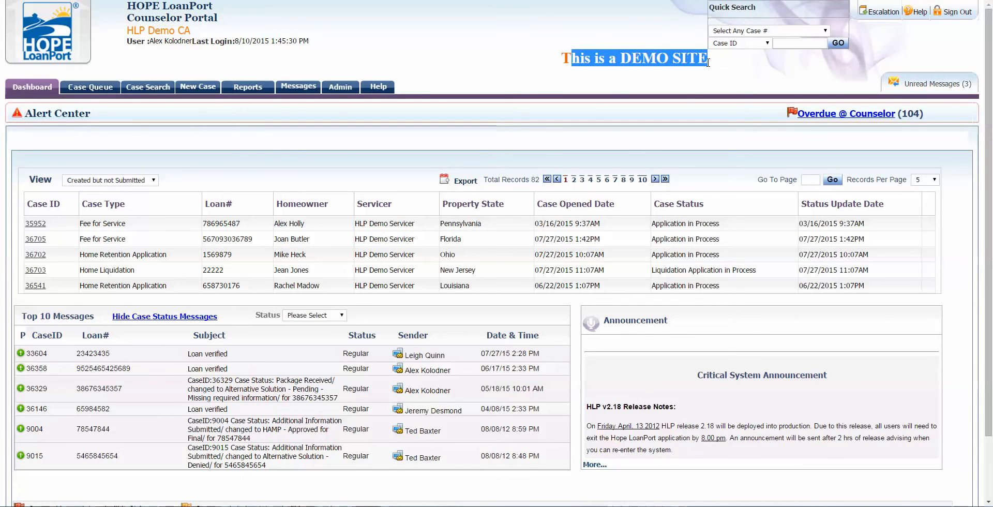
{"action": "left_click", "coordinate": [655, 79]}
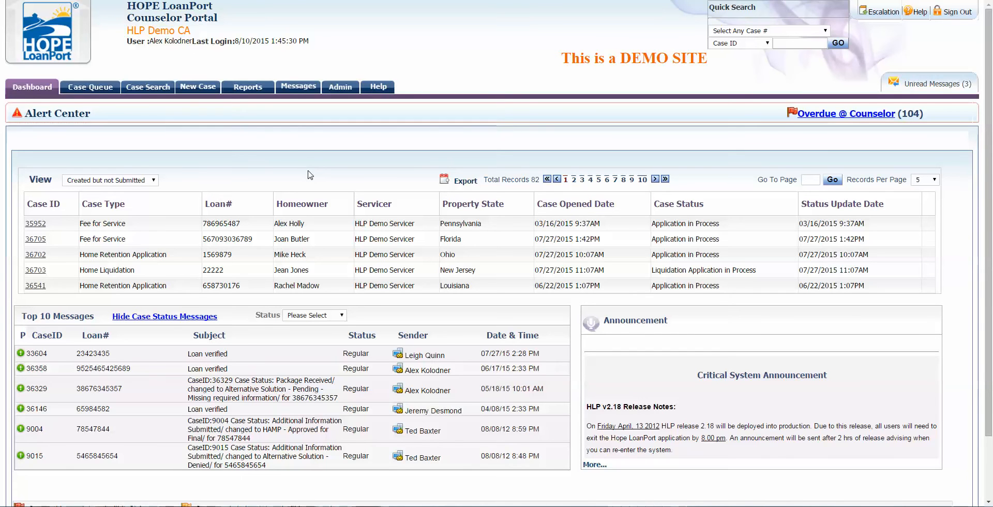
{"action": "mouse_move", "coordinate": [456, 182]}
Step: Switch the case list view to Recent Cases and show 20 records per page
{"action": "left_click", "coordinate": [140, 180]}
{"action": "left_click", "coordinate": [121, 189]}
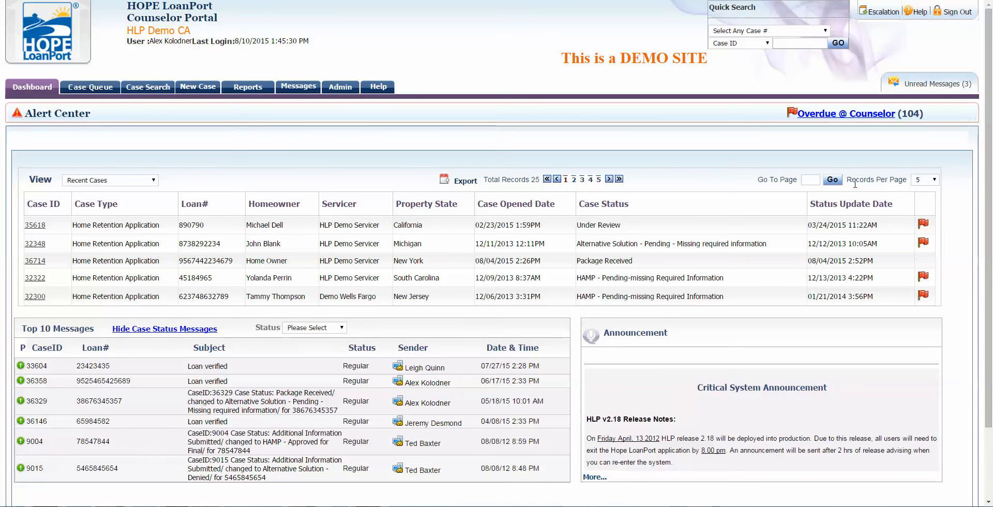
{"action": "left_click_drag", "start_coordinate": [848, 178], "coordinate": [906, 180]}
{"action": "left_click", "coordinate": [924, 181]}
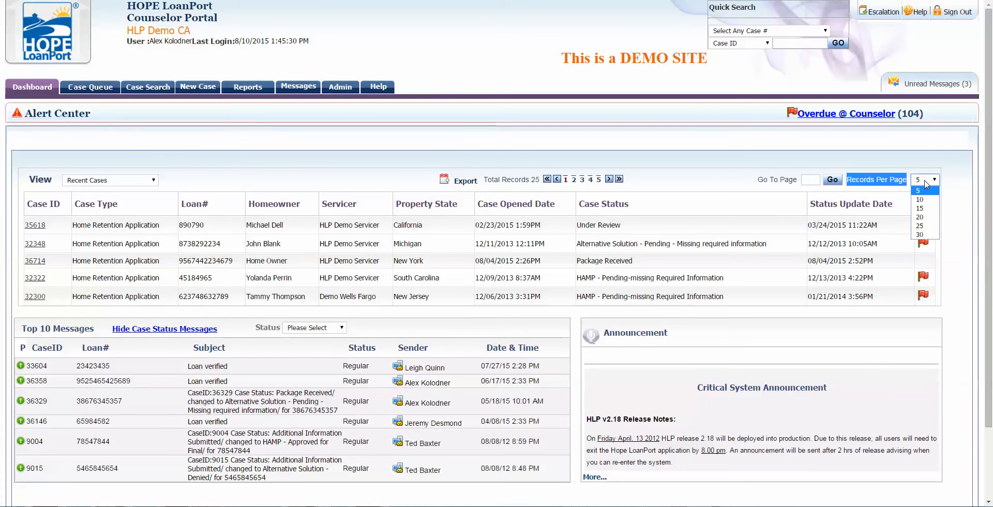
{"action": "left_click", "coordinate": [925, 217]}
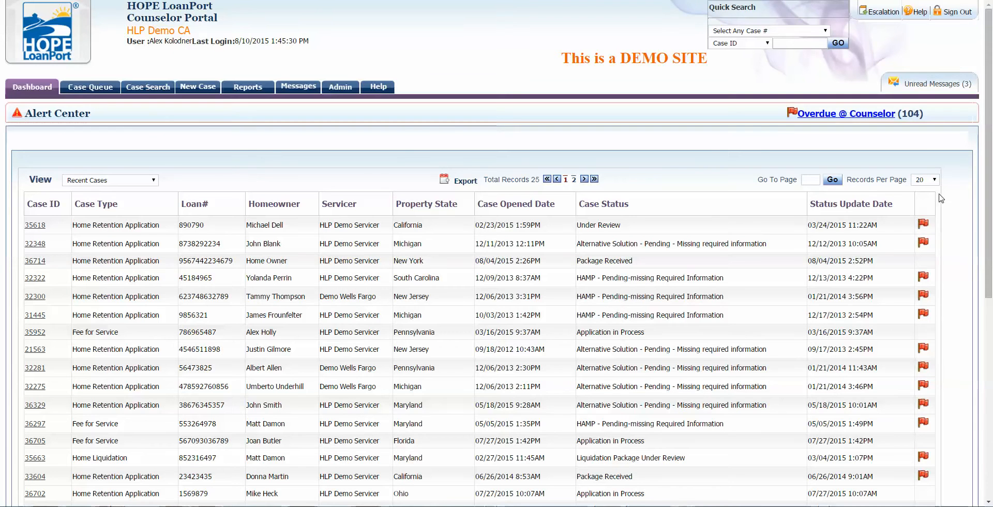
{"action": "scroll", "coordinate": [947, 209], "scroll_direction": "down", "scroll_amount": 2}
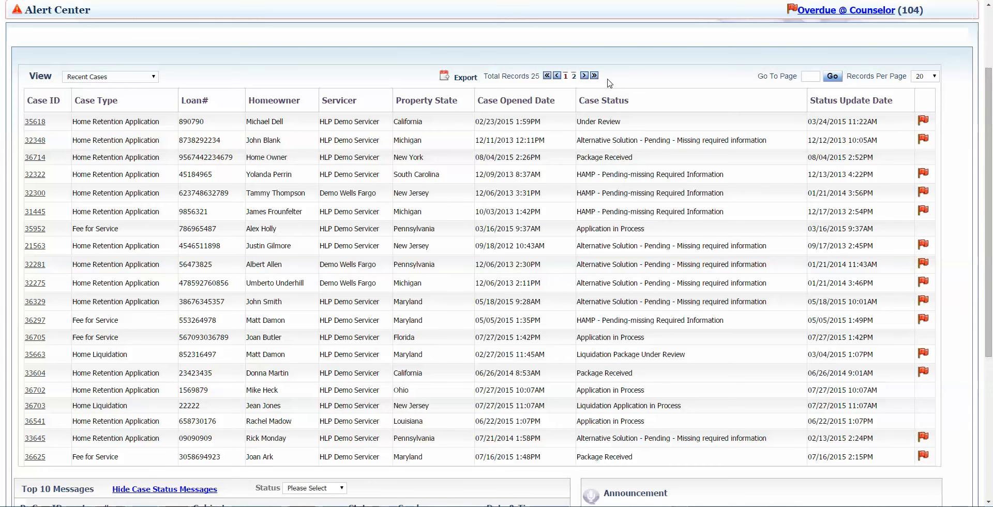
Step: Scroll through the cases, then set Records Per Page back to 5
{"action": "mouse_move", "coordinate": [455, 77]}
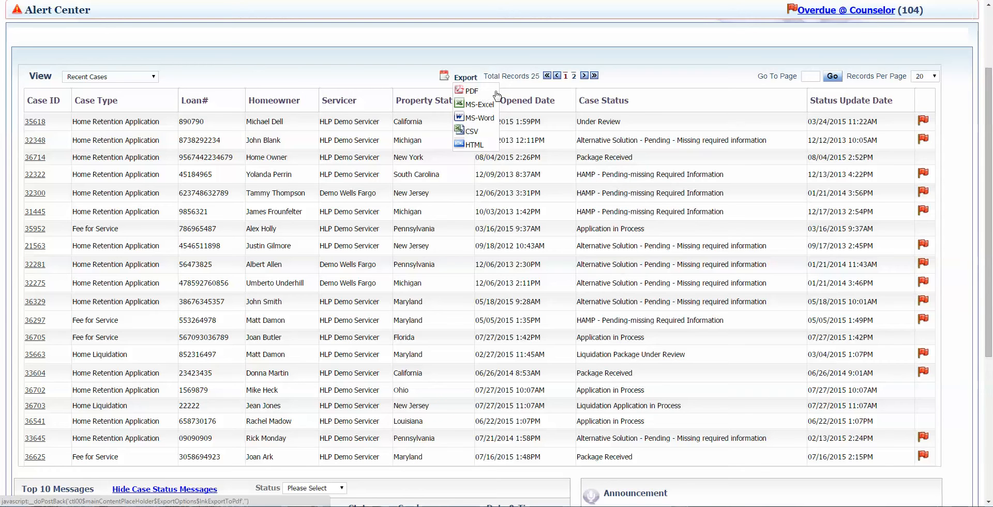
{"action": "scroll", "coordinate": [223, 64], "scroll_direction": "down", "scroll_amount": 1}
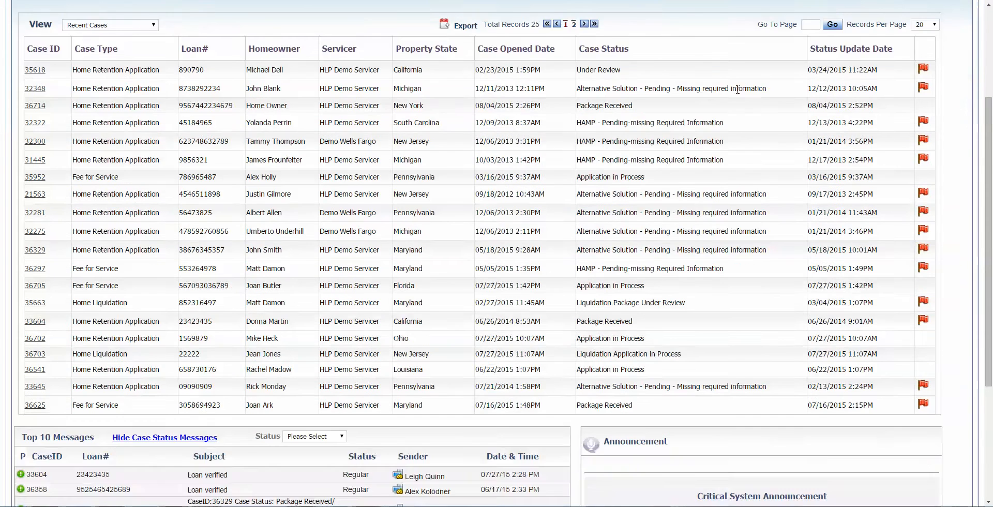
{"action": "scroll", "coordinate": [224, 64], "scroll_direction": "up", "scroll_amount": 4}
{"action": "left_click", "coordinate": [924, 179]}
{"action": "left_click", "coordinate": [918, 191]}
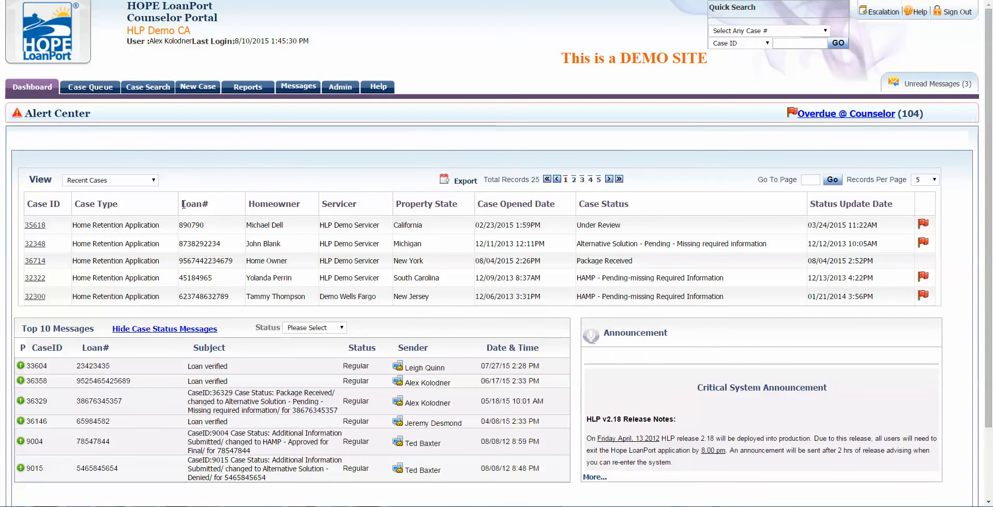
{"action": "scroll", "coordinate": [183, 203], "scroll_direction": "down", "scroll_amount": 1}
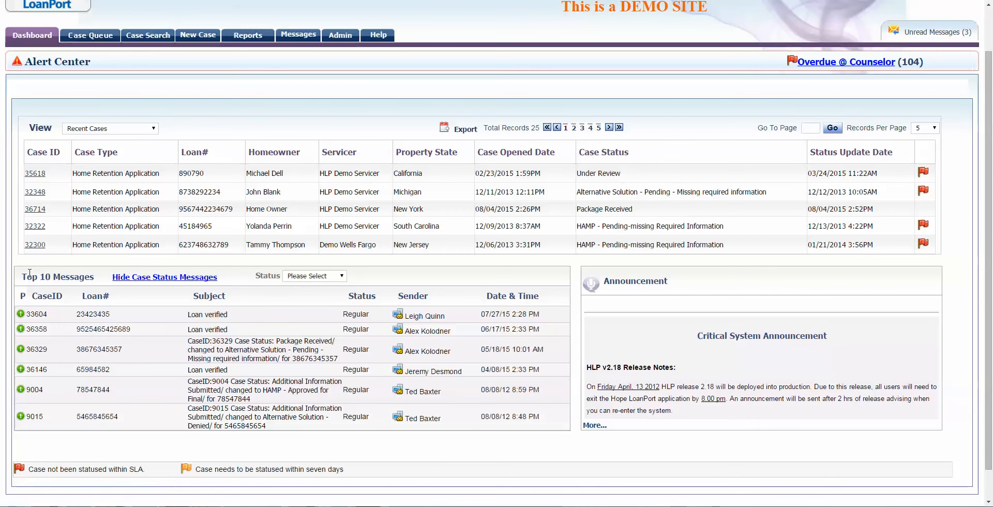
{"action": "scroll", "coordinate": [342, 377], "scroll_direction": "up", "scroll_amount": 2}
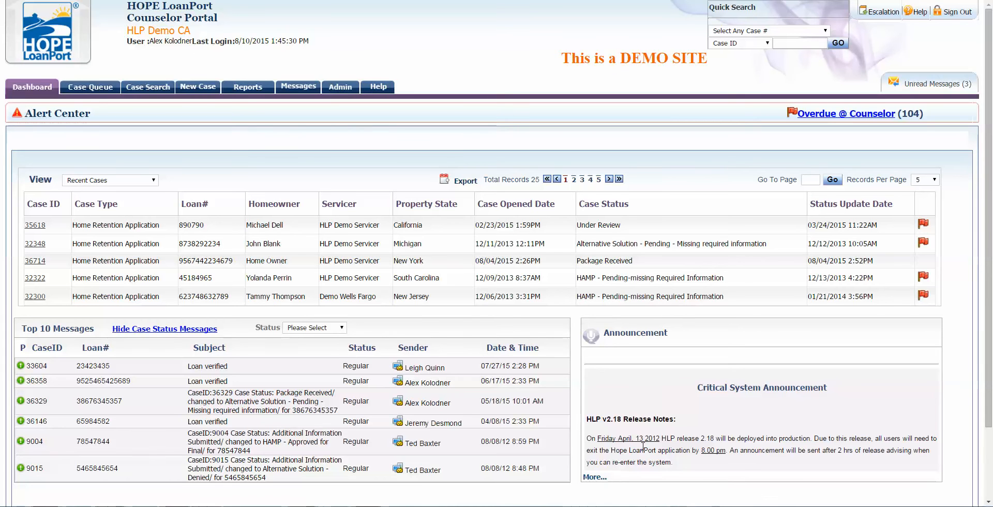
{"action": "left_click", "coordinate": [600, 477]}
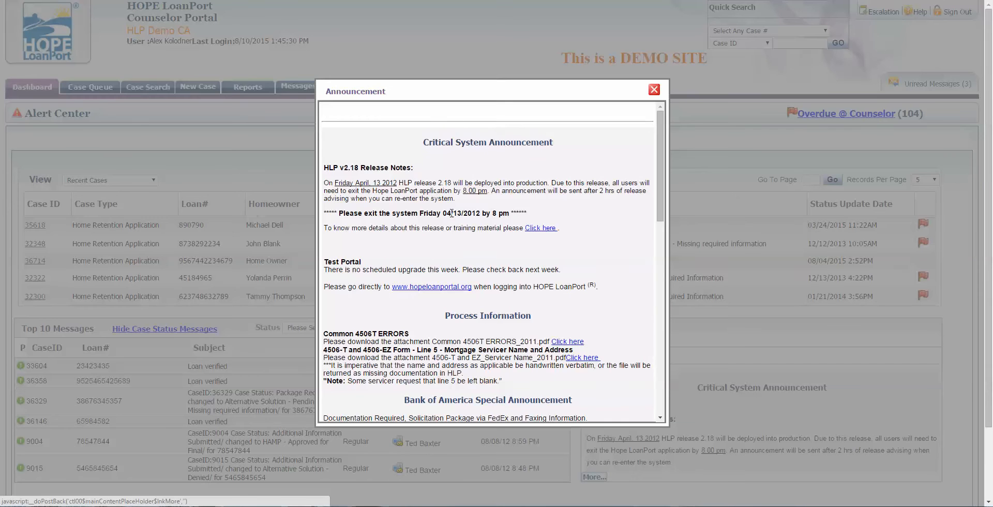
{"action": "scroll", "coordinate": [451, 213], "scroll_direction": "down", "scroll_amount": 3}
{"action": "left_click", "coordinate": [654, 90]}
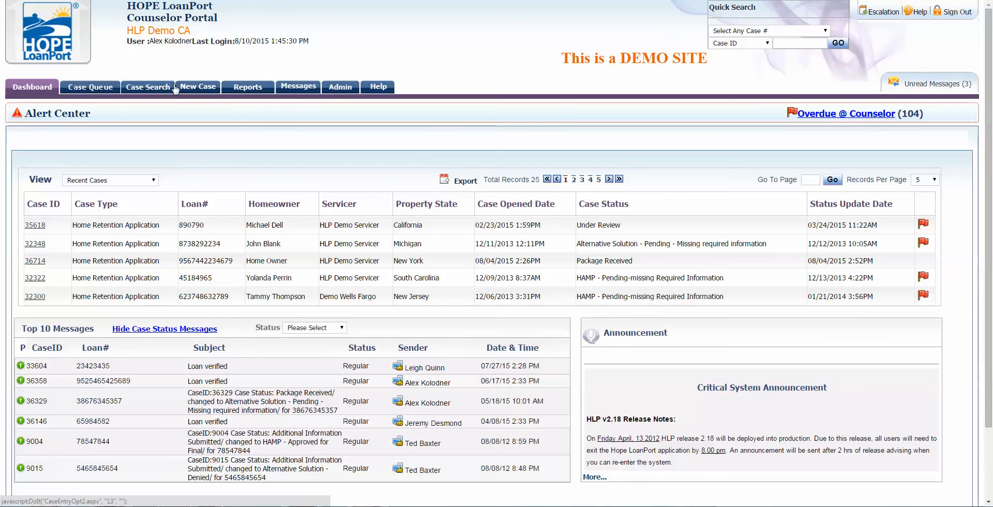
{"action": "left_click", "coordinate": [340, 86]}
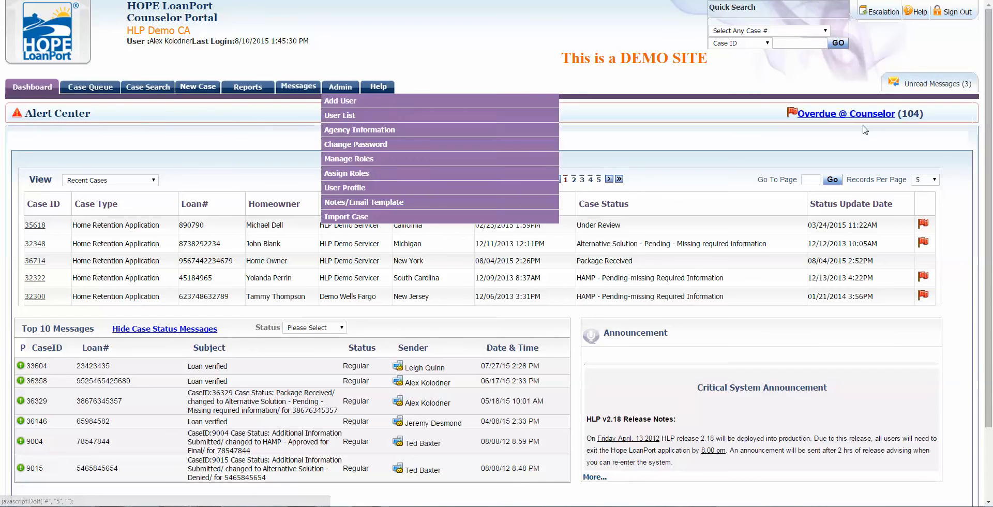
Step: Start a new case, review the New Case form's required fields, and expand the Case Type list
{"action": "left_click", "coordinate": [202, 90]}
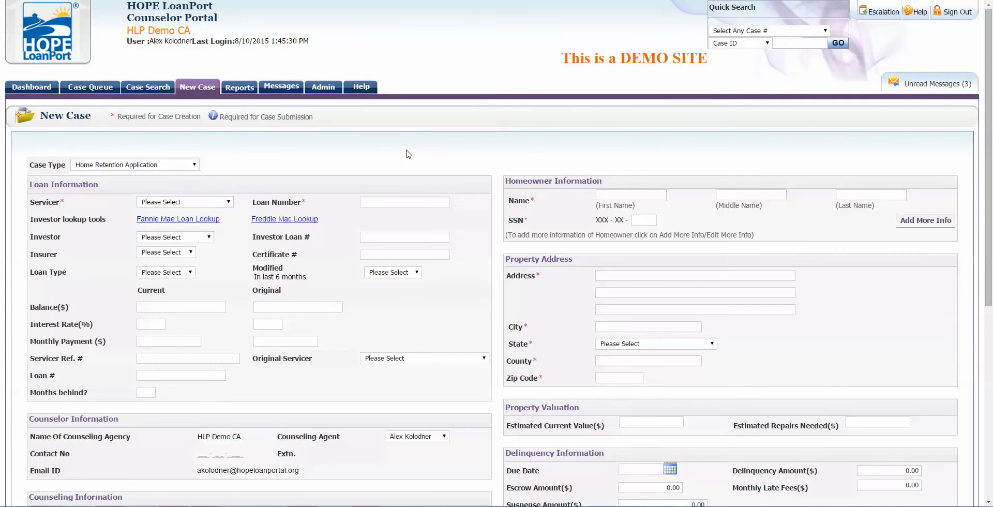
{"action": "scroll", "coordinate": [407, 153], "scroll_direction": "down", "scroll_amount": 1}
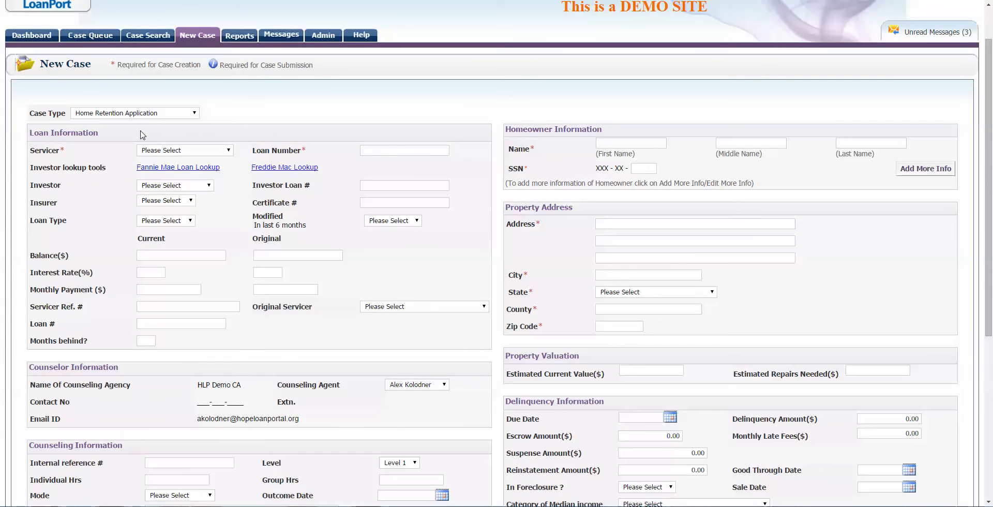
{"action": "scroll", "coordinate": [280, 127], "scroll_direction": "up", "scroll_amount": 1}
{"action": "scroll", "coordinate": [545, 178], "scroll_direction": "down", "scroll_amount": 4}
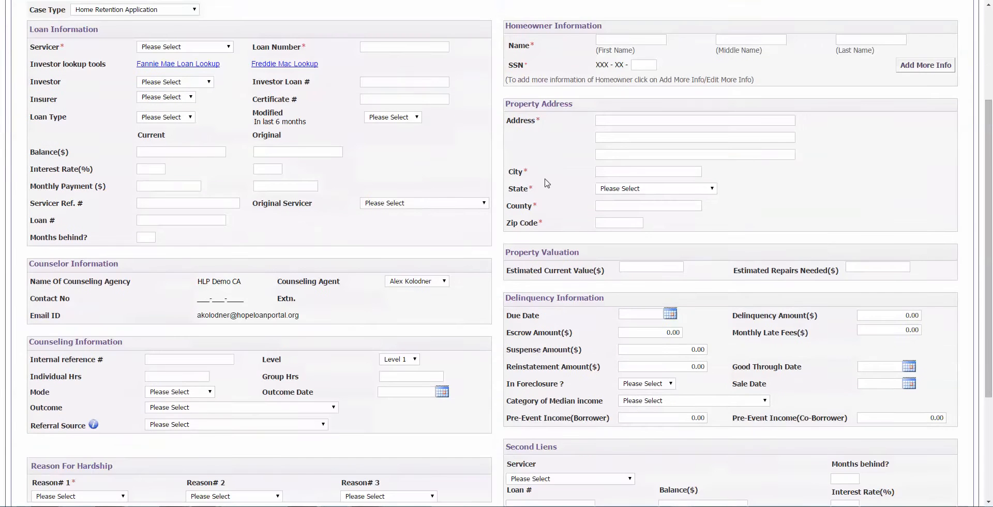
{"action": "scroll", "coordinate": [384, 167], "scroll_direction": "up", "scroll_amount": 4}
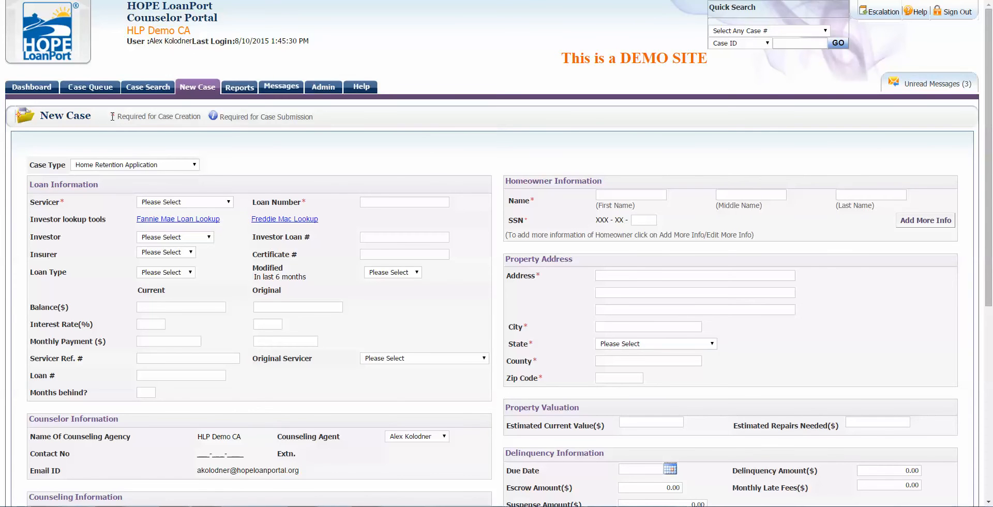
{"action": "left_click_drag", "start_coordinate": [110, 120], "coordinate": [195, 117]}
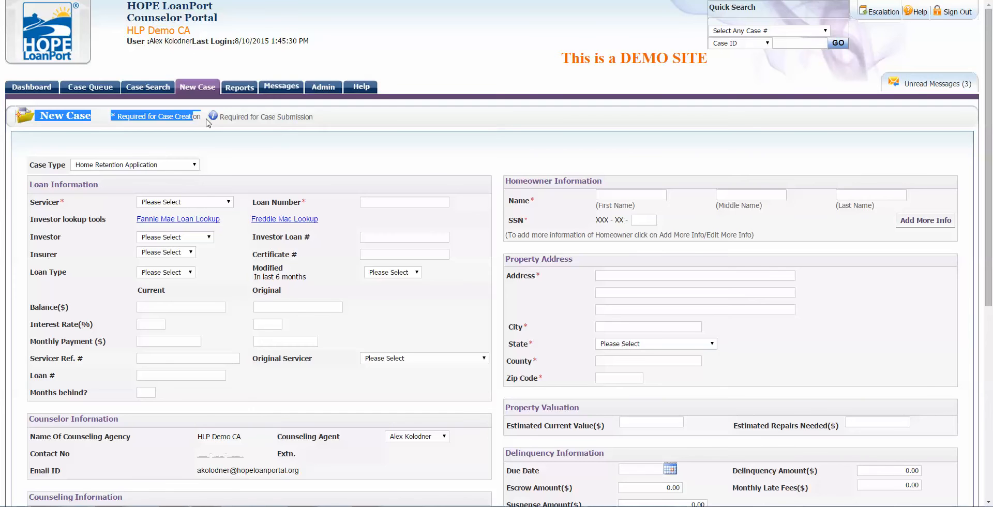
{"action": "left_click", "coordinate": [270, 153]}
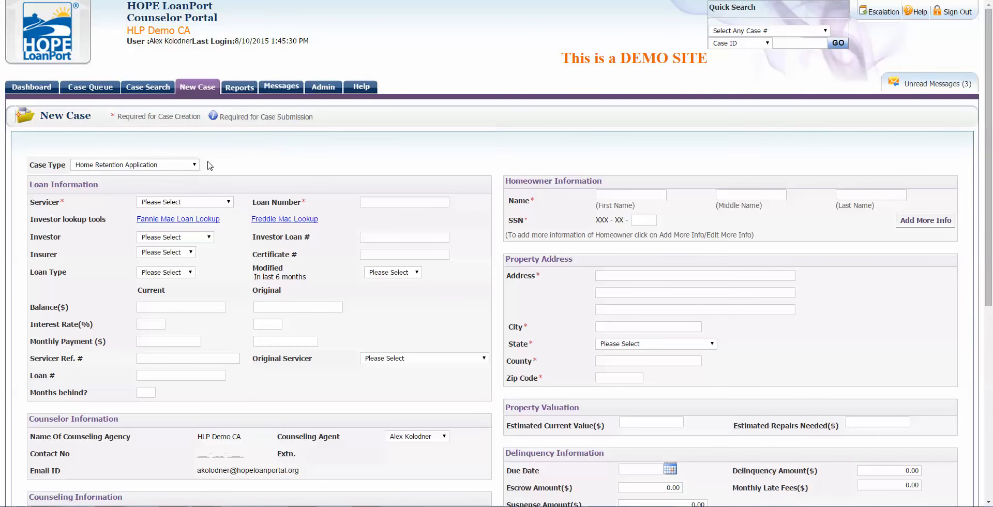
{"action": "left_click", "coordinate": [187, 165]}
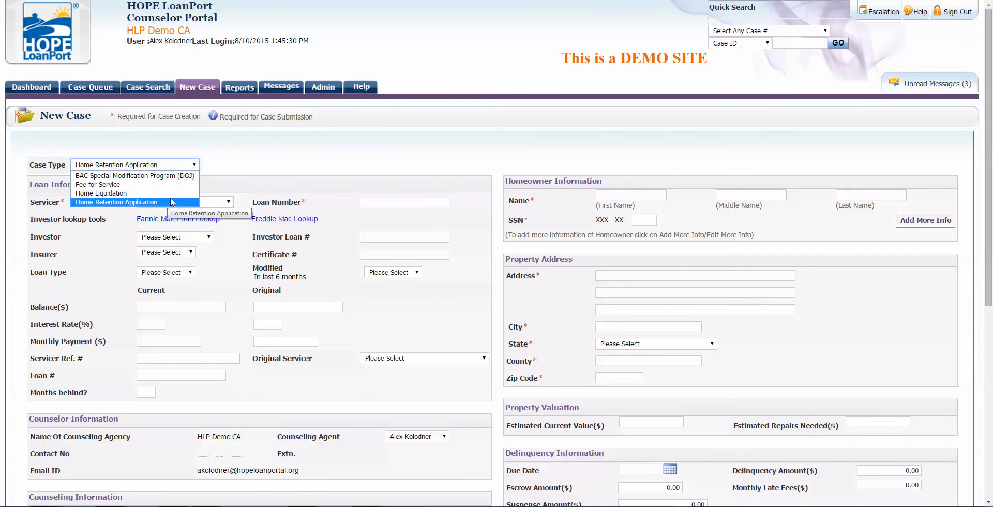
Step: Keep Home Retention Application as case type, choose HLP Demo Servicer, and enter the loan number
{"action": "left_click", "coordinate": [295, 169]}
{"action": "scroll", "coordinate": [258, 171], "scroll_direction": "down", "scroll_amount": 1}
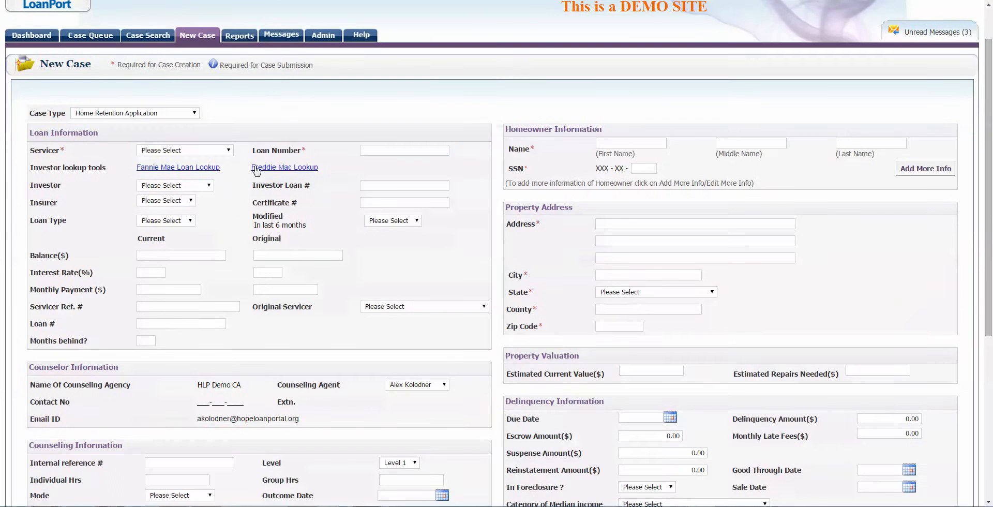
{"action": "left_click", "coordinate": [197, 155]}
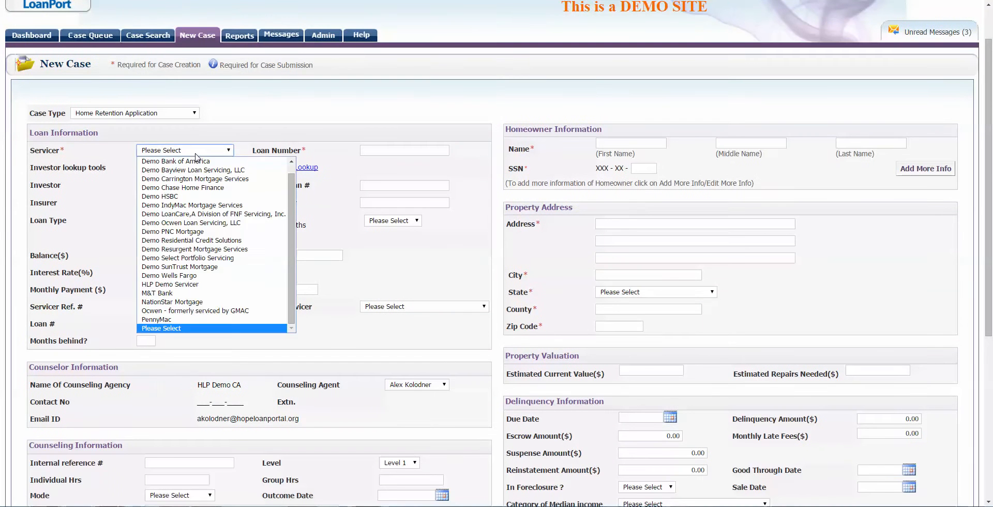
{"action": "left_click", "coordinate": [205, 284]}
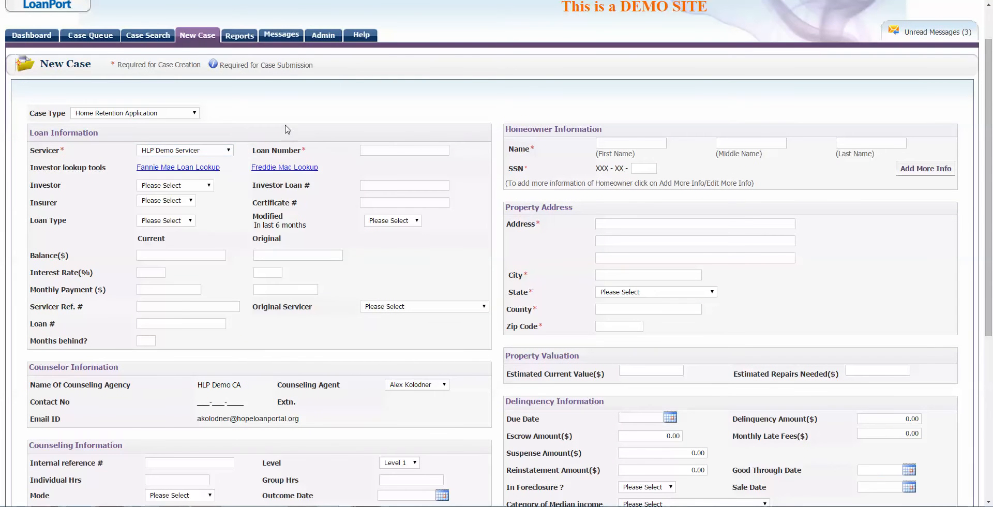
{"action": "left_click", "coordinate": [366, 150]}
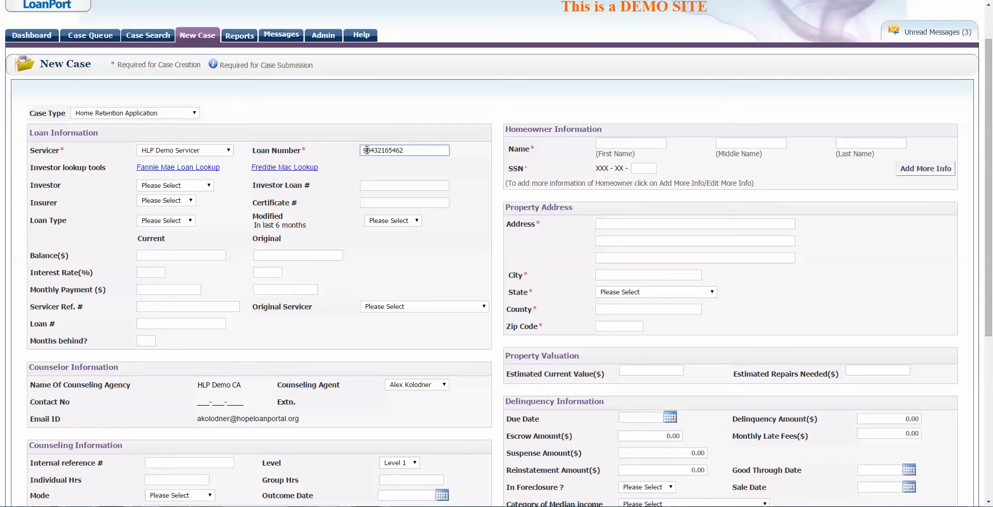
{"action": "left_click", "coordinate": [378, 114]}
Step: Enter the homeowner's first and last name
{"action": "left_click", "coordinate": [645, 141]}
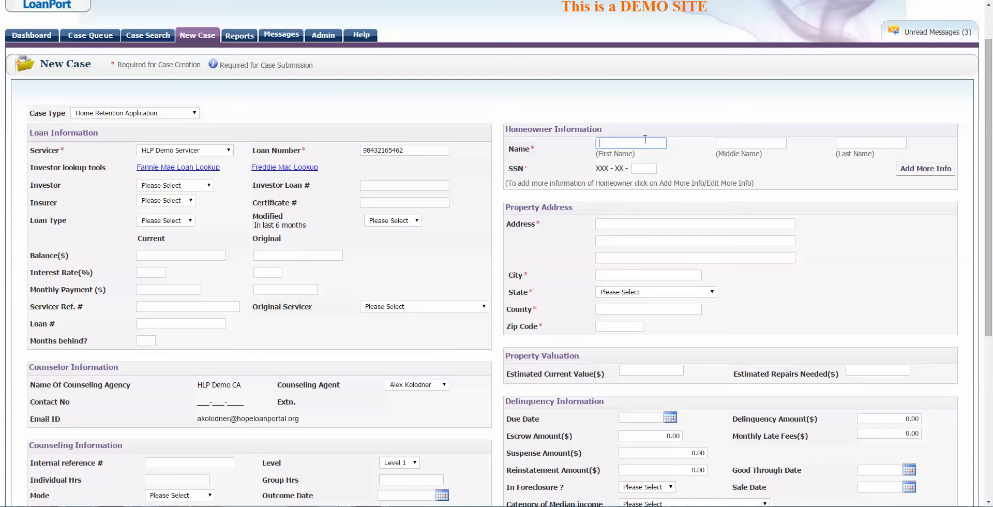
{"action": "type", "text": "hOMERer"}
{"action": "key", "text": "Tab"}
{"action": "key", "text": "Tab"}
{"action": "type", "text": "S"}
{"action": "key", "text": "Tab"}
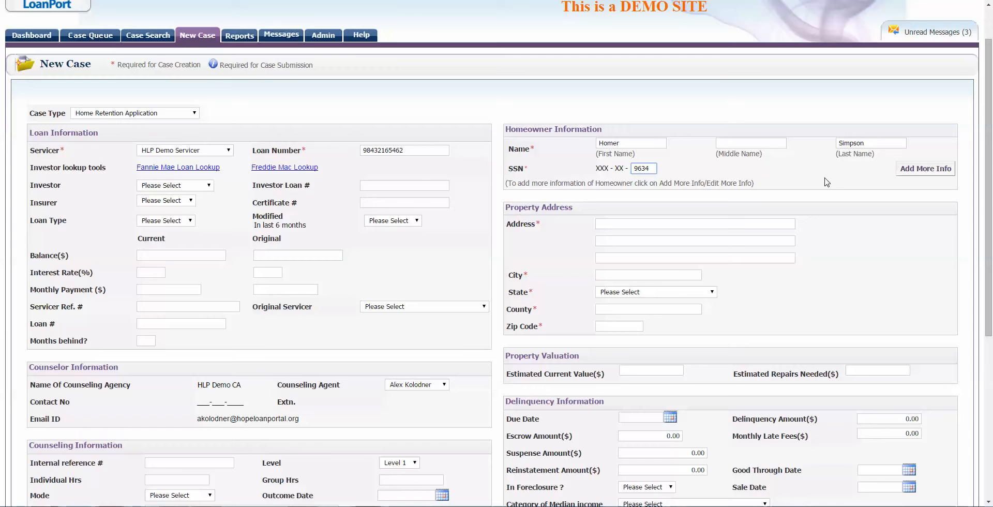
{"action": "left_click", "coordinate": [910, 172]}
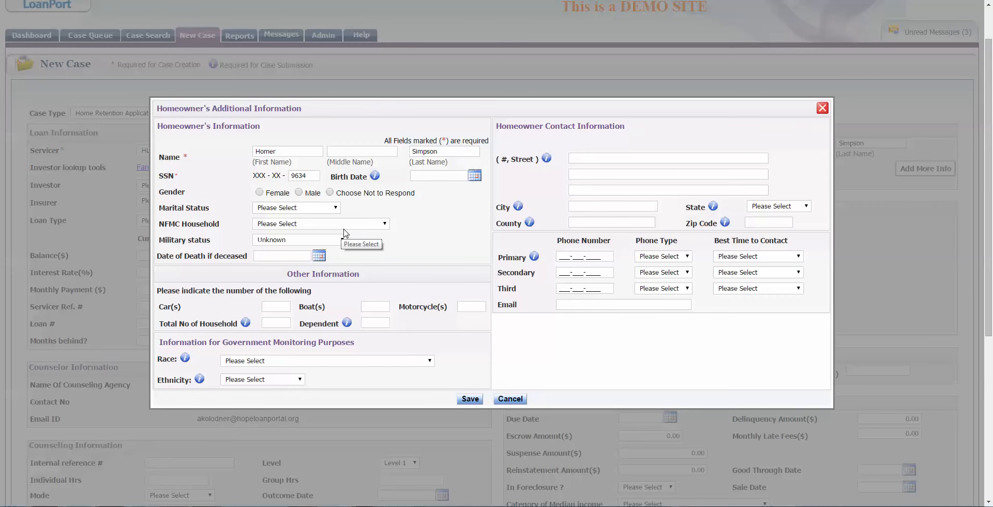
Step: Enter the homeowner's birth date, set gender Male, marital status Married, and military status Unknown
{"action": "left_click", "coordinate": [425, 177]}
{"action": "type", "text": "1/1/1950"}
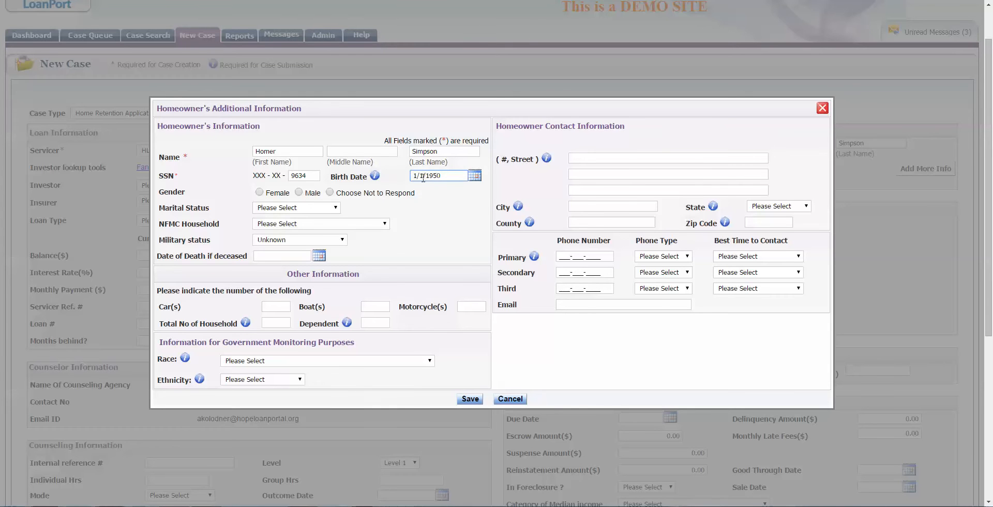
{"action": "left_click", "coordinate": [308, 195]}
{"action": "left_click", "coordinate": [304, 208]}
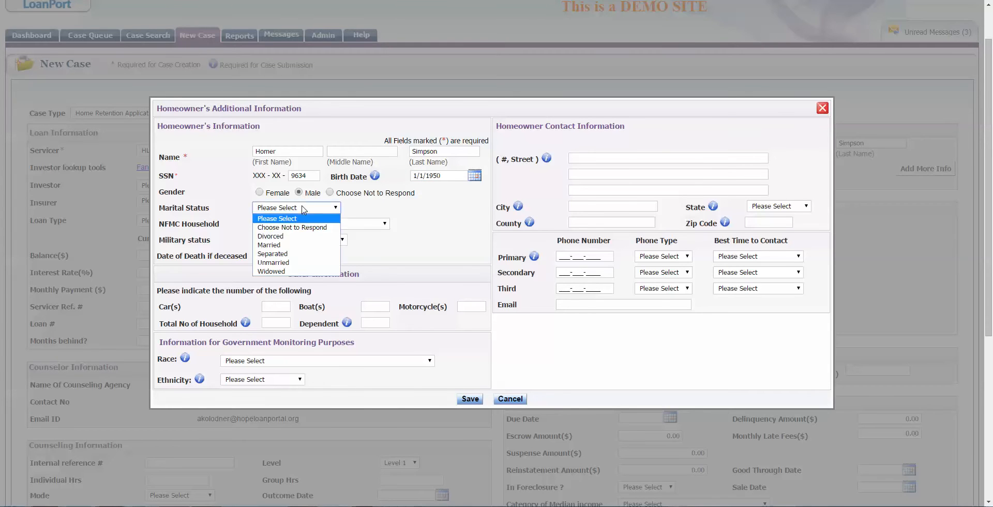
{"action": "left_click", "coordinate": [295, 244]}
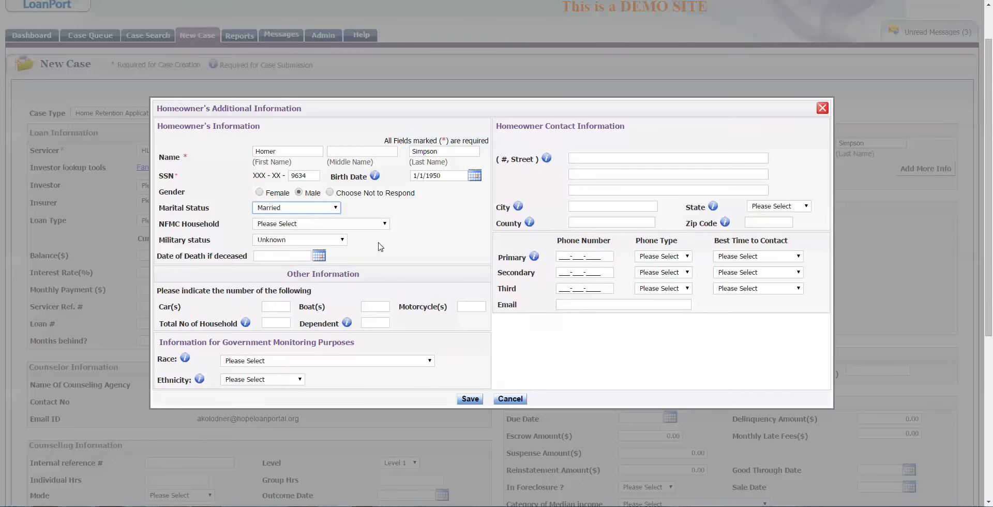
{"action": "left_click", "coordinate": [299, 225]}
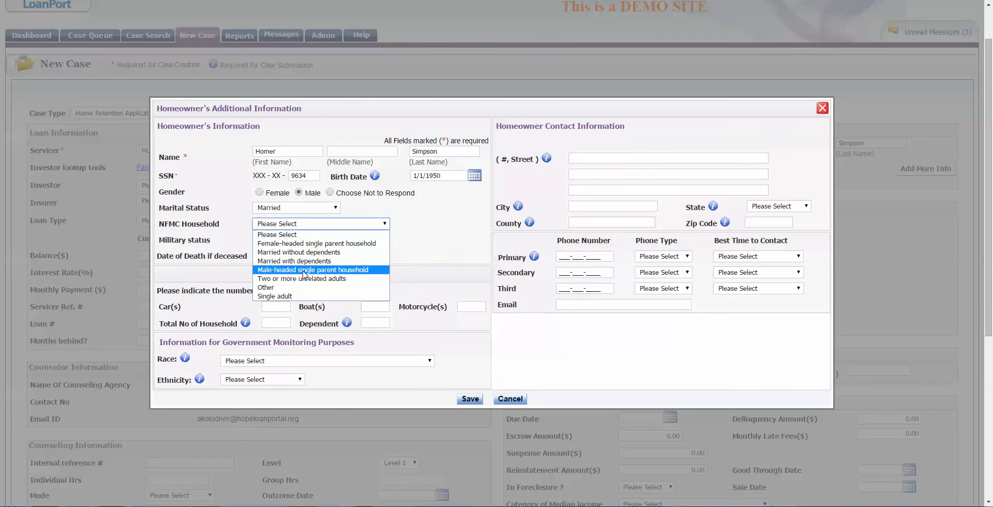
{"action": "left_click", "coordinate": [395, 241]}
{"action": "left_click", "coordinate": [288, 239]}
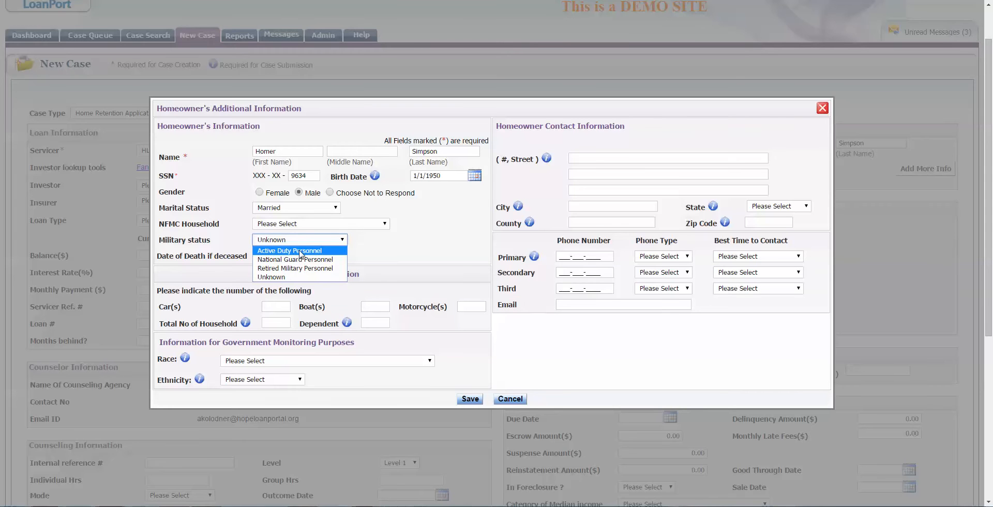
{"action": "left_click", "coordinate": [283, 277]}
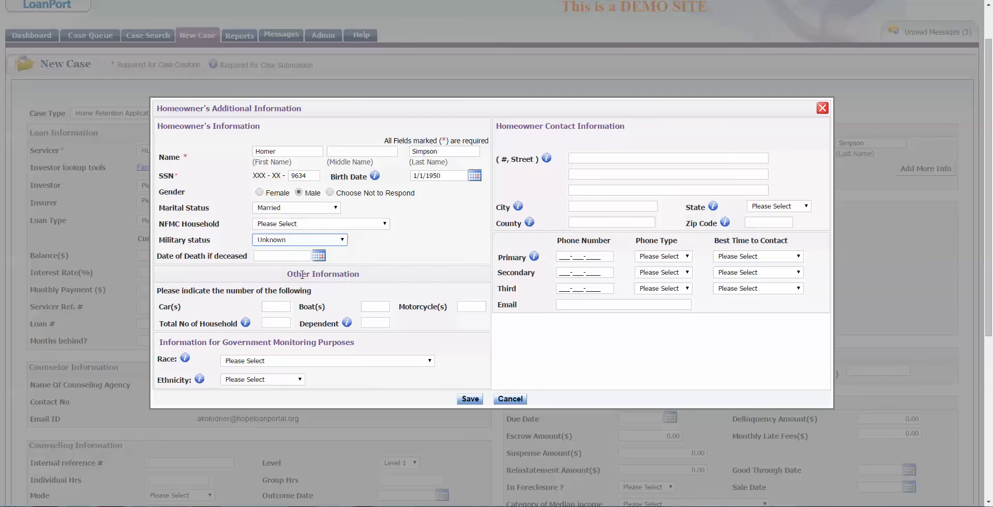
{"action": "left_click", "coordinate": [272, 258]}
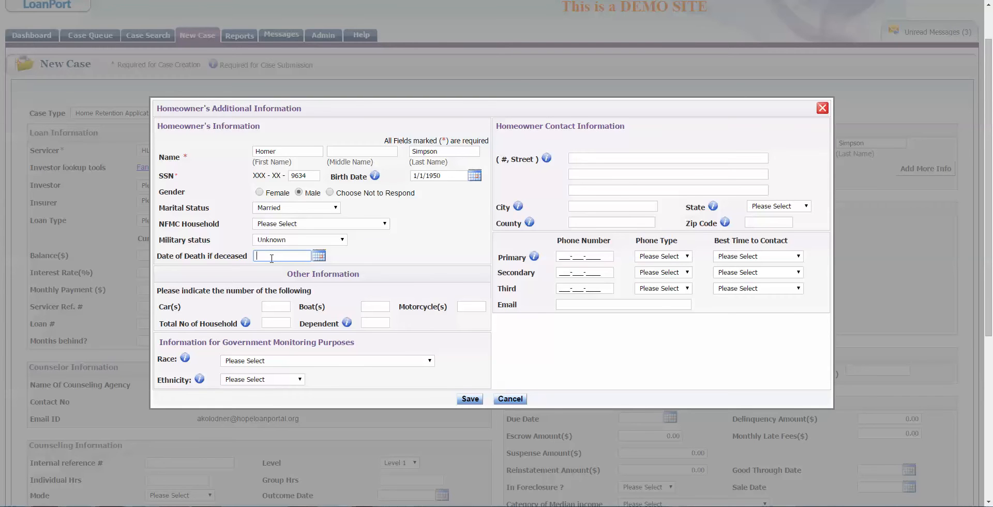
Step: Set household size 4, dependents 2, cars 1, race White, and ethnicity Hispanic or Latino
{"action": "left_click", "coordinate": [283, 322]}
{"action": "type", "text": "4"}
{"action": "left_click", "coordinate": [368, 321]}
{"action": "type", "text": "2"}
{"action": "left_click", "coordinate": [274, 305]}
{"action": "type", "text": "1"}
{"action": "left_click", "coordinate": [294, 361]}
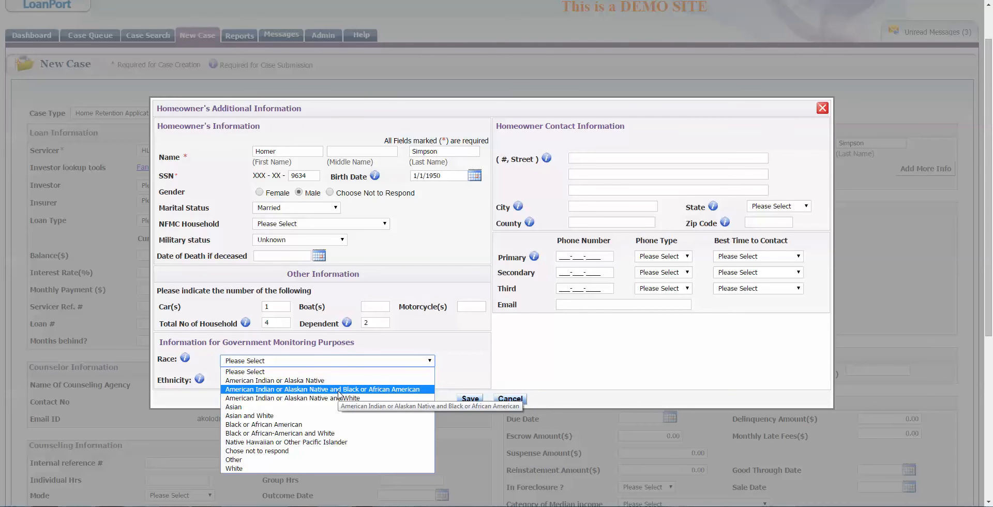
{"action": "left_click", "coordinate": [283, 469]}
{"action": "left_click", "coordinate": [279, 381]}
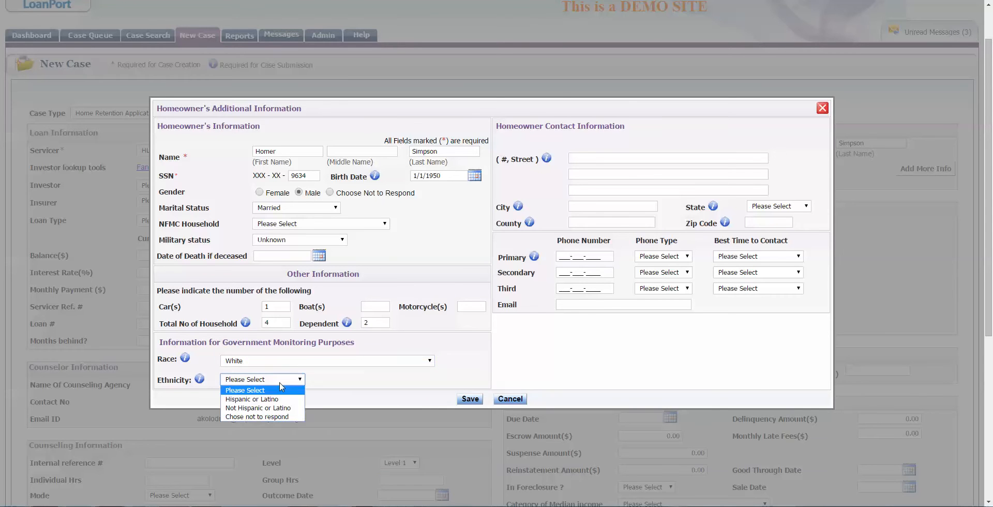
{"action": "left_click", "coordinate": [274, 400]}
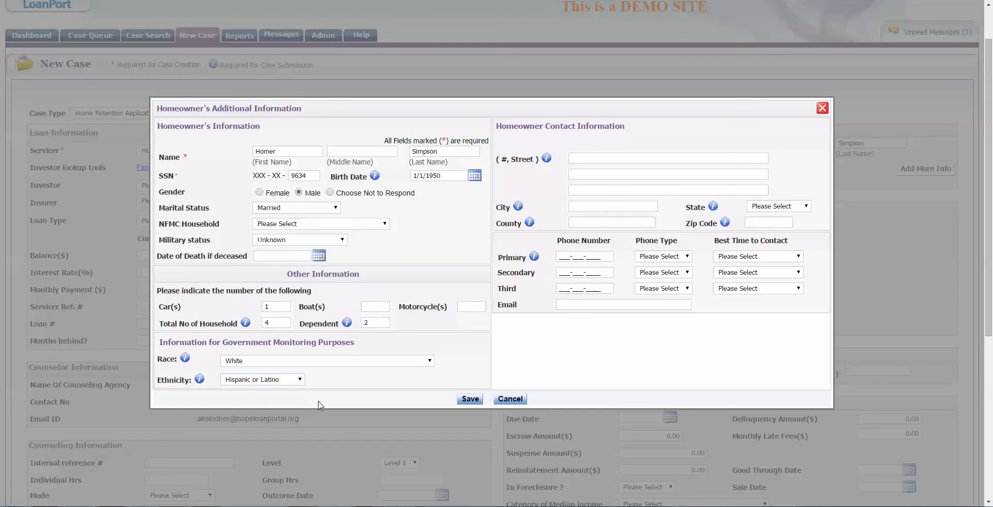
Step: Fill in the mailing street address from autofill, plus the ZIP code and county
{"action": "left_click", "coordinate": [612, 160]}
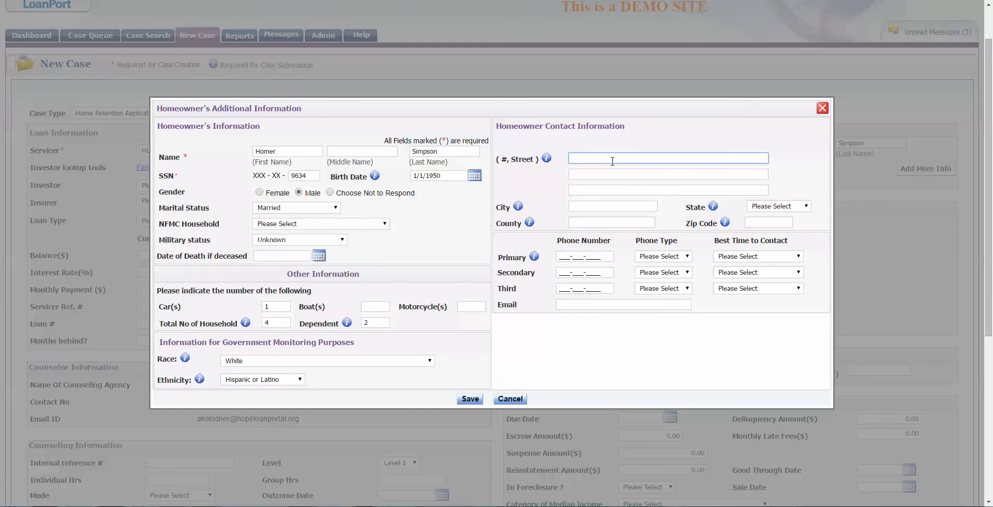
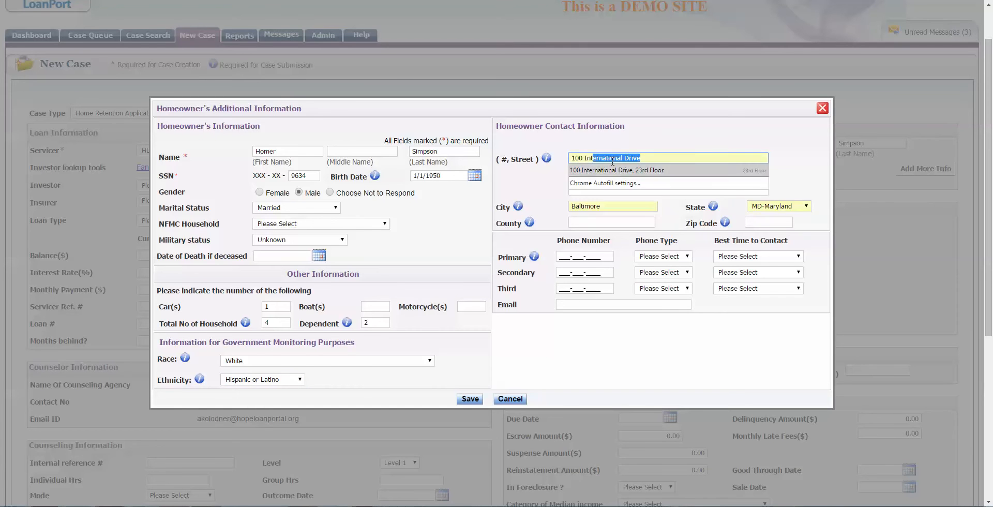
{"action": "left_click", "coordinate": [615, 170]}
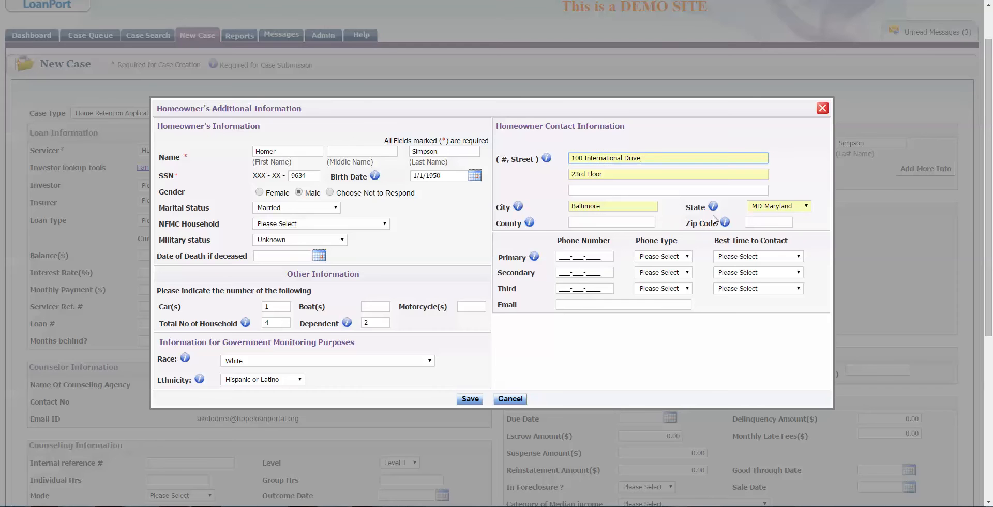
{"action": "left_click", "coordinate": [759, 222]}
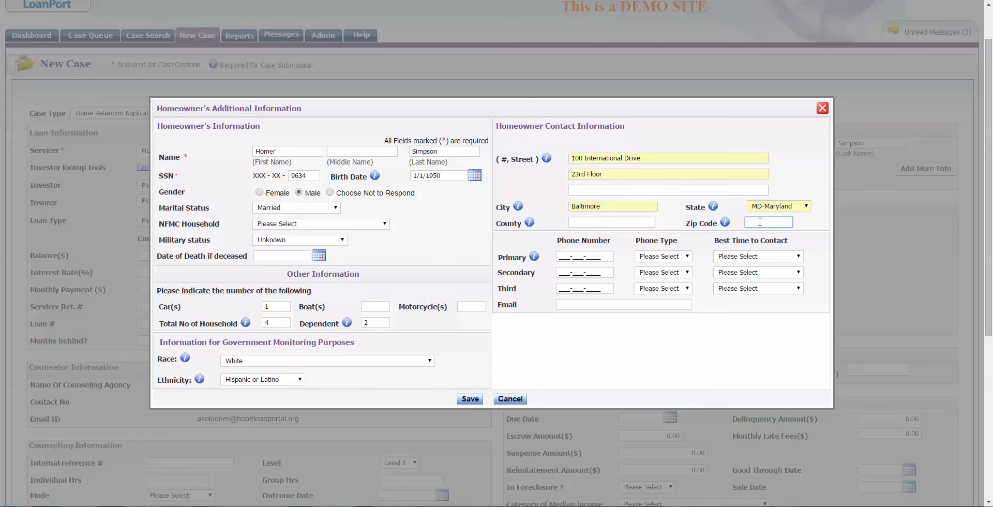
{"action": "type", "text": "21202"}
{"action": "key", "text": "Tab"}
{"action": "left_click", "coordinate": [642, 221]}
{"action": "type", "text": "Baltimore"}
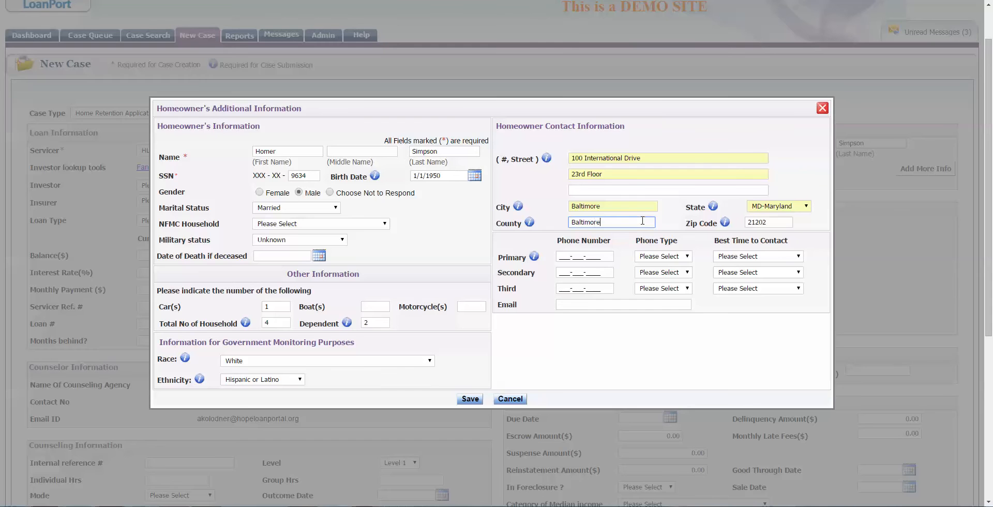
{"action": "key", "text": "Tab"}
{"action": "key", "text": "Tab"}
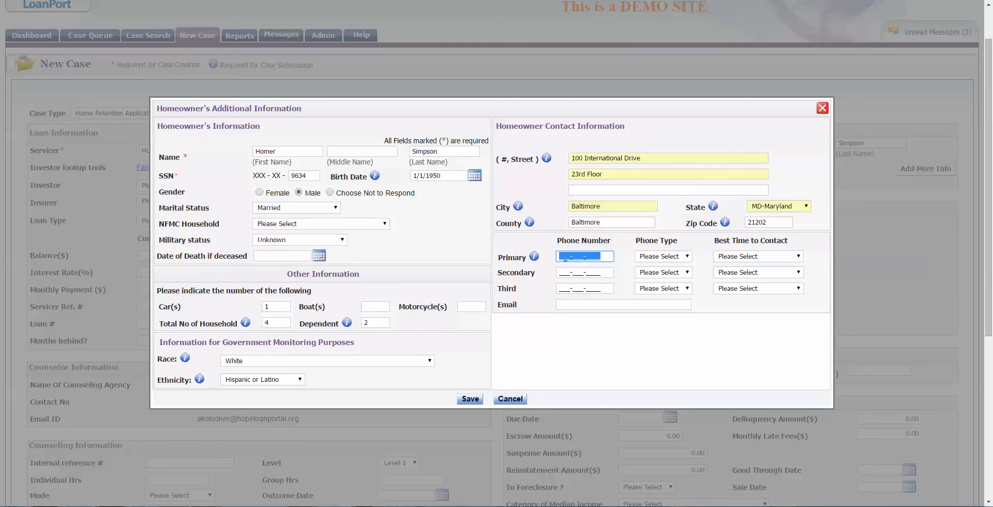
Step: Enter the primary phone number with phone type Cell and best contact time Evening
{"action": "left_click", "coordinate": [560, 255]}
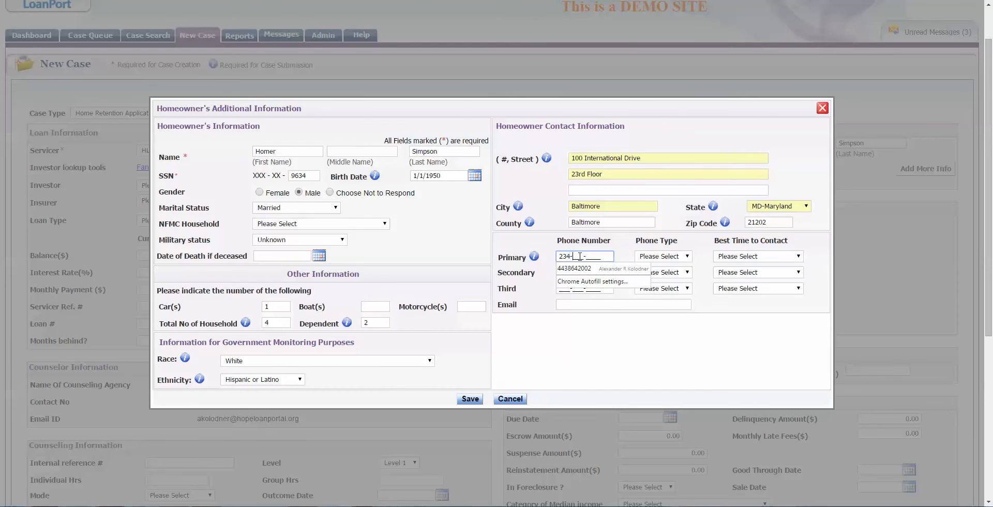
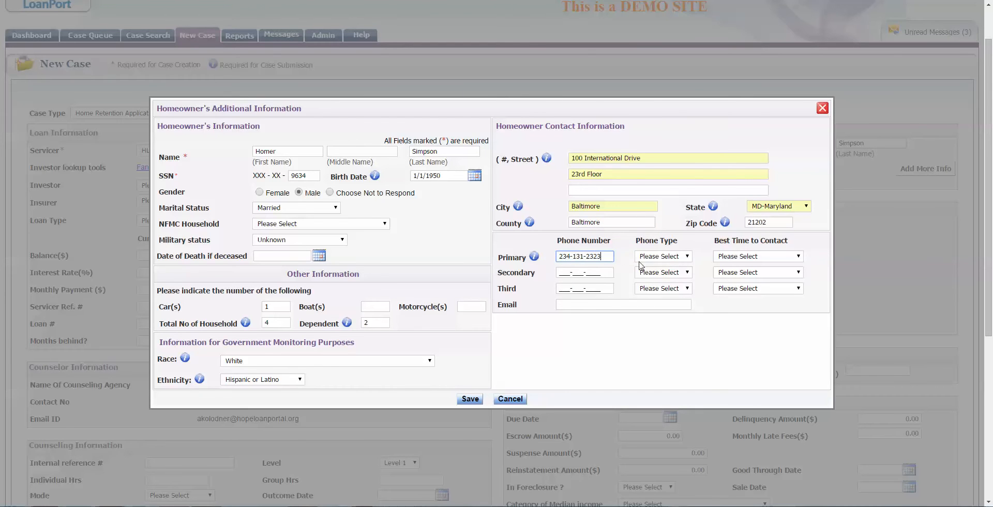
{"action": "left_click", "coordinate": [662, 257]}
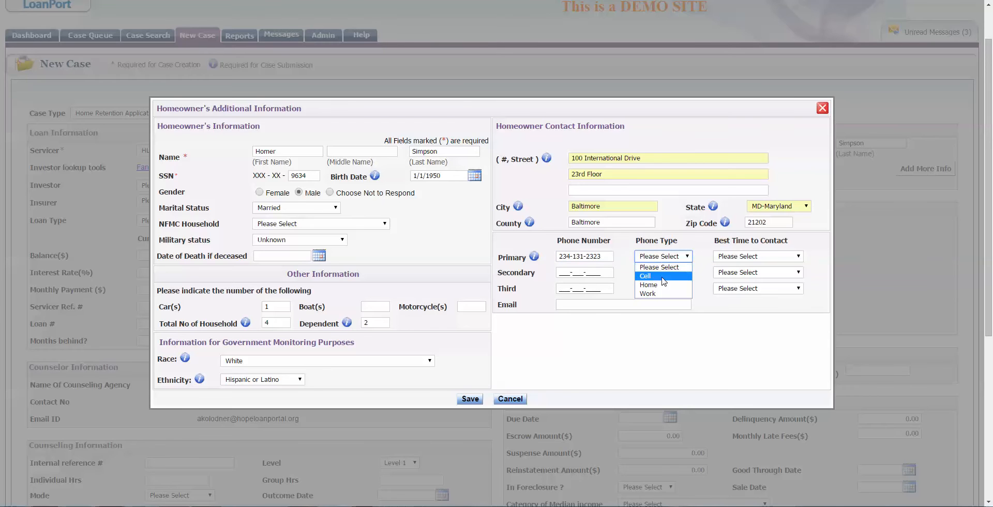
{"action": "left_click", "coordinate": [672, 275]}
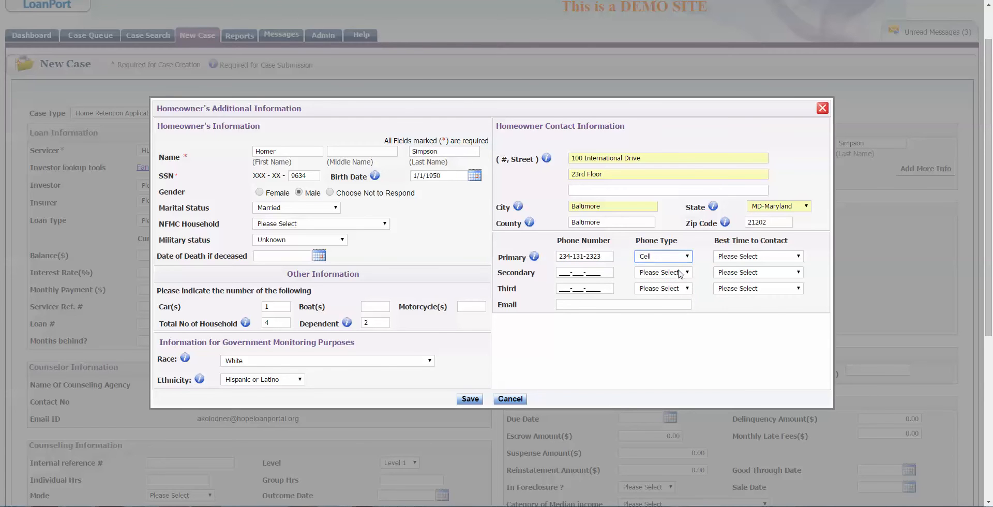
{"action": "left_click", "coordinate": [737, 257]}
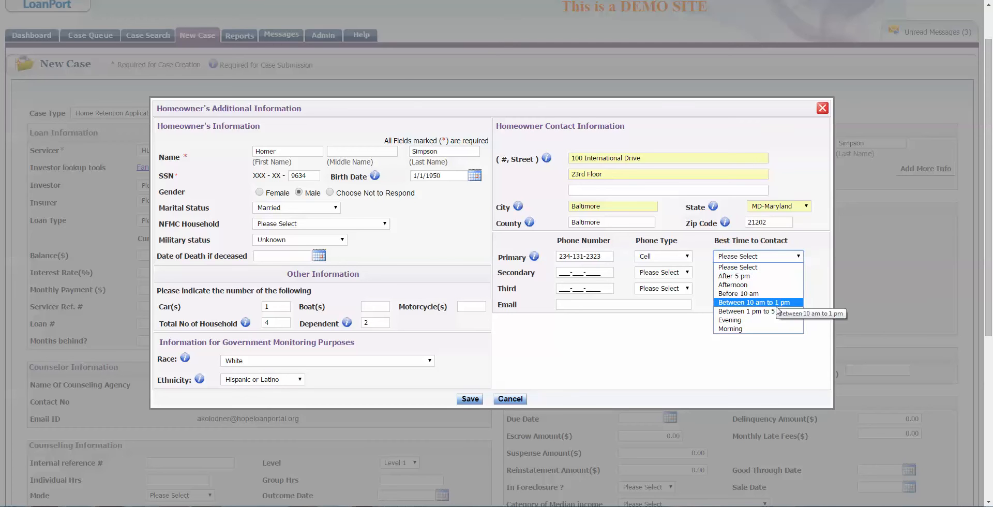
{"action": "left_click", "coordinate": [783, 322]}
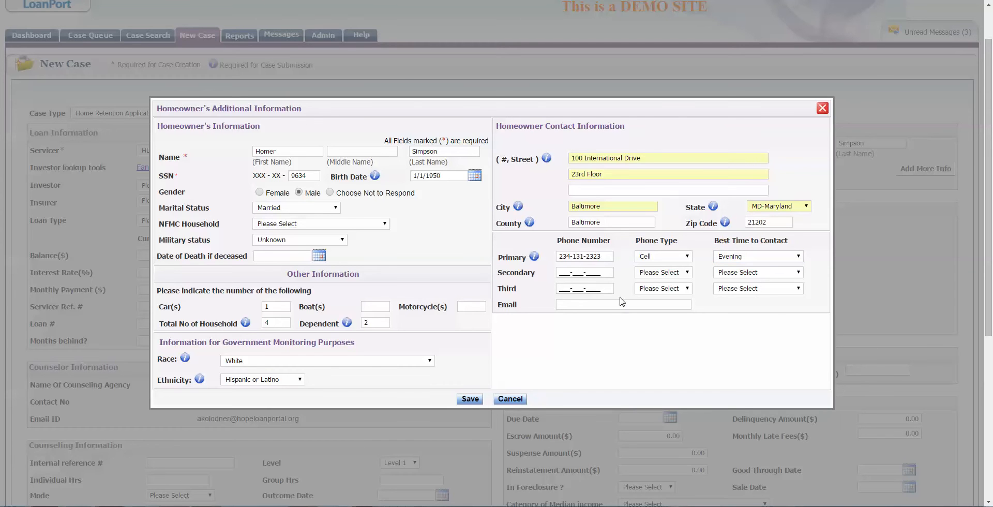
Step: Save the additional homeowner details and check the Property Address section matches the mailing address
{"action": "left_click", "coordinate": [479, 401]}
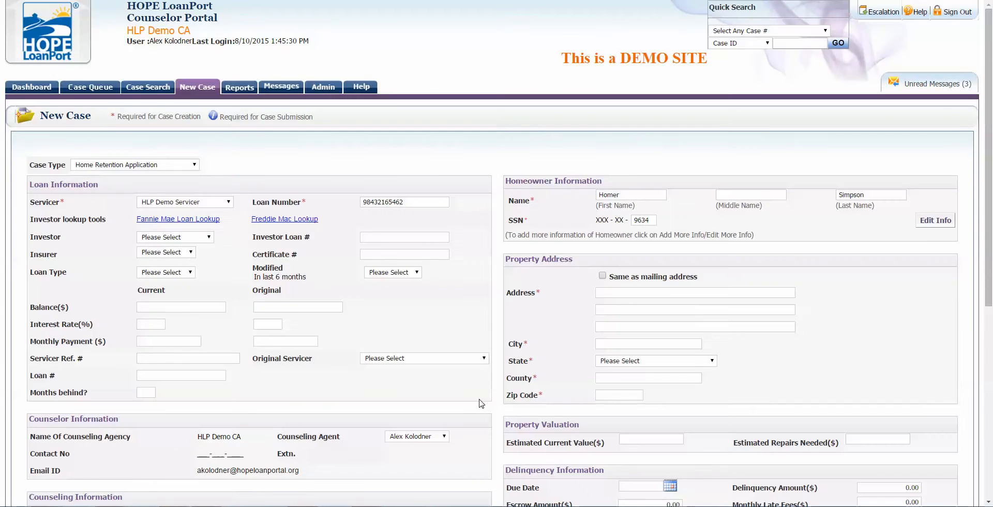
{"action": "scroll", "coordinate": [481, 403], "scroll_direction": "down", "scroll_amount": 1}
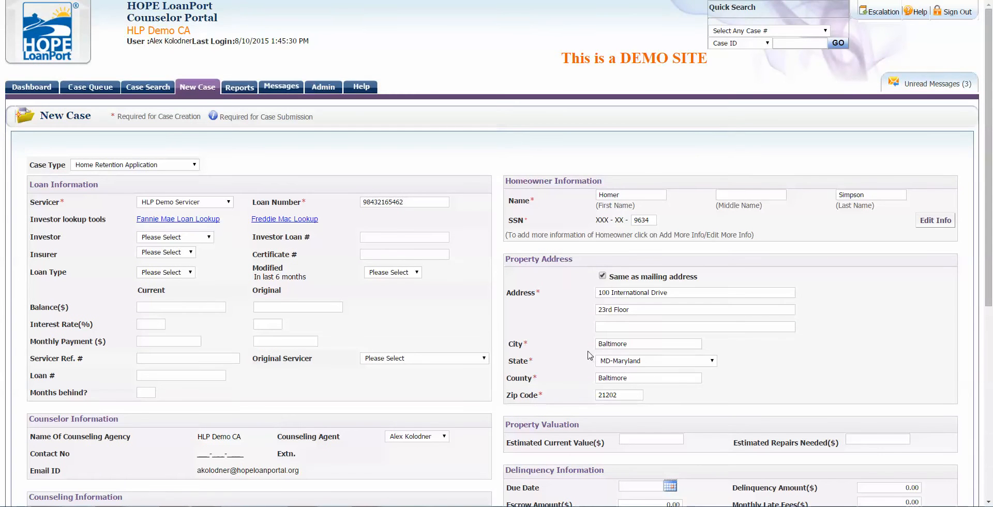
{"action": "left_click_drag", "start_coordinate": [507, 261], "coordinate": [575, 259]}
{"action": "left_click", "coordinate": [581, 303]}
Step: Scroll to Counseling Information and point out the Individual Hrs field and Referral Source label
{"action": "scroll", "coordinate": [538, 369], "scroll_direction": "down", "scroll_amount": 1}
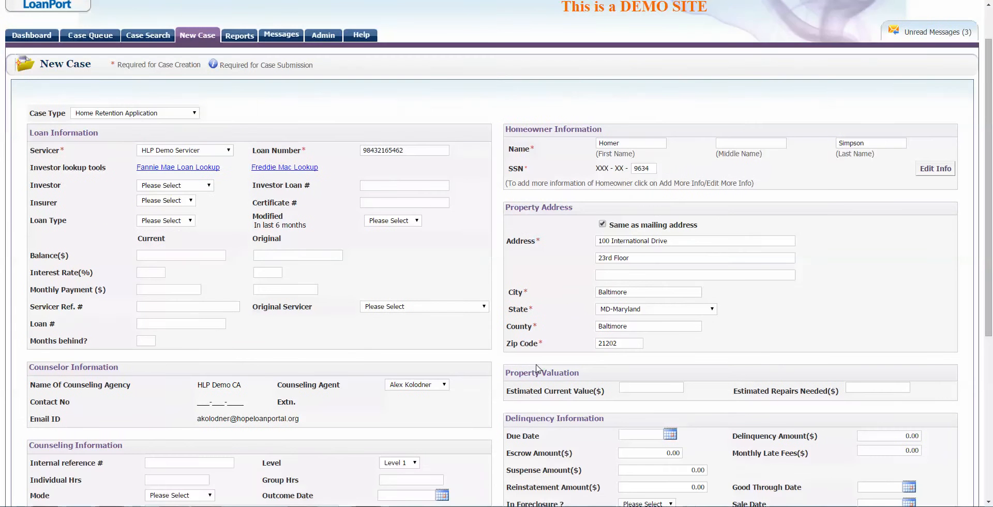
{"action": "scroll", "coordinate": [538, 369], "scroll_direction": "down", "scroll_amount": 1}
{"action": "scroll", "coordinate": [536, 364], "scroll_direction": "down", "scroll_amount": 2}
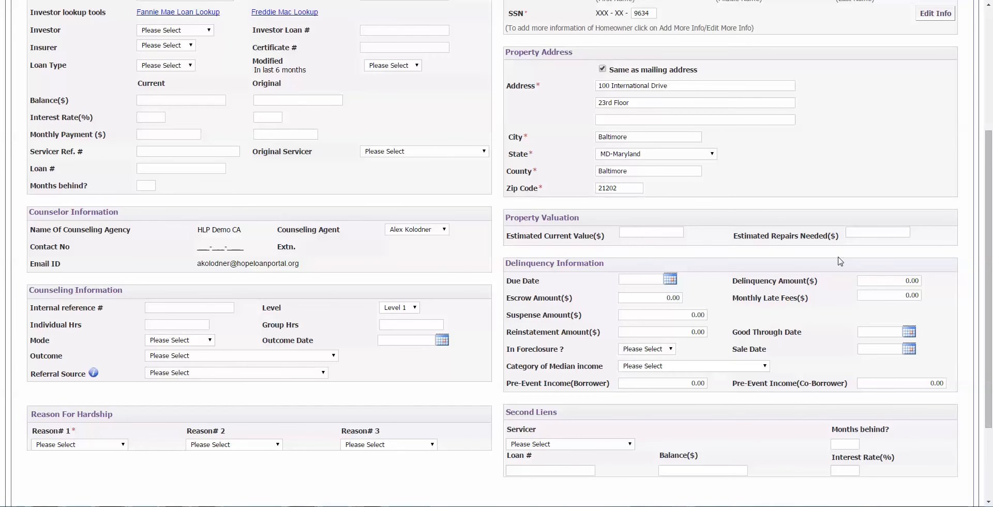
{"action": "scroll", "coordinate": [826, 252], "scroll_direction": "down", "scroll_amount": 1}
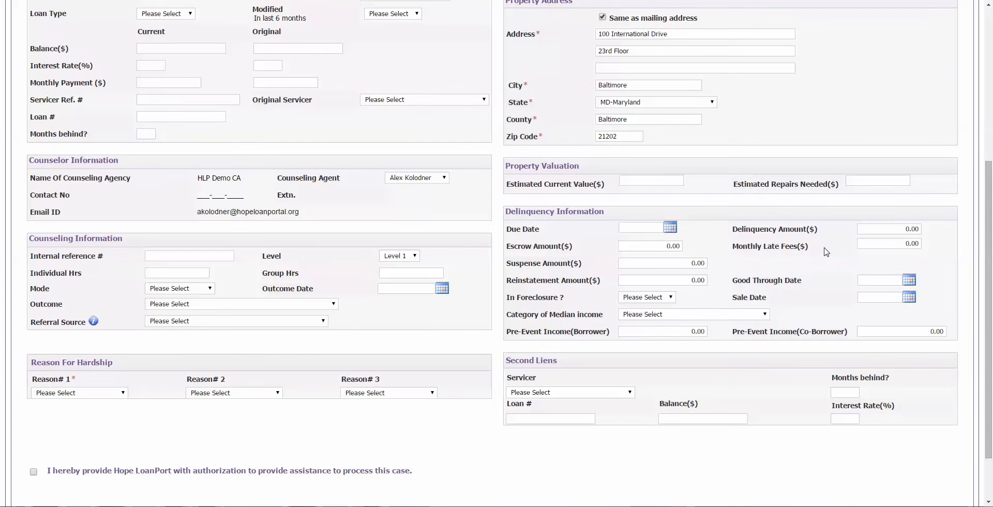
{"action": "double_click", "coordinate": [88, 237]}
{"action": "left_click", "coordinate": [151, 254]}
{"action": "left_click", "coordinate": [181, 268]}
{"action": "left_click_drag", "start_coordinate": [31, 322], "coordinate": [87, 322]}
{"action": "left_click", "coordinate": [103, 324]}
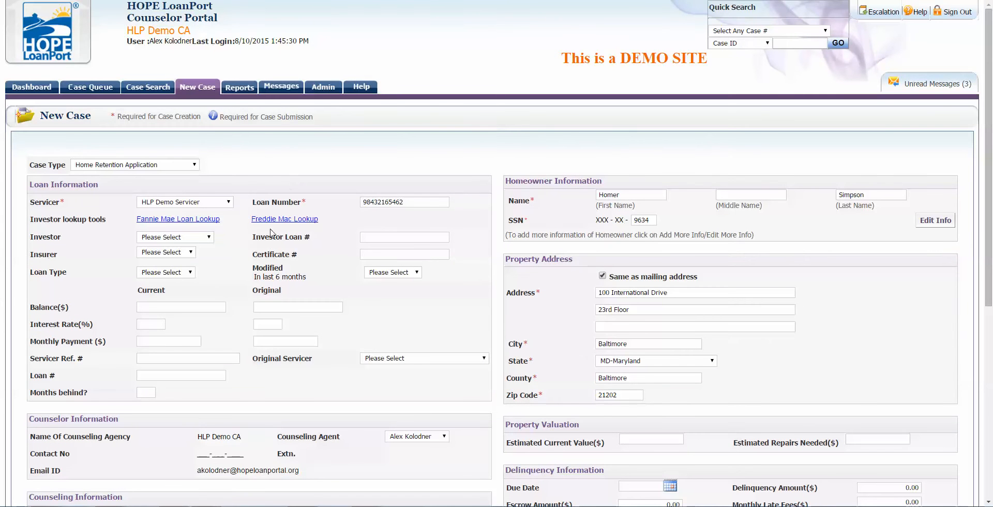
Step: Set Referral Source to Hope Hotline/HPF Referral
{"action": "scroll", "coordinate": [273, 234], "scroll_direction": "down", "scroll_amount": 5}
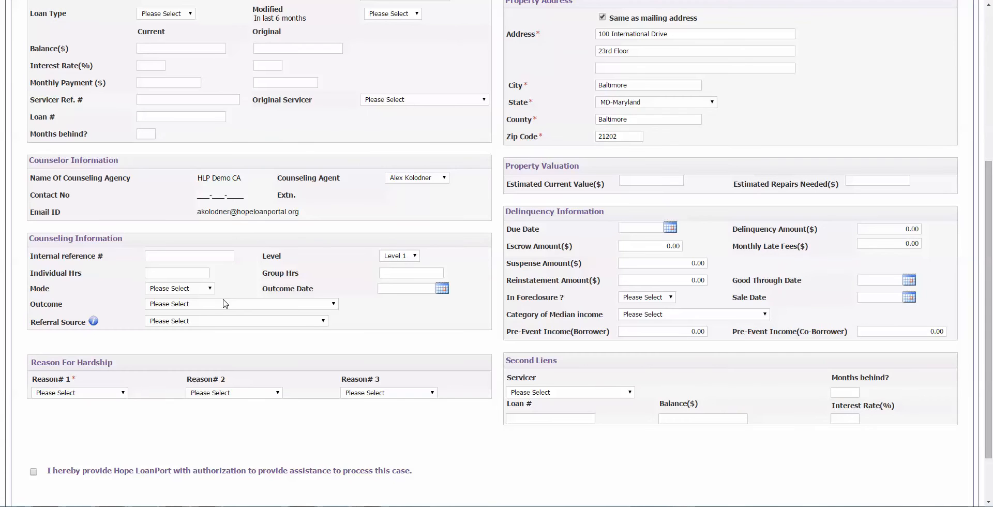
{"action": "left_click", "coordinate": [210, 321]}
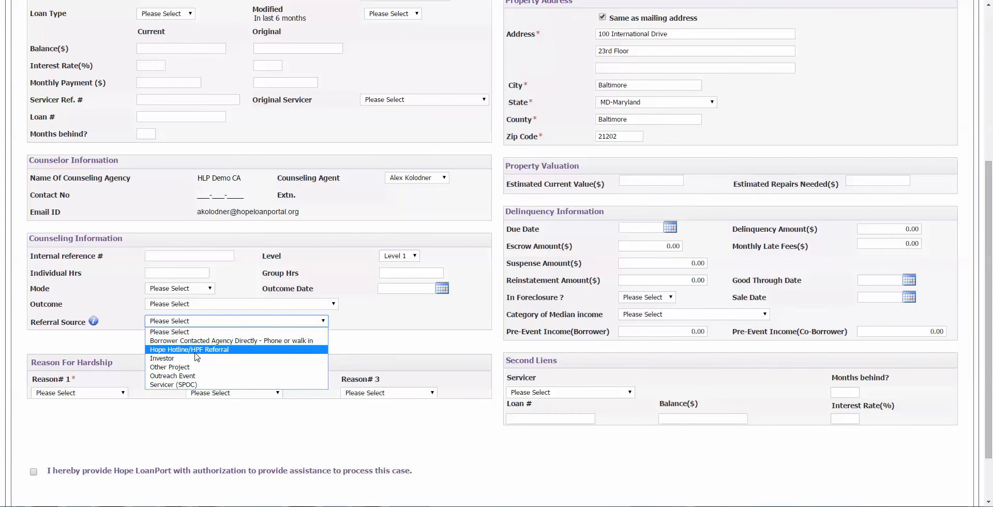
{"action": "left_click", "coordinate": [195, 351]}
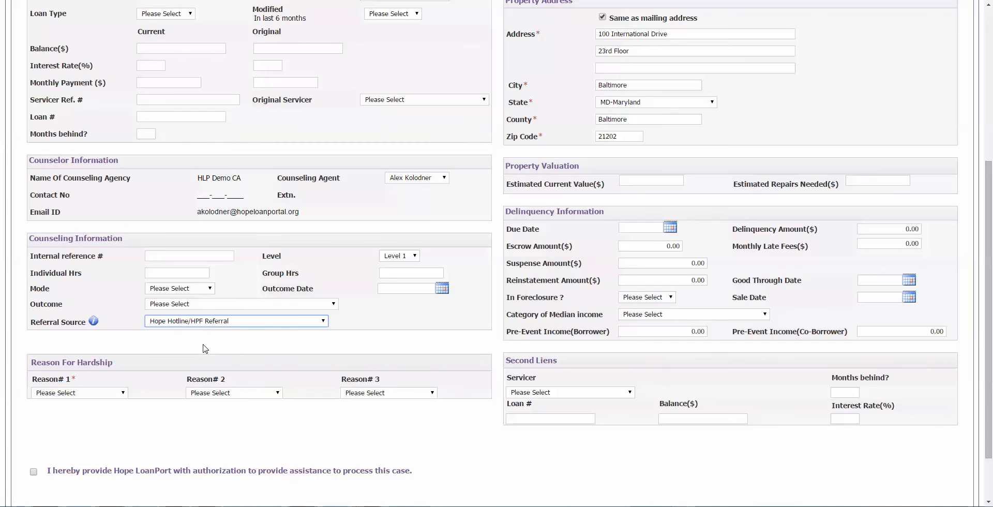
{"action": "left_click", "coordinate": [207, 346]}
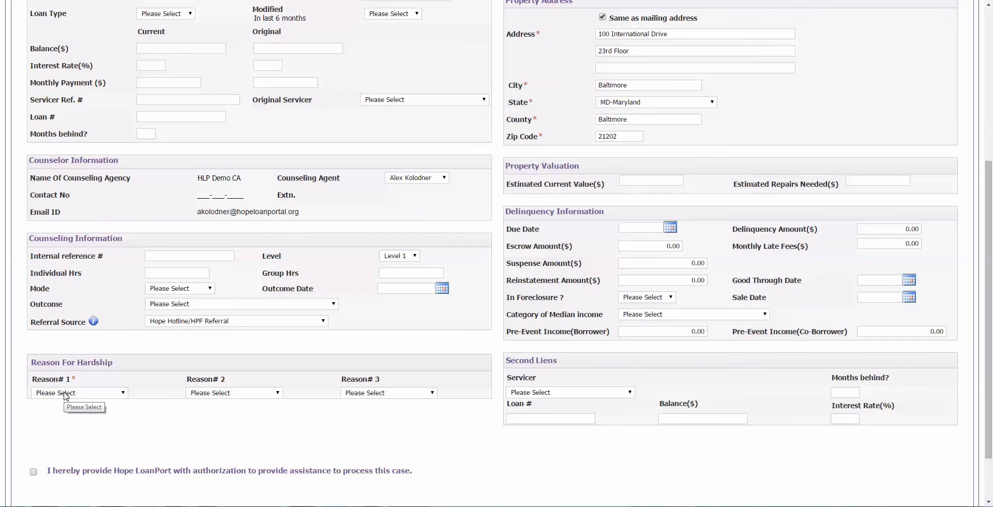
Step: Choose Business Failure and Illness or Injury in the Family as reasons 1 and 2, and tick authorization
{"action": "left_click", "coordinate": [65, 394]}
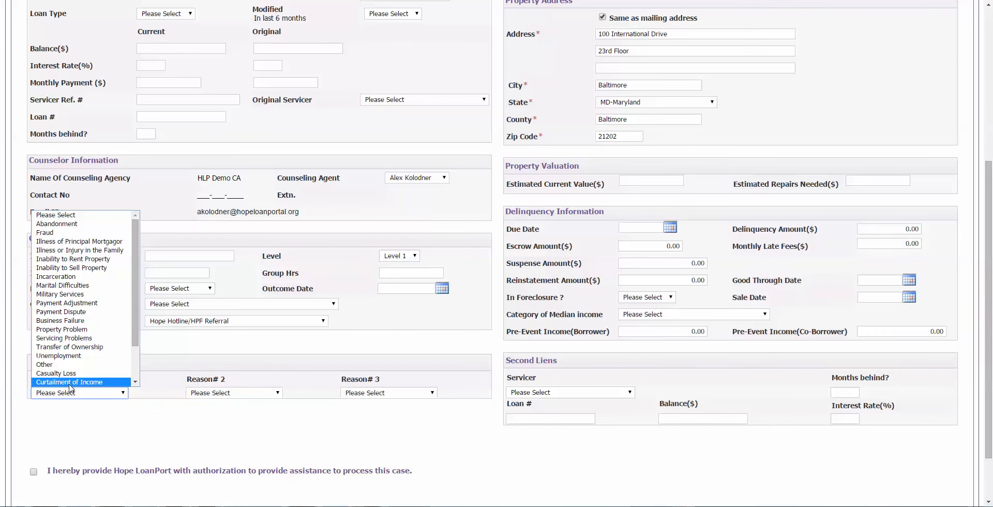
{"action": "left_click", "coordinate": [90, 321]}
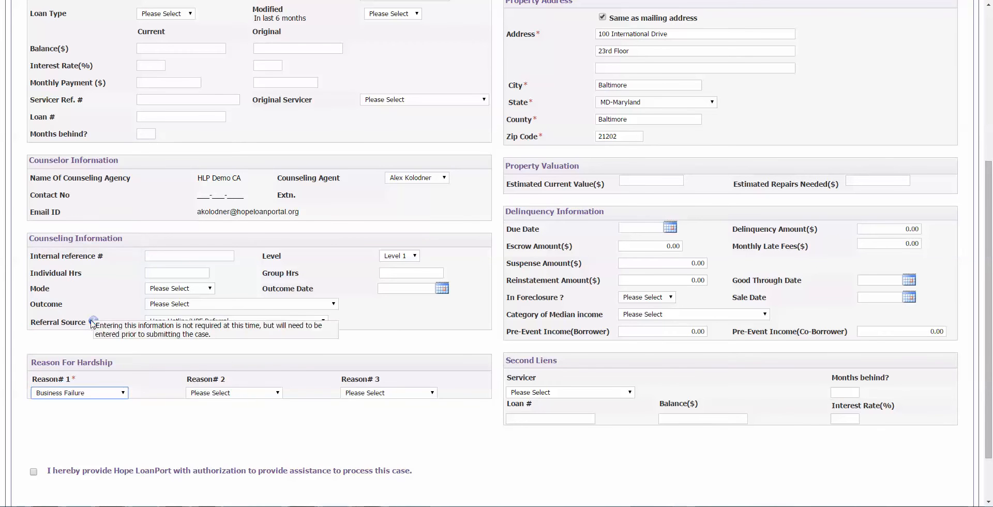
{"action": "left_click", "coordinate": [221, 394]}
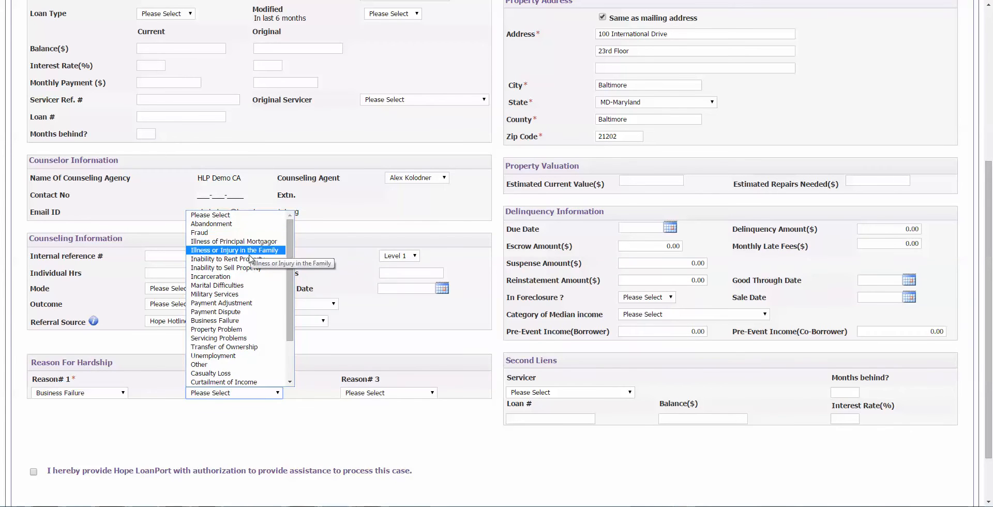
{"action": "left_click", "coordinate": [249, 252]}
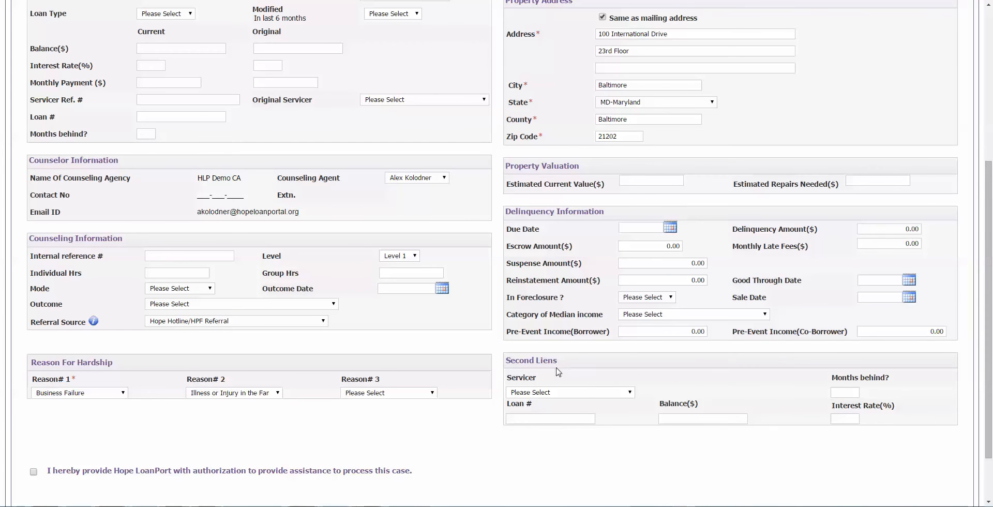
{"action": "scroll", "coordinate": [181, 452], "scroll_direction": "down", "scroll_amount": 1}
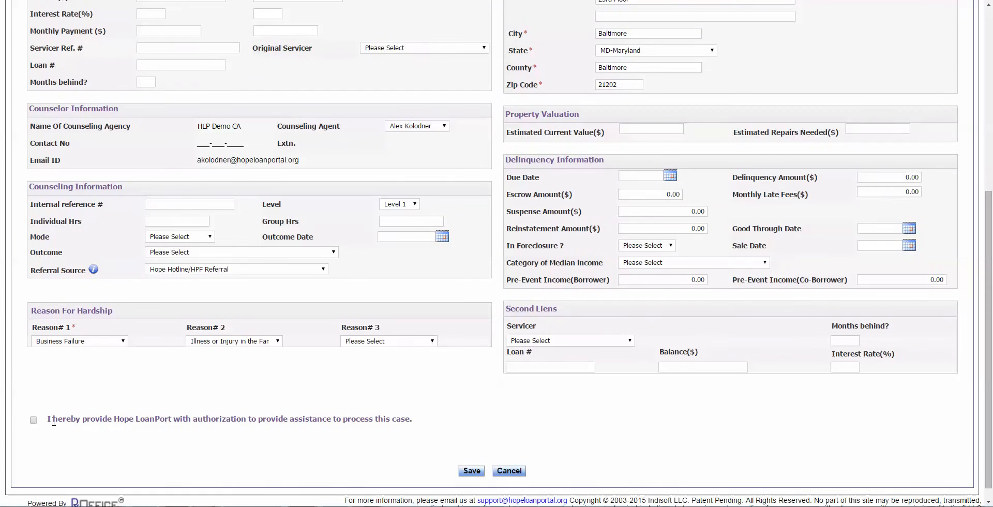
{"action": "left_click", "coordinate": [34, 419]}
Step: Save the application as case 36718, dismiss the confirmation, and start another new case
{"action": "left_click", "coordinate": [472, 471]}
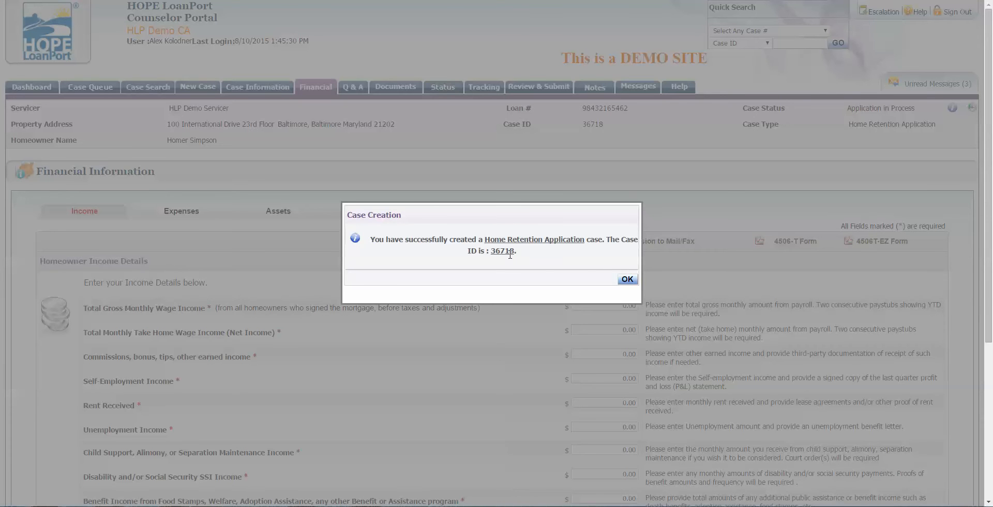
{"action": "left_click", "coordinate": [625, 279]}
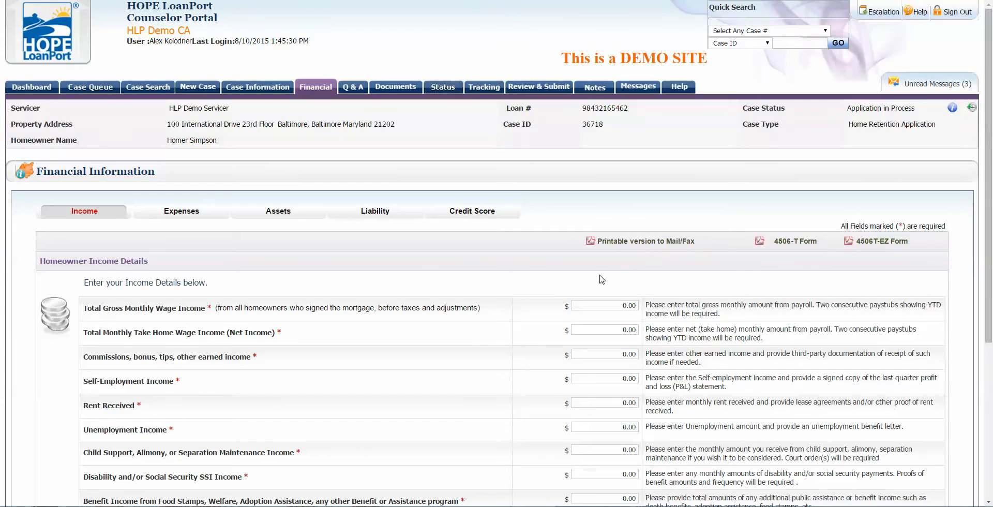
{"action": "scroll", "coordinate": [293, 252], "scroll_direction": "down", "scroll_amount": 1}
{"action": "scroll", "coordinate": [292, 252], "scroll_direction": "up", "scroll_amount": 1}
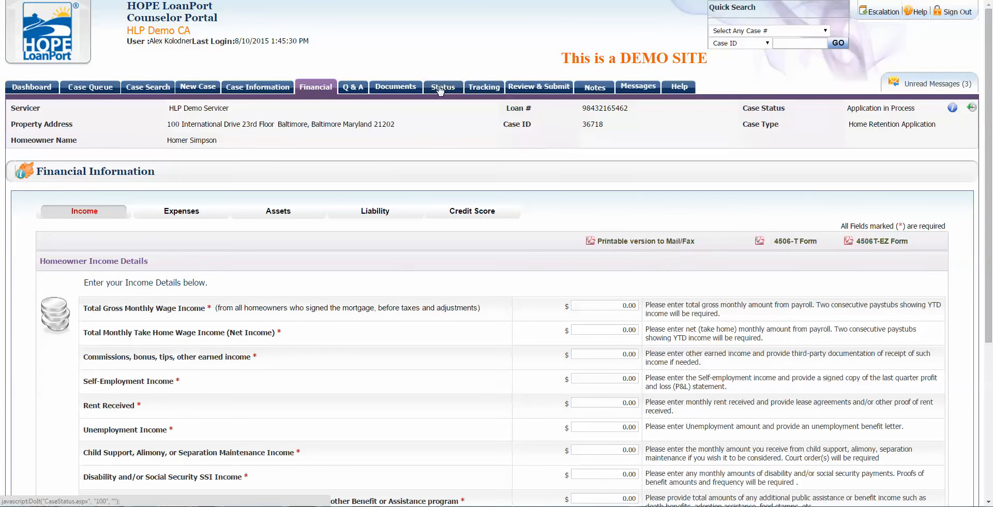
{"action": "left_click", "coordinate": [199, 86]}
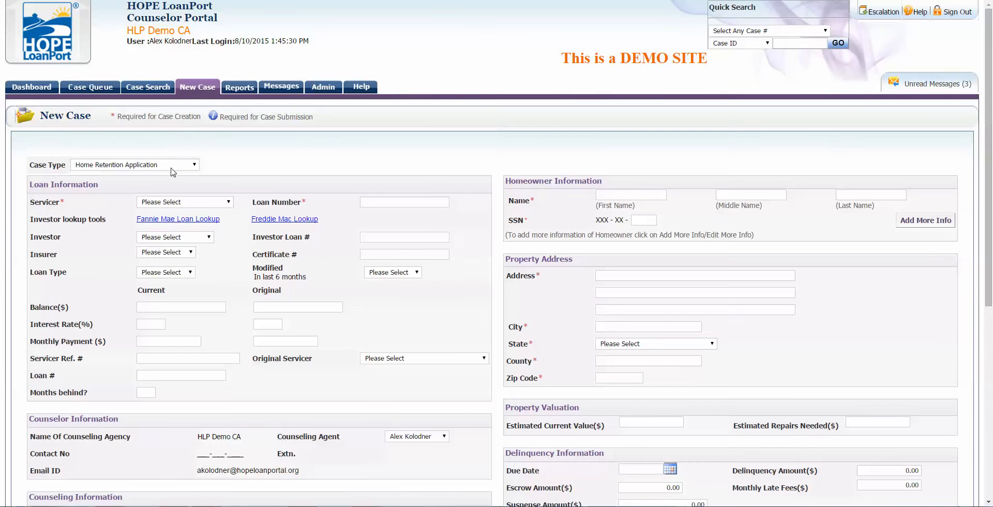
Step: Set the trial case form to Fee for Service with Face To Face counseling mode
{"action": "left_click", "coordinate": [168, 166]}
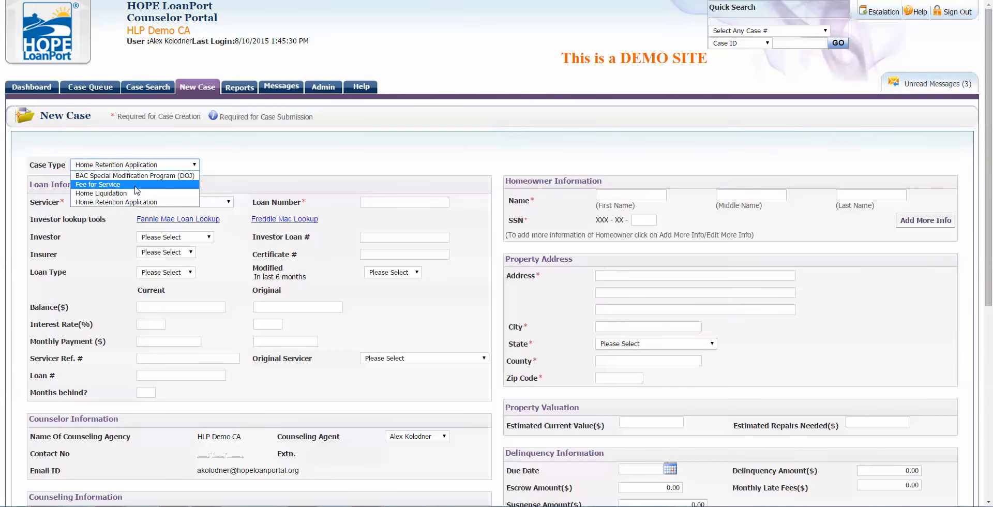
{"action": "left_click", "coordinate": [135, 185]}
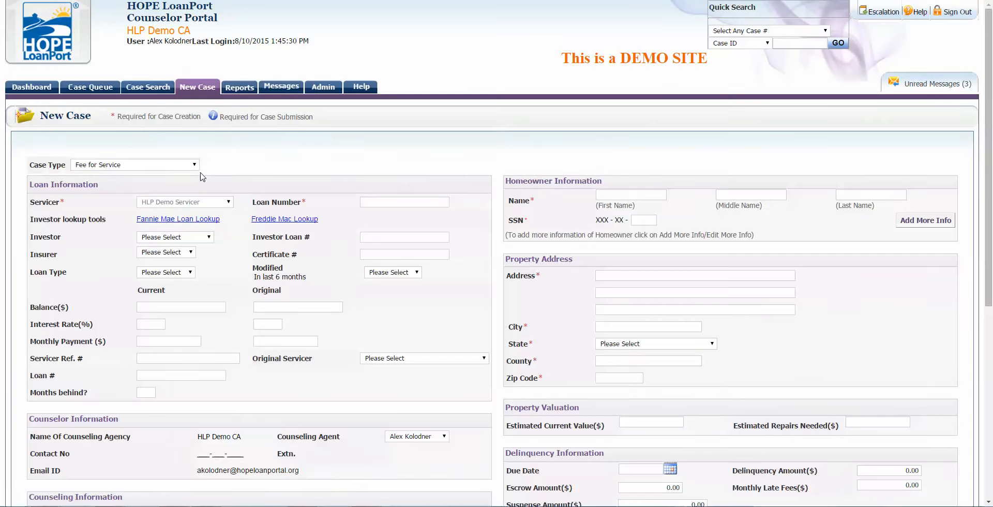
{"action": "scroll", "coordinate": [202, 177], "scroll_direction": "down", "scroll_amount": 6}
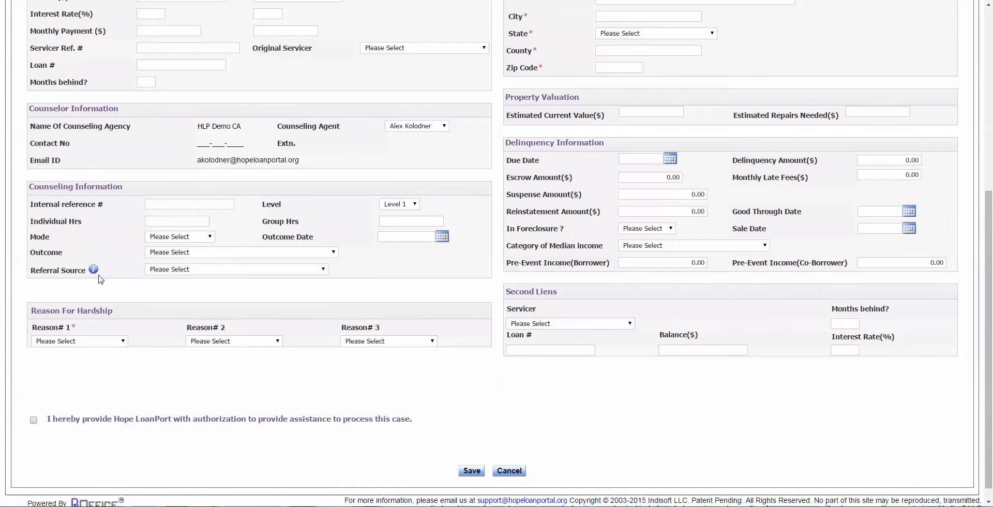
{"action": "left_click", "coordinate": [189, 269]}
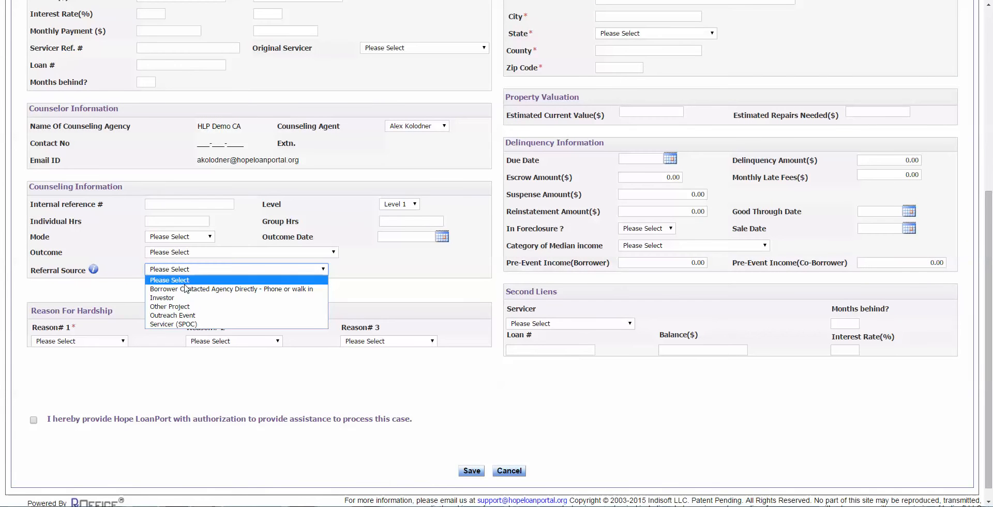
{"action": "left_click", "coordinate": [380, 276]}
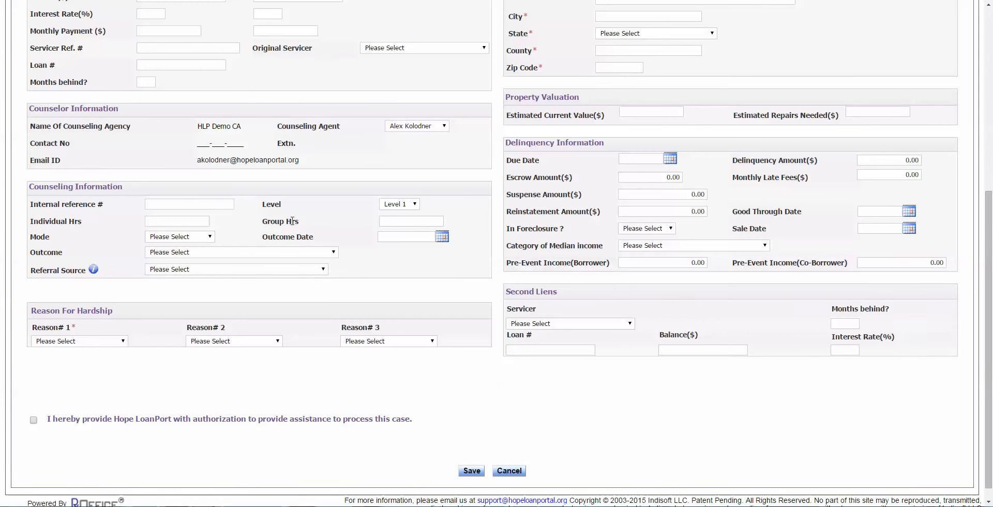
{"action": "left_click", "coordinate": [209, 238]}
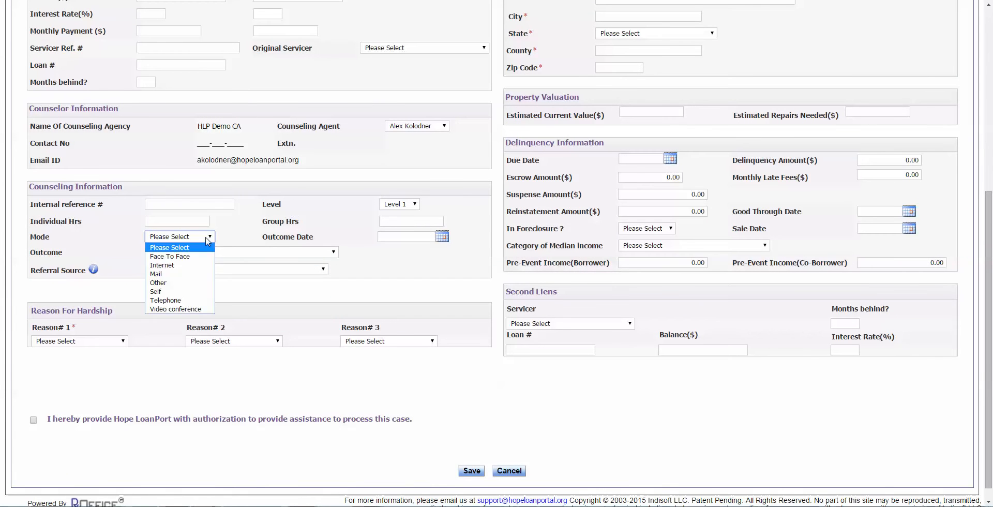
{"action": "left_click", "coordinate": [166, 256]}
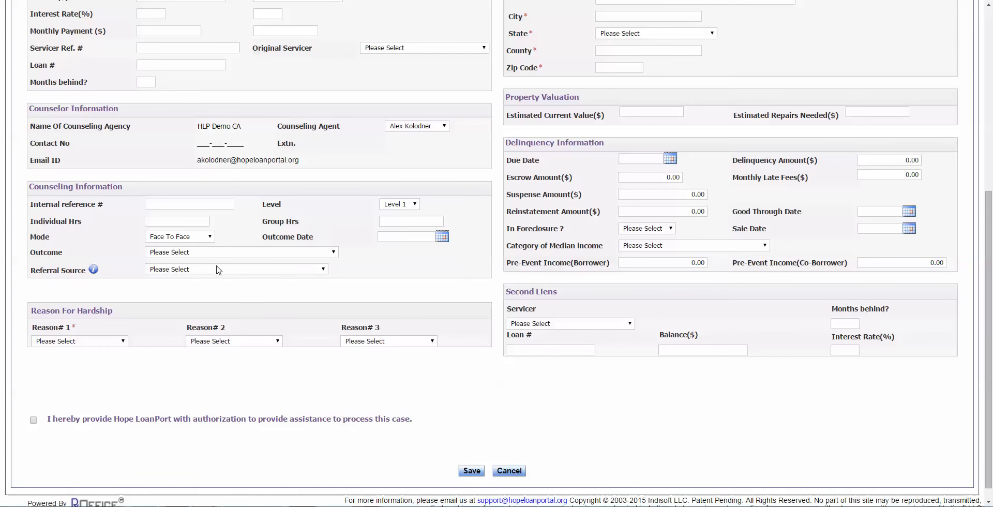
{"action": "scroll", "coordinate": [223, 267], "scroll_direction": "up", "scroll_amount": 6}
{"action": "scroll", "coordinate": [349, 314], "scroll_direction": "down", "scroll_amount": 5}
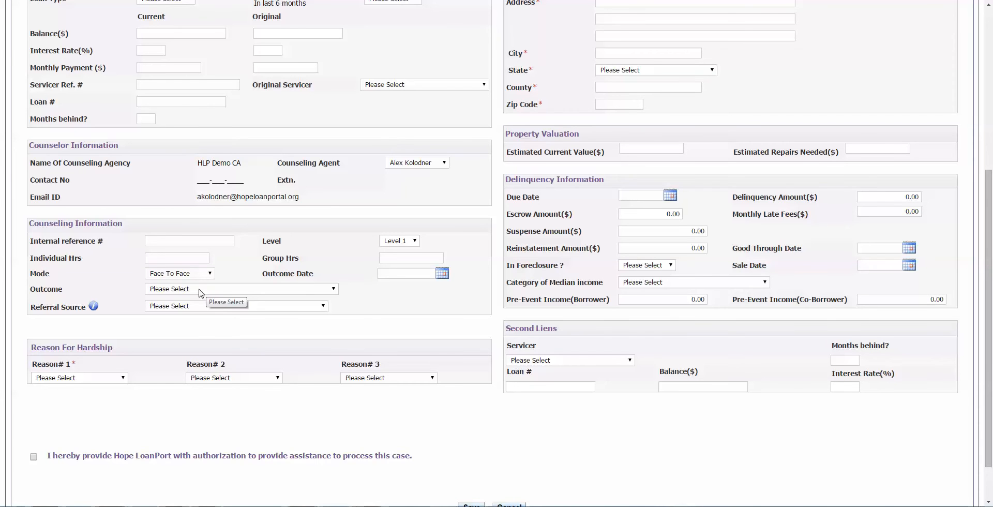
{"action": "scroll", "coordinate": [186, 278], "scroll_direction": "up", "scroll_amount": 5}
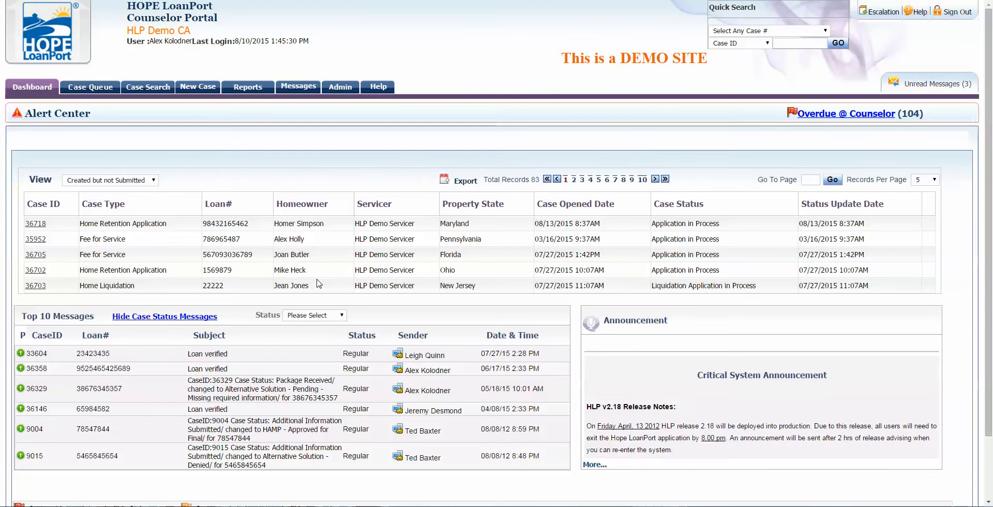
Step: Switch the case list view to Recent Cases and open case 36718
{"action": "left_click", "coordinate": [150, 180]}
{"action": "left_click", "coordinate": [128, 192]}
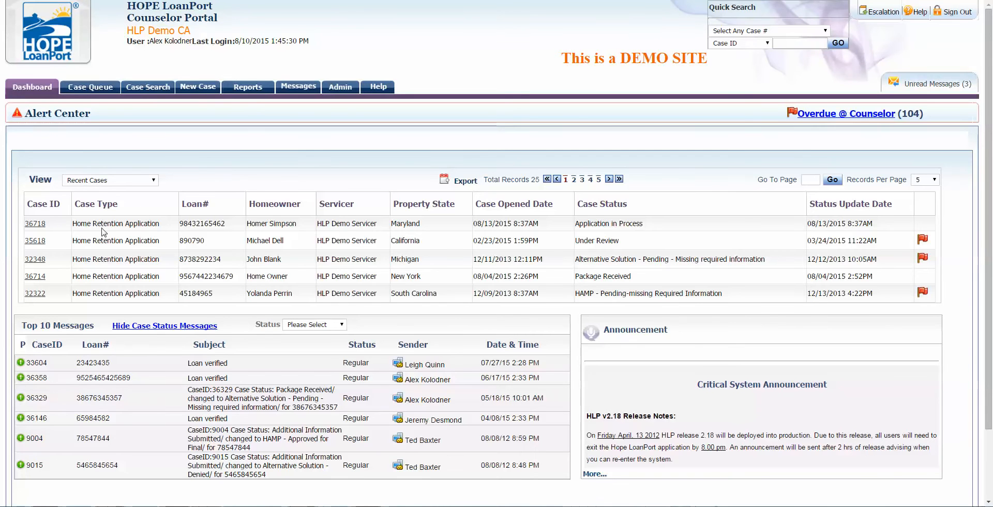
{"action": "left_click", "coordinate": [38, 227]}
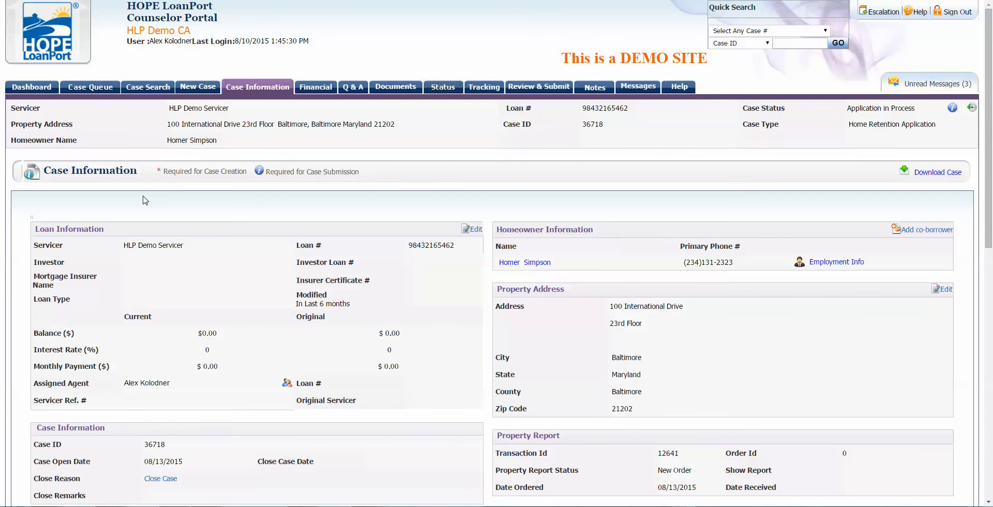
{"action": "scroll", "coordinate": [146, 201], "scroll_direction": "down", "scroll_amount": 2}
{"action": "scroll", "coordinate": [233, 134], "scroll_direction": "up", "scroll_amount": 2}
{"action": "scroll", "coordinate": [666, 298], "scroll_direction": "down", "scroll_amount": 3}
{"action": "scroll", "coordinate": [666, 298], "scroll_direction": "up", "scroll_amount": 3}
{"action": "scroll", "coordinate": [666, 300], "scroll_direction": "down", "scroll_amount": 5}
{"action": "scroll", "coordinate": [667, 302], "scroll_direction": "down", "scroll_amount": 2}
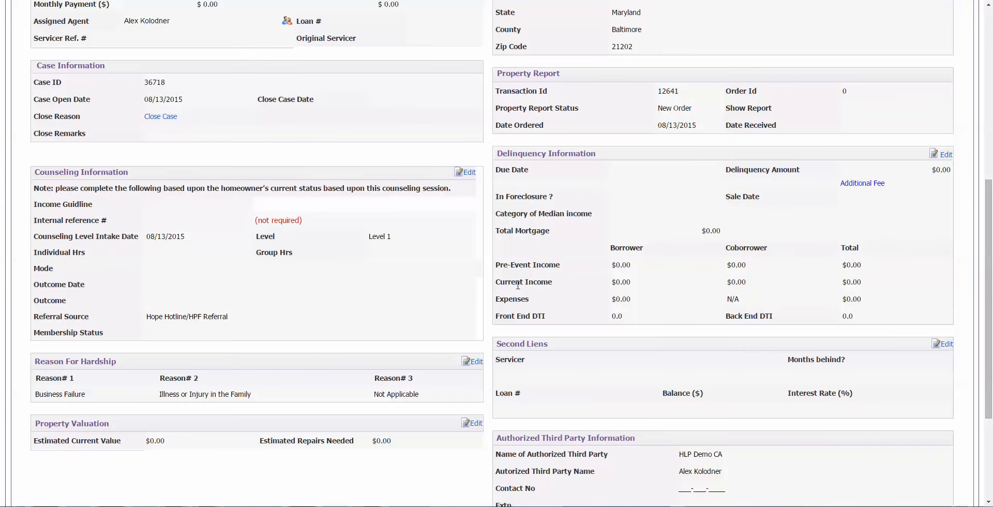
{"action": "scroll", "coordinate": [517, 285], "scroll_direction": "up", "scroll_amount": 7}
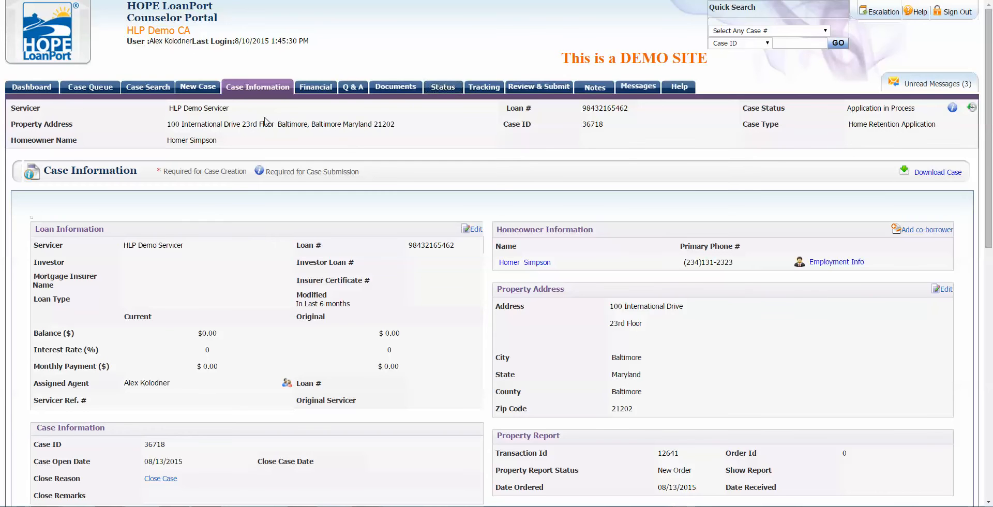
{"action": "left_click_drag", "start_coordinate": [749, 108], "coordinate": [801, 104]}
{"action": "left_click", "coordinate": [779, 126]}
{"action": "scroll", "coordinate": [457, 294], "scroll_direction": "down", "scroll_amount": 2}
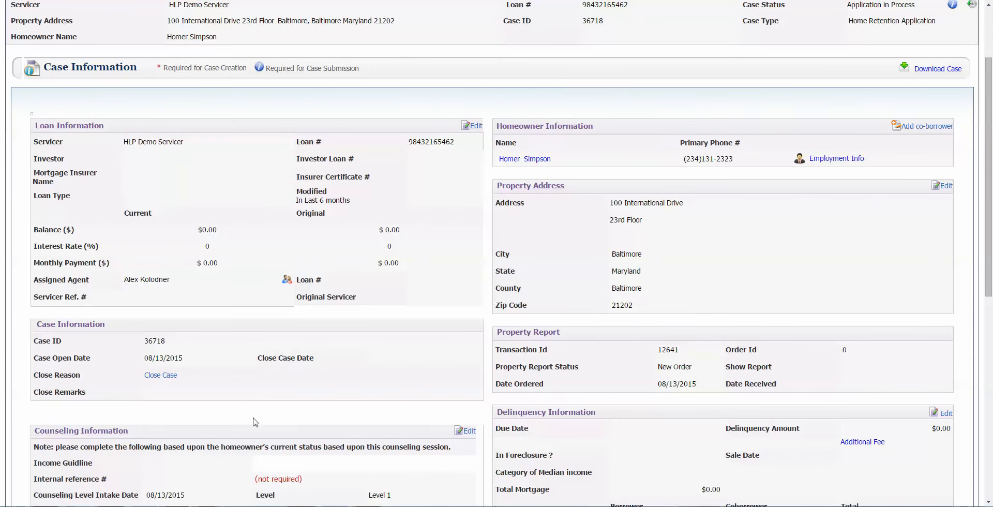
{"action": "scroll", "coordinate": [477, 445], "scroll_direction": "down", "scroll_amount": 4}
{"action": "scroll", "coordinate": [476, 429], "scroll_direction": "down", "scroll_amount": 1}
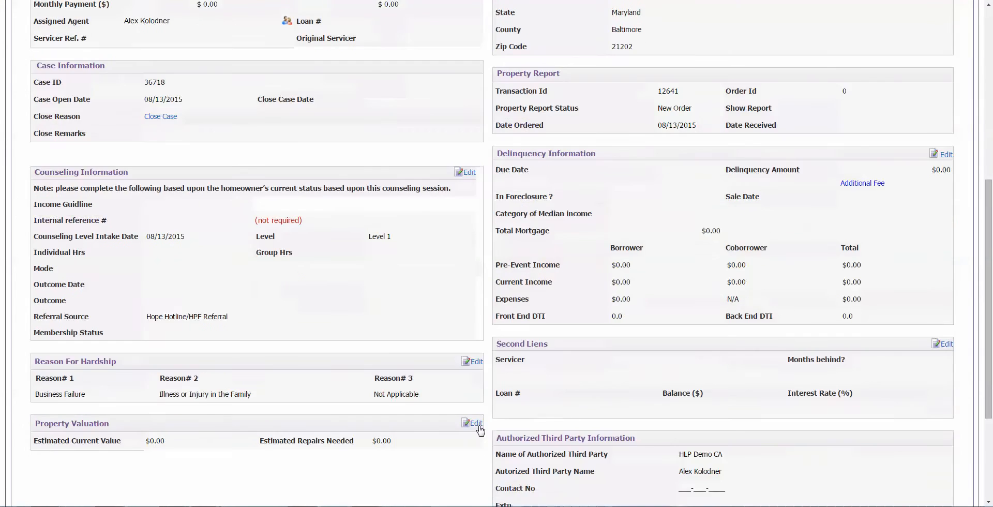
{"action": "scroll", "coordinate": [551, 359], "scroll_direction": "up", "scroll_amount": 4}
{"action": "scroll", "coordinate": [551, 359], "scroll_direction": "up", "scroll_amount": 2}
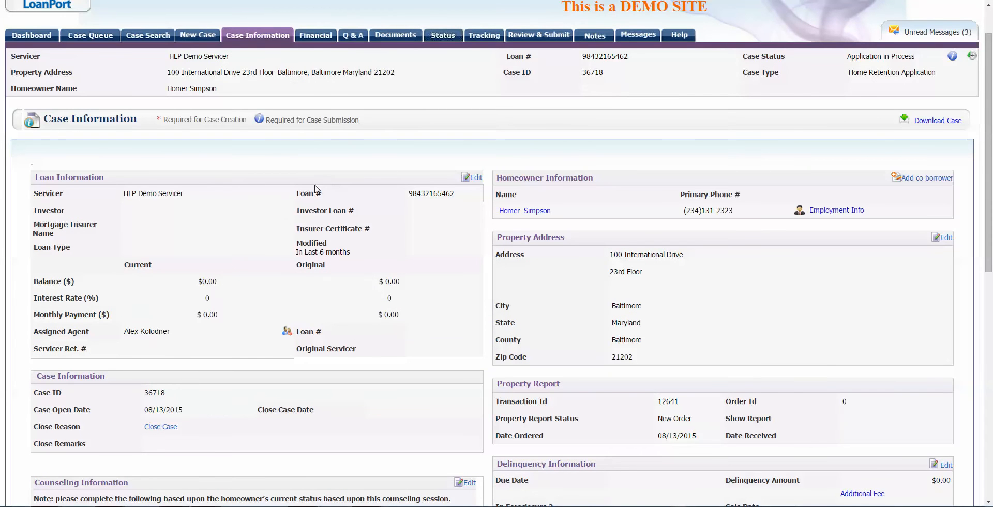
Step: Edit the loan number in the Loan Information panel and save it
{"action": "left_click", "coordinate": [473, 178]}
{"action": "left_click", "coordinate": [715, 179]}
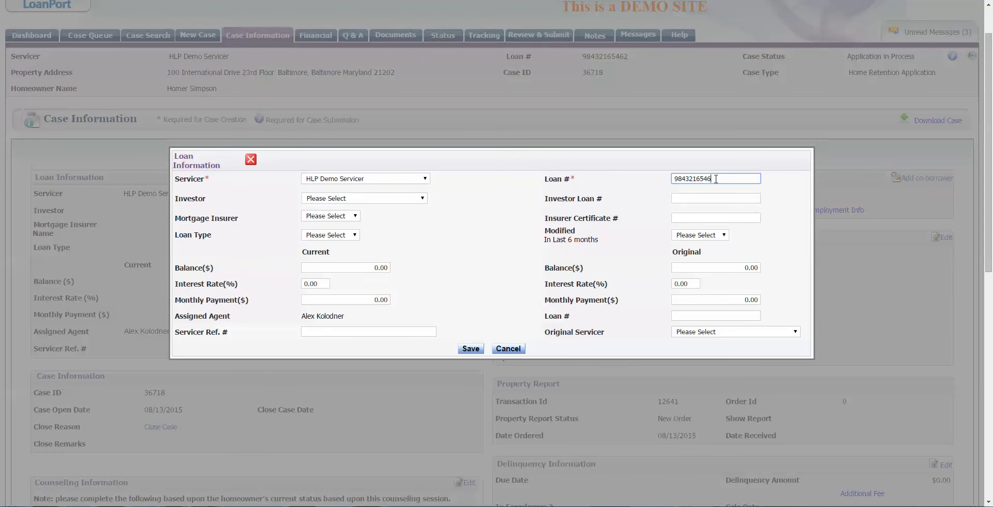
{"action": "left_click", "coordinate": [470, 349]}
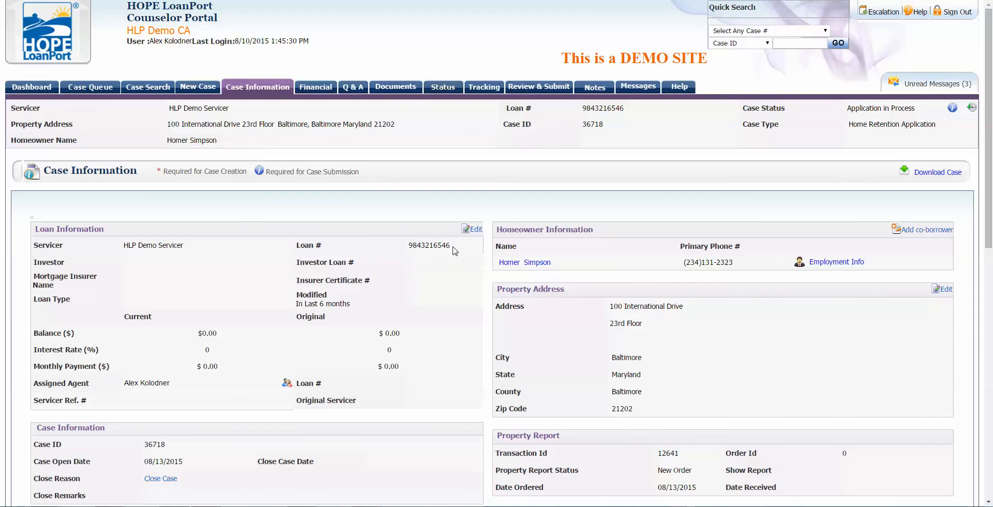
{"action": "scroll", "coordinate": [452, 250], "scroll_direction": "down", "scroll_amount": 3}
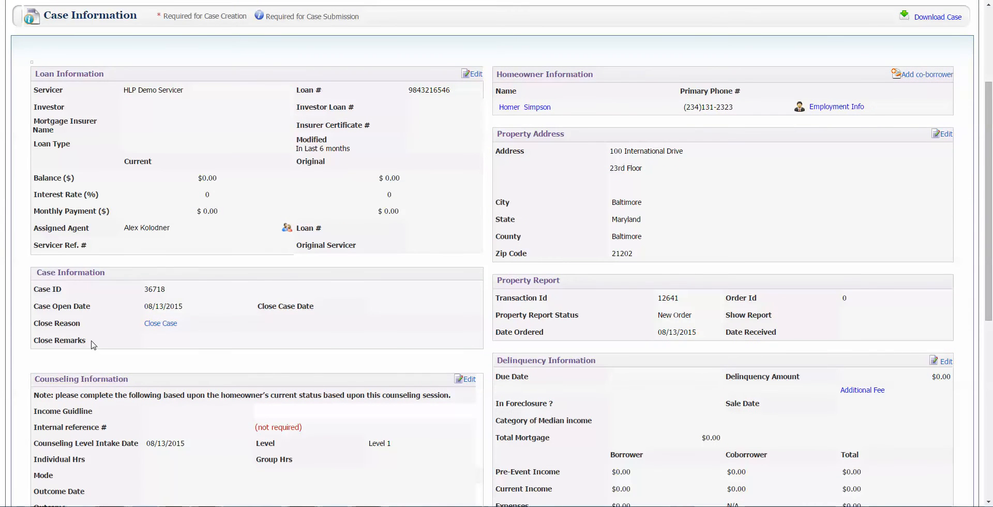
{"action": "left_click", "coordinate": [158, 323]}
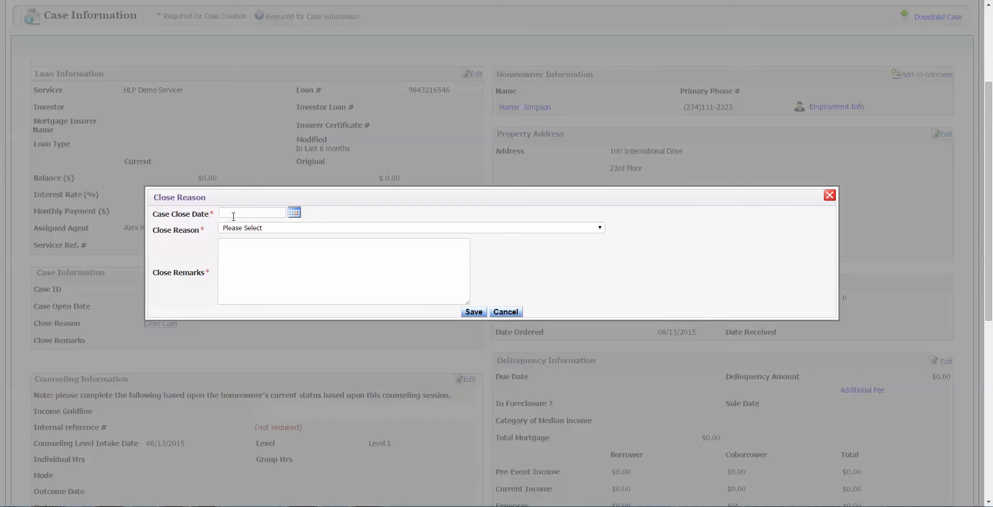
{"action": "left_click", "coordinate": [505, 311]}
{"action": "scroll", "coordinate": [496, 310], "scroll_direction": "up", "scroll_amount": 3}
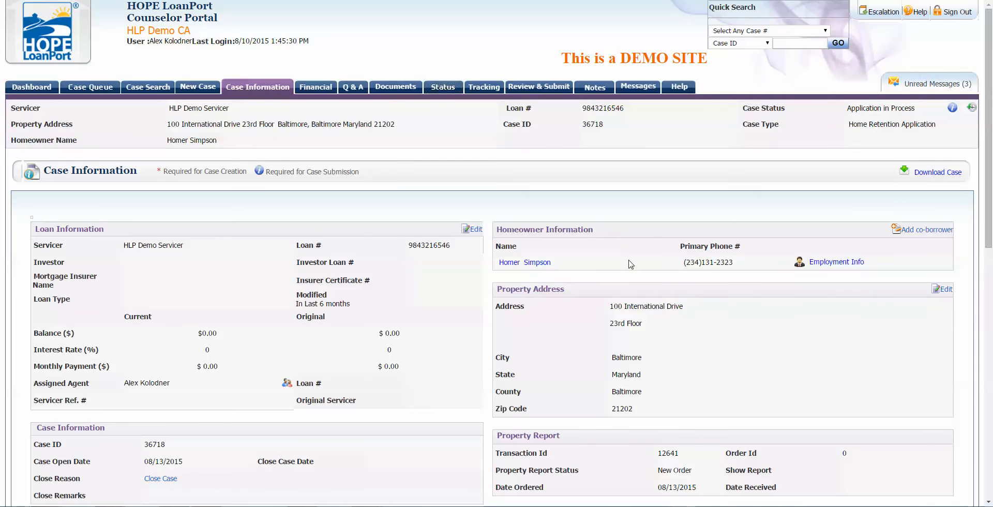
Step: Add a co-borrower, entering her first and last name, SSN and birth date 1/1/1950
{"action": "left_click", "coordinate": [936, 230]}
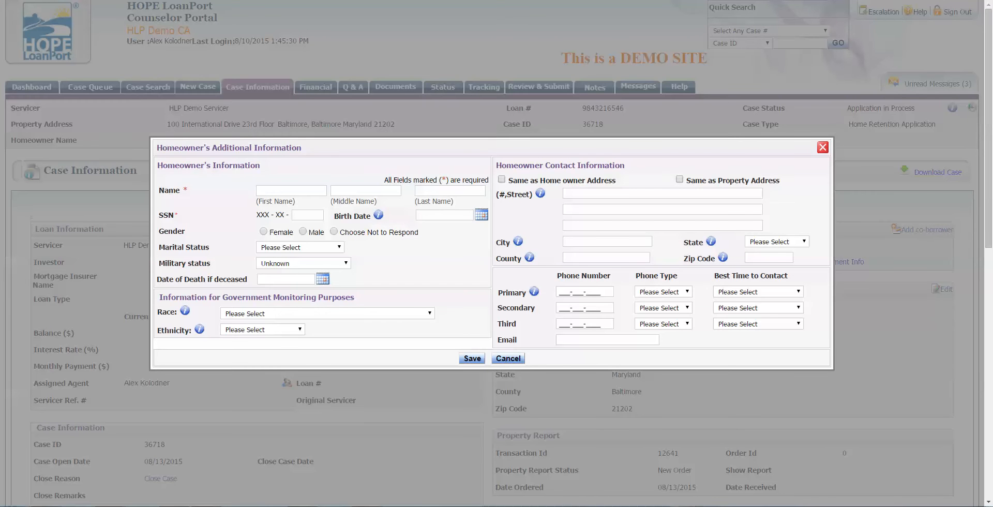
{"action": "left_click", "coordinate": [296, 191]}
{"action": "type", "text": "Marge"}
{"action": "key", "text": "Tab"}
{"action": "key", "text": "Tab"}
{"action": "type", "text": "ZS"}
{"action": "key", "text": "BackSpace"}
{"action": "key", "text": "BackSpace"}
{"action": "type", "text": "Simpson"}
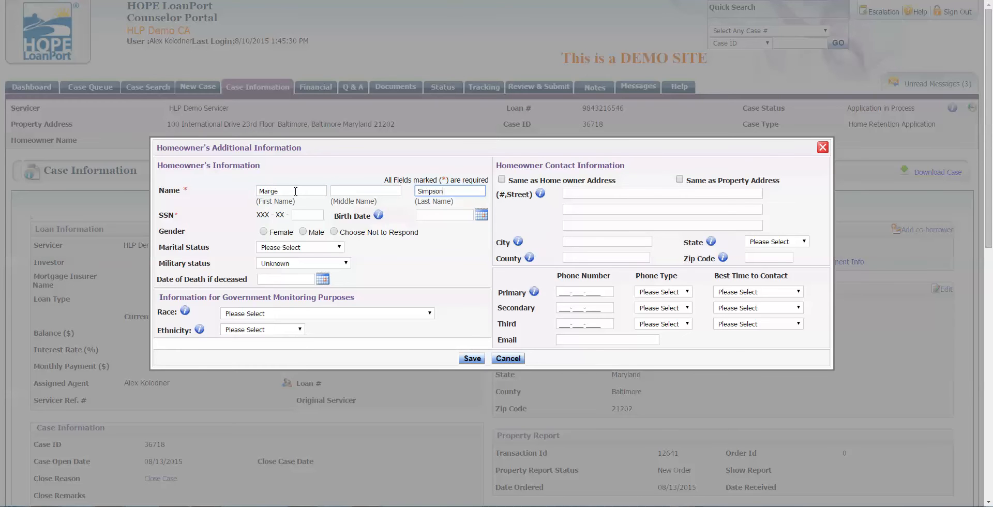
{"action": "key", "text": "Tab"}
{"action": "type", "text": "392"}
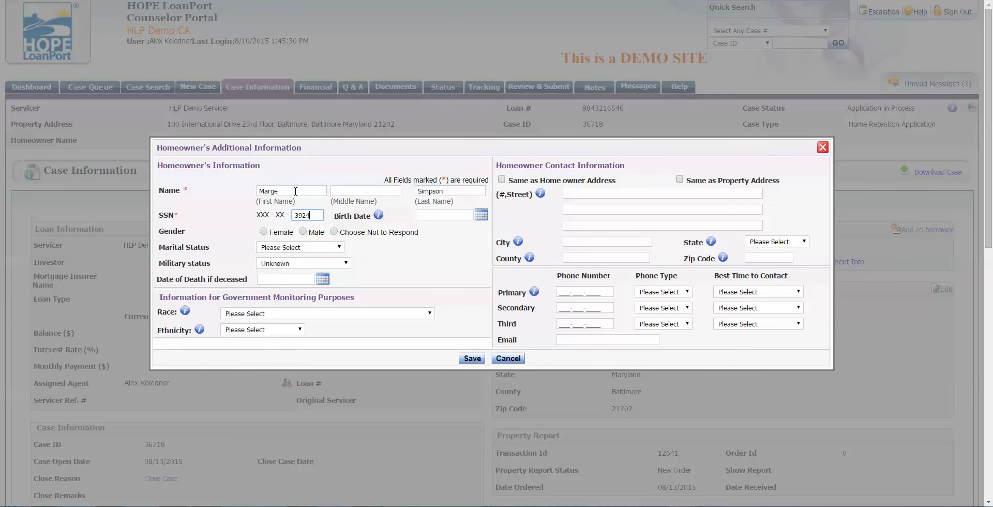
{"action": "key", "text": "Tab"}
{"action": "type", "text": "1/1/19"}
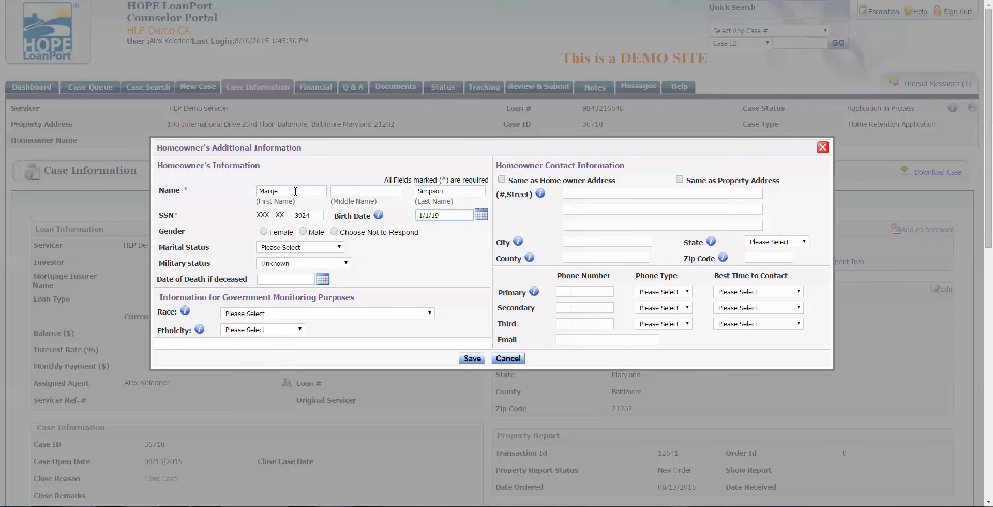
{"action": "type", "text": "50"}
{"action": "left_click", "coordinate": [534, 215]}
Step: Copy the homeowner's address and add a Home primary phone, best reached 10 am–1 pm
{"action": "left_click", "coordinate": [501, 179]}
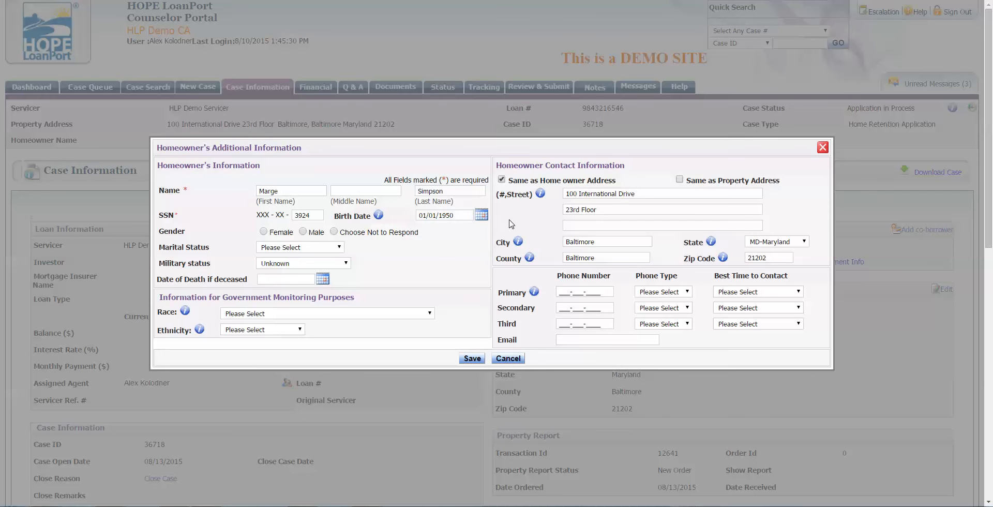
{"action": "mouse_move", "coordinate": [540, 194]}
{"action": "left_click", "coordinate": [558, 293]}
{"action": "left_click", "coordinate": [674, 292]}
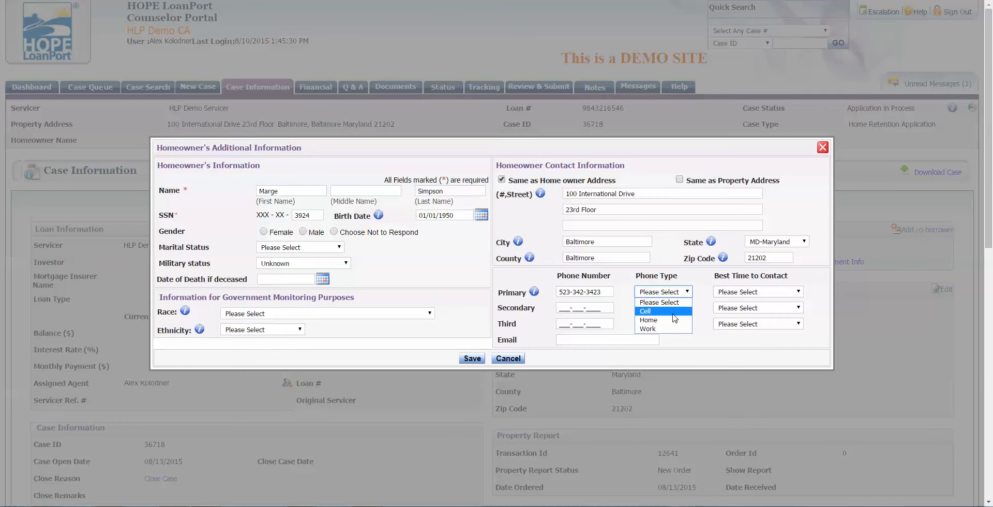
{"action": "left_click", "coordinate": [669, 321]}
{"action": "left_click", "coordinate": [758, 292]}
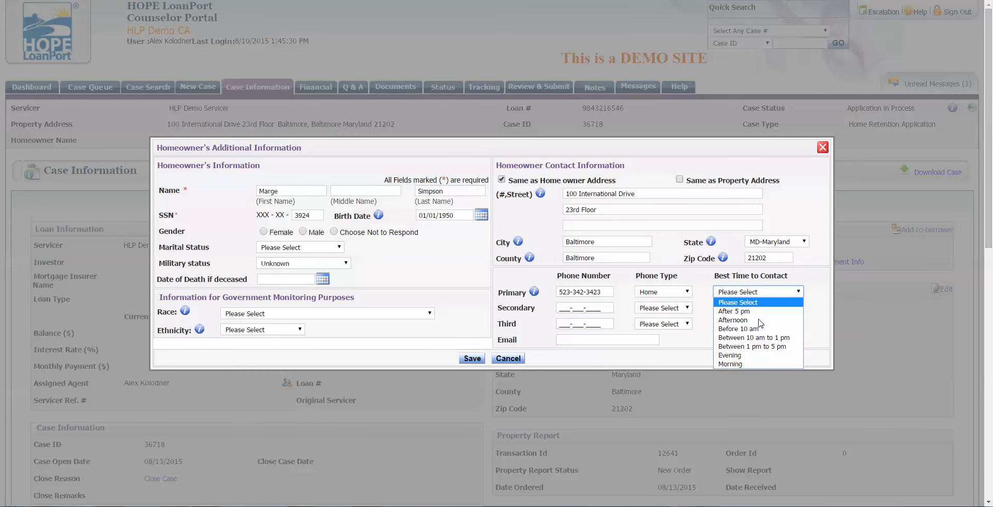
{"action": "left_click", "coordinate": [763, 341]}
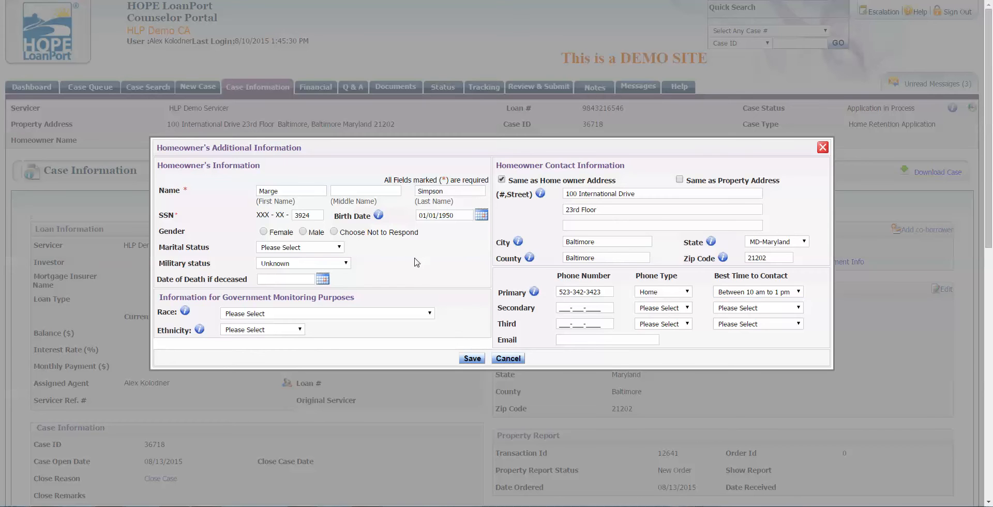
{"action": "left_click", "coordinate": [303, 248]}
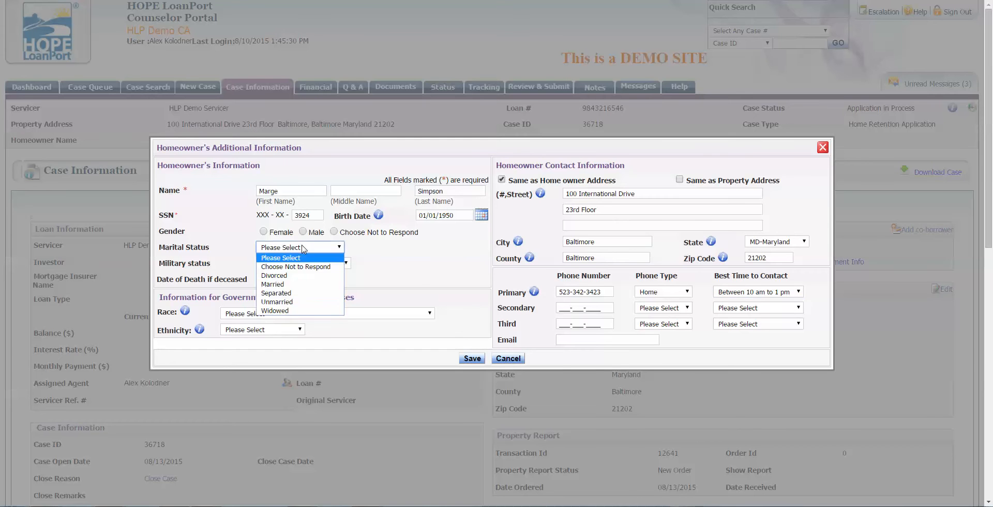
Step: Record the co-borrower as Married and Female, leaving military status Unknown
{"action": "left_click", "coordinate": [293, 285]}
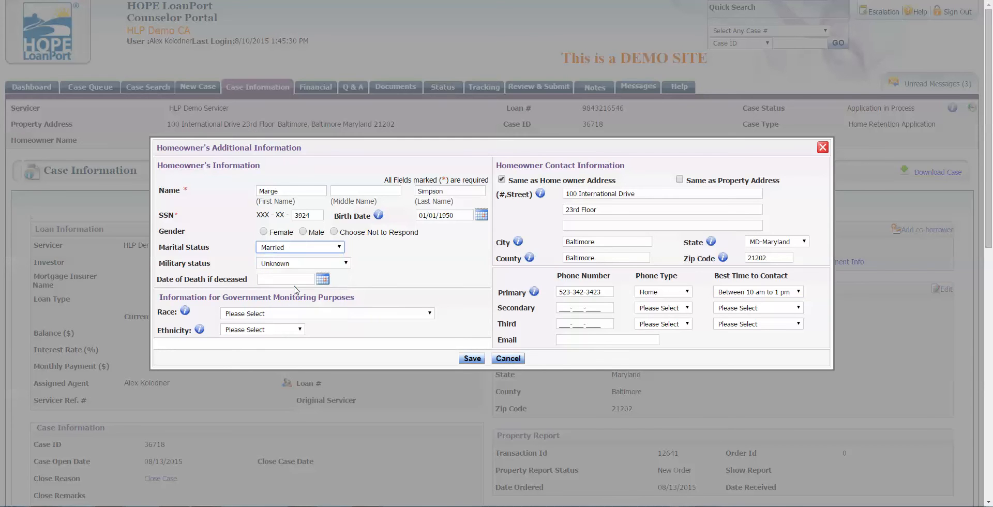
{"action": "left_click", "coordinate": [264, 232]}
{"action": "left_click", "coordinate": [278, 267]}
{"action": "left_click", "coordinate": [439, 268]}
{"action": "left_click", "coordinate": [345, 263]}
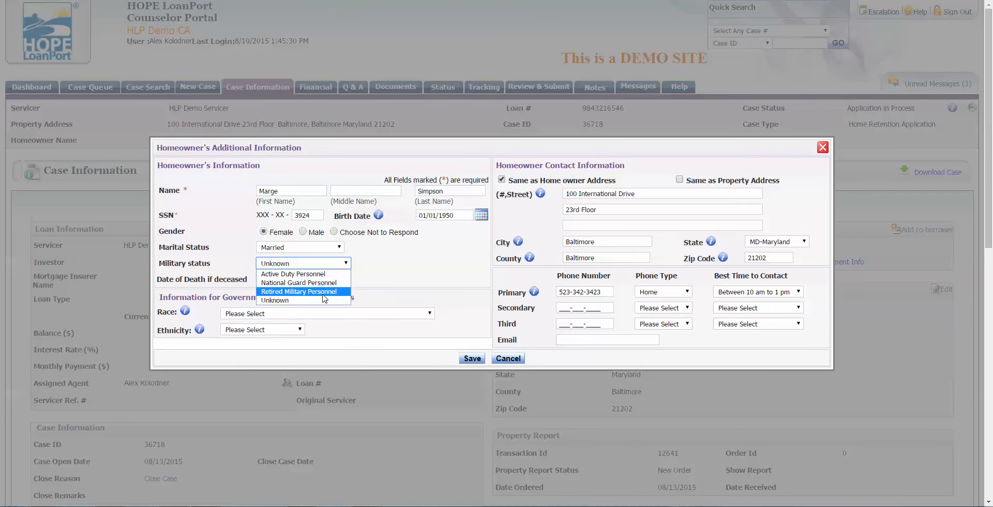
{"action": "left_click", "coordinate": [400, 269]}
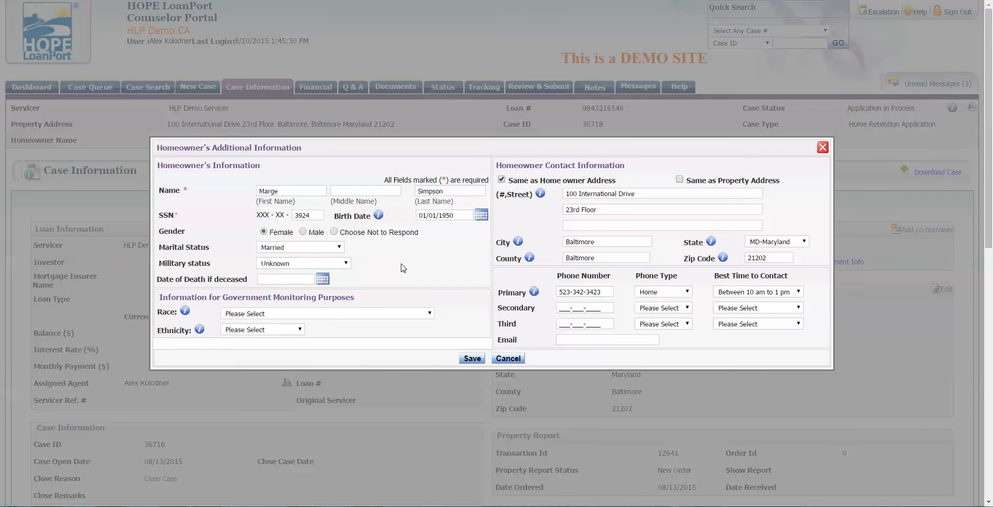
{"action": "left_click", "coordinate": [345, 263]}
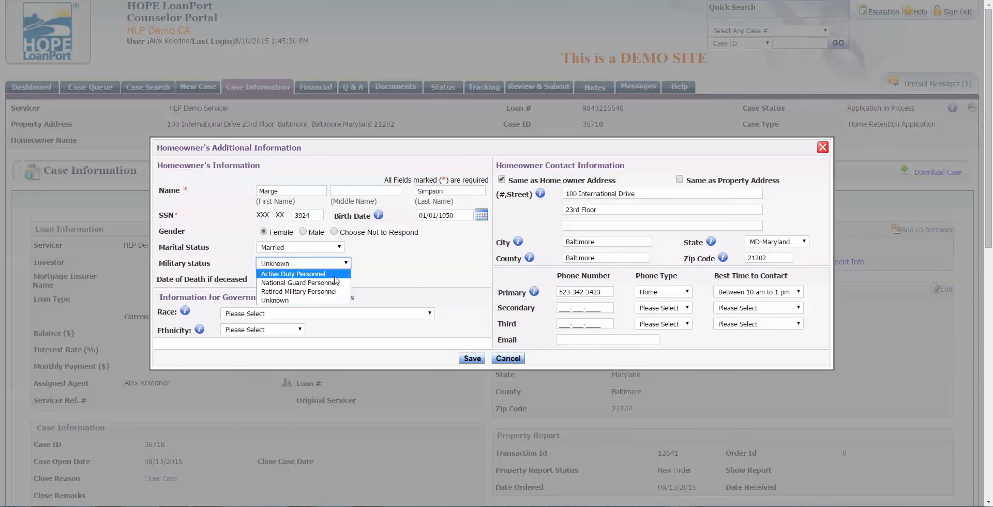
{"action": "left_click", "coordinate": [408, 284]}
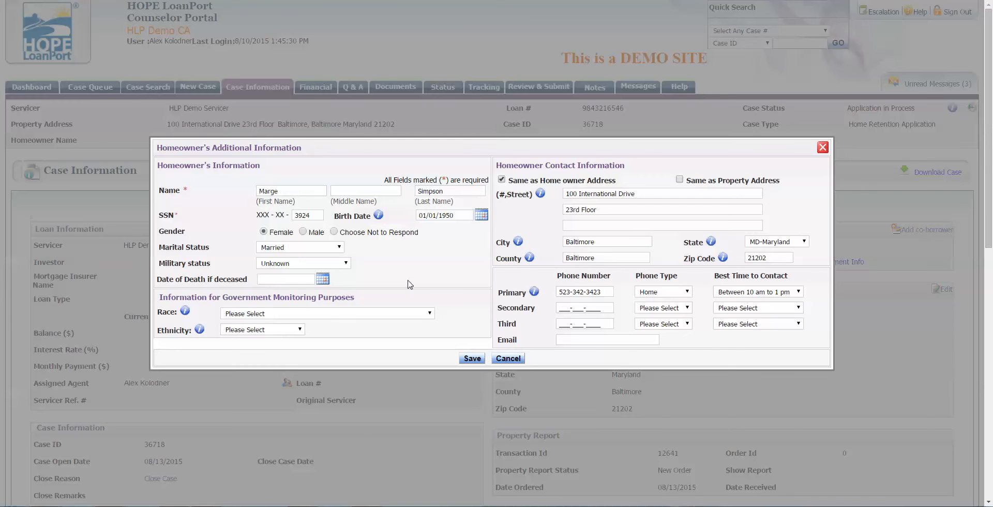
Step: Set race to American Indian or Alaska Native, ethnicity Not Hispanic or Latino, and save
{"action": "left_click", "coordinate": [371, 311]}
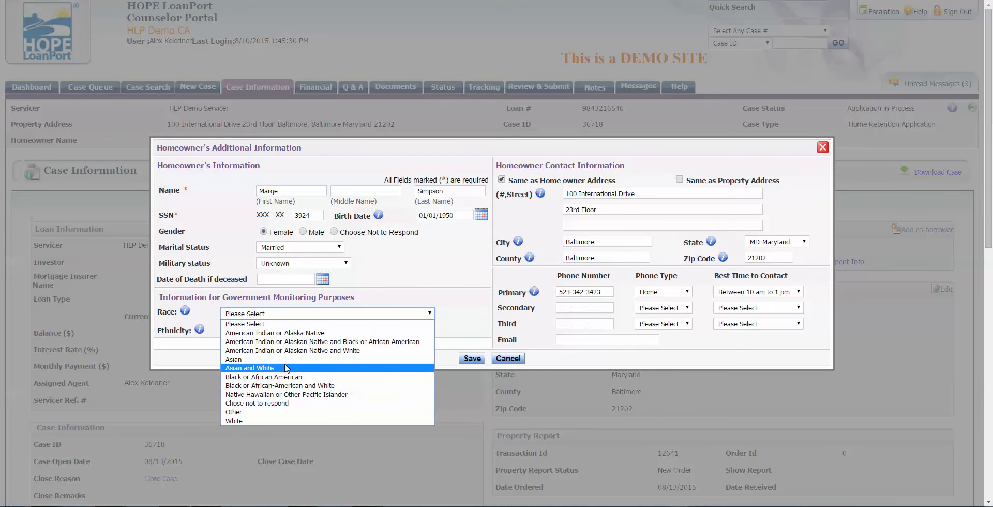
{"action": "left_click", "coordinate": [276, 333]}
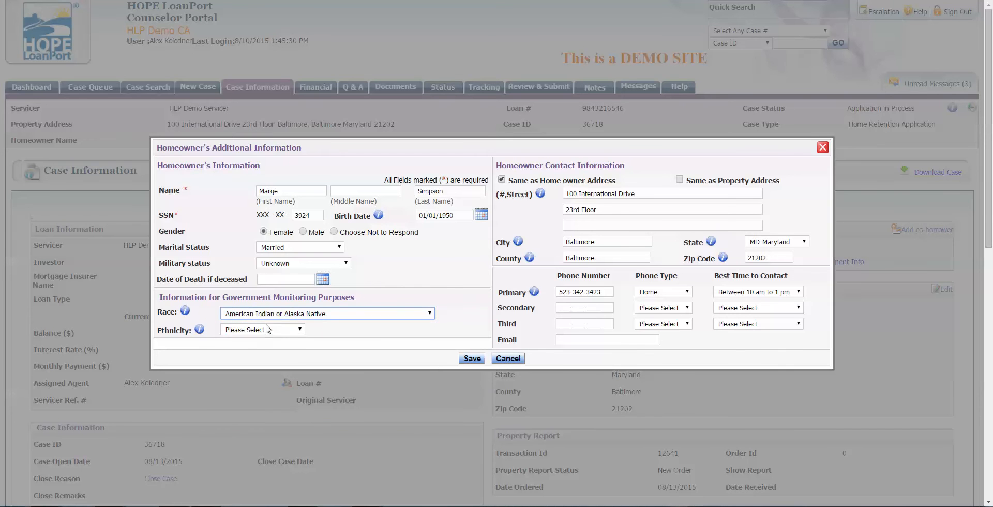
{"action": "left_click", "coordinate": [267, 329]}
{"action": "left_click", "coordinate": [268, 358]}
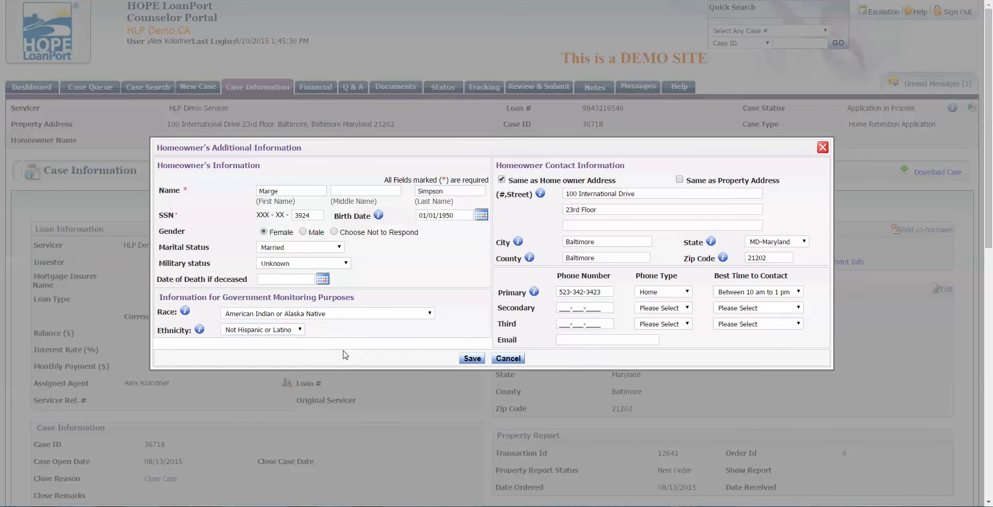
{"action": "left_click", "coordinate": [472, 361]}
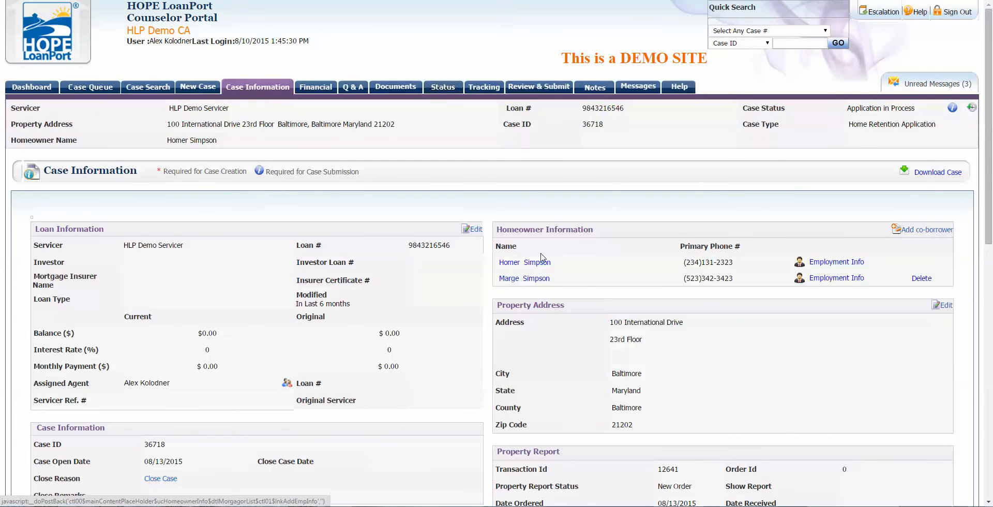
Step: Add an employment record for Nuclear Power Plant with the autofilled saved work address
{"action": "left_click", "coordinate": [852, 265]}
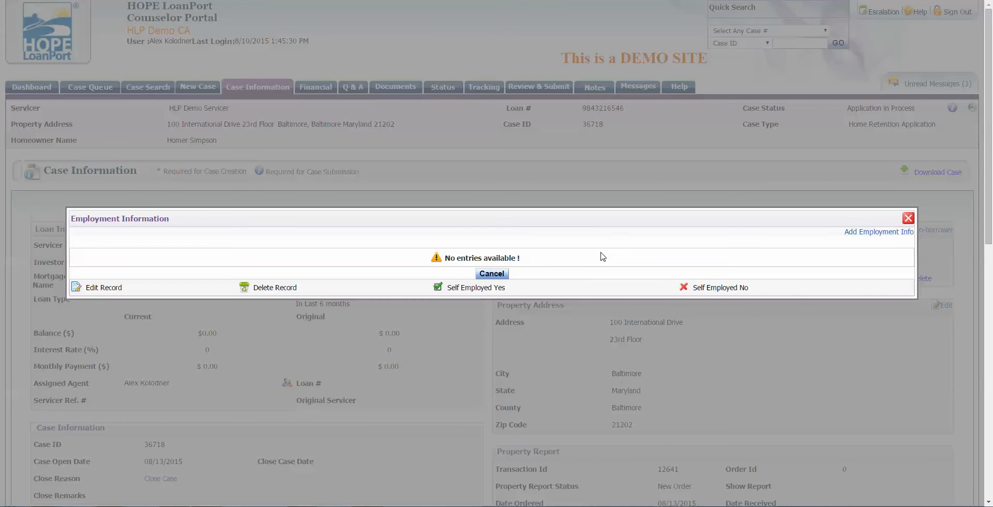
{"action": "left_click", "coordinate": [866, 234]}
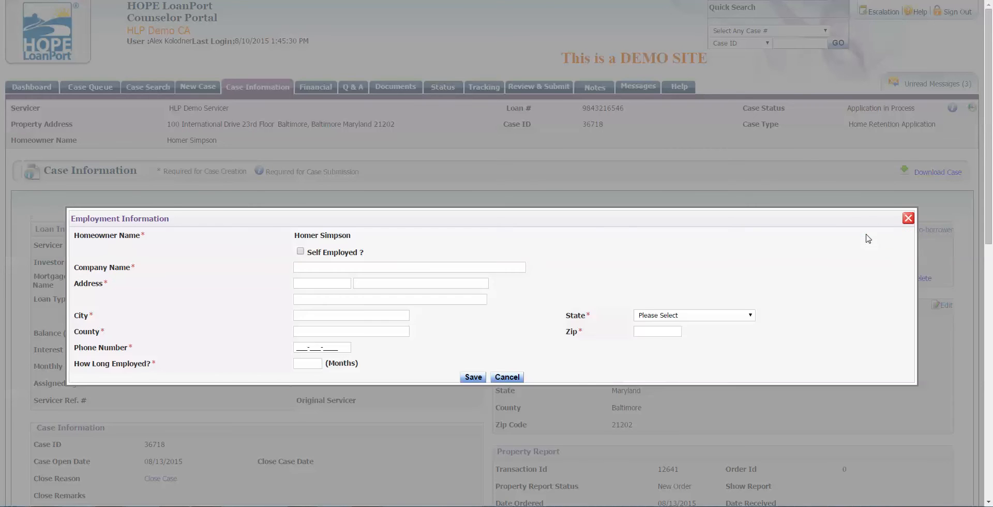
{"action": "left_click", "coordinate": [309, 267]}
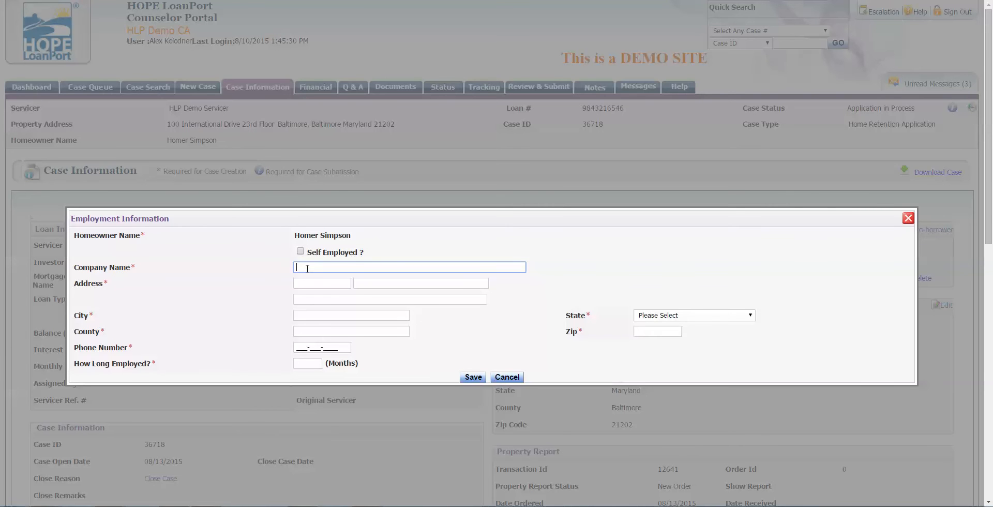
{"action": "left_click", "coordinate": [307, 268]}
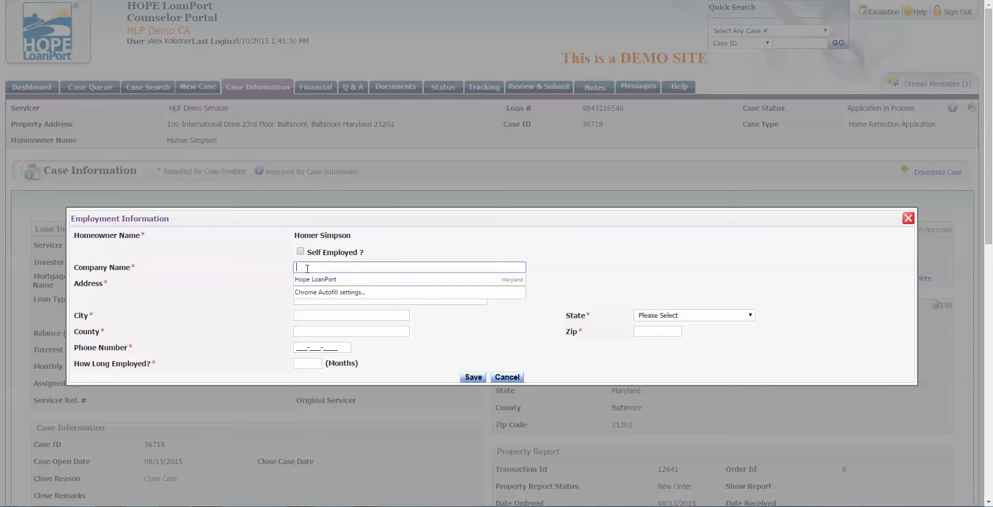
{"action": "left_click", "coordinate": [214, 302]}
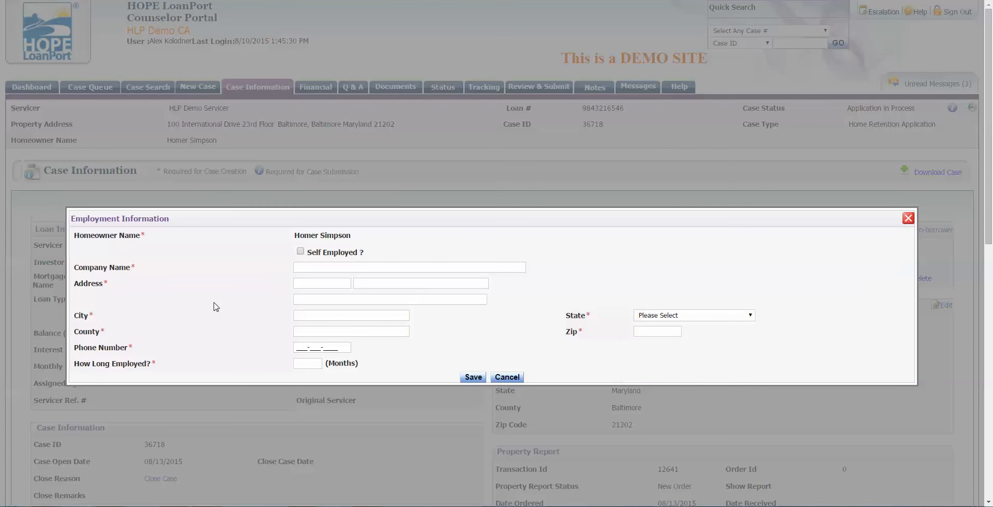
{"action": "left_click", "coordinate": [304, 269]}
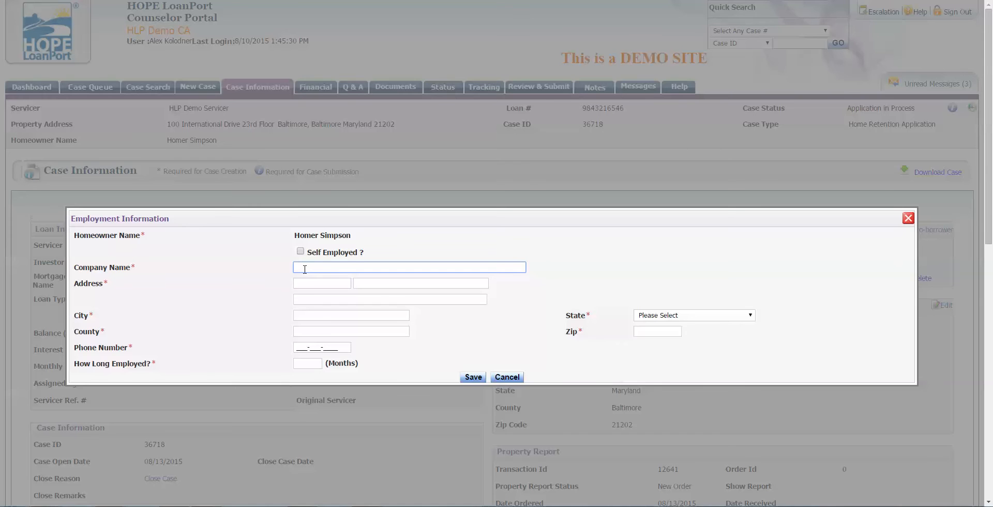
{"action": "type", "text": "Nuclear Power Plant"}
{"action": "key", "text": "Tab"}
{"action": "type", "text": "1"}
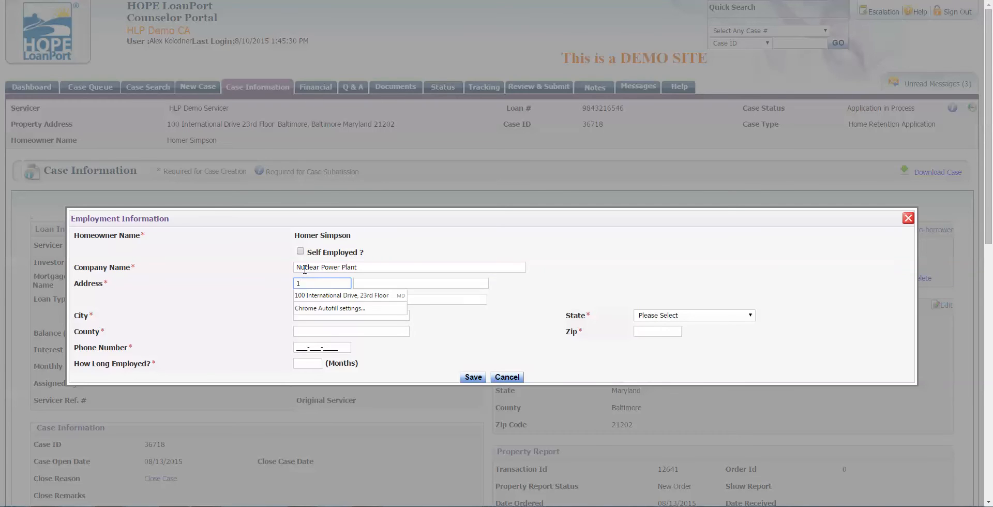
{"action": "key", "text": "Down"}
{"action": "key", "text": "Return"}
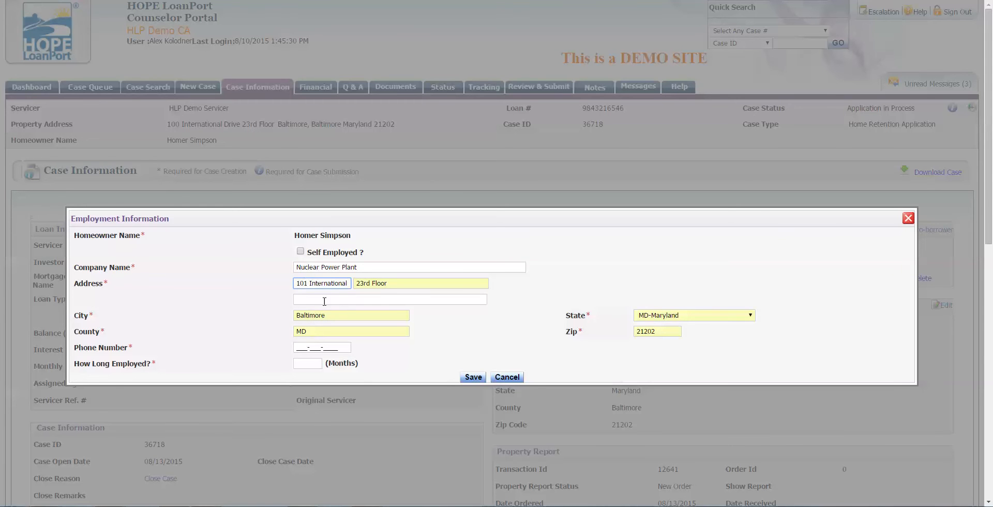
Step: Enter the work phone and 60 months employed, then save the employment record
{"action": "left_click", "coordinate": [305, 347]}
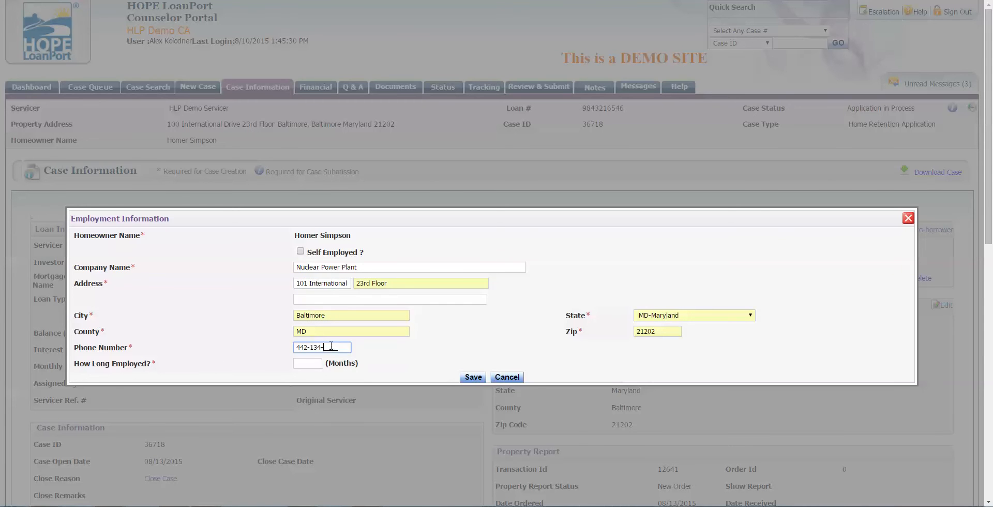
{"action": "left_click", "coordinate": [319, 362]}
{"action": "type", "text": "60"}
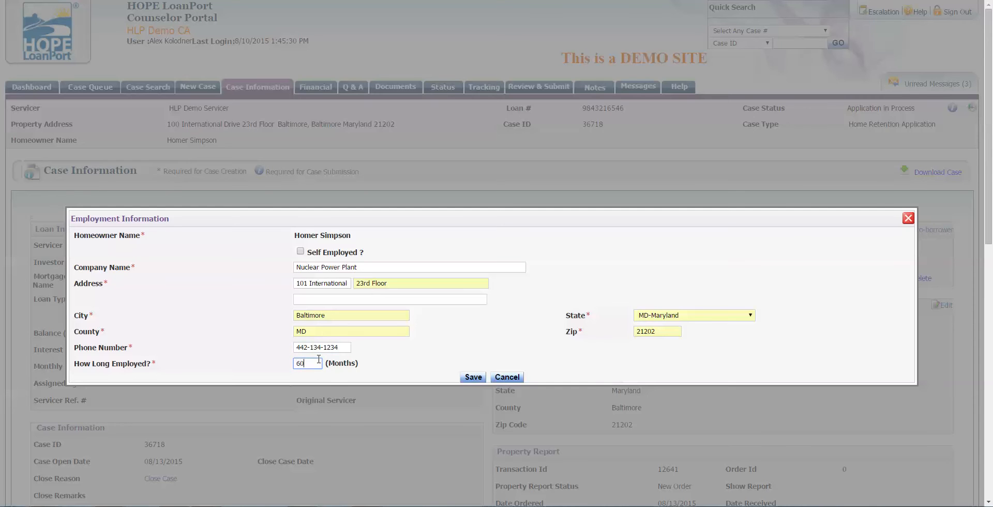
{"action": "left_click", "coordinate": [468, 377]}
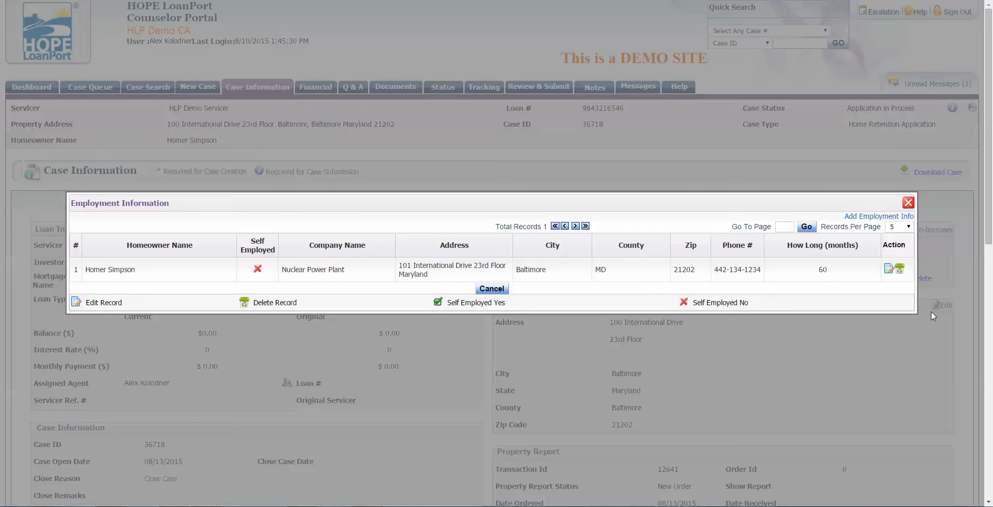
Step: Re-save the employment record through Edit Record and close the Employment Information window
{"action": "left_click", "coordinate": [888, 269]}
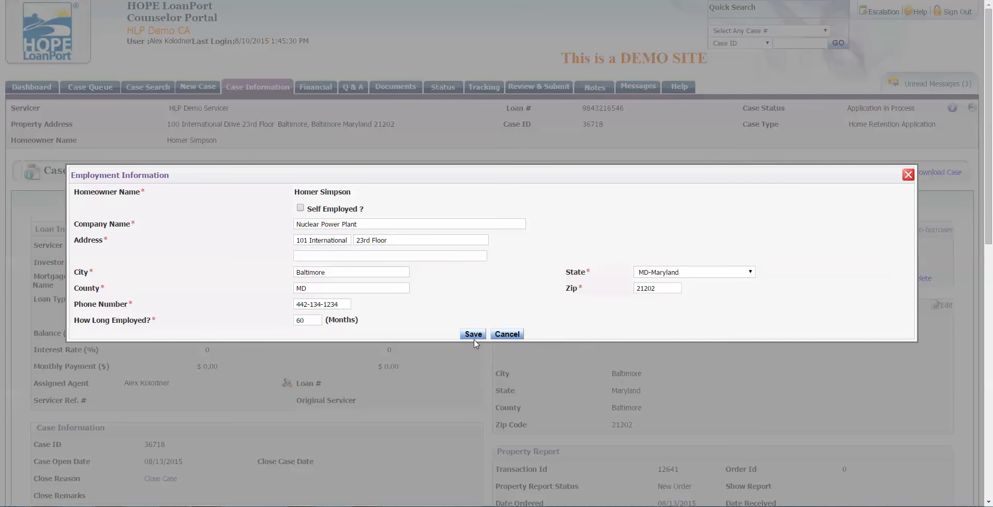
{"action": "left_click", "coordinate": [473, 335]}
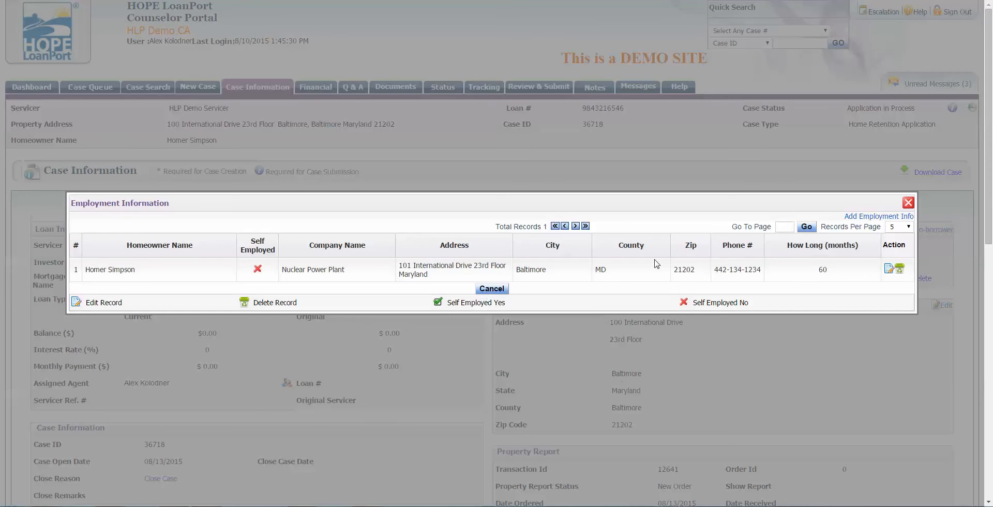
{"action": "left_click", "coordinate": [908, 203]}
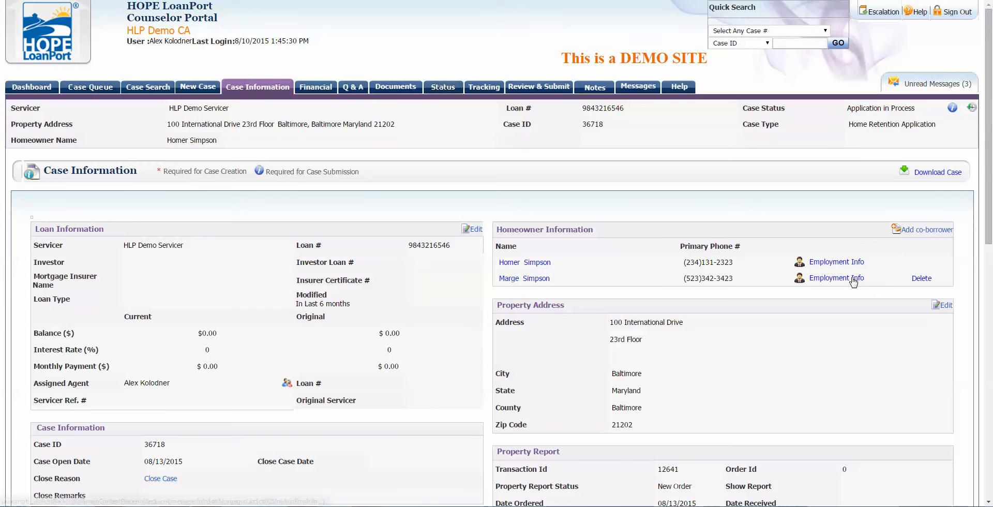
{"action": "scroll", "coordinate": [819, 348], "scroll_direction": "down", "scroll_amount": 3}
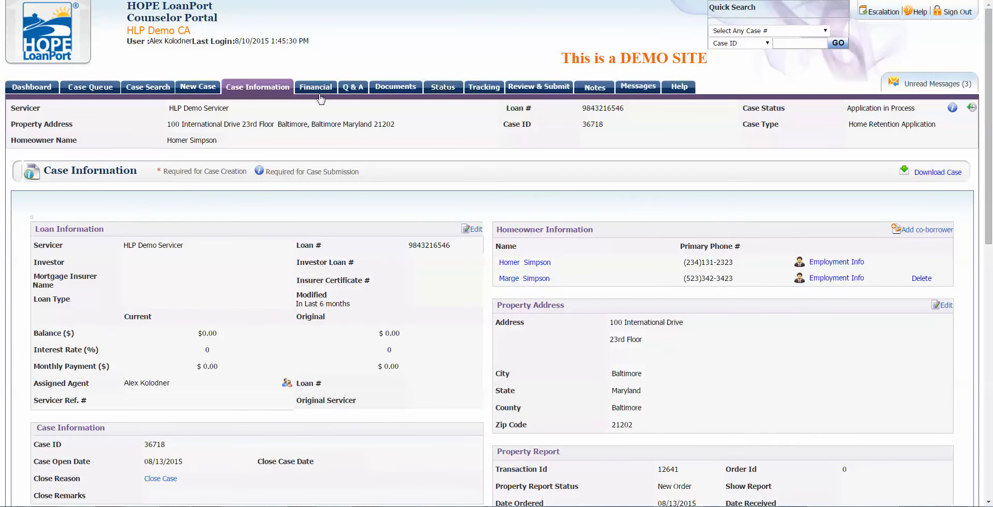
{"action": "left_click", "coordinate": [320, 97]}
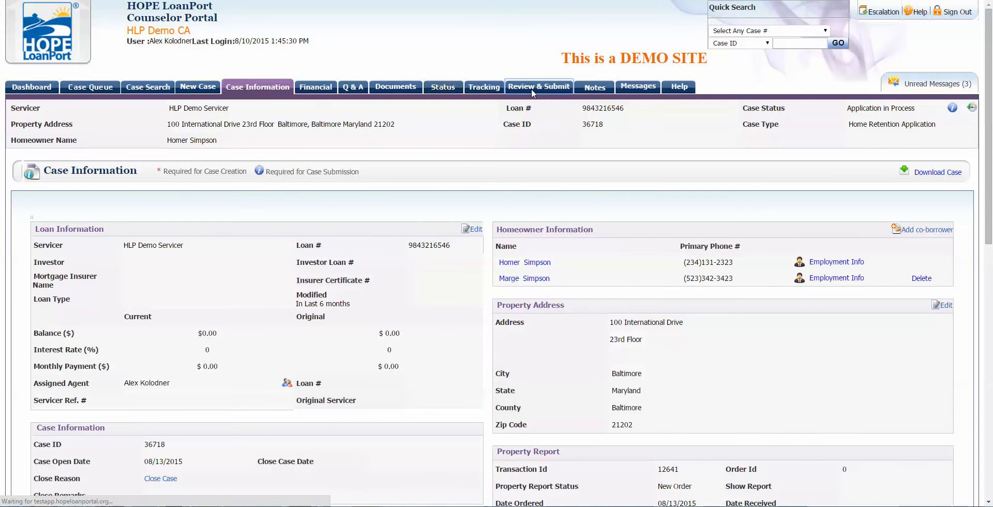
Step: Look over the Review & Submit status table and open Financial Information's Incomplete link
{"action": "left_click", "coordinate": [531, 89]}
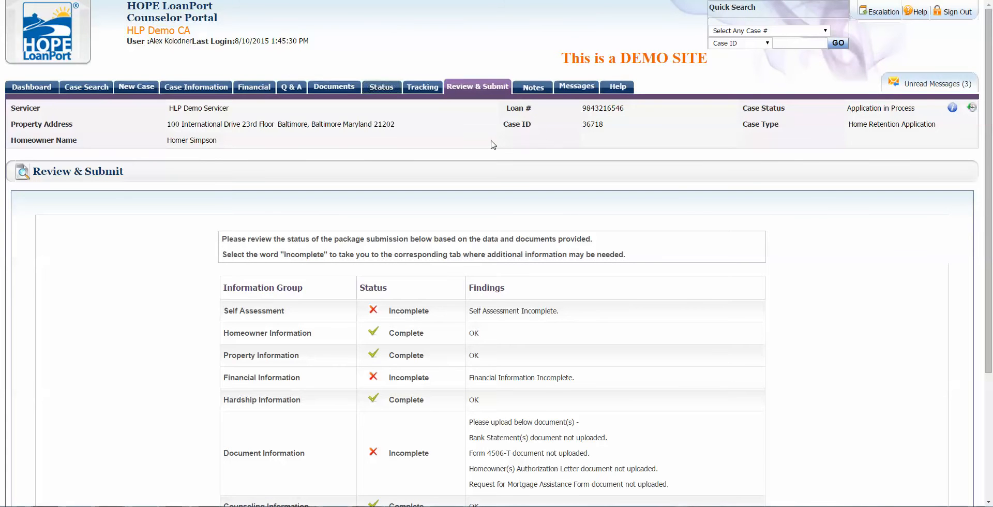
{"action": "scroll", "coordinate": [492, 145], "scroll_direction": "down", "scroll_amount": 1}
{"action": "scroll", "coordinate": [493, 145], "scroll_direction": "up", "scroll_amount": 1}
{"action": "scroll", "coordinate": [493, 145], "scroll_direction": "down", "scroll_amount": 2}
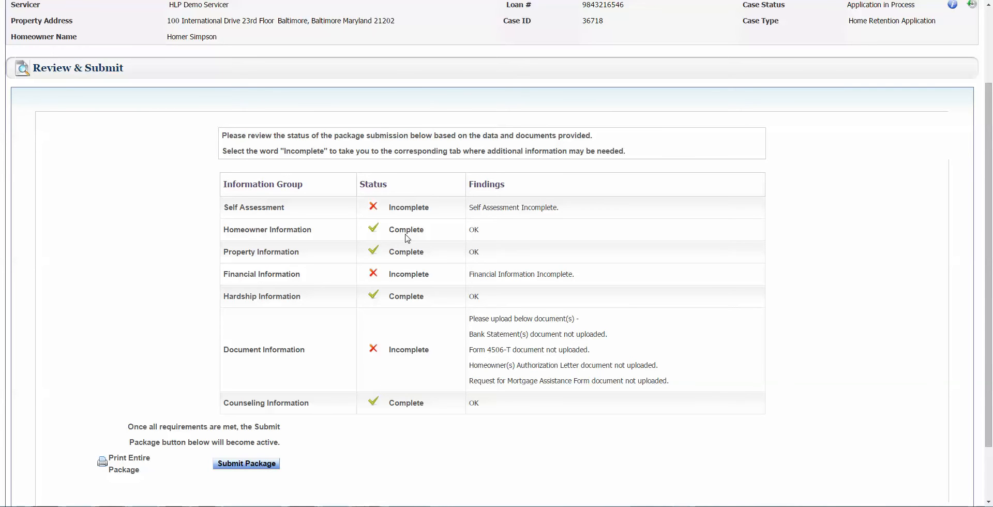
{"action": "scroll", "coordinate": [405, 253], "scroll_direction": "up", "scroll_amount": 2}
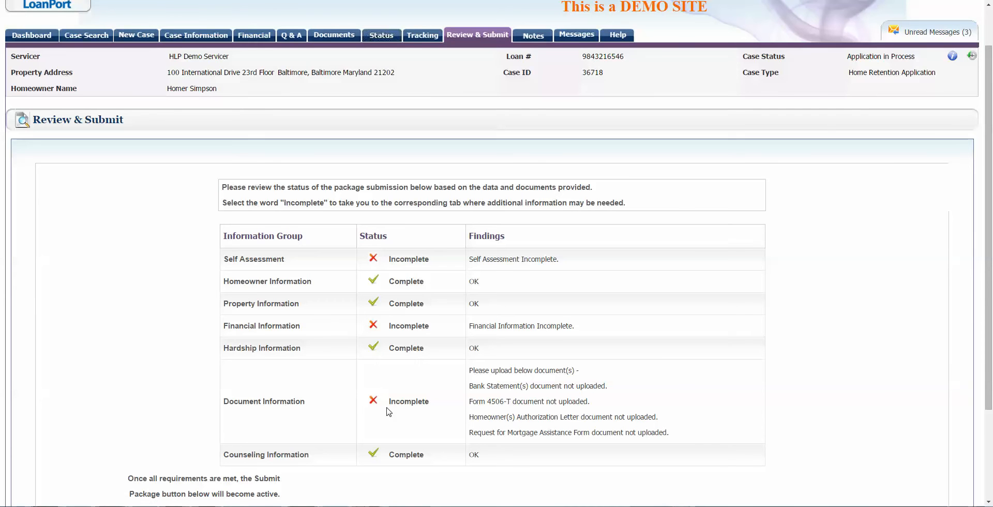
{"action": "left_click", "coordinate": [407, 326]}
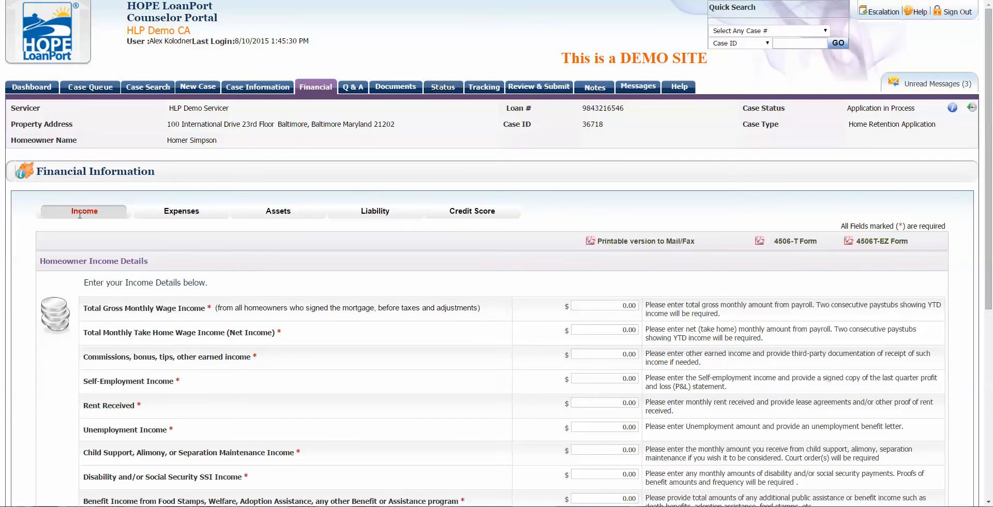
Step: Enter 5000.00 as the homeowner's total gross monthly wage income
{"action": "scroll", "coordinate": [258, 253], "scroll_direction": "down", "scroll_amount": 3}
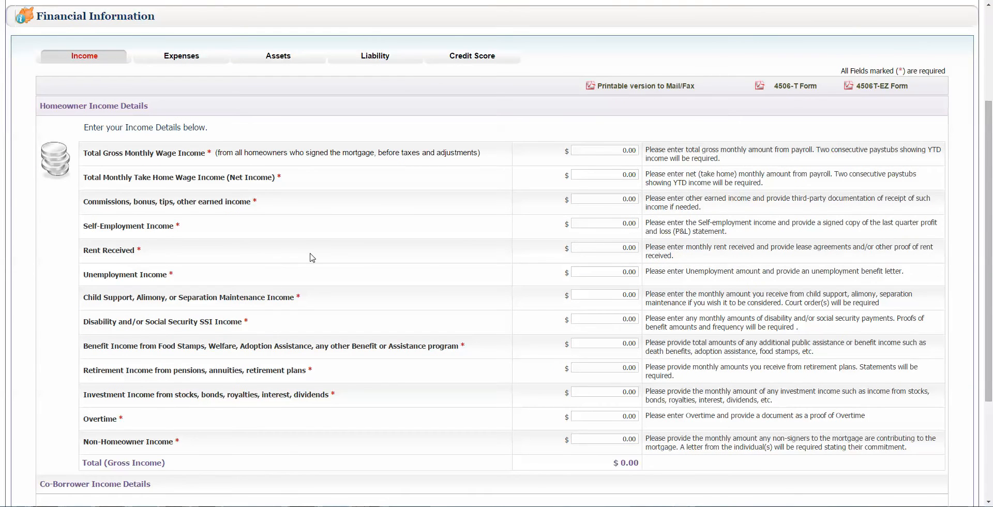
{"action": "left_click", "coordinate": [592, 153]}
{"action": "left_click", "coordinate": [570, 132]}
Step: Highlight the Self-Employment Income line and the Overtime help text for reference
{"action": "scroll", "coordinate": [532, 205], "scroll_direction": "down", "scroll_amount": 1}
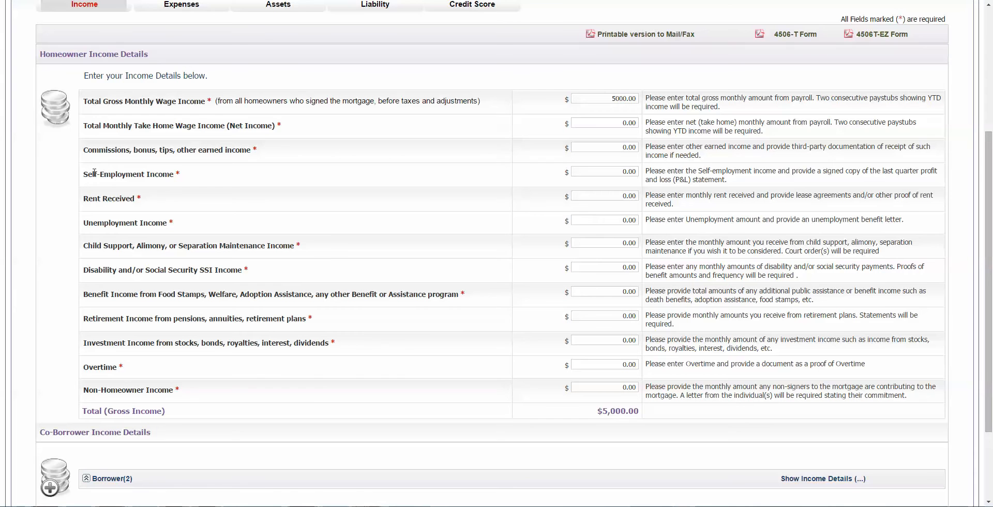
{"action": "left_click_drag", "start_coordinate": [83, 174], "coordinate": [184, 174]}
{"action": "left_click", "coordinate": [205, 189]}
{"action": "scroll", "coordinate": [202, 188], "scroll_direction": "up", "scroll_amount": 1}
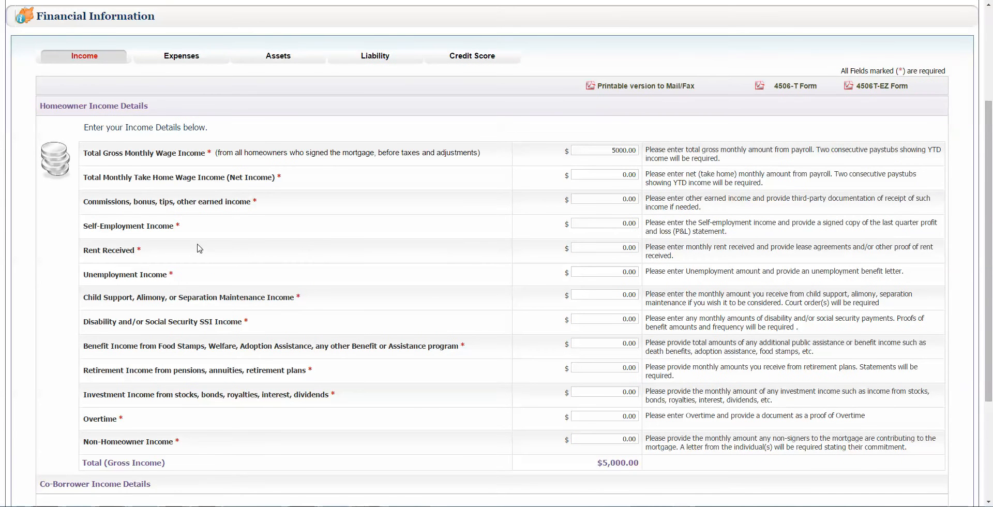
{"action": "left_click_drag", "start_coordinate": [131, 232], "coordinate": [203, 228]}
{"action": "left_click", "coordinate": [261, 223]}
{"action": "left_click_drag", "start_coordinate": [872, 421], "coordinate": [723, 432]}
{"action": "left_click", "coordinate": [723, 432]}
{"action": "scroll", "coordinate": [111, 440], "scroll_direction": "down", "scroll_amount": 1}
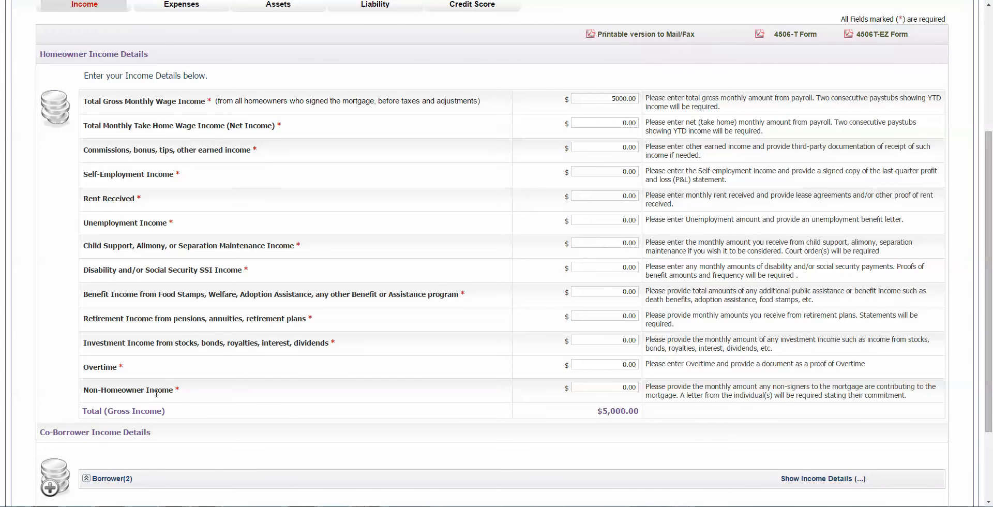
{"action": "scroll", "coordinate": [157, 390], "scroll_direction": "down", "scroll_amount": 1}
{"action": "scroll", "coordinate": [156, 393], "scroll_direction": "up", "scroll_amount": 3}
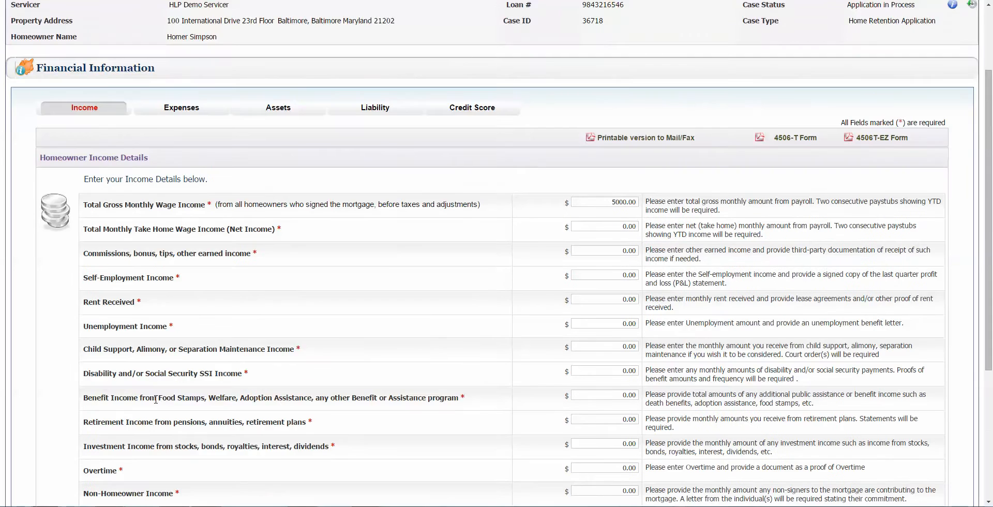
{"action": "scroll", "coordinate": [155, 399], "scroll_direction": "down", "scroll_amount": 1}
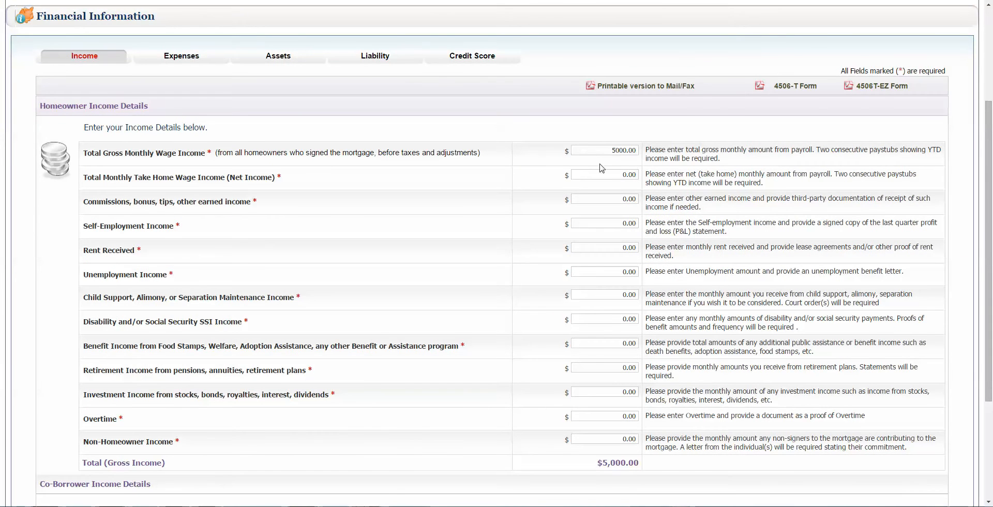
{"action": "scroll", "coordinate": [376, 319], "scroll_direction": "down", "scroll_amount": 2}
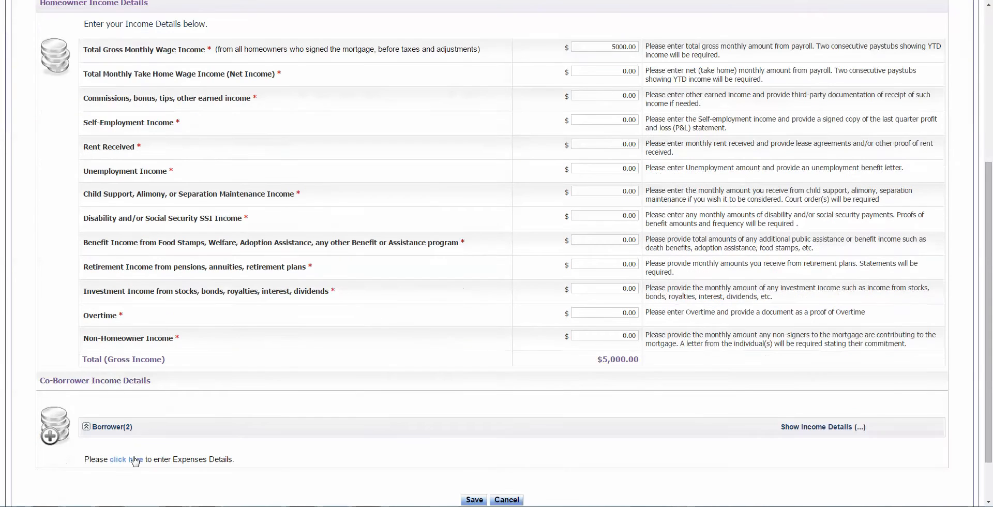
Step: Enter 5000.00 gross monthly wages for the co-borrower (Borrower 2) and save the income
{"action": "left_click", "coordinate": [112, 428]}
{"action": "scroll", "coordinate": [405, 337], "scroll_direction": "down", "scroll_amount": 6}
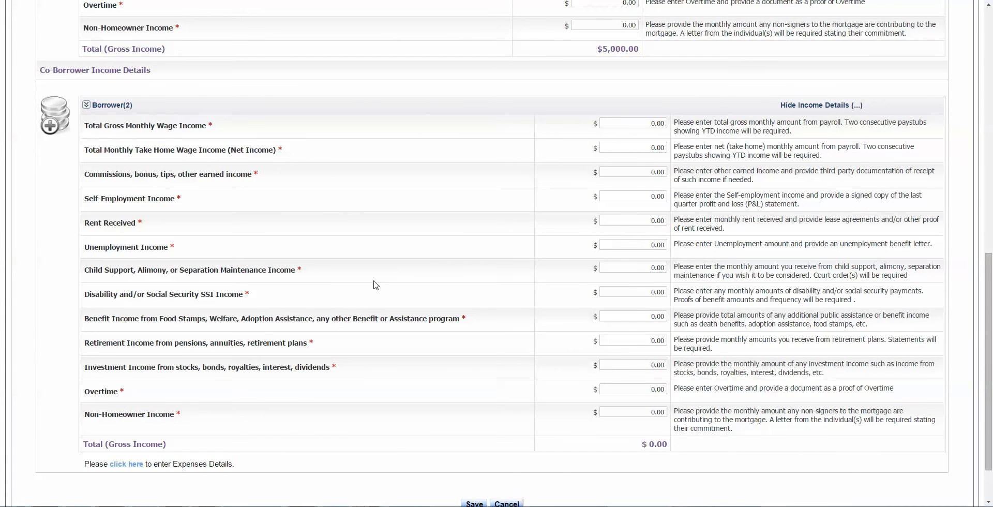
{"action": "left_click", "coordinate": [622, 125]}
{"action": "type", "text": "0"}
{"action": "type", "text": "500"}
{"action": "left_click", "coordinate": [543, 103]}
{"action": "left_click", "coordinate": [651, 123]}
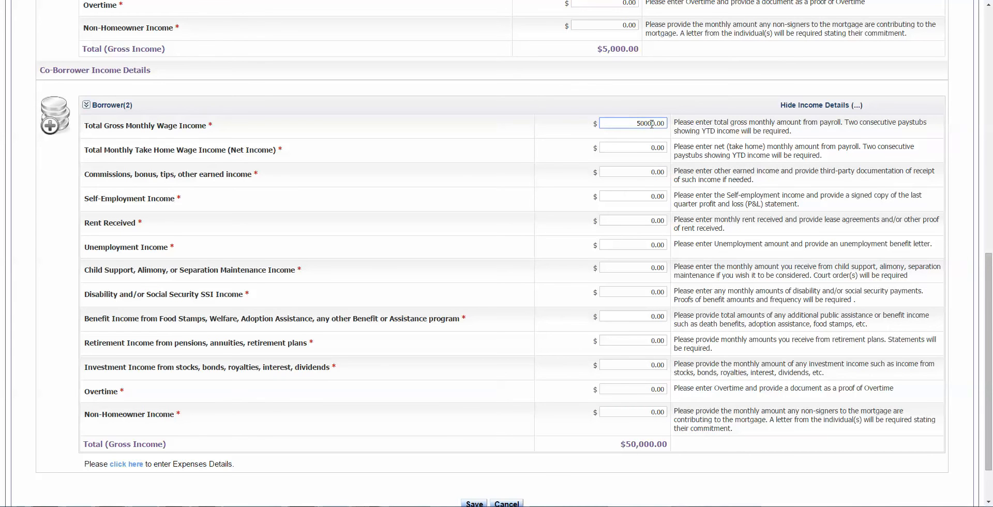
{"action": "key", "text": "BackSpace"}
{"action": "left_click", "coordinate": [563, 133]}
{"action": "scroll", "coordinate": [334, 312], "scroll_direction": "up", "scroll_amount": 5}
{"action": "scroll", "coordinate": [334, 313], "scroll_direction": "up", "scroll_amount": 2}
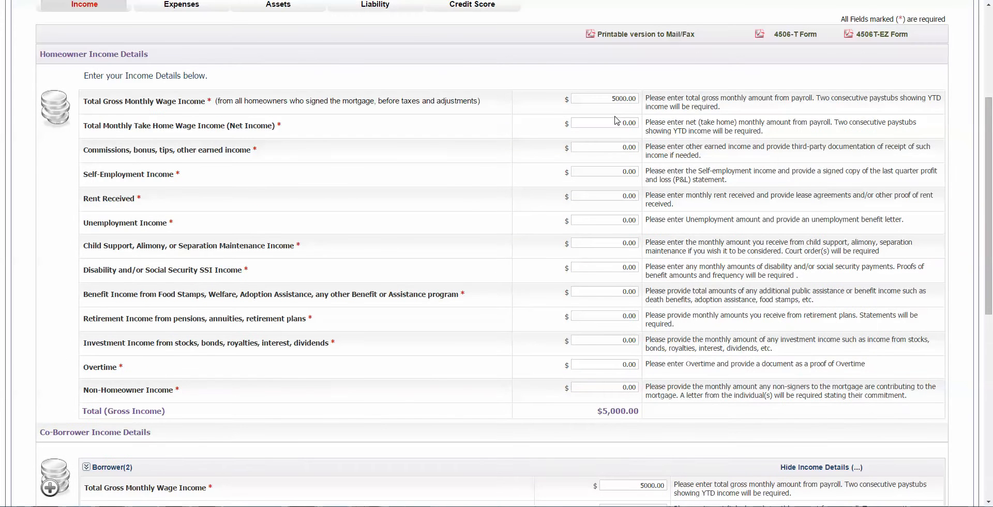
{"action": "scroll", "coordinate": [376, 87], "scroll_direction": "up", "scroll_amount": 1}
{"action": "scroll", "coordinate": [255, 199], "scroll_direction": "down", "scroll_amount": 9}
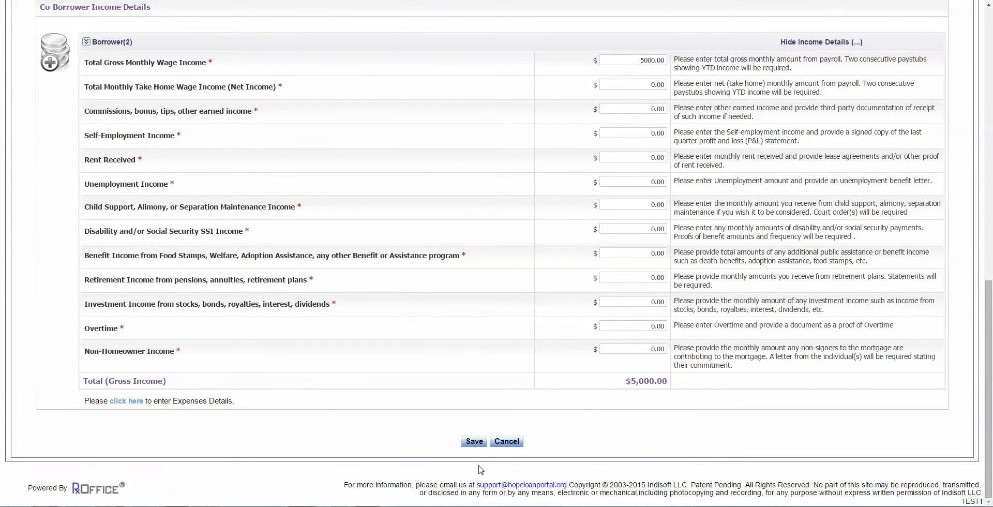
{"action": "left_click", "coordinate": [475, 445]}
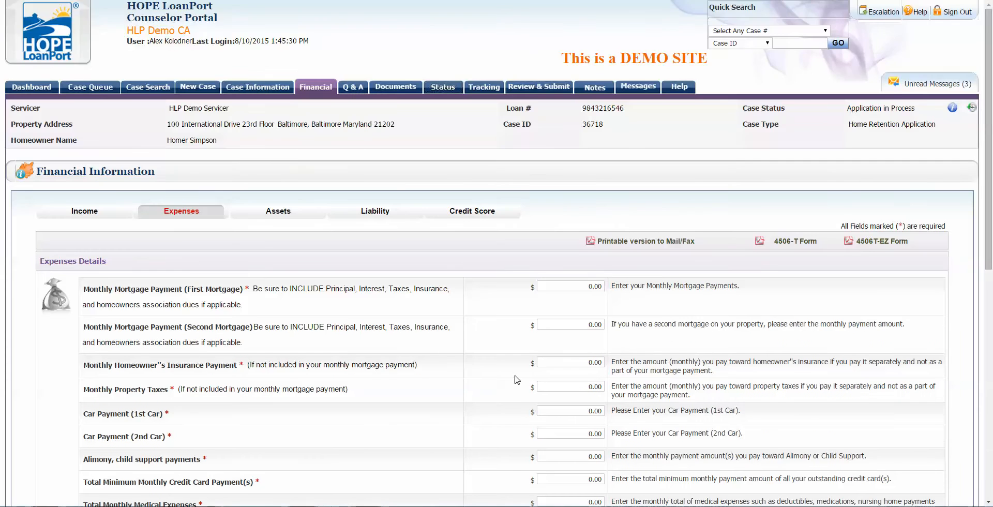
Step: Highlight the homeowner's insurance line on the Expenses tab for reference
{"action": "scroll", "coordinate": [516, 380], "scroll_direction": "down", "scroll_amount": 2}
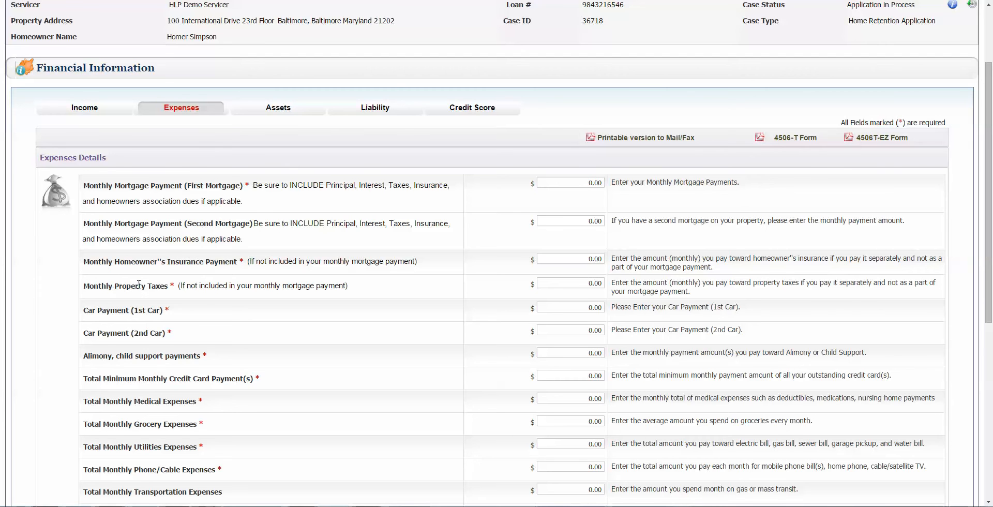
{"action": "scroll", "coordinate": [159, 281], "scroll_direction": "down", "scroll_amount": 1}
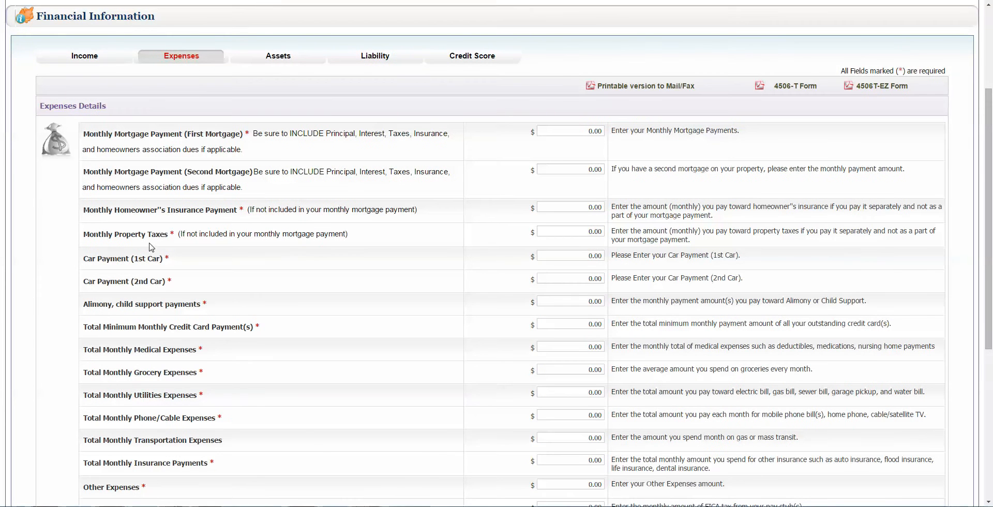
{"action": "left_click_drag", "start_coordinate": [108, 210], "coordinate": [206, 208]}
{"action": "left_click", "coordinate": [250, 218]}
{"action": "left_click_drag", "start_coordinate": [101, 211], "coordinate": [261, 207]}
{"action": "left_click", "coordinate": [282, 214]}
Step: Enter expenses: car payment 500.00, utilities 500.00 and first mortgage 3000.00
{"action": "left_click", "coordinate": [579, 259]}
{"action": "type", "text": "50"}
{"action": "left_click", "coordinate": [448, 273]}
{"action": "left_click", "coordinate": [555, 392]}
{"action": "type", "text": "50"}
{"action": "left_click", "coordinate": [449, 373]}
{"action": "left_click", "coordinate": [561, 132]}
{"action": "type", "text": "3000"}
{"action": "left_click", "coordinate": [393, 283]}
Step: Enter 1000.00 in other expenses and save the monthly expenses
{"action": "scroll", "coordinate": [538, 315], "scroll_direction": "down", "scroll_amount": 1}
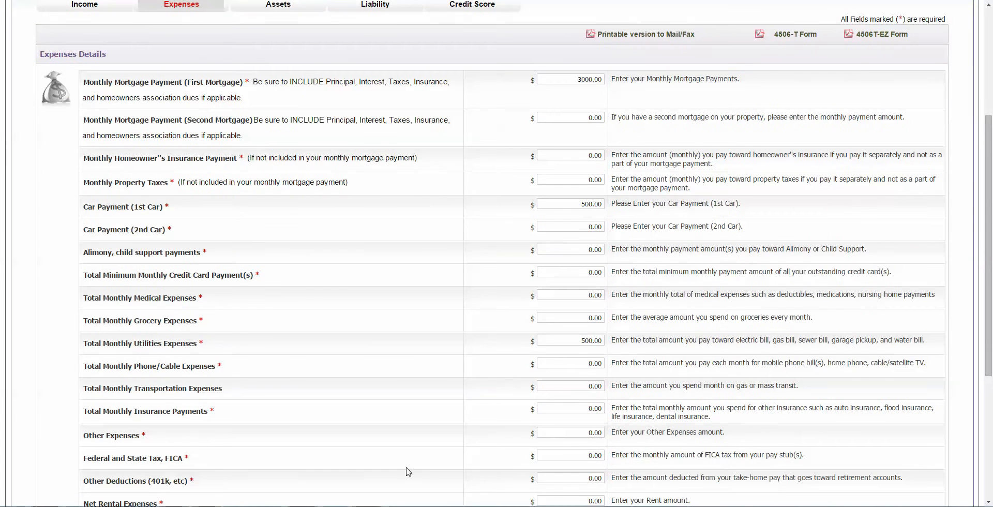
{"action": "left_click", "coordinate": [540, 484]}
{"action": "type", "text": "100"}
{"action": "left_click", "coordinate": [398, 391]}
{"action": "scroll", "coordinate": [587, 441], "scroll_direction": "down", "scroll_amount": 4}
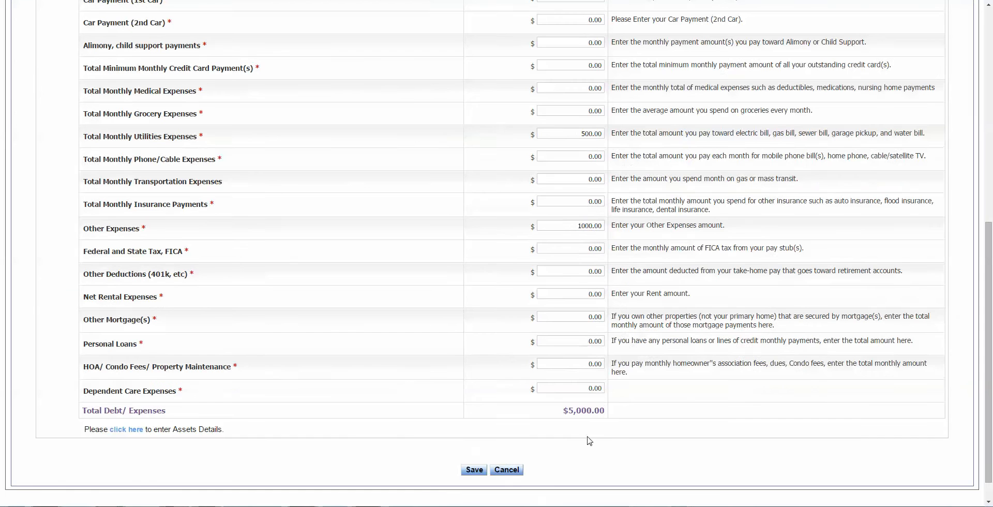
{"action": "left_click", "coordinate": [475, 469]}
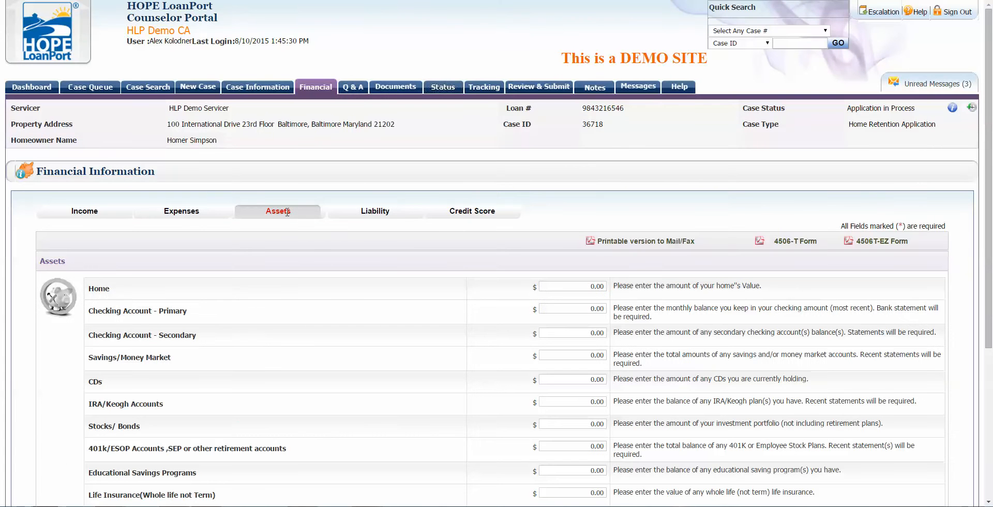
Step: Enter a $500,000 Home value on the Assets tab and save the assets
{"action": "left_click", "coordinate": [579, 286]}
{"action": "type", "text": "50000"}
{"action": "left_click", "coordinate": [459, 261]}
{"action": "scroll", "coordinate": [457, 261], "scroll_direction": "down", "scroll_amount": 4}
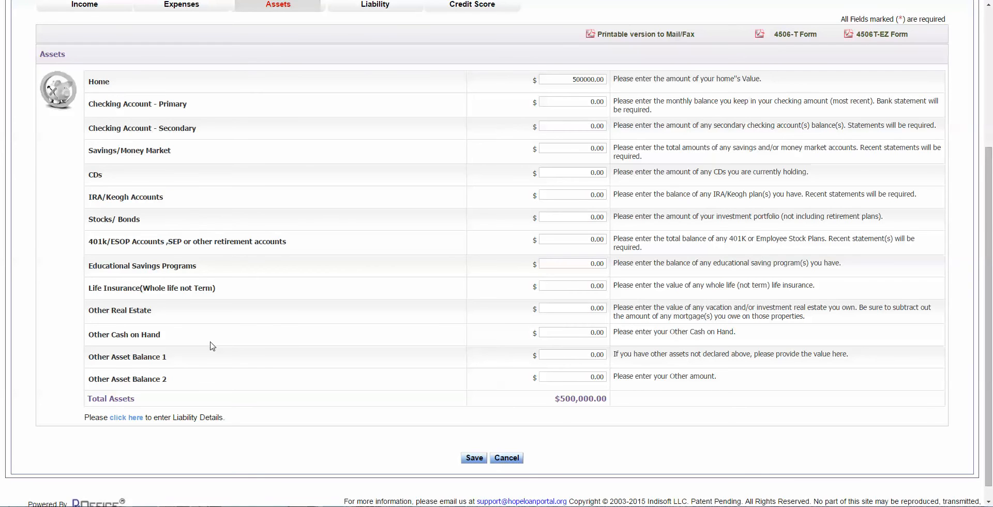
{"action": "scroll", "coordinate": [212, 345], "scroll_direction": "up", "scroll_amount": 4}
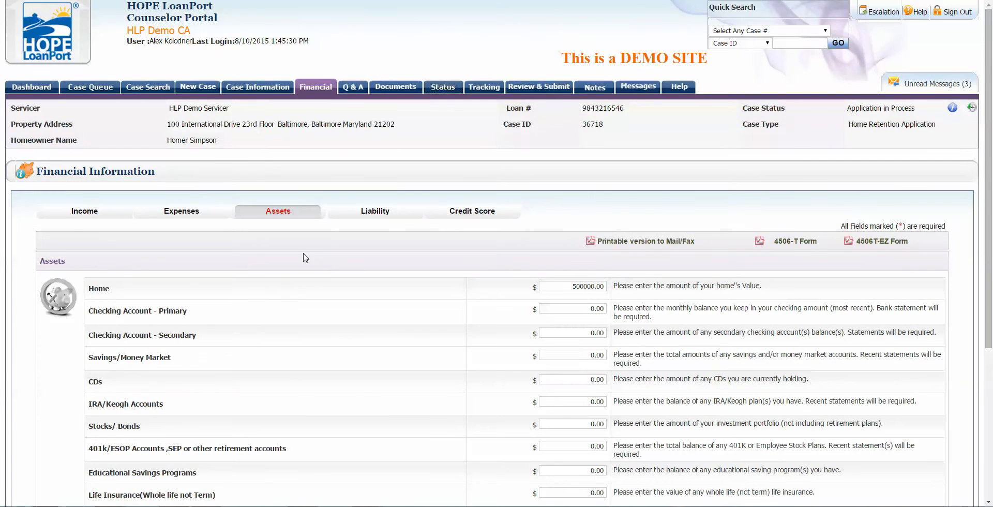
{"action": "scroll", "coordinate": [306, 257], "scroll_direction": "down", "scroll_amount": 2}
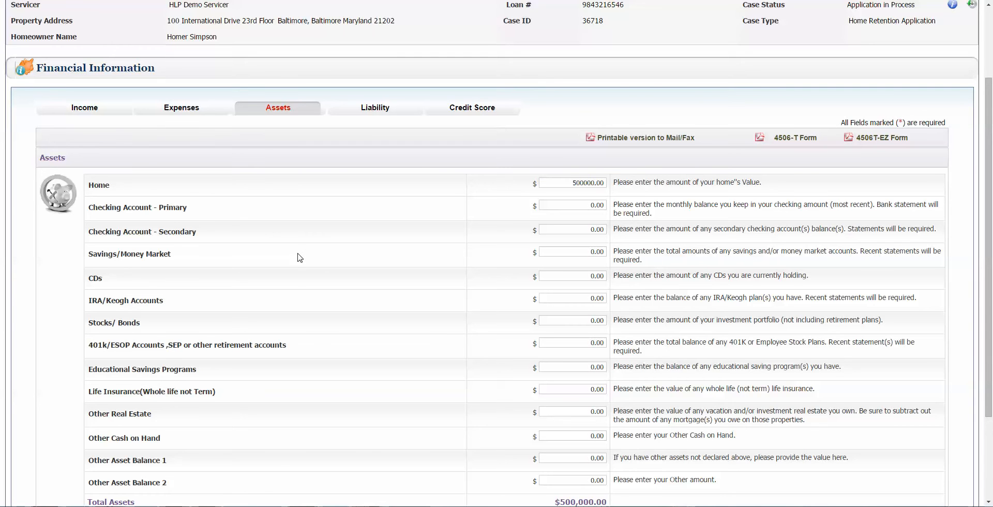
{"action": "scroll", "coordinate": [300, 257], "scroll_direction": "down", "scroll_amount": 2}
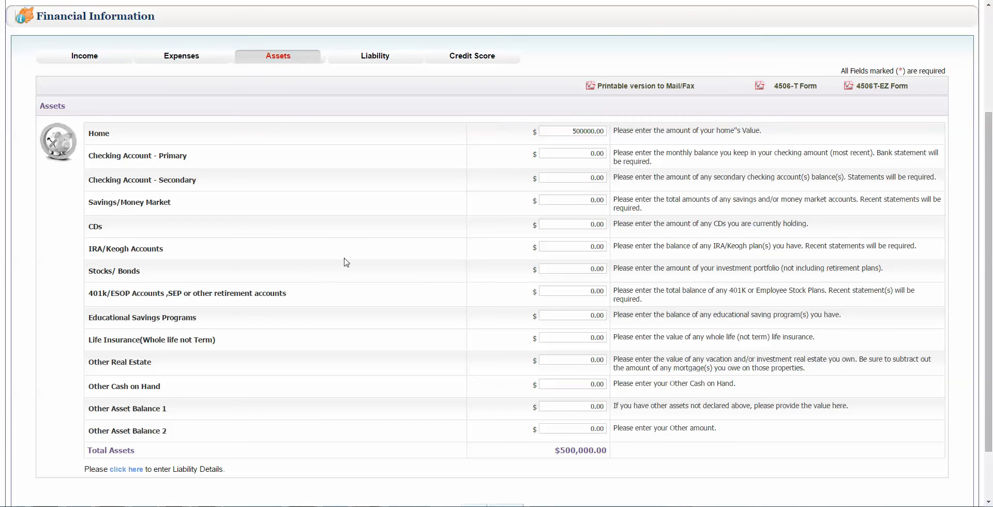
{"action": "scroll", "coordinate": [279, 404], "scroll_direction": "down", "scroll_amount": 3}
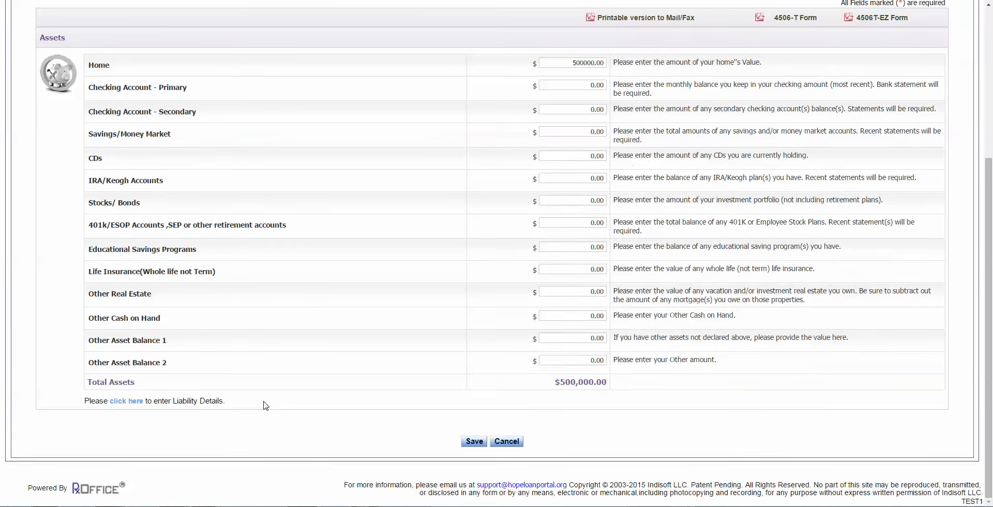
{"action": "left_click", "coordinate": [467, 442]}
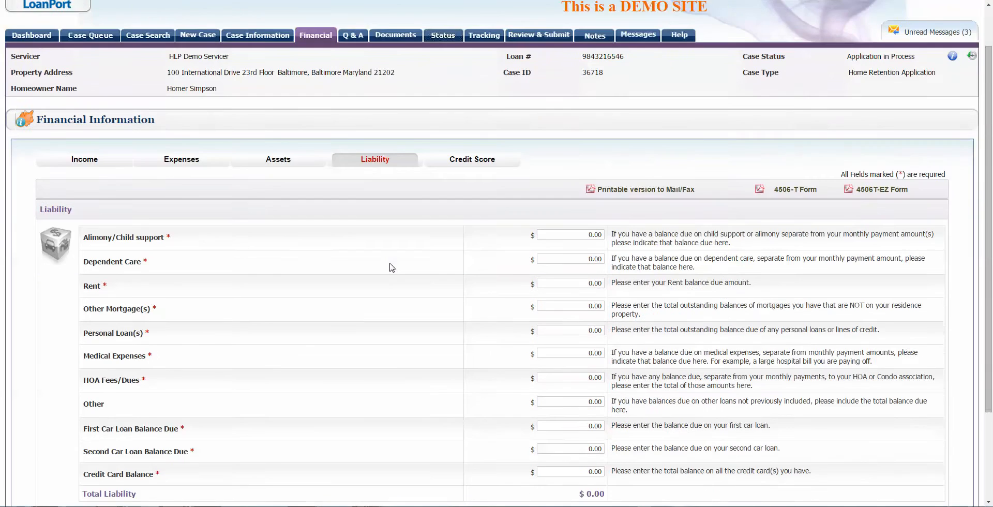
Step: Save a $2,500 Personal Loan(s) balance in the liabilities
{"action": "scroll", "coordinate": [391, 267], "scroll_direction": "down", "scroll_amount": 1}
{"action": "scroll", "coordinate": [391, 267], "scroll_direction": "down", "scroll_amount": 1}
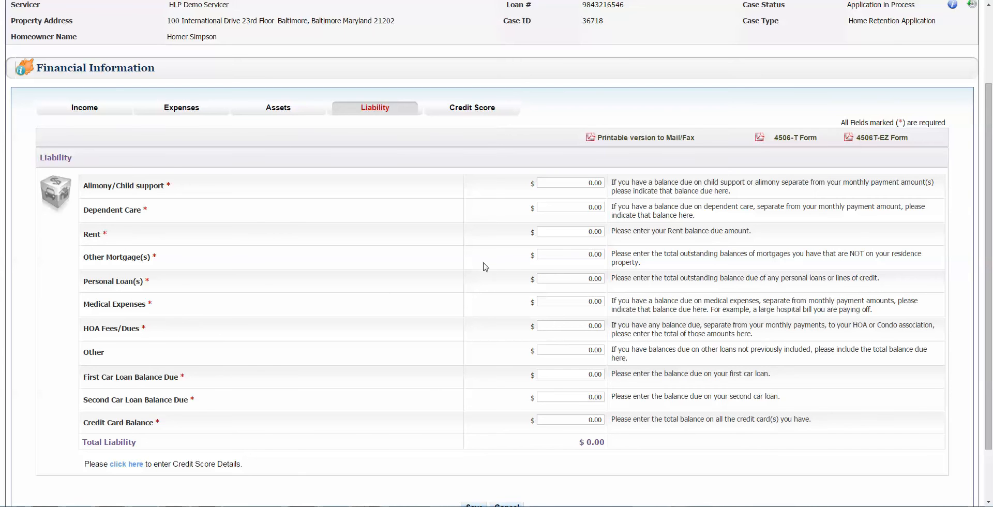
{"action": "left_click", "coordinate": [556, 276]}
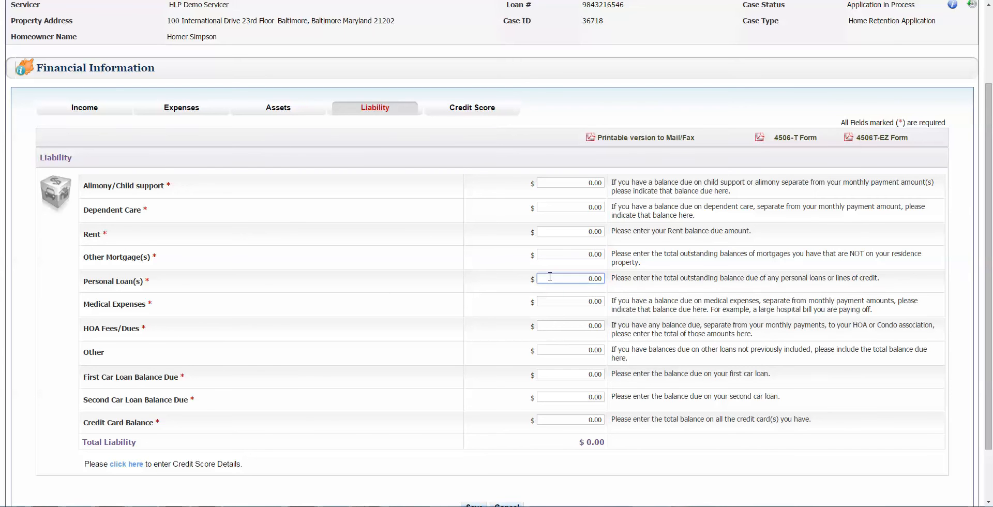
{"action": "type", "text": "250"}
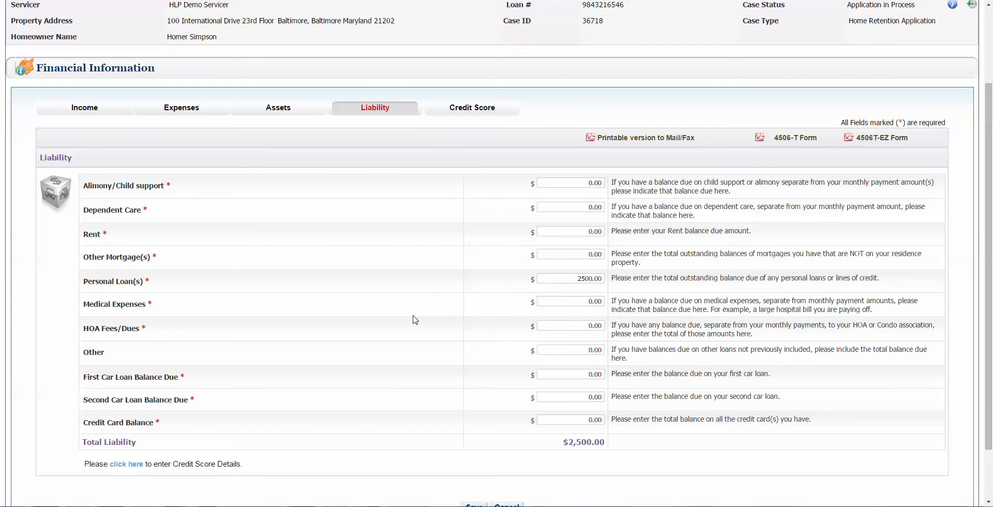
{"action": "scroll", "coordinate": [413, 320], "scroll_direction": "down", "scroll_amount": 1}
{"action": "left_click", "coordinate": [473, 455]}
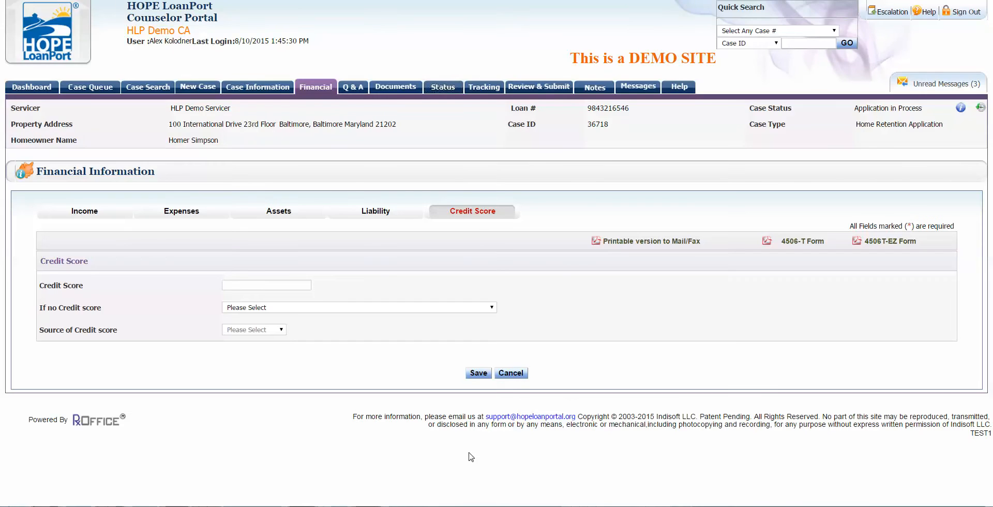
Step: Leave the credit score blank and save 'Client refused to authorize credit report pull' as the reason
{"action": "left_click", "coordinate": [243, 285]}
{"action": "left_click", "coordinate": [320, 298]}
{"action": "left_click_drag", "start_coordinate": [61, 312], "coordinate": [219, 317]}
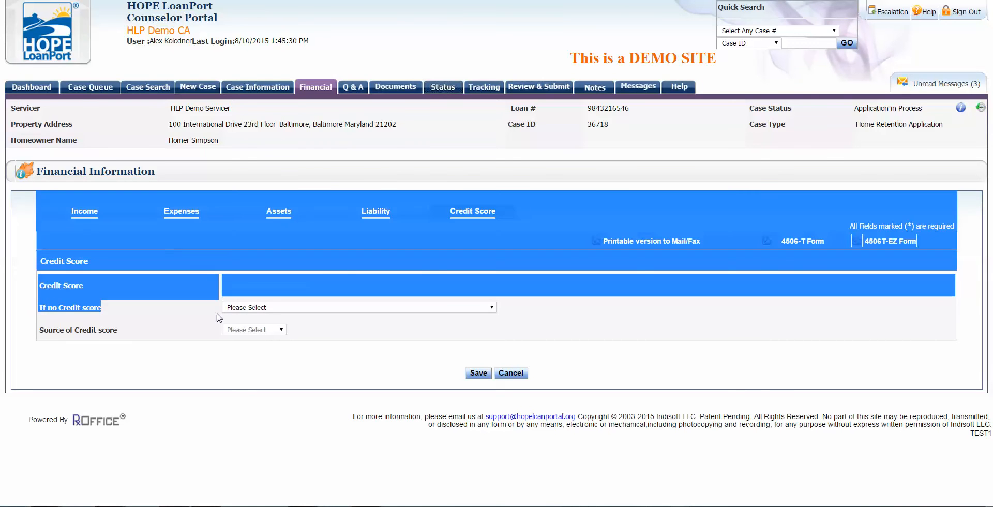
{"action": "left_click", "coordinate": [230, 309]}
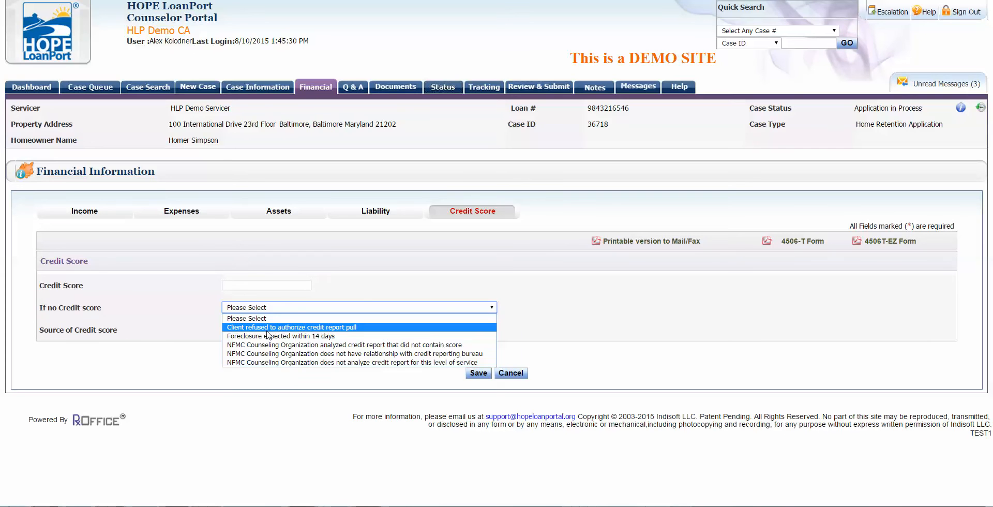
{"action": "left_click", "coordinate": [291, 329]}
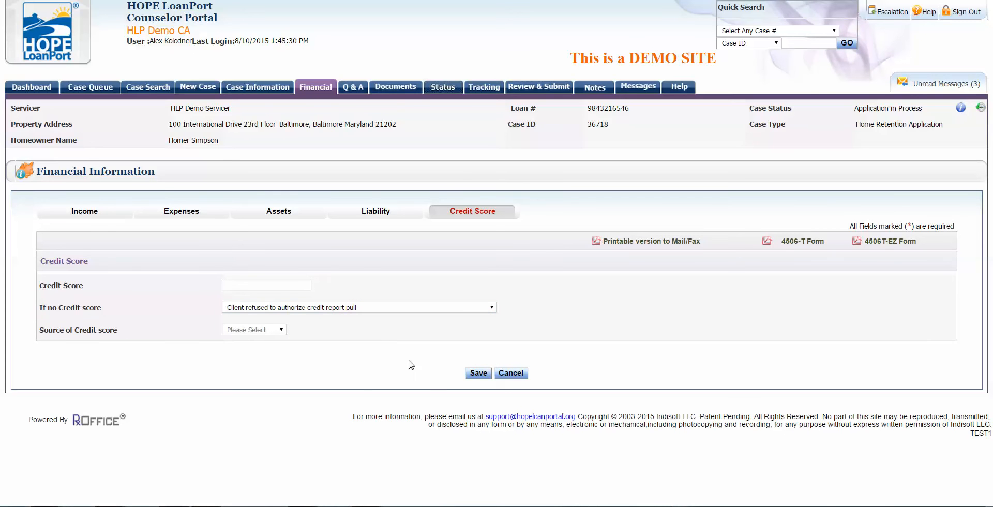
{"action": "left_click", "coordinate": [474, 374]}
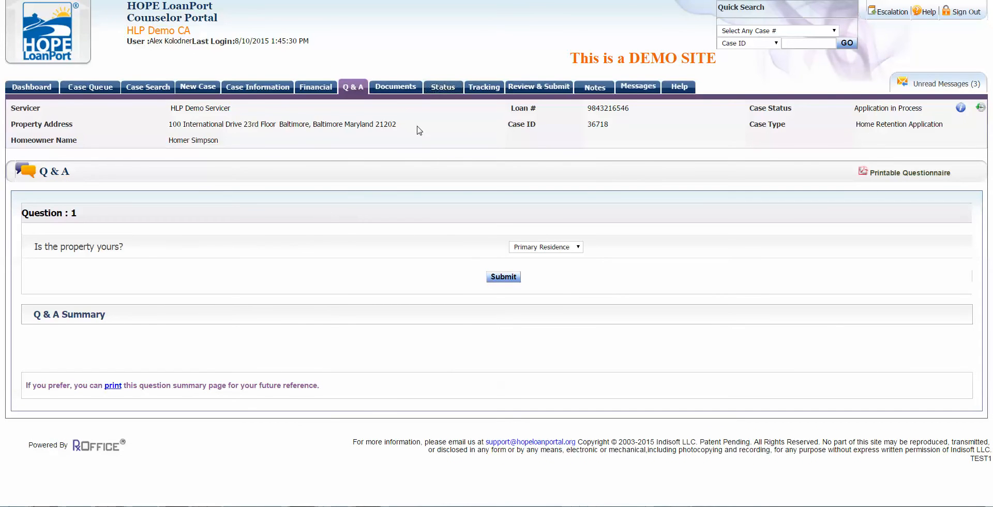
{"action": "left_click", "coordinate": [320, 88]}
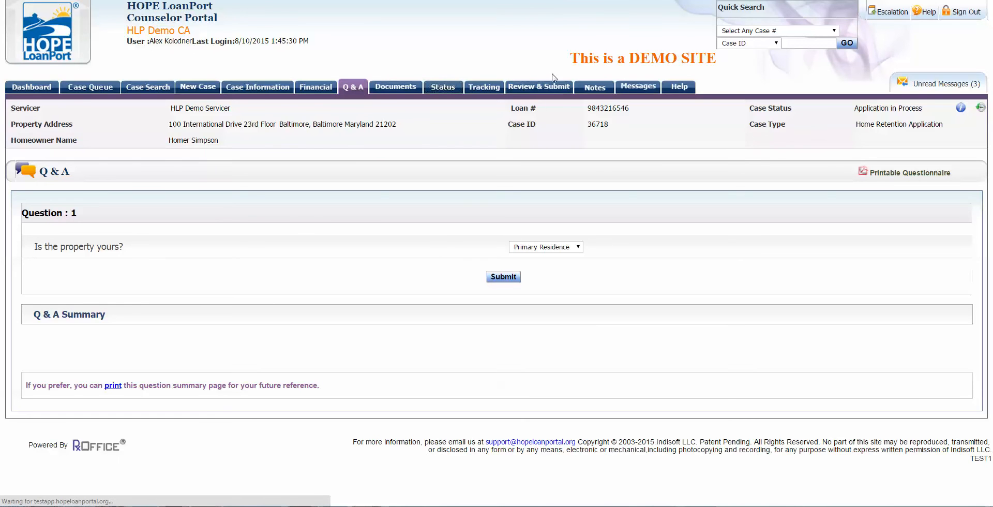
{"action": "scroll", "coordinate": [440, 221], "scroll_direction": "down", "scroll_amount": 1}
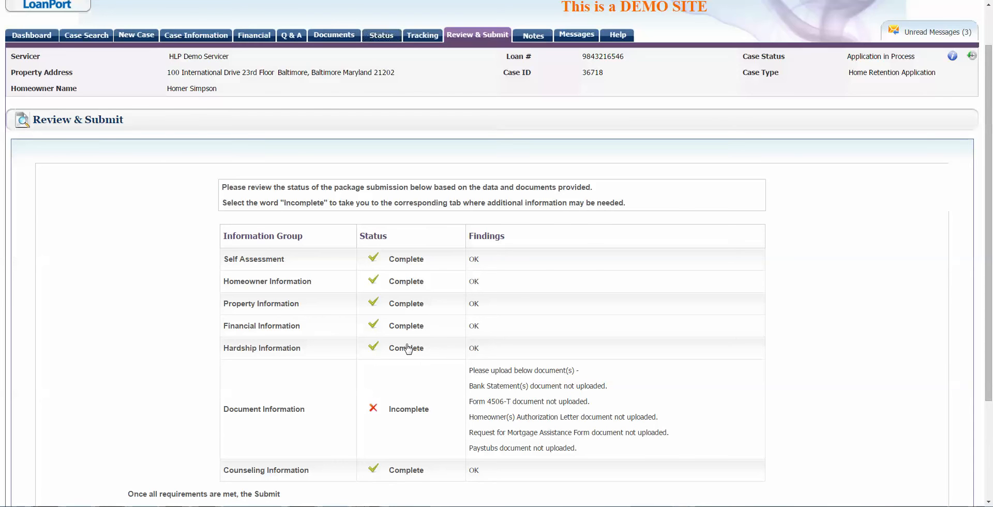
{"action": "scroll", "coordinate": [403, 219], "scroll_direction": "up", "scroll_amount": 1}
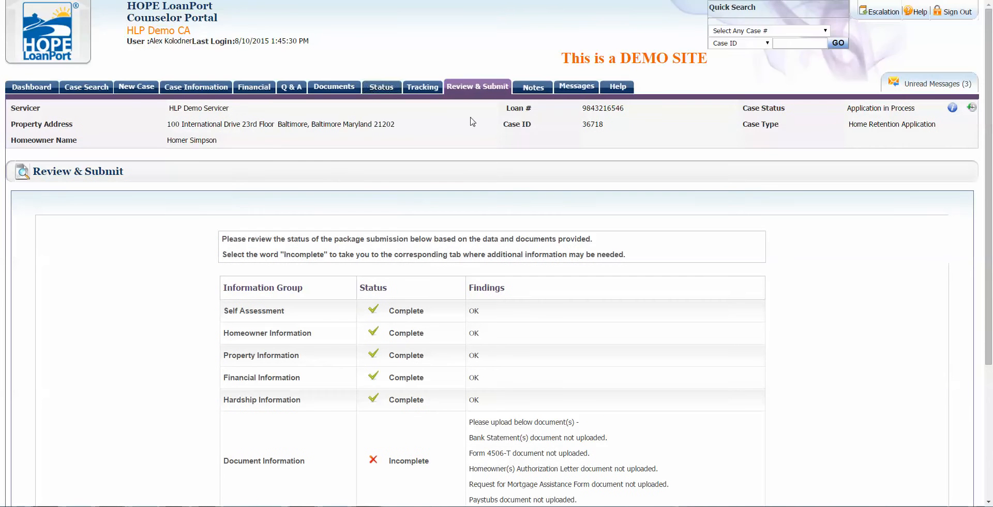
{"action": "left_click", "coordinate": [292, 88]}
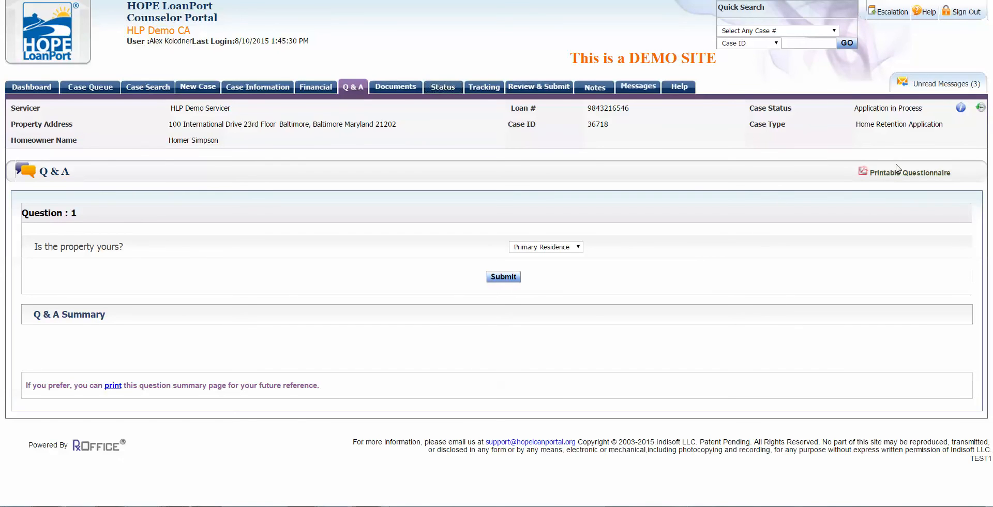
{"action": "left_click", "coordinate": [885, 175]}
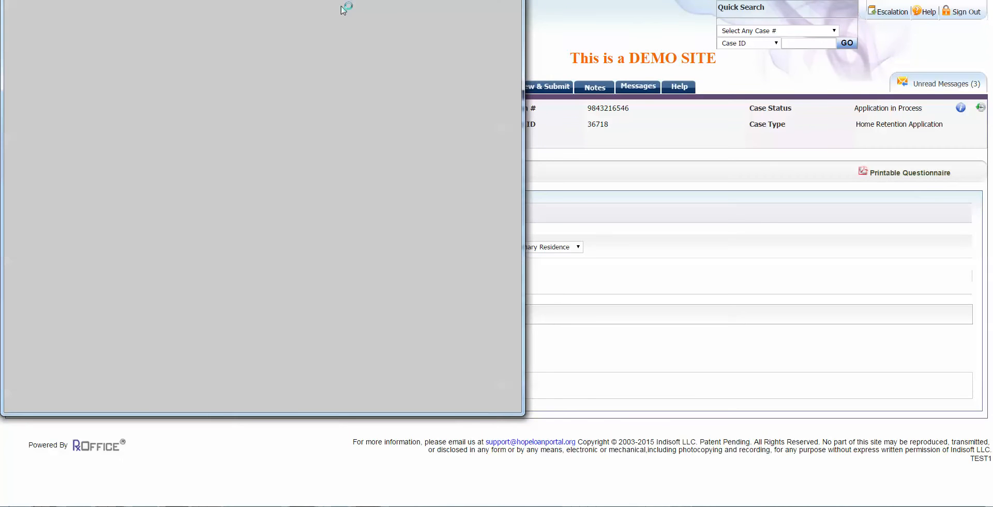
{"action": "scroll", "coordinate": [515, 142], "scroll_direction": "down", "scroll_amount": 8}
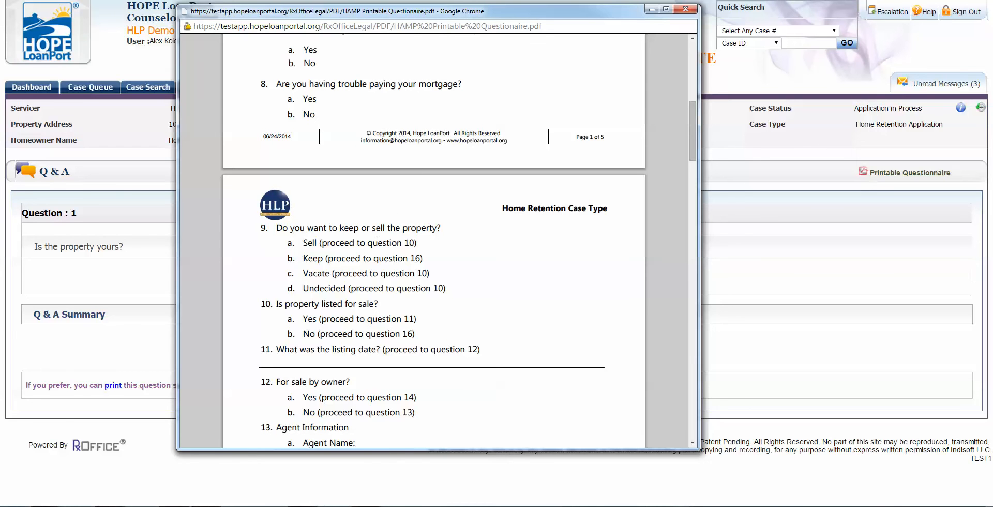
{"action": "left_click", "coordinate": [683, 9]}
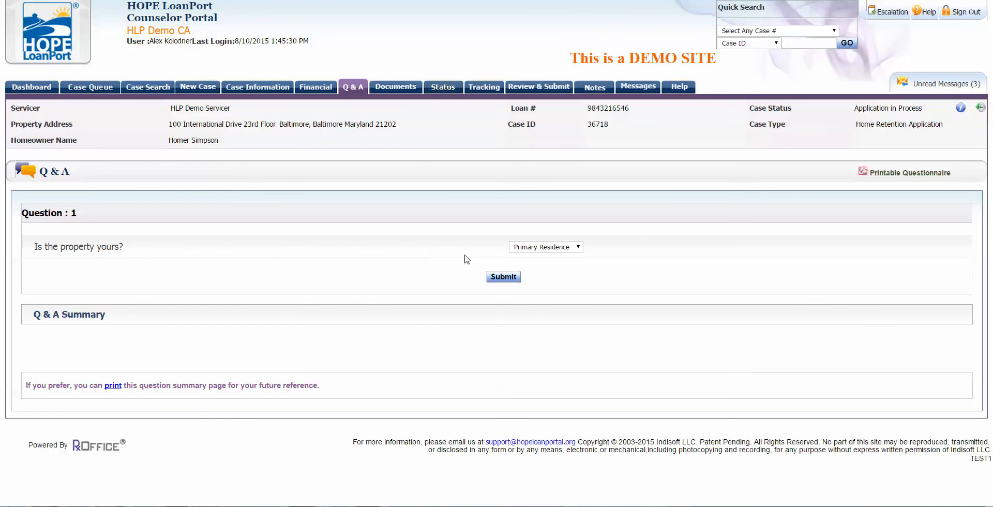
Step: Answer questions 1–4: Primary Residence, Owner Occupied, Yes to value below loan, No to damage
{"action": "left_click", "coordinate": [509, 277]}
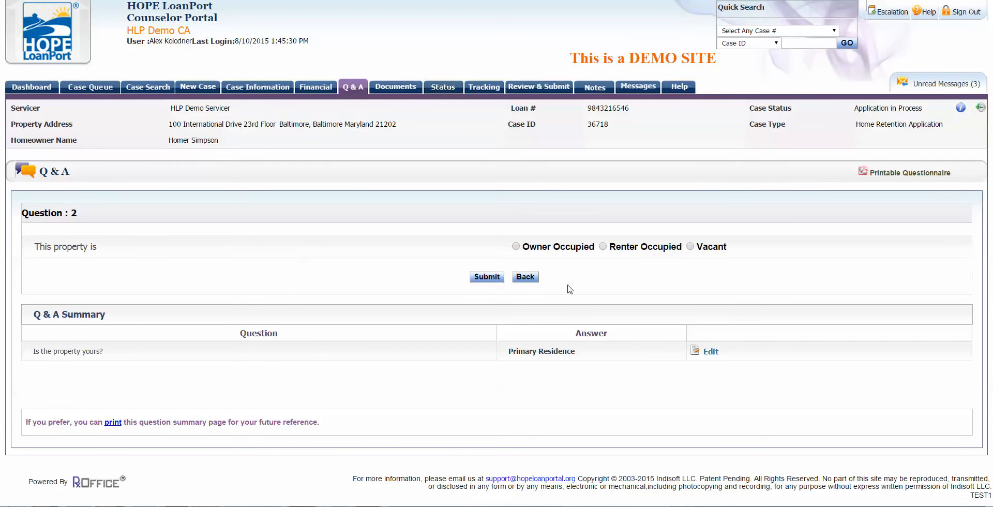
{"action": "left_click", "coordinate": [564, 251]}
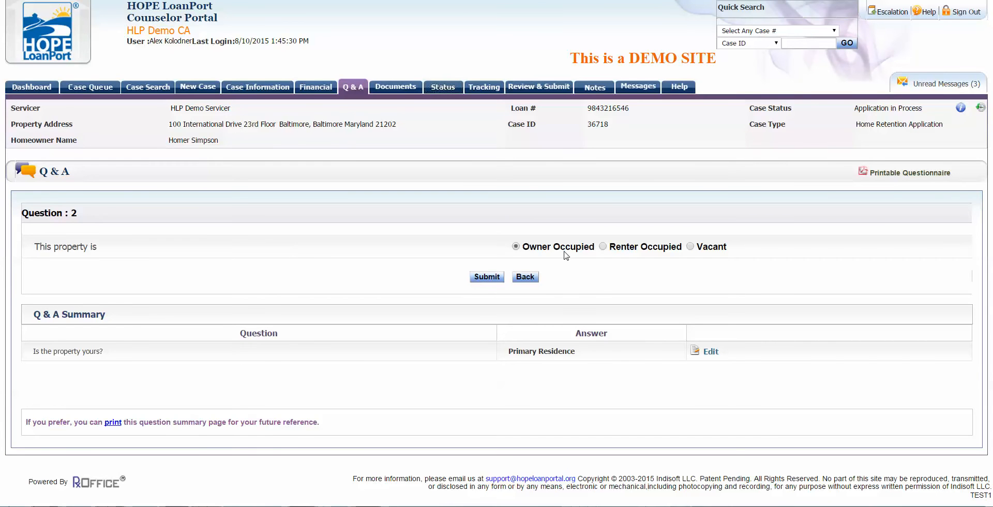
{"action": "left_click", "coordinate": [487, 279]}
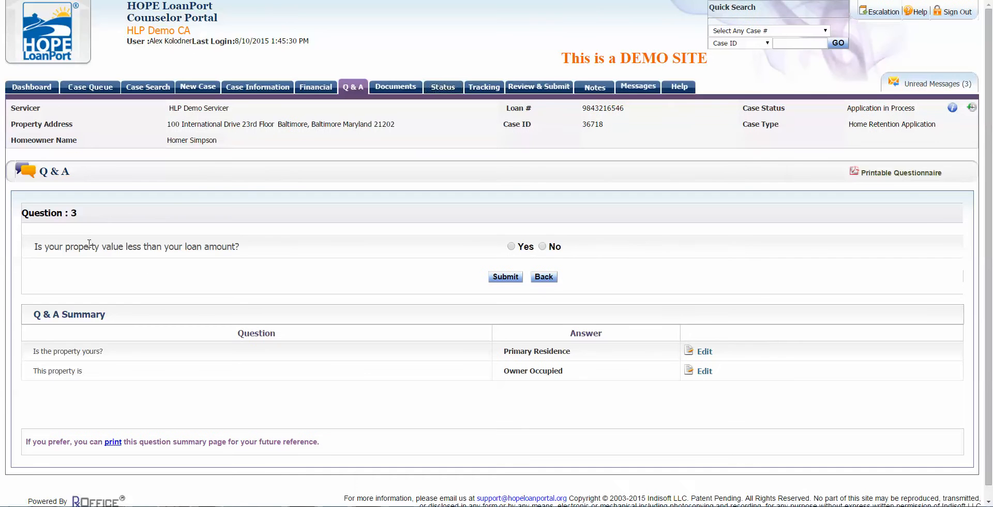
{"action": "left_click", "coordinate": [511, 246]}
{"action": "left_click", "coordinate": [505, 277]}
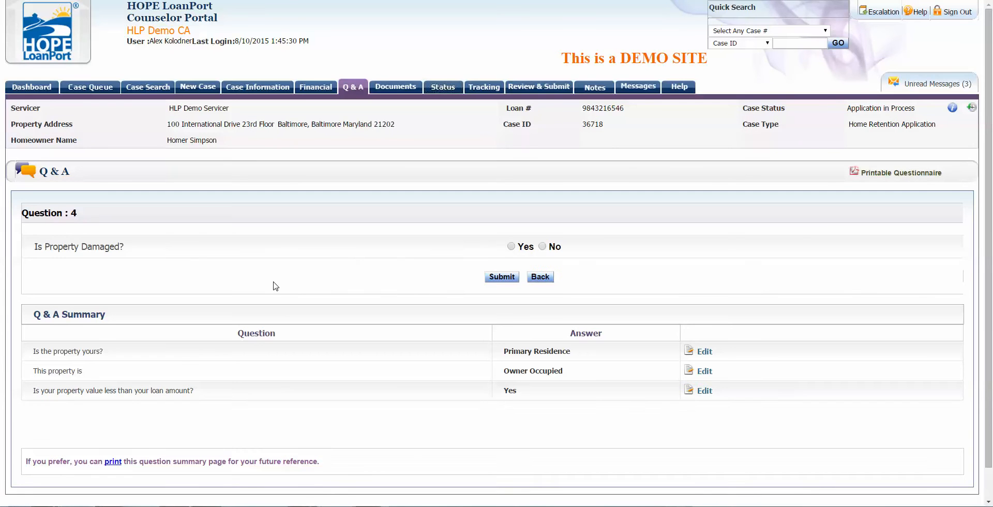
{"action": "left_click", "coordinate": [542, 246]}
{"action": "left_click", "coordinate": [503, 278]}
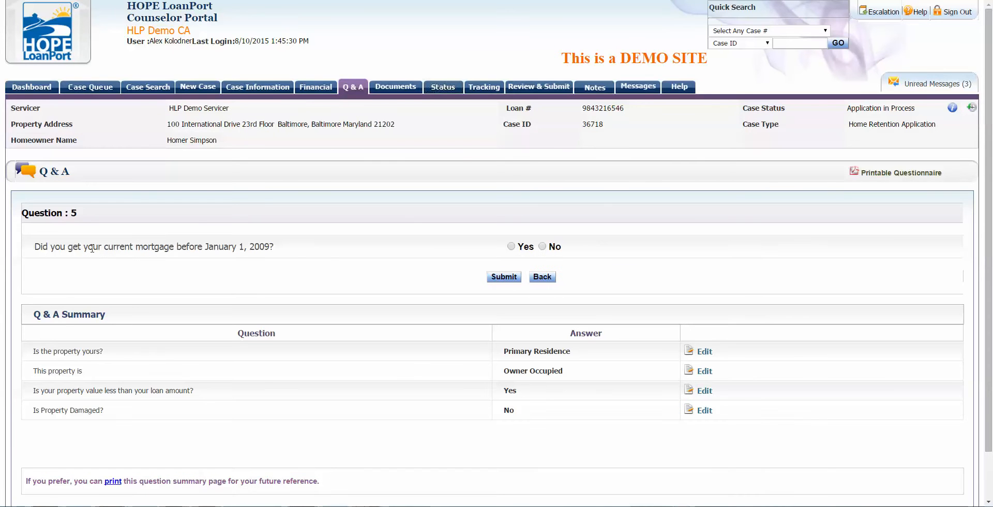
Step: Answer questions 5–8: Yes pre-2009 mortgage, Yes $729,750 owed, No prior HAMP, Yes trouble paying
{"action": "left_click", "coordinate": [511, 246]}
{"action": "left_click", "coordinate": [504, 277]}
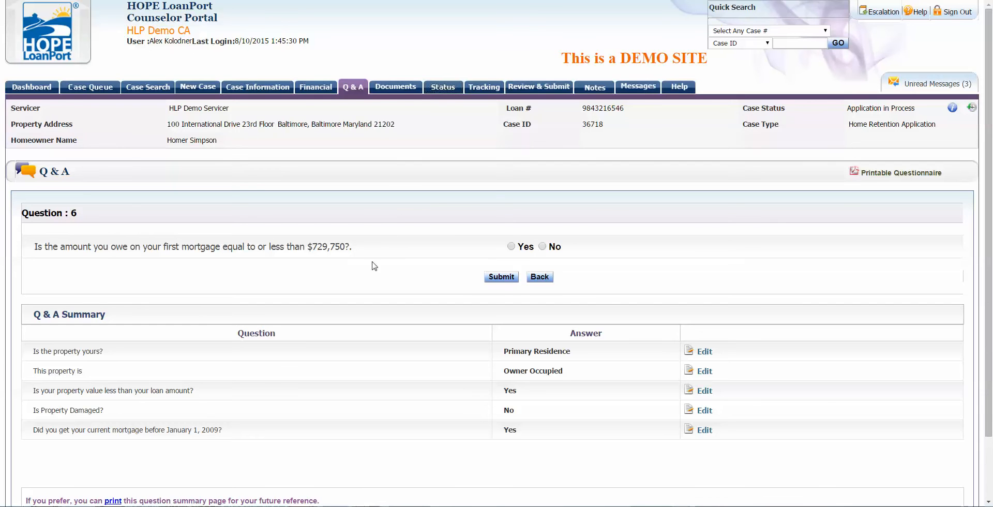
{"action": "left_click", "coordinate": [506, 279]}
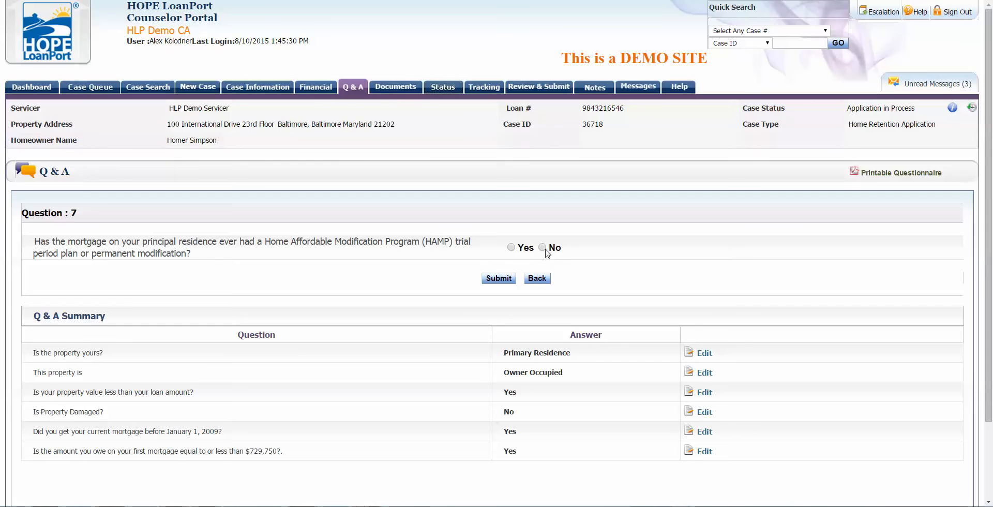
{"action": "left_click", "coordinate": [542, 247]}
{"action": "left_click", "coordinate": [499, 279]}
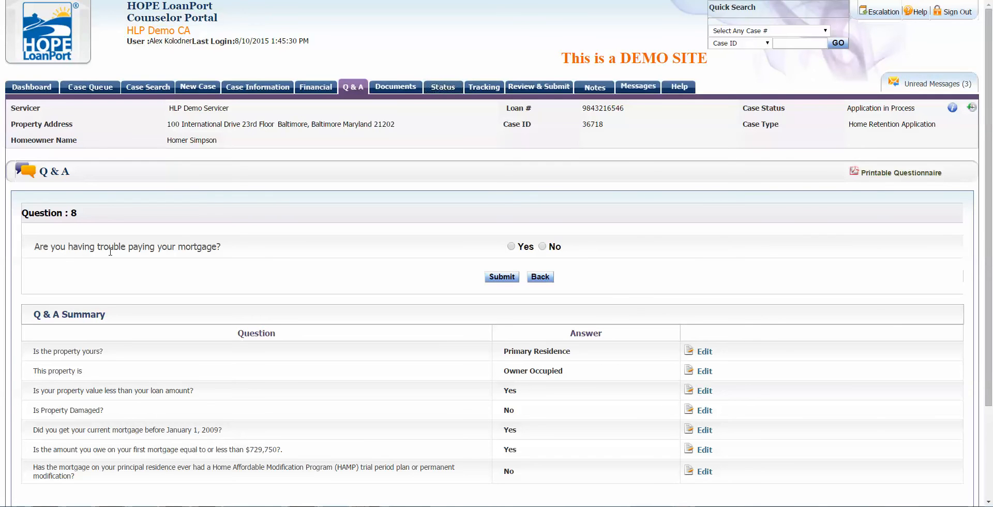
{"action": "left_click", "coordinate": [510, 246]}
{"action": "left_click", "coordinate": [502, 277]}
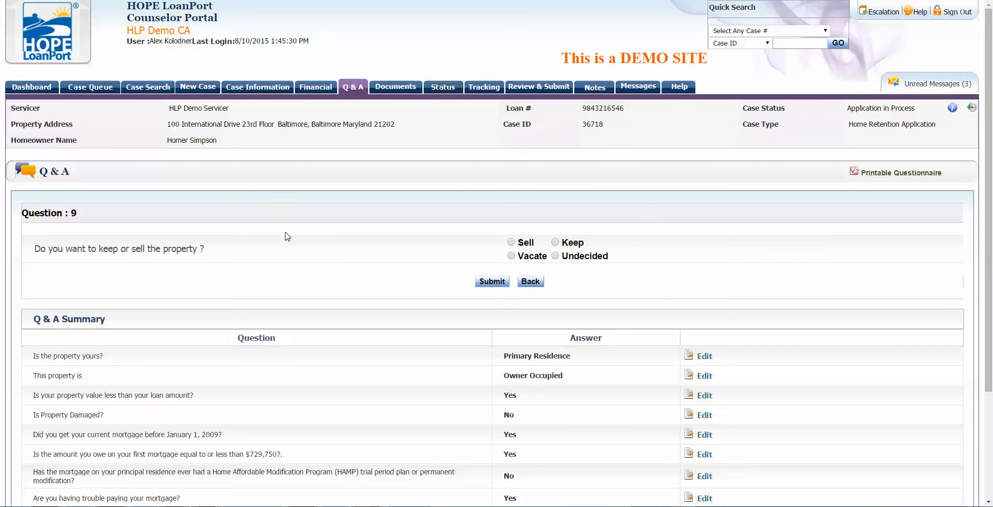
Step: Answer the keep-or-sell question with Keep, editing the initial Sell answer
{"action": "scroll", "coordinate": [287, 237], "scroll_direction": "down", "scroll_amount": 2}
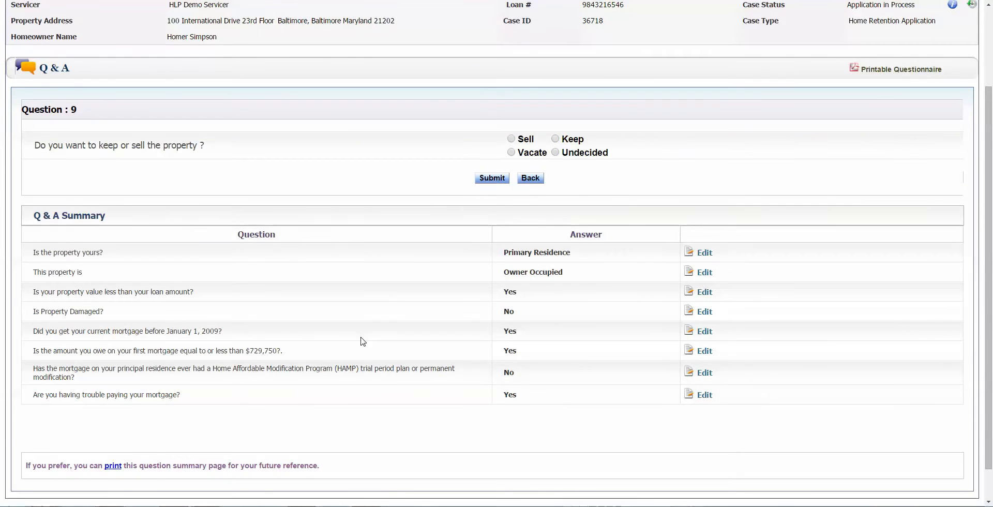
{"action": "scroll", "coordinate": [447, 205], "scroll_direction": "up", "scroll_amount": 1}
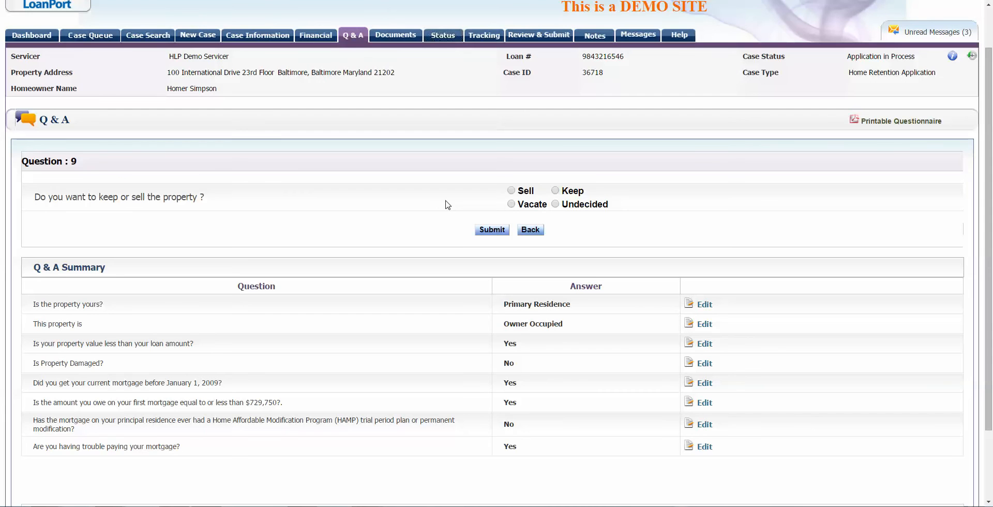
{"action": "left_click", "coordinate": [527, 192]}
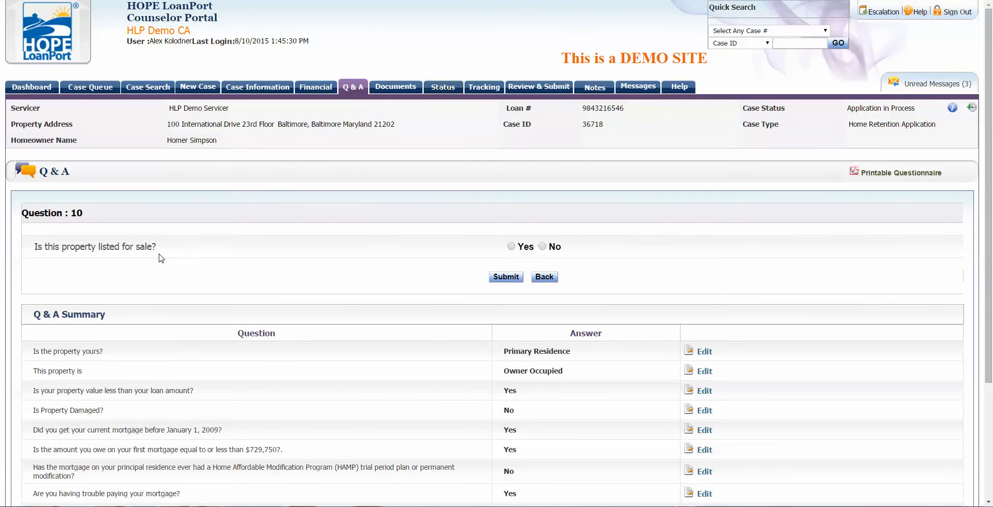
{"action": "scroll", "coordinate": [385, 297], "scroll_direction": "down", "scroll_amount": 3}
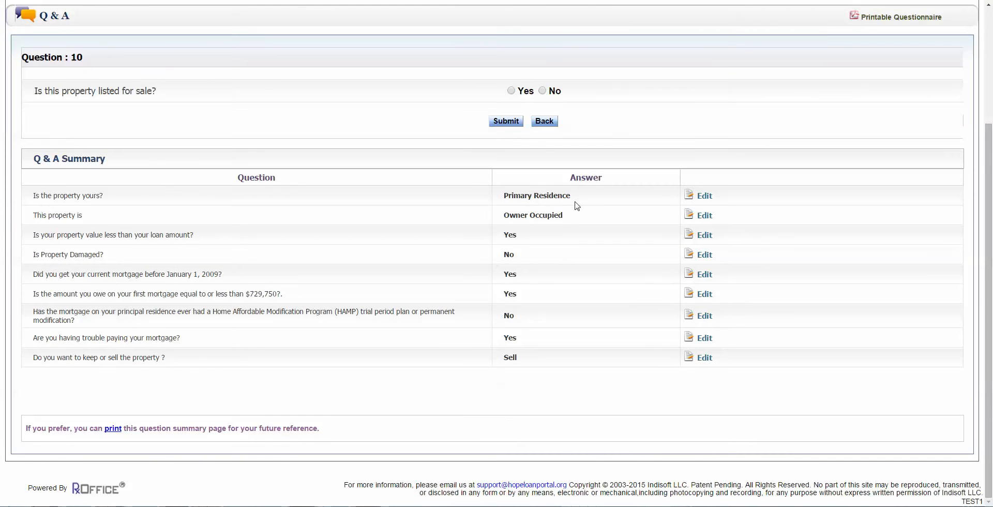
{"action": "left_click", "coordinate": [709, 358]}
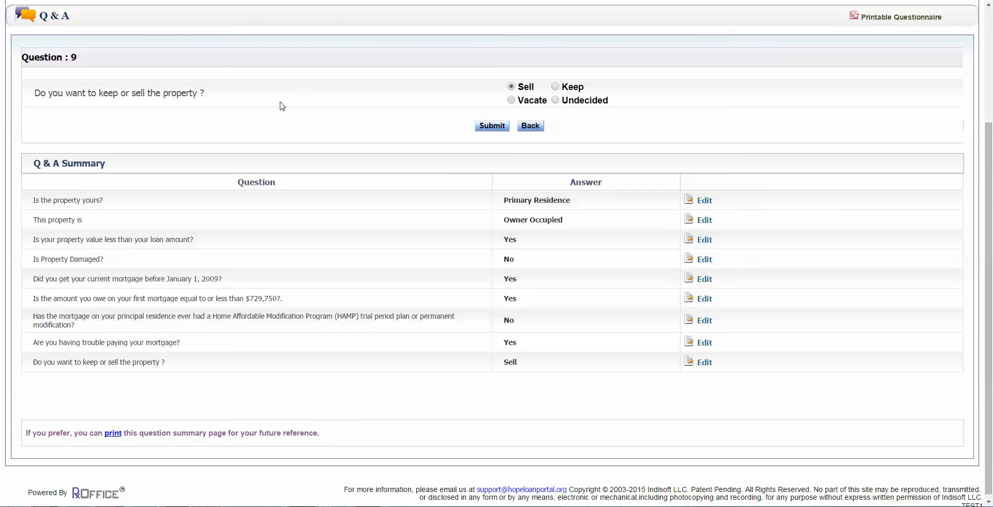
{"action": "left_click", "coordinate": [570, 88]}
{"action": "left_click", "coordinate": [490, 126]}
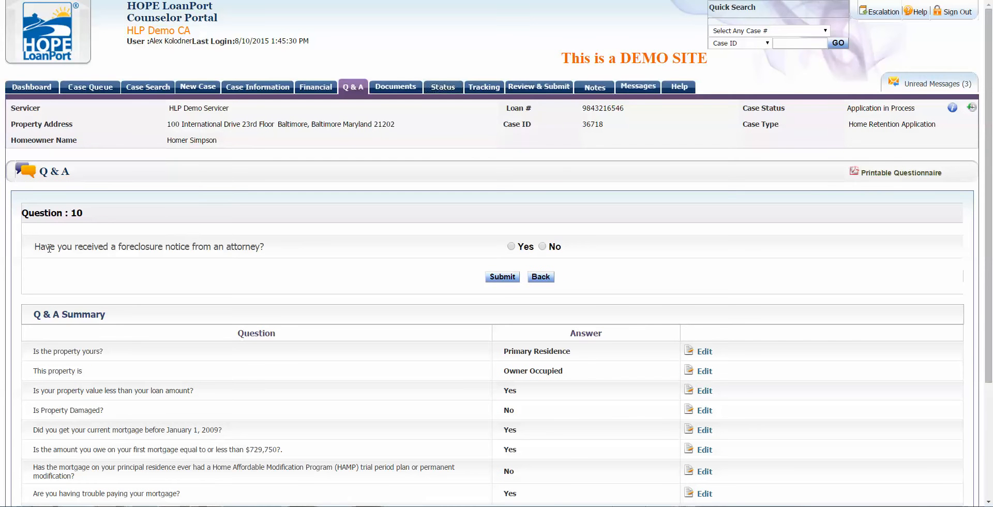
{"action": "left_click_drag", "start_coordinate": [47, 247], "coordinate": [284, 259]}
{"action": "left_click", "coordinate": [314, 252]}
{"action": "scroll", "coordinate": [687, 272], "scroll_direction": "down", "scroll_amount": 3}
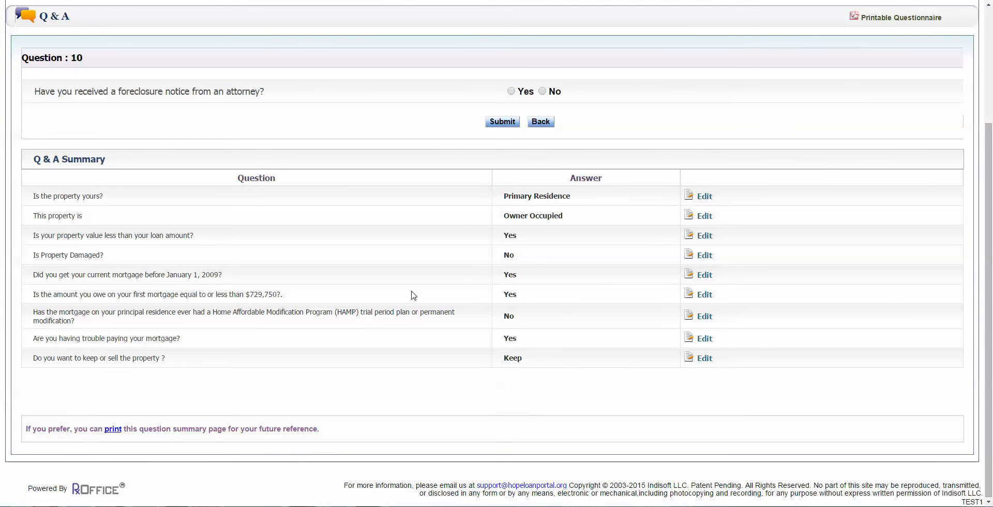
{"action": "scroll", "coordinate": [414, 295], "scroll_direction": "up", "scroll_amount": 1}
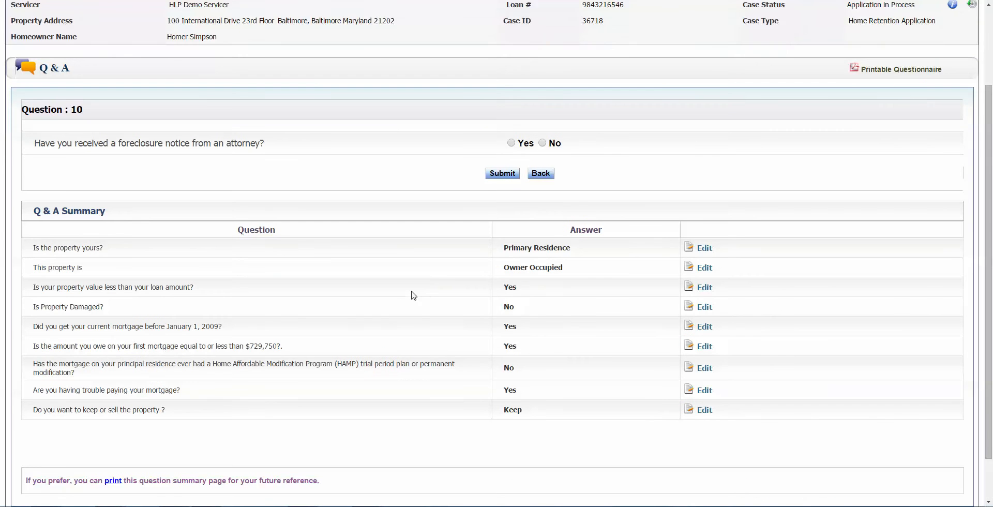
{"action": "scroll", "coordinate": [434, 295], "scroll_direction": "up", "scroll_amount": 2}
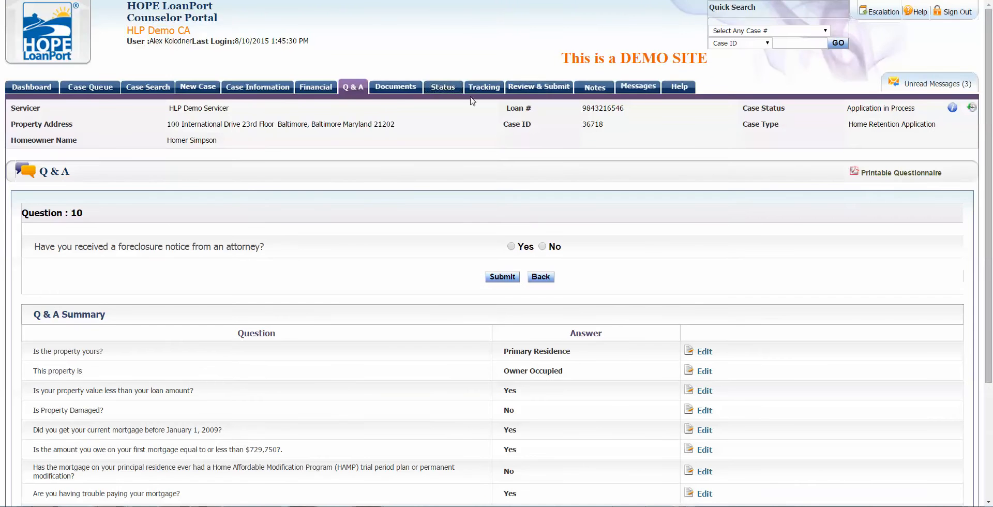
Step: Open Review & Submit and view the incomplete Document Information section
{"action": "left_click", "coordinate": [544, 86]}
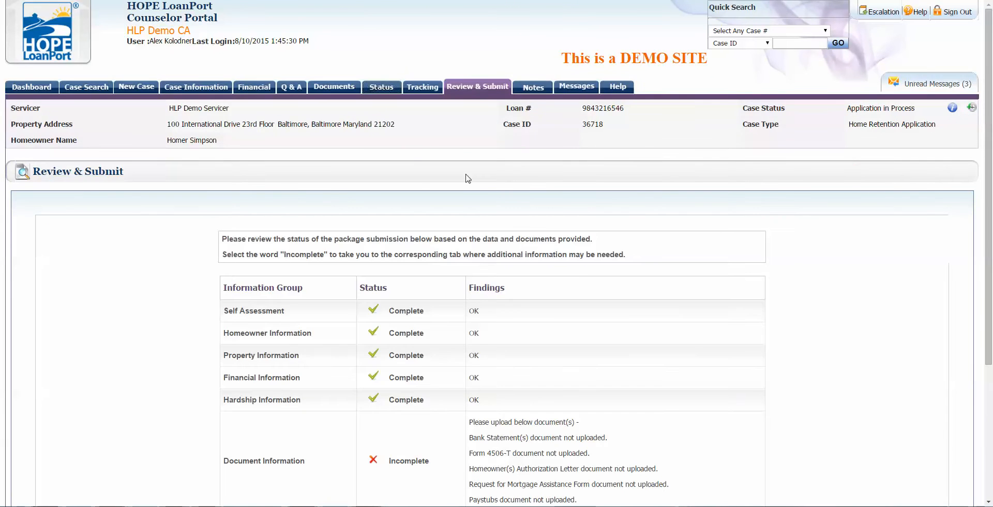
{"action": "scroll", "coordinate": [468, 179], "scroll_direction": "down", "scroll_amount": 3}
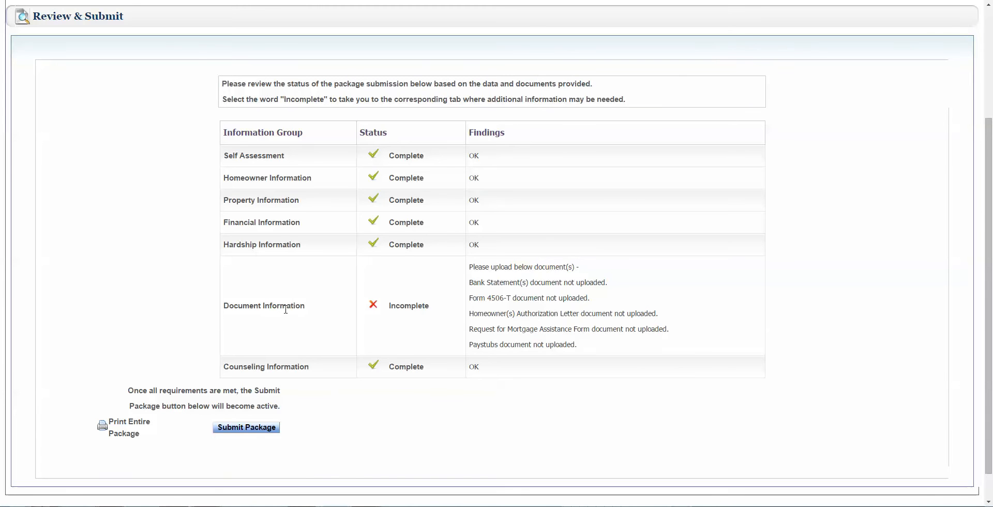
{"action": "left_click", "coordinate": [409, 309]}
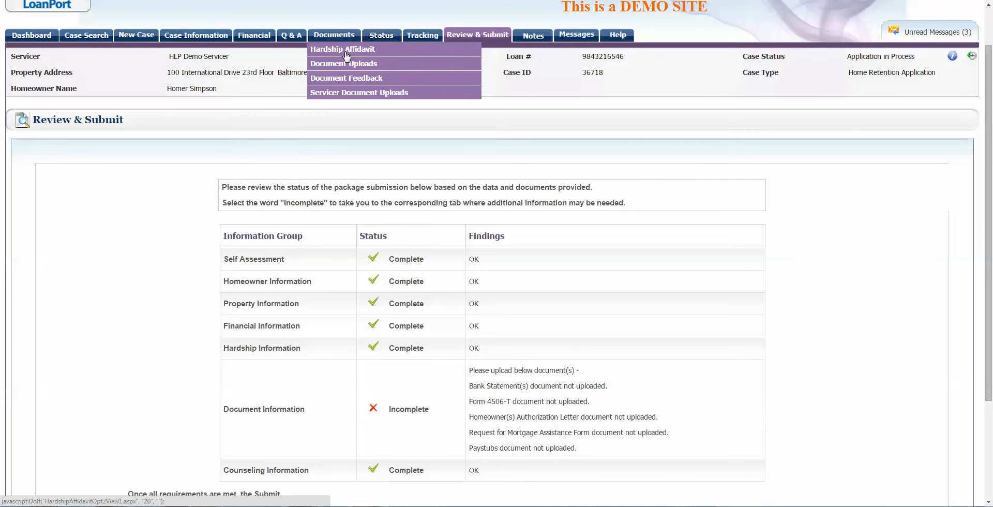
Step: Open the case's Hardship Affidavit form under Documents
{"action": "left_click", "coordinate": [344, 50]}
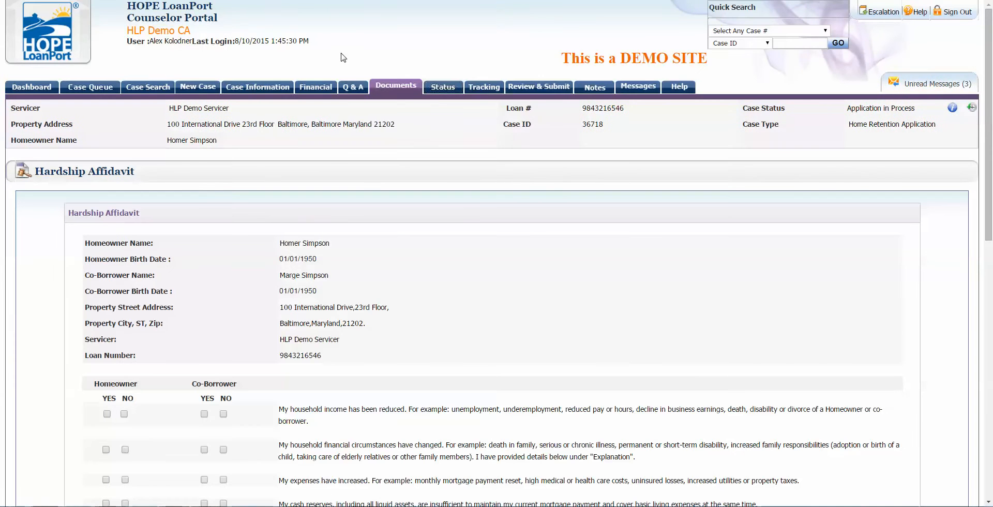
{"action": "mouse_move", "coordinate": [386, 78]}
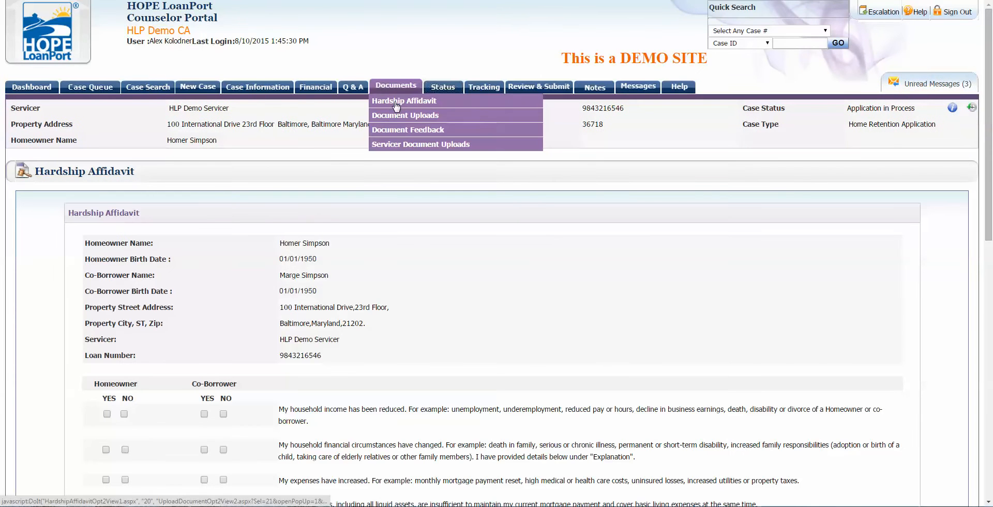
{"action": "scroll", "coordinate": [271, 278], "scroll_direction": "down", "scroll_amount": 1}
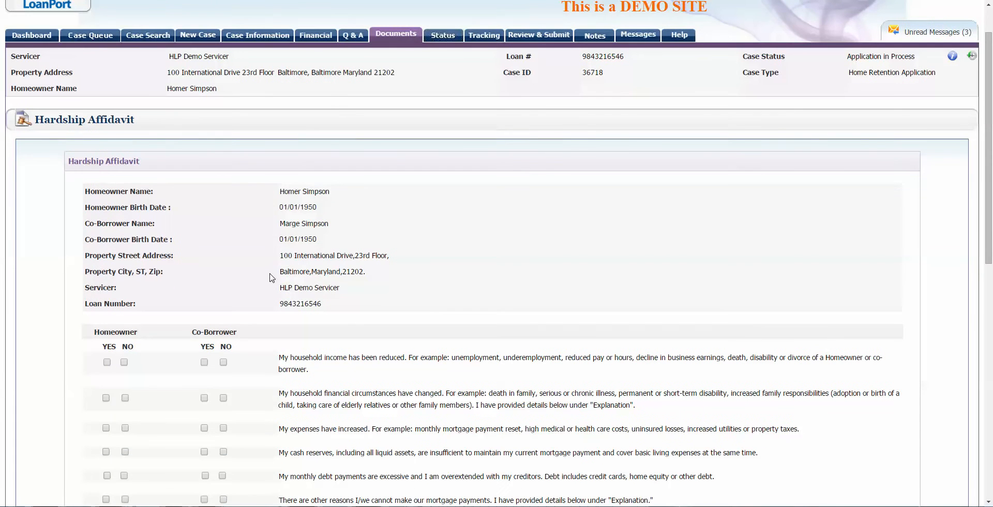
{"action": "scroll", "coordinate": [292, 248], "scroll_direction": "down", "scroll_amount": 2}
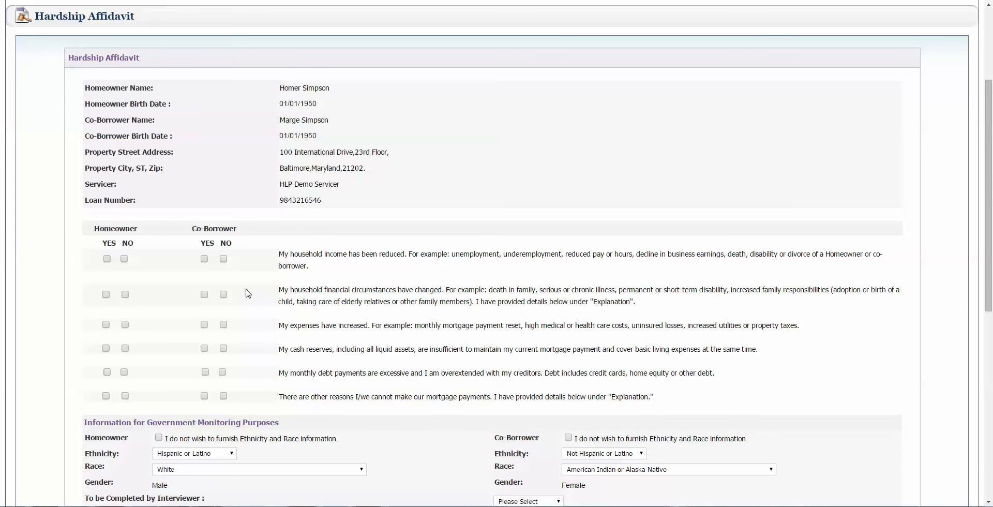
{"action": "scroll", "coordinate": [207, 315], "scroll_direction": "down", "scroll_amount": 1}
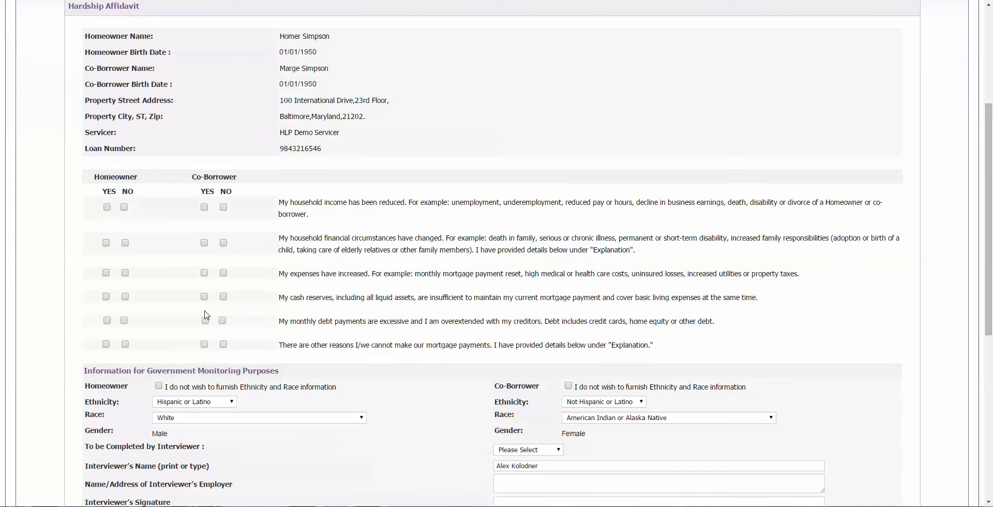
Step: Mark reduced income Yes for both, changed circumstances No for both, increased expenses Yes for co-borrower
{"action": "left_click", "coordinate": [107, 207]}
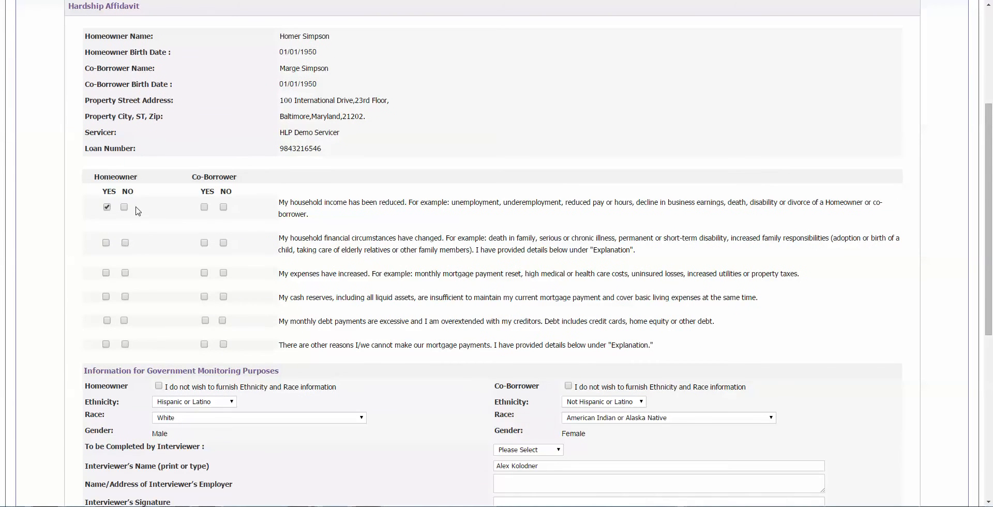
{"action": "left_click", "coordinate": [224, 206]}
{"action": "left_click", "coordinate": [204, 207]}
{"action": "left_click", "coordinate": [124, 242]}
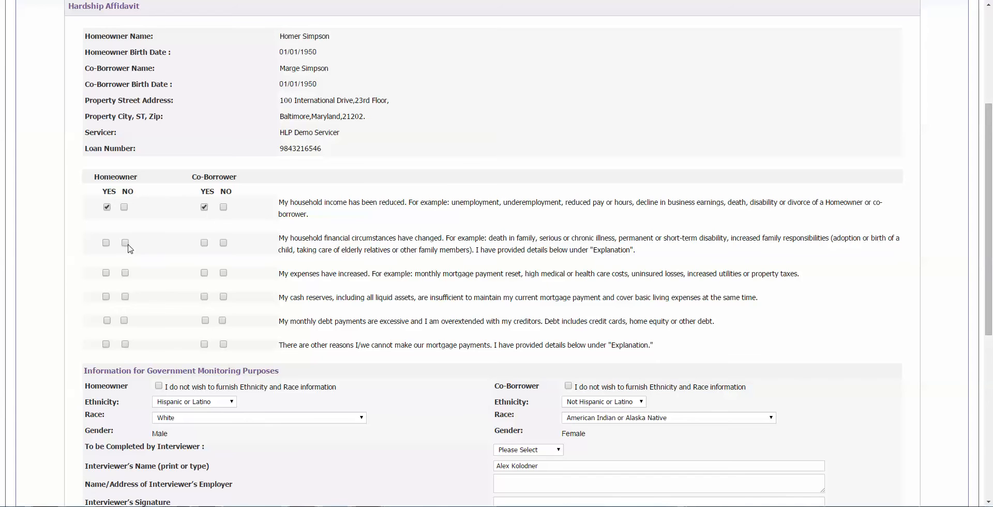
{"action": "left_click", "coordinate": [223, 242]}
{"action": "left_click", "coordinate": [204, 272]}
Step: Mark insufficient cash reserves Yes, excessive debt payments No for both, other reasons Yes for both
{"action": "left_click", "coordinate": [106, 296]}
{"action": "left_click", "coordinate": [124, 320]}
{"action": "left_click", "coordinate": [222, 320]}
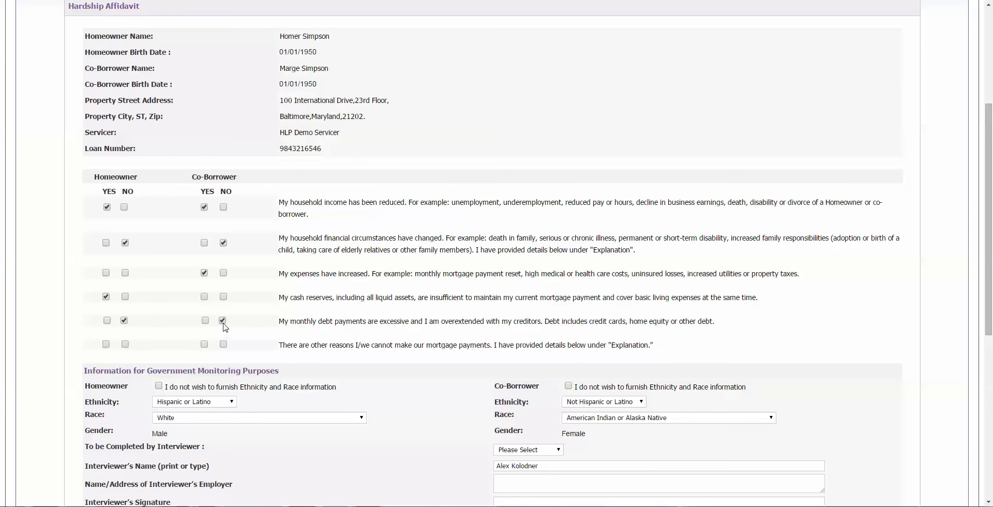
{"action": "left_click", "coordinate": [204, 344]}
{"action": "left_click", "coordinate": [106, 344]}
{"action": "scroll", "coordinate": [330, 241], "scroll_direction": "down", "scroll_amount": 3}
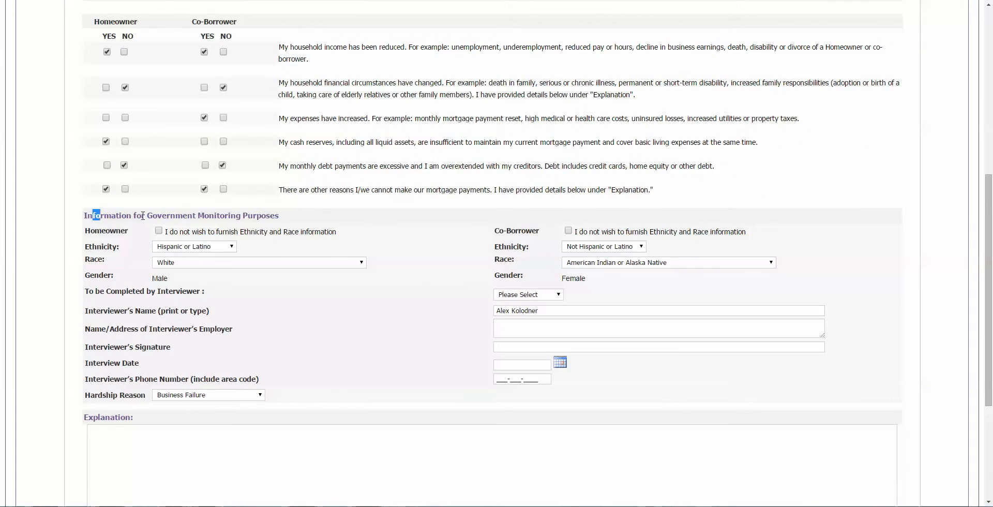
{"action": "left_click_drag", "start_coordinate": [93, 215], "coordinate": [266, 213]}
{"action": "left_click", "coordinate": [299, 212]}
Step: Decline ethnicity and race information for the homeowner and set the hardship reason to Business Failure
{"action": "left_click", "coordinate": [158, 230]}
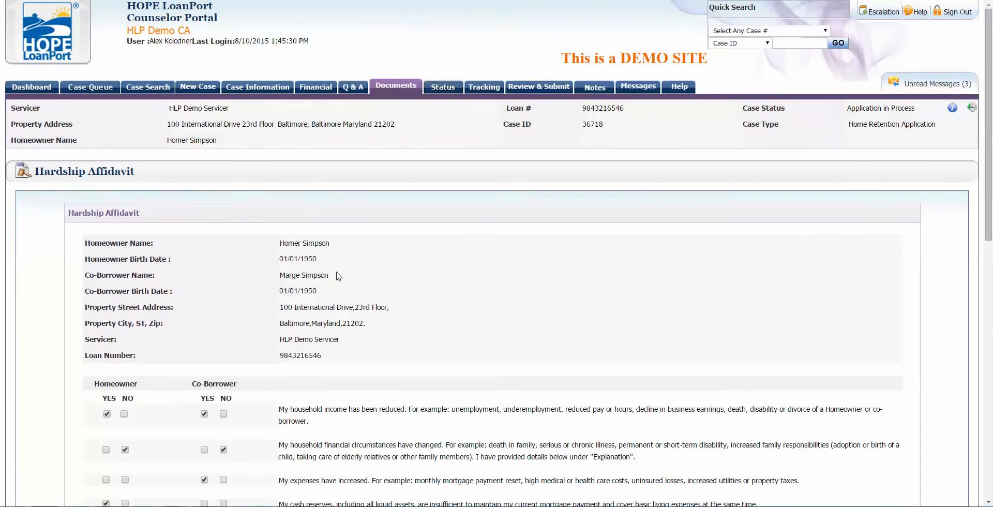
{"action": "scroll", "coordinate": [339, 276], "scroll_direction": "down", "scroll_amount": 6}
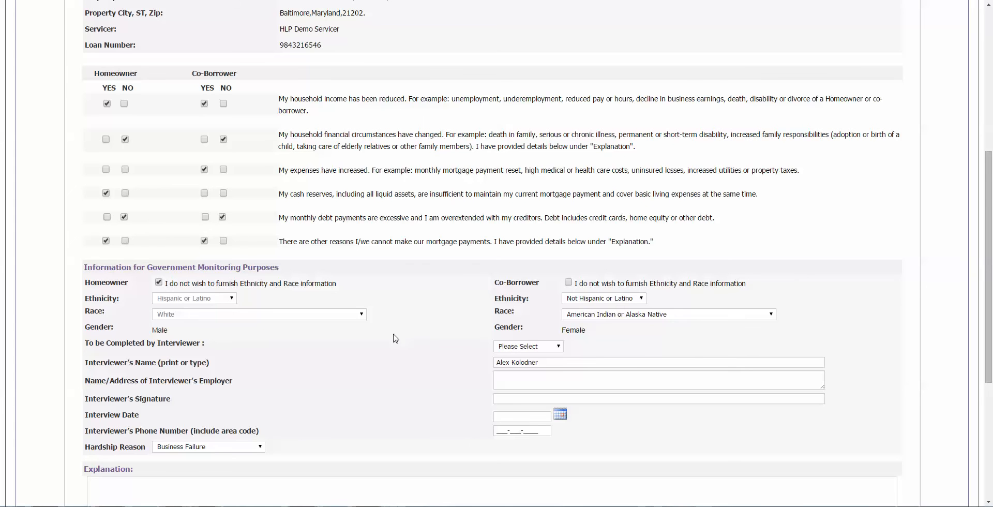
{"action": "scroll", "coordinate": [396, 338], "scroll_direction": "down", "scroll_amount": 2}
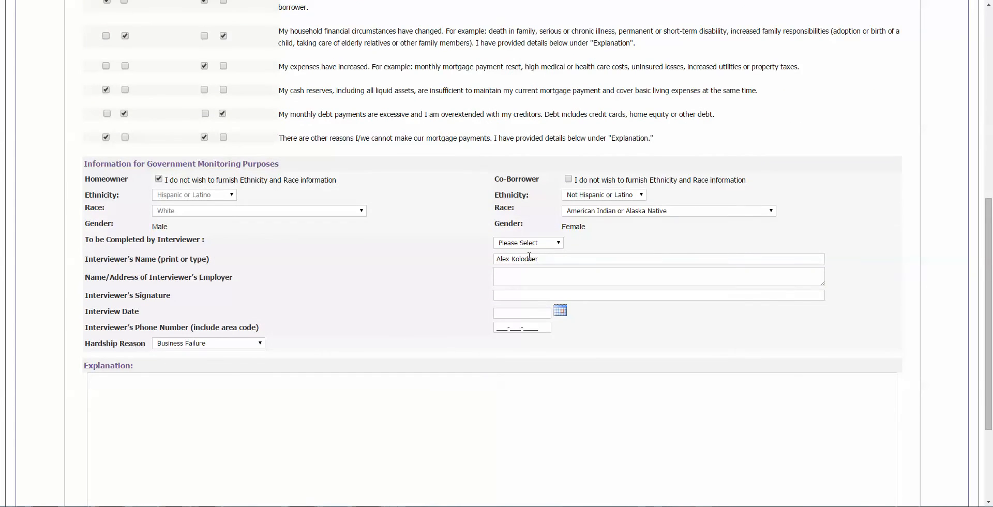
{"action": "scroll", "coordinate": [134, 277], "scroll_direction": "down", "scroll_amount": 1}
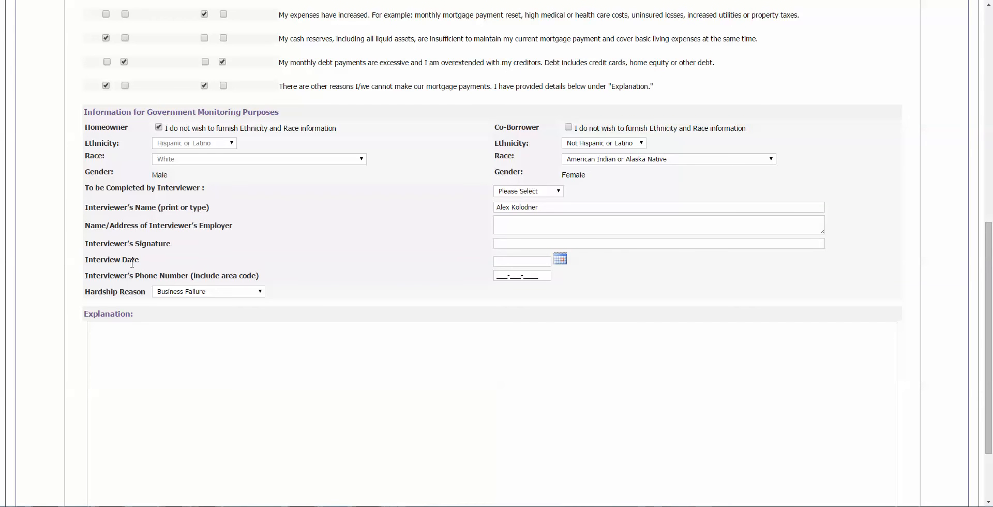
{"action": "left_click_drag", "start_coordinate": [106, 225], "coordinate": [244, 227]}
{"action": "left_click", "coordinate": [221, 224]}
{"action": "left_click_drag", "start_coordinate": [127, 206], "coordinate": [238, 209]}
{"action": "left_click", "coordinate": [241, 209]}
{"action": "scroll", "coordinate": [251, 305], "scroll_direction": "down", "scroll_amount": 1}
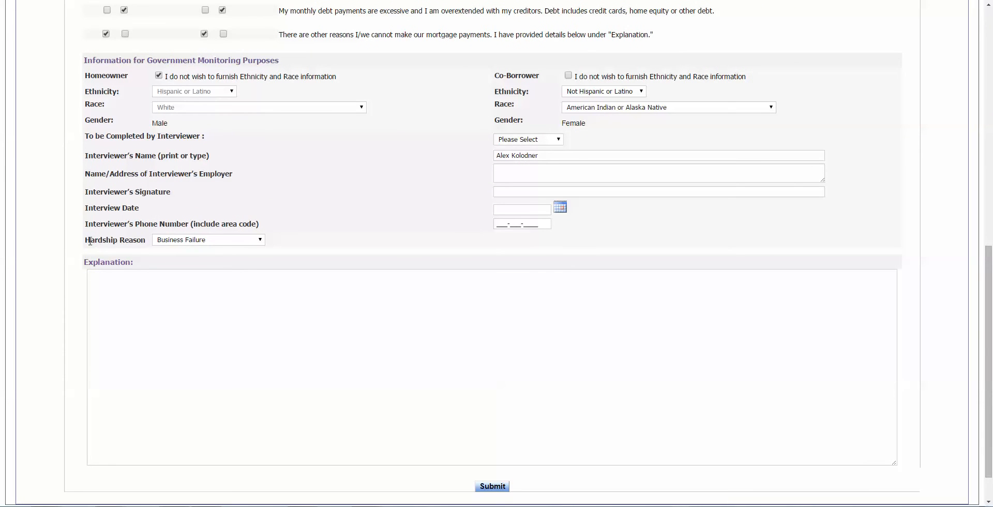
{"action": "left_click_drag", "start_coordinate": [89, 241], "coordinate": [138, 240]}
{"action": "left_click", "coordinate": [138, 240]}
Step: Explain that the homeowner's side business didn't work out, then submit the Hardship Affidavit
{"action": "left_click", "coordinate": [254, 288]}
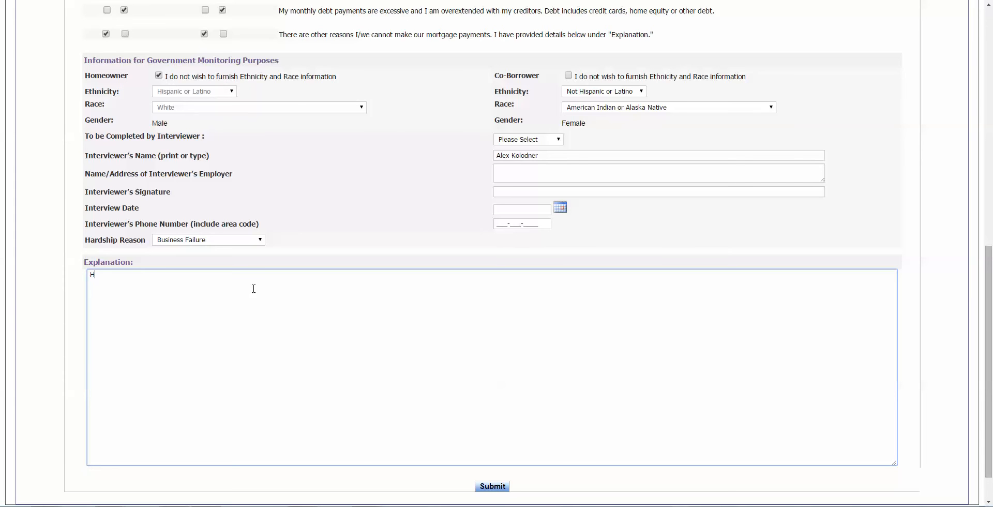
{"action": "type", "text": "omer tried to open his oe"}
{"action": "type", "text": "business on th"}
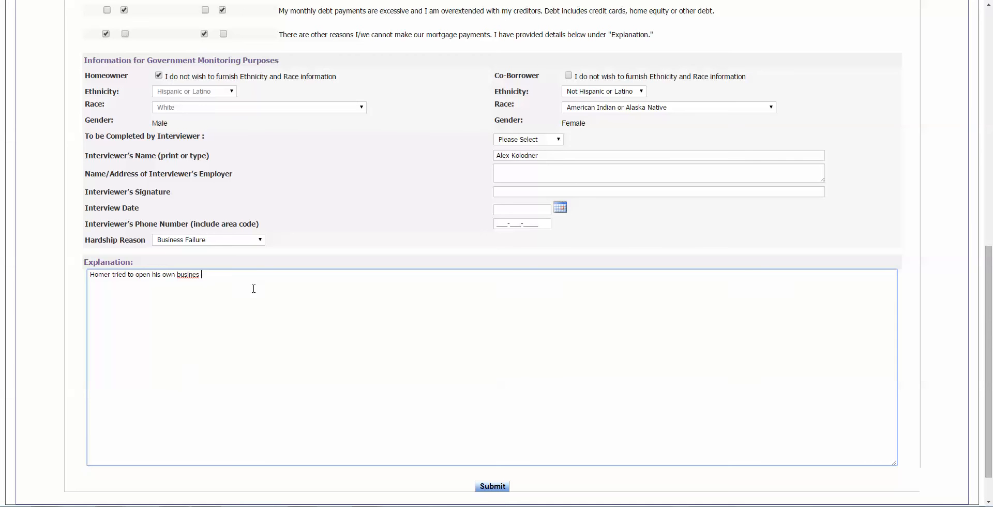
{"action": "type", "text": "e is"}
{"action": "key", "text": "BackSpace"}
{"action": "key", "text": "BackSpace"}
{"action": "type", "text": "side. It didn't work ou"}
{"action": "left_click", "coordinate": [504, 487]}
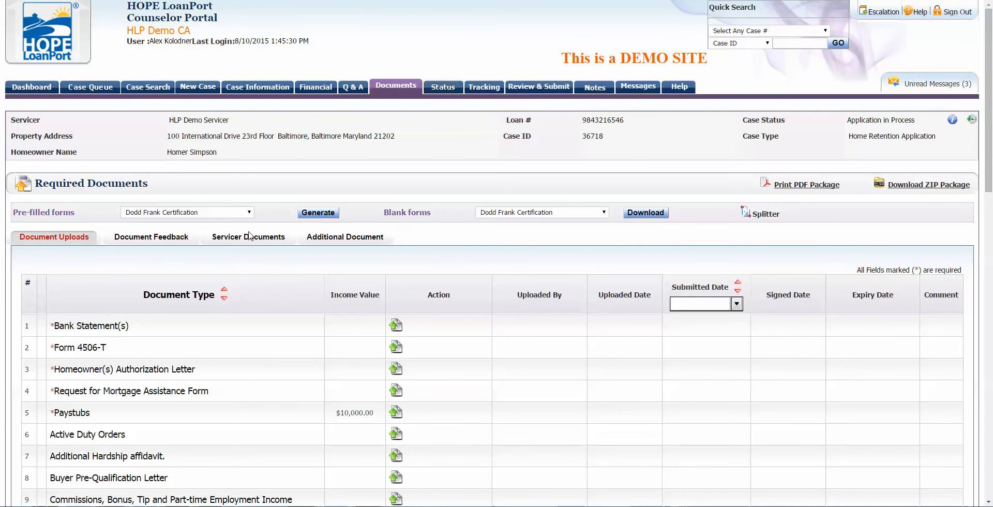
Step: Generate the pre-filled Hardship Affidavit form and accept the download warning
{"action": "left_click", "coordinate": [192, 212]}
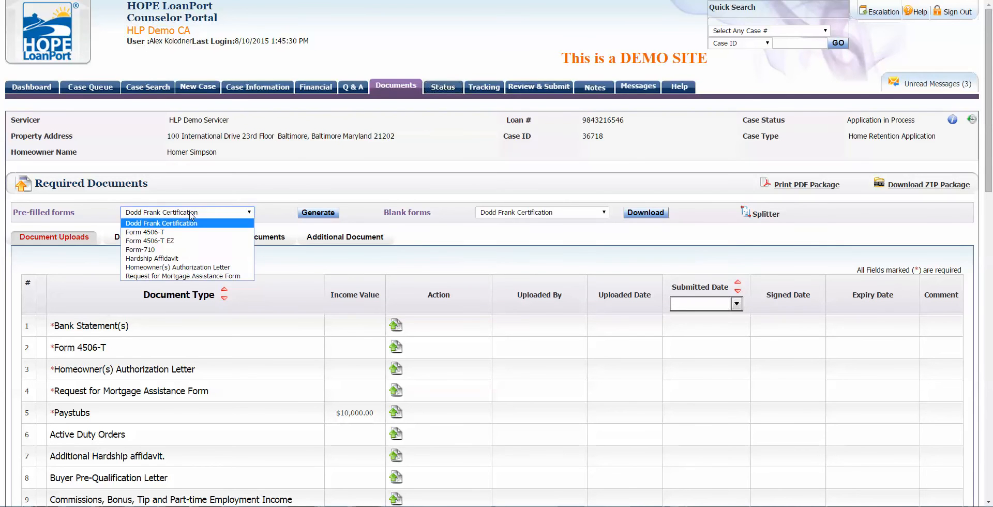
{"action": "left_click", "coordinate": [169, 258]}
{"action": "left_click", "coordinate": [313, 214]}
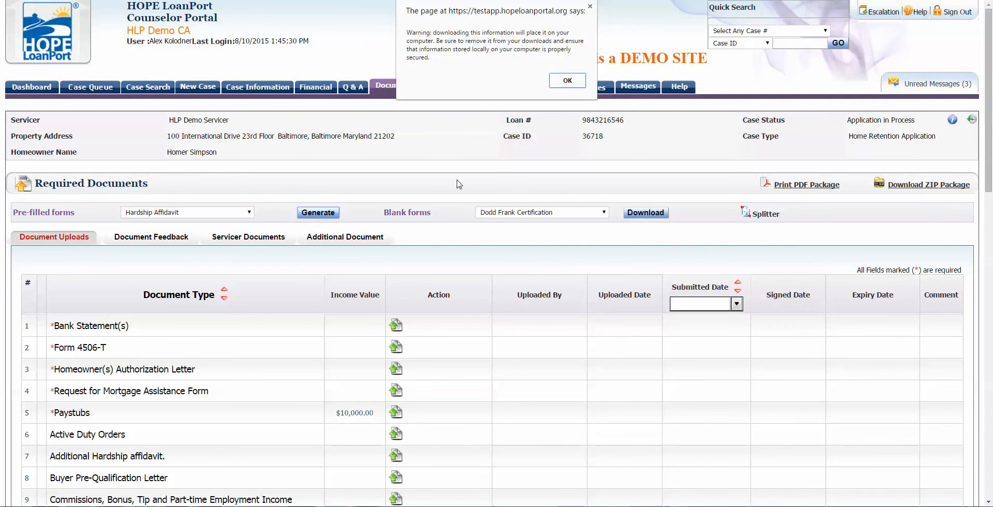
{"action": "left_click", "coordinate": [567, 80]}
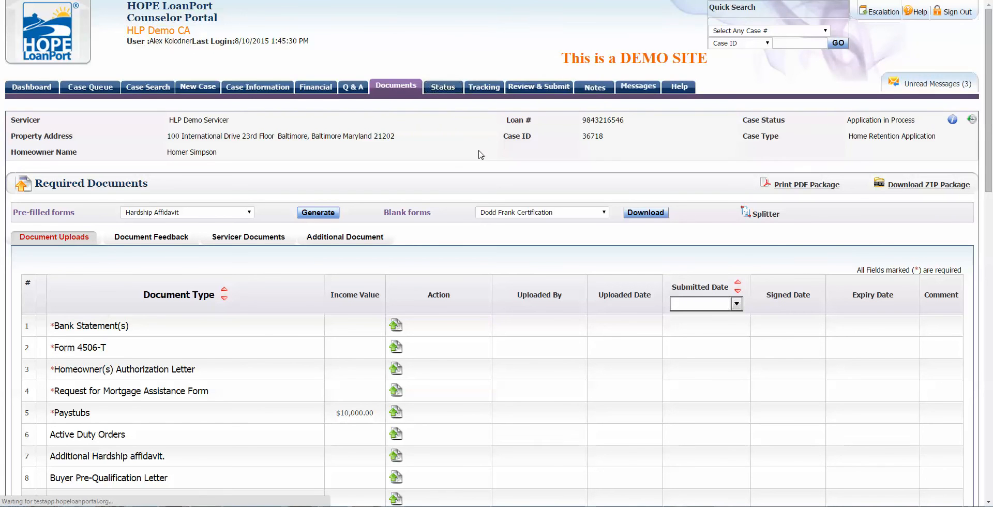
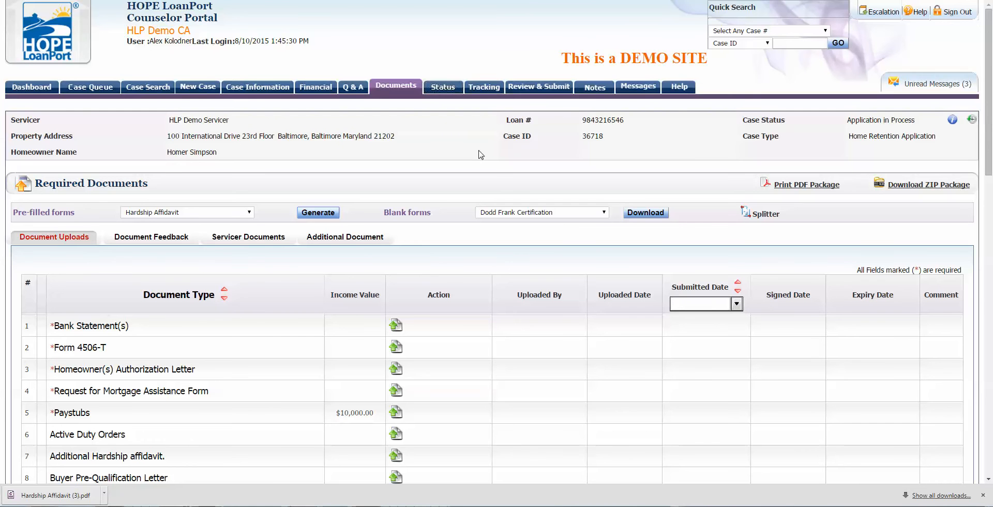
Step: Open the downloaded Hardship Affidavit PDF and review its signature, phone and explanation details
{"action": "left_click", "coordinate": [80, 496]}
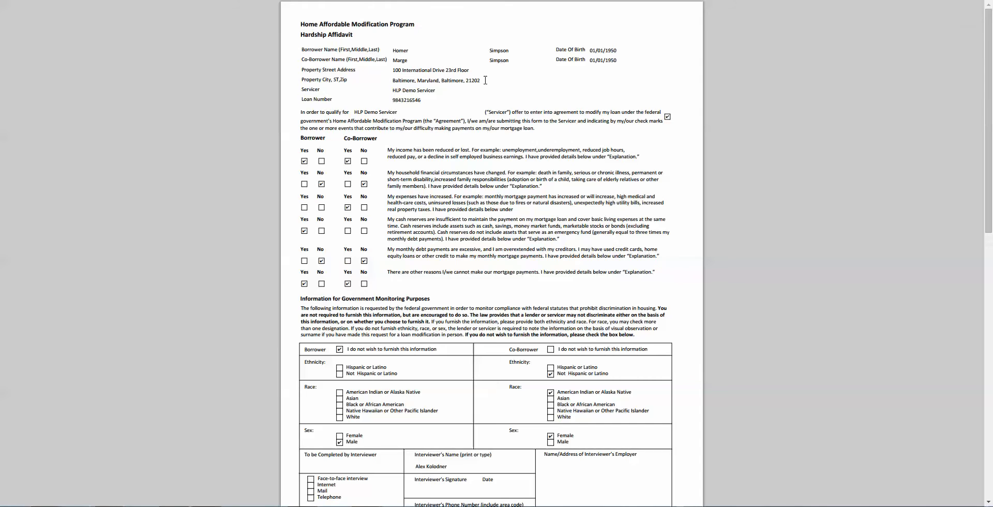
{"action": "scroll", "coordinate": [515, 300], "scroll_direction": "down", "scroll_amount": 1}
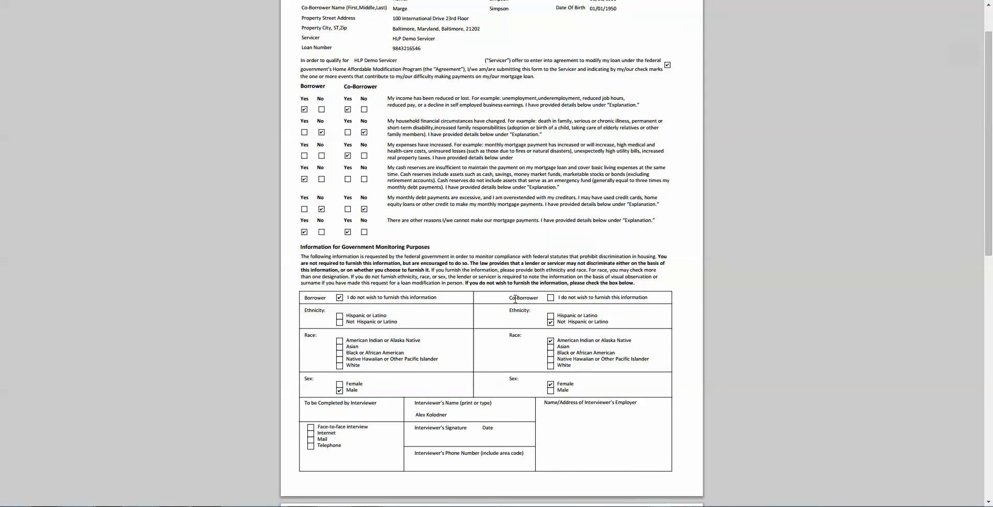
{"action": "scroll", "coordinate": [515, 300], "scroll_direction": "down", "scroll_amount": 1}
{"action": "scroll", "coordinate": [515, 299], "scroll_direction": "down", "scroll_amount": 7}
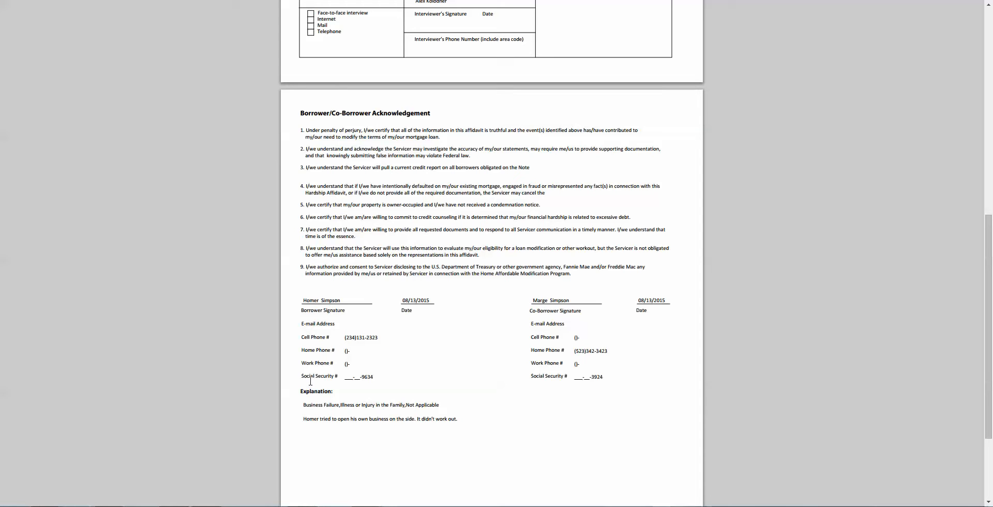
{"action": "left_click_drag", "start_coordinate": [302, 376], "coordinate": [349, 378]}
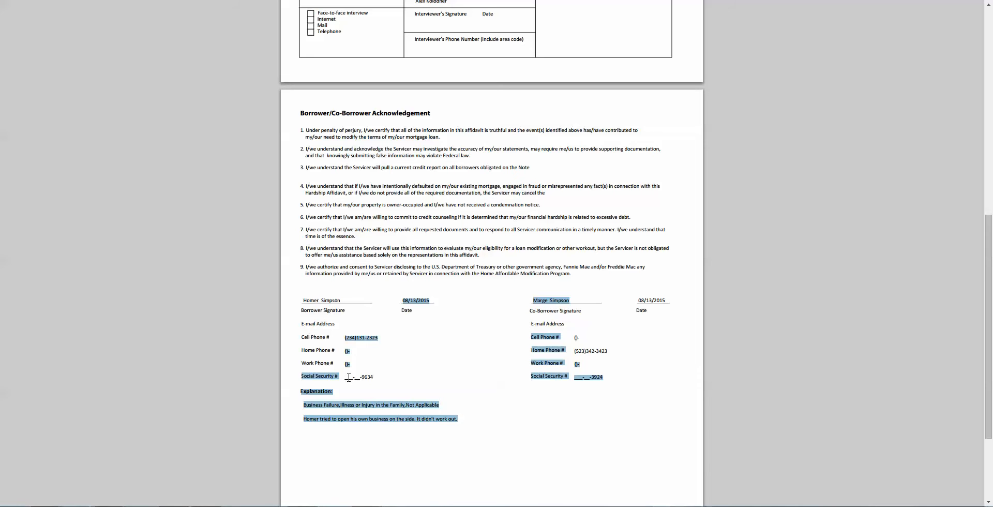
{"action": "left_click", "coordinate": [378, 386]}
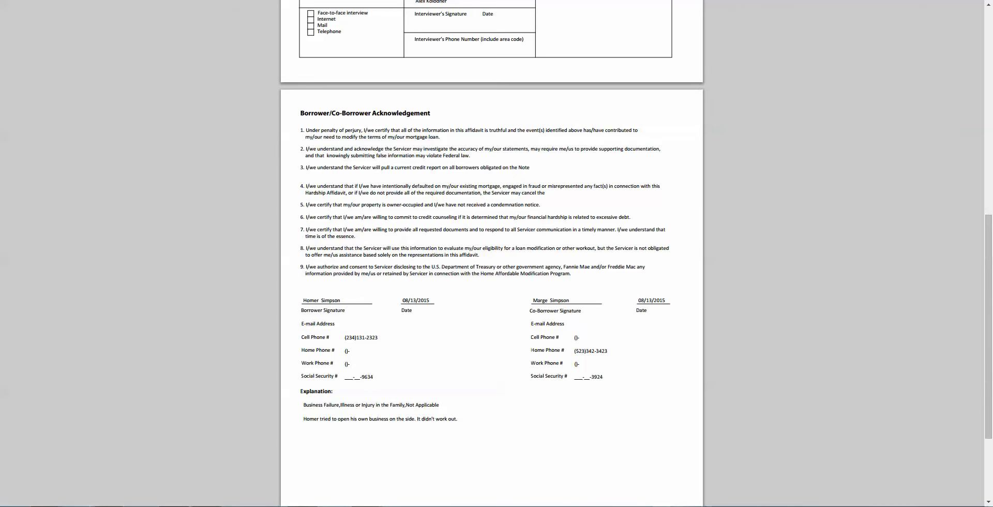
Step: Back on Required Documents, check the document feedback list, then return to the uploads list
{"action": "key", "text": "ctrl+w"}
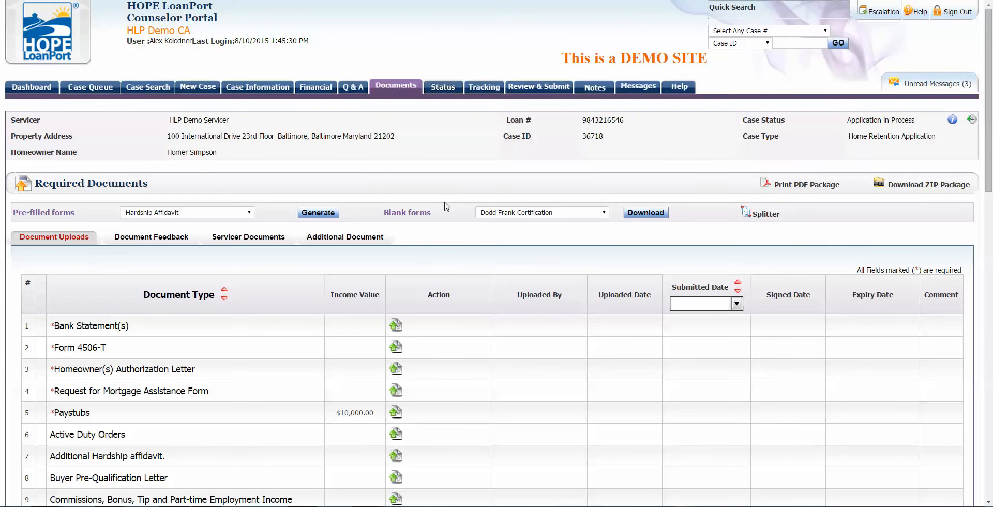
{"action": "scroll", "coordinate": [285, 228], "scroll_direction": "down", "scroll_amount": 1}
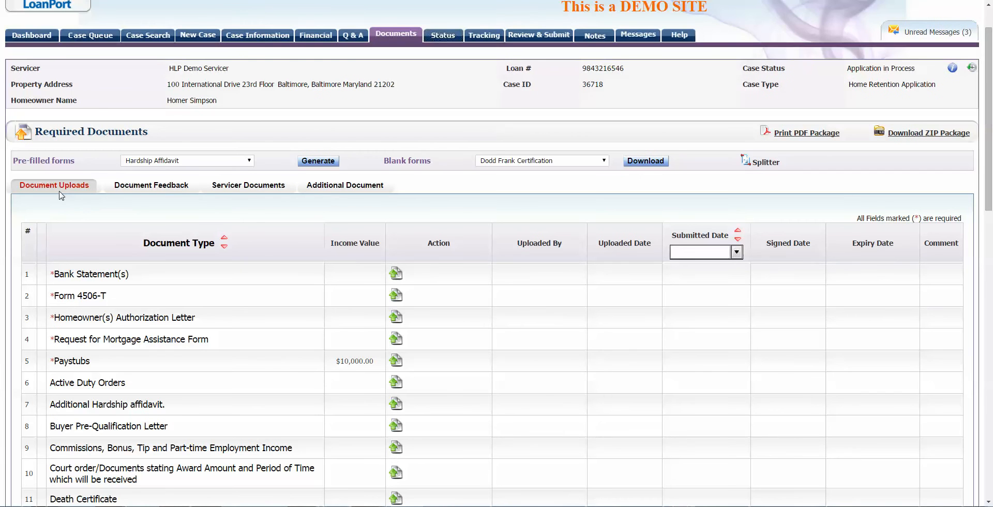
{"action": "left_click", "coordinate": [146, 190]}
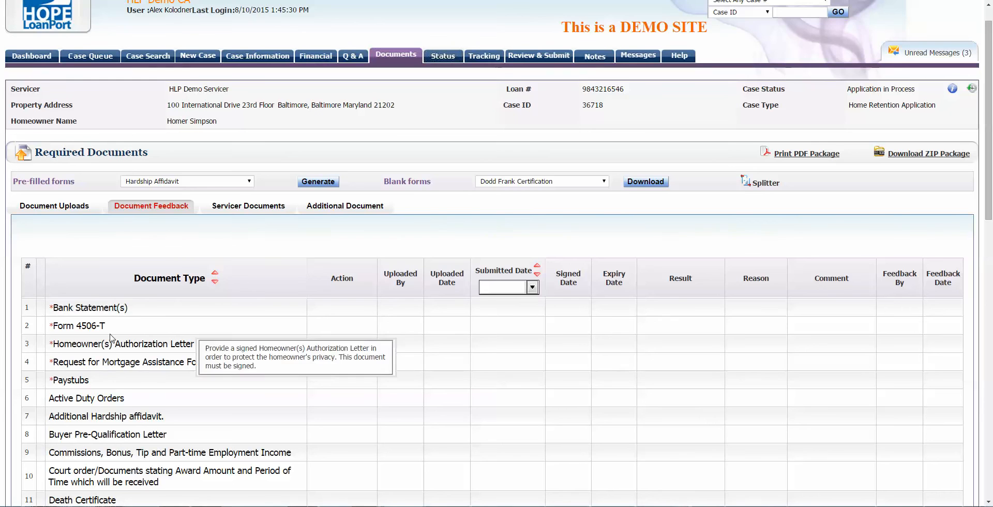
{"action": "scroll", "coordinate": [253, 282], "scroll_direction": "down", "scroll_amount": 1}
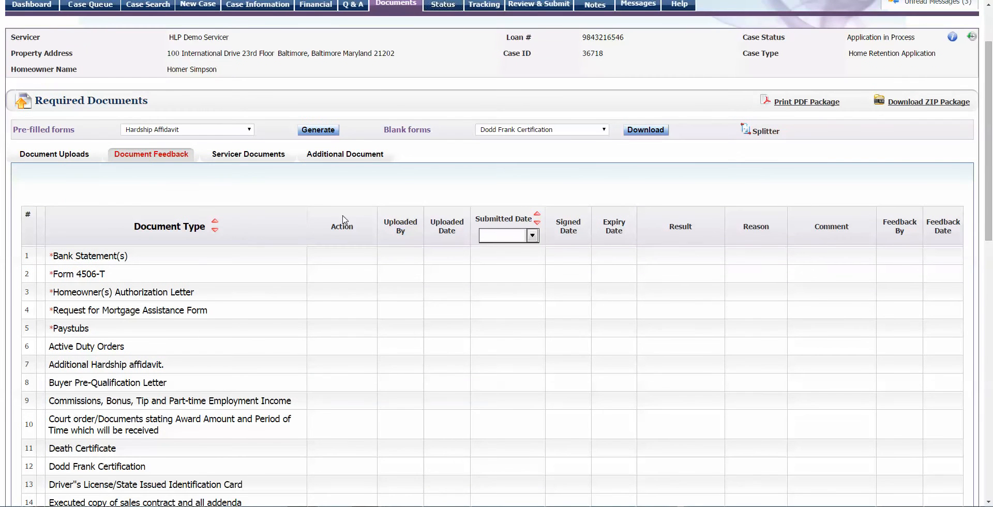
{"action": "left_click", "coordinate": [58, 153]}
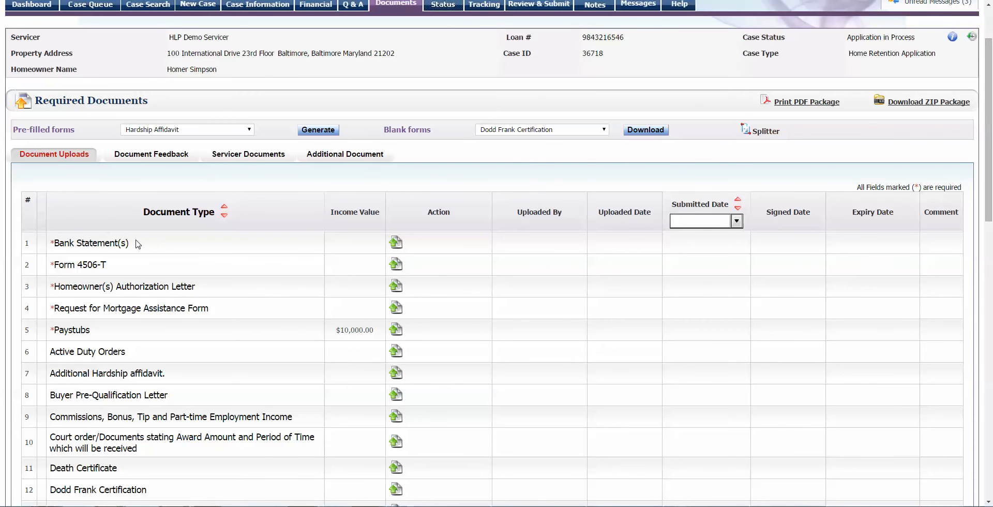
Step: Scroll through the required document uploads, looking over the Proof of Non Borrower Income entry
{"action": "scroll", "coordinate": [103, 228], "scroll_direction": "down", "scroll_amount": 1}
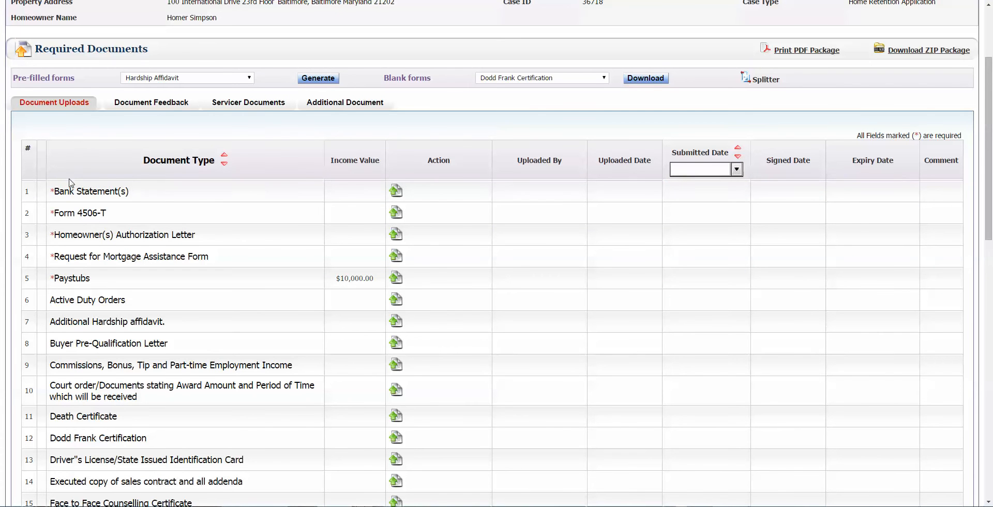
{"action": "mouse_move", "coordinate": [54, 189]}
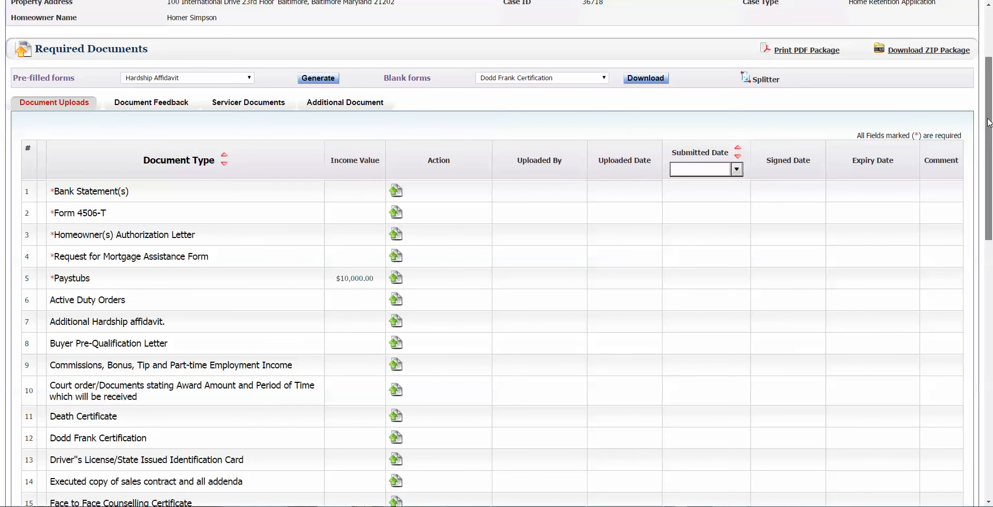
{"action": "left_click_drag", "start_coordinate": [989, 123], "coordinate": [961, 134]}
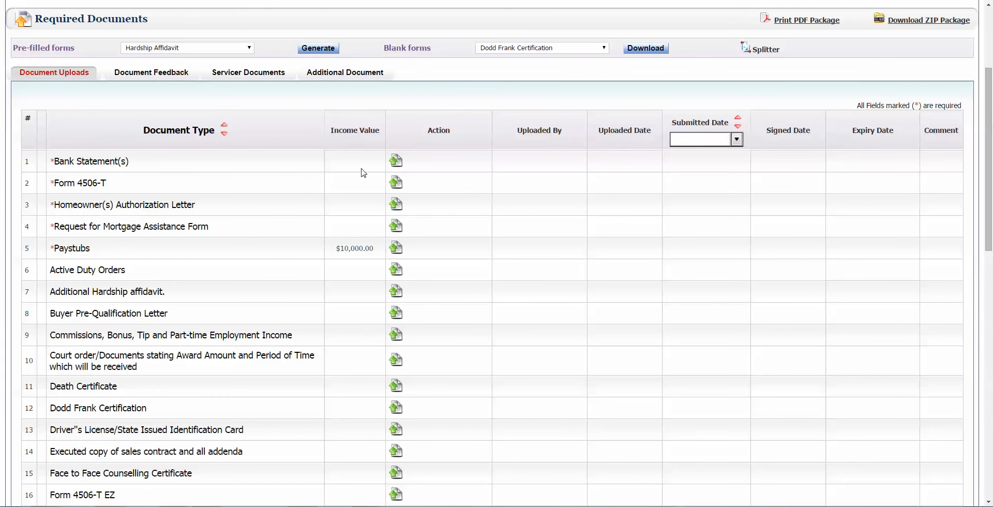
{"action": "mouse_move", "coordinate": [86, 247]}
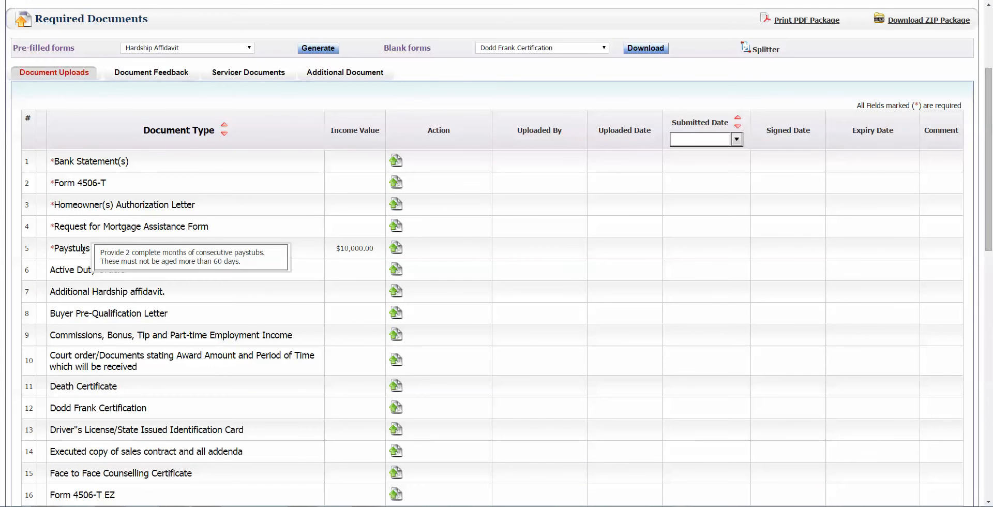
{"action": "scroll", "coordinate": [206, 284], "scroll_direction": "down", "scroll_amount": 10}
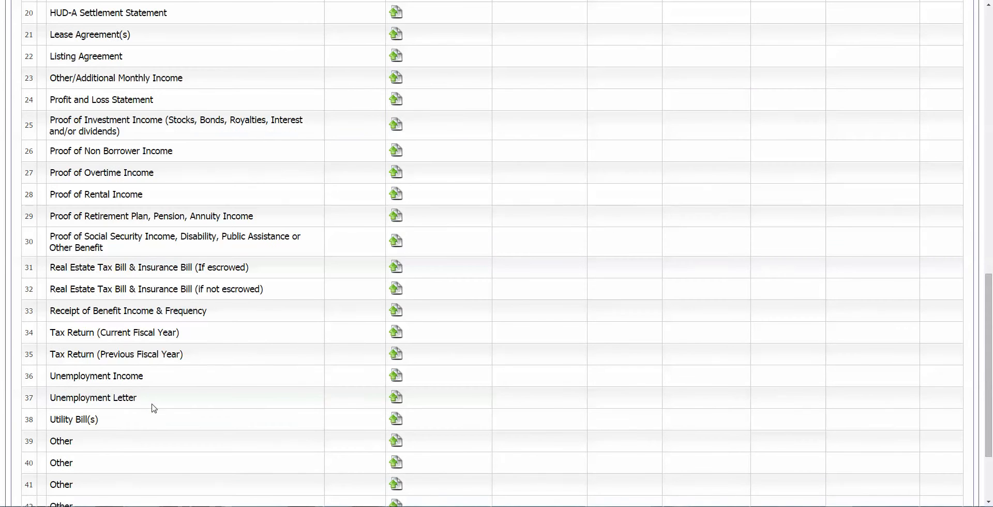
{"action": "scroll", "coordinate": [130, 252], "scroll_direction": "up", "scroll_amount": 1}
{"action": "mouse_move", "coordinate": [130, 250]}
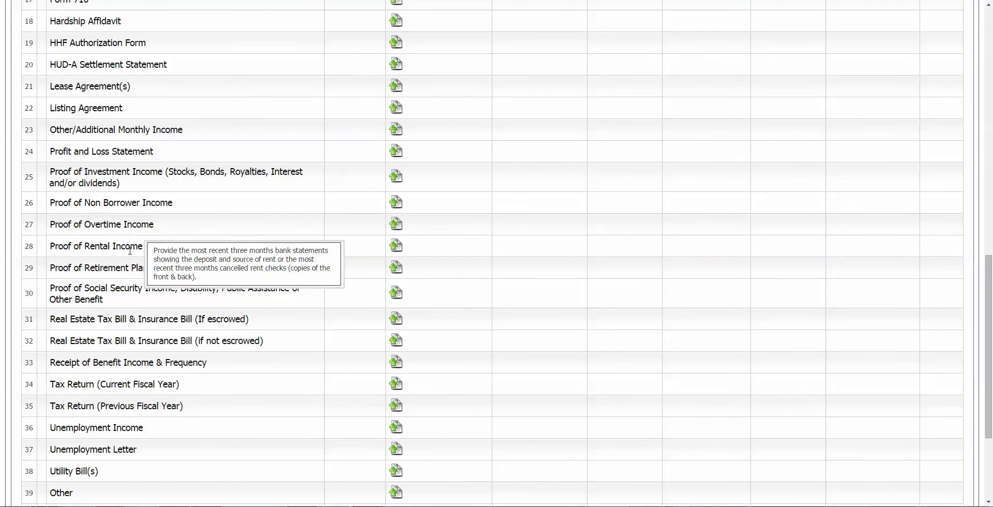
{"action": "mouse_move", "coordinate": [153, 207]}
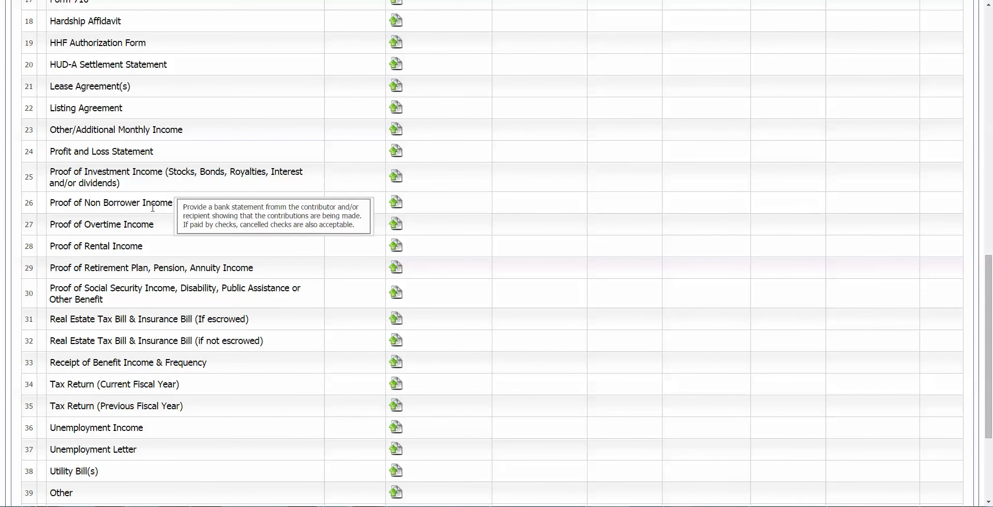
{"action": "left_click_drag", "start_coordinate": [54, 203], "coordinate": [175, 203]}
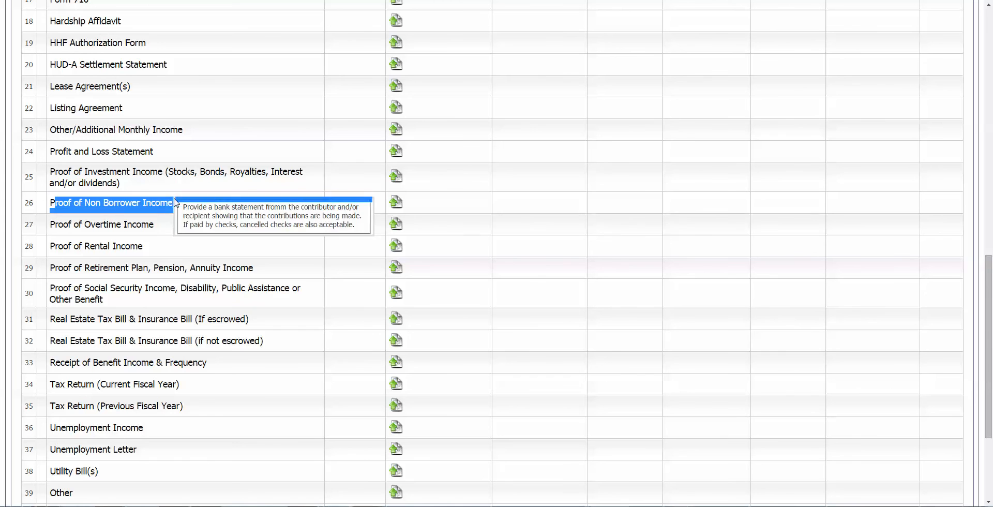
{"action": "left_click", "coordinate": [226, 236]}
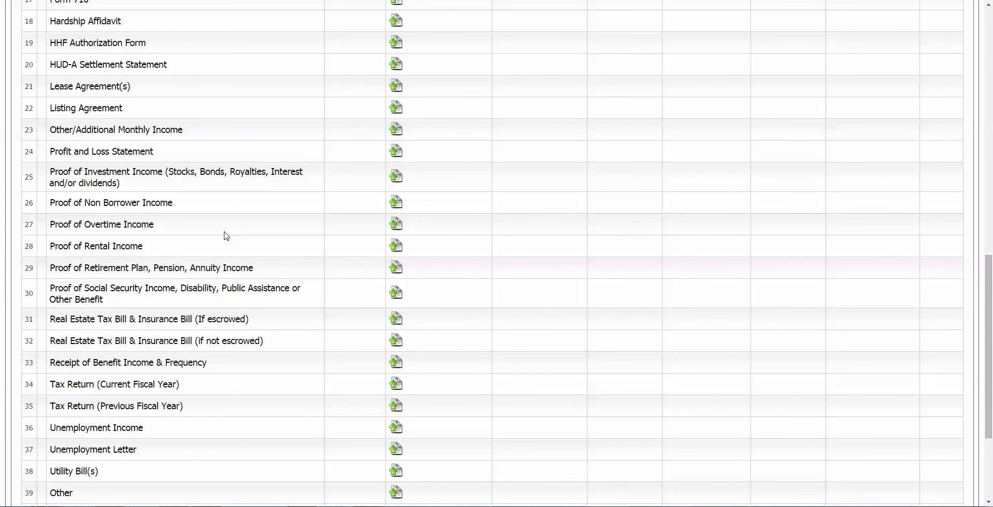
{"action": "scroll", "coordinate": [232, 255], "scroll_direction": "up", "scroll_amount": 3}
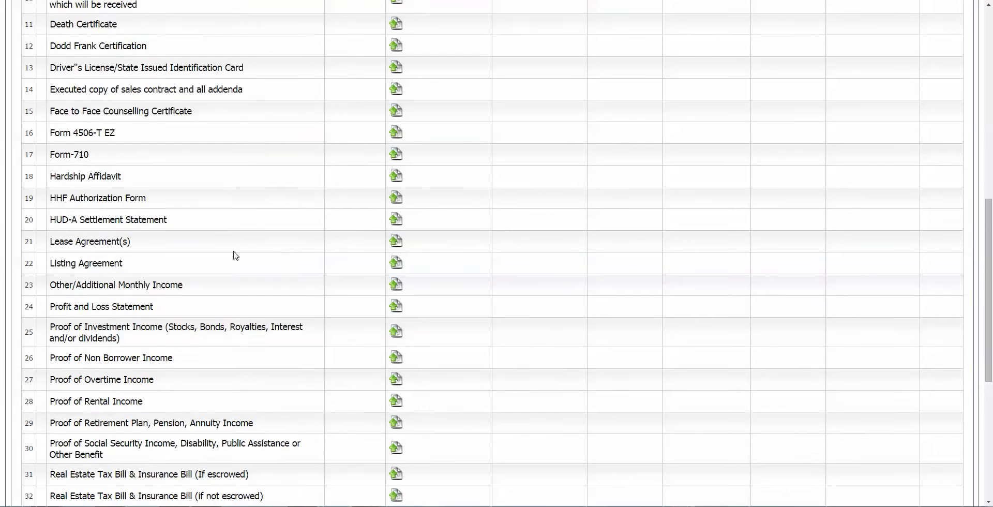
{"action": "scroll", "coordinate": [235, 256], "scroll_direction": "up", "scroll_amount": 4}
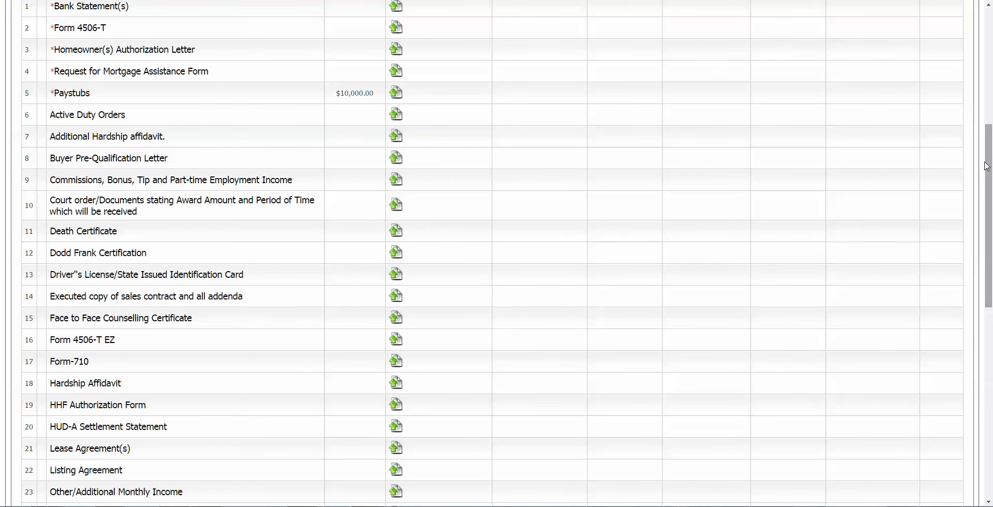
{"action": "left_click_drag", "start_coordinate": [988, 165], "coordinate": [988, 114]}
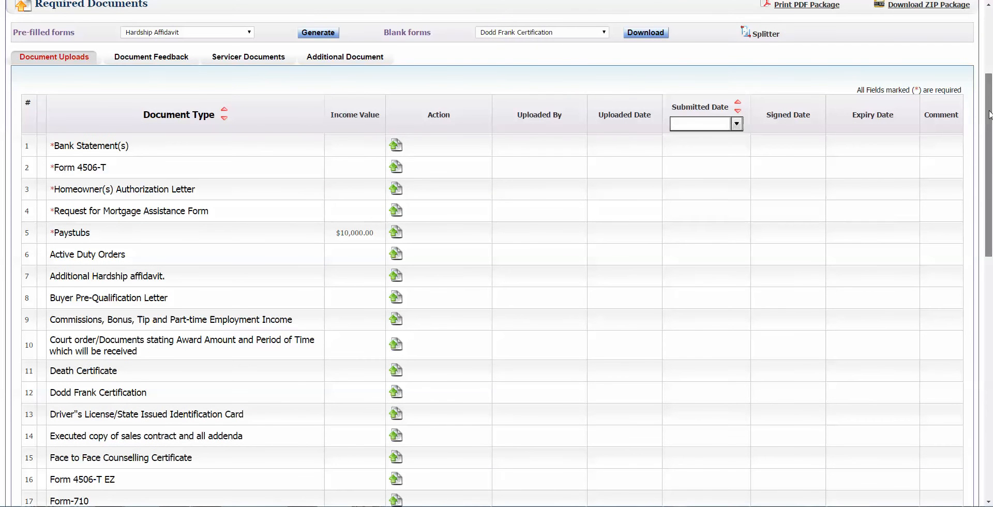
{"action": "scroll", "coordinate": [975, 163], "scroll_direction": "down", "scroll_amount": 13}
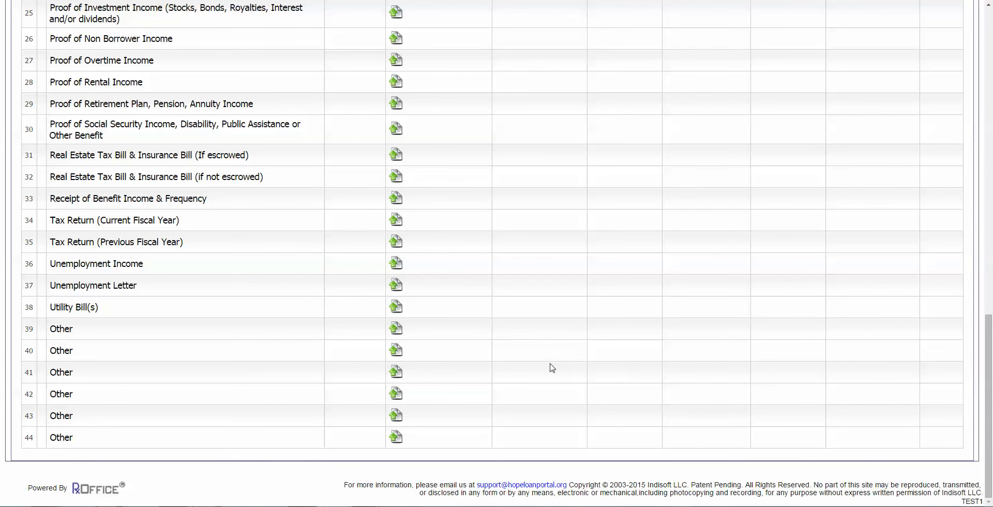
{"action": "left_click_drag", "start_coordinate": [982, 340], "coordinate": [983, 33]}
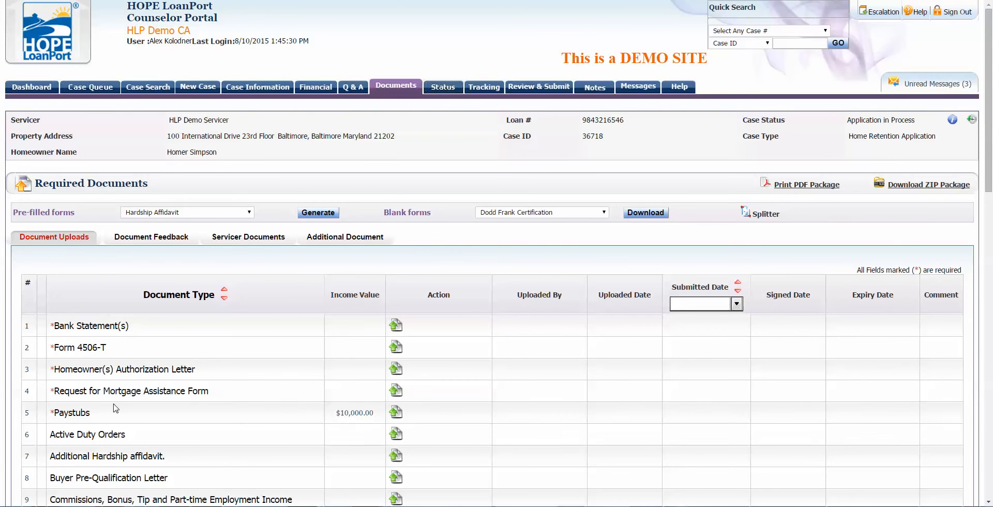
{"action": "mouse_move", "coordinate": [65, 410]}
Step: Start a Paystubs upload, browse the training folders and pick the HLP DEMO TEST DOCS zip
{"action": "left_click", "coordinate": [396, 412]}
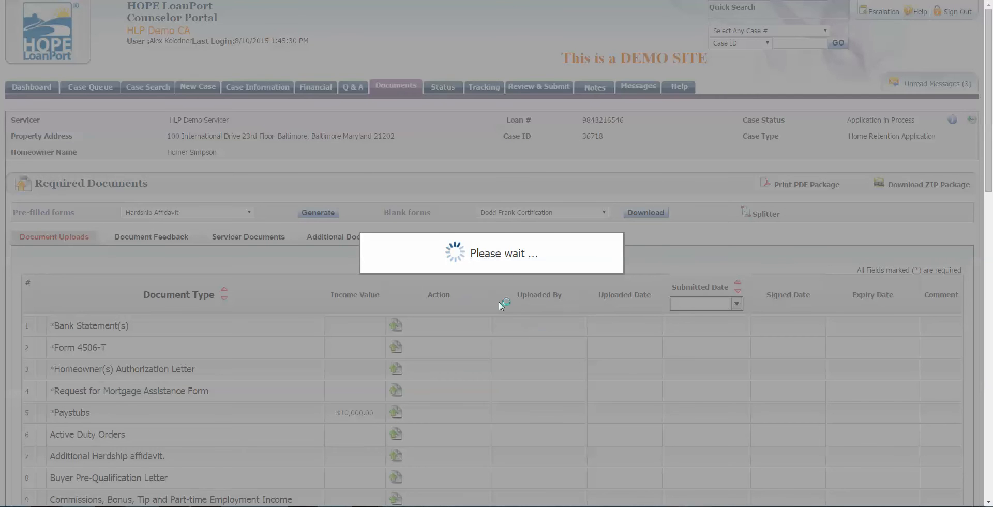
{"action": "left_click", "coordinate": [423, 228]}
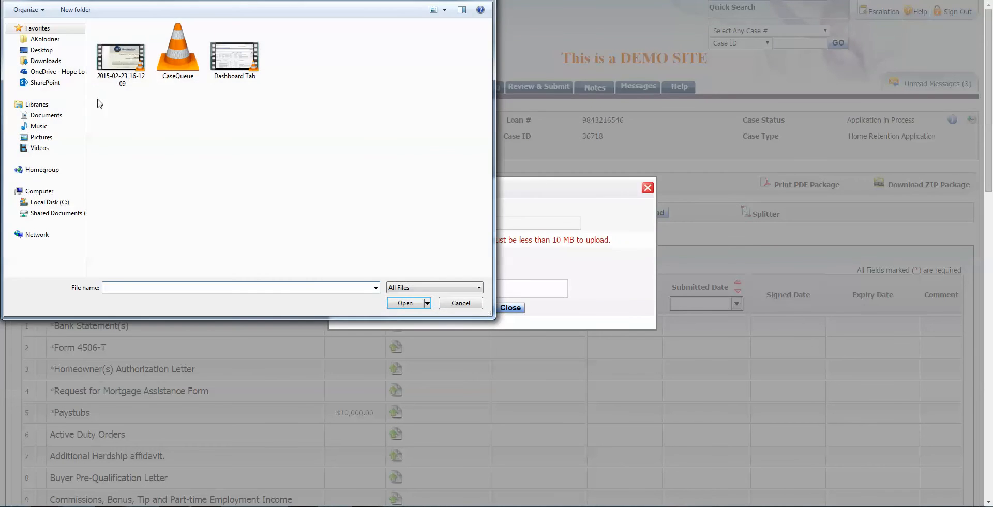
{"action": "left_click", "coordinate": [52, 71]}
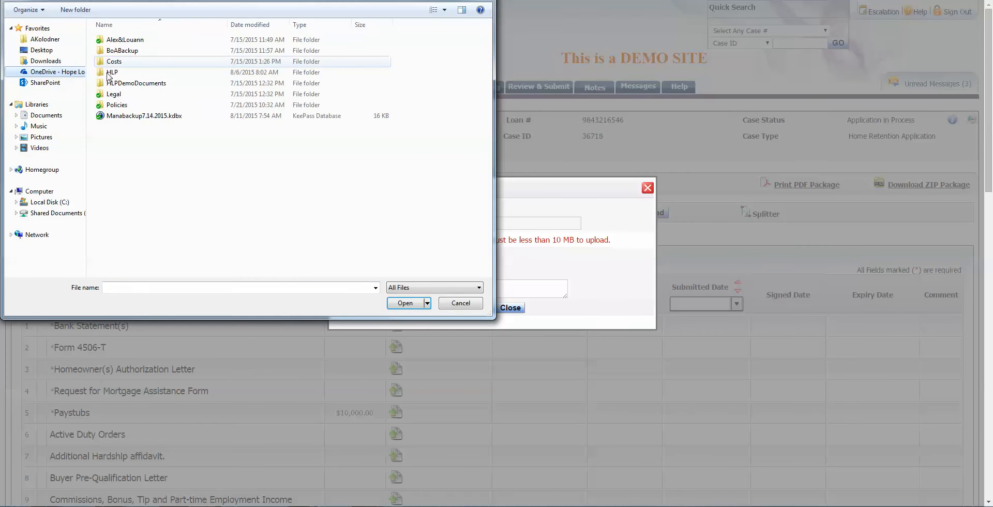
{"action": "left_click", "coordinate": [45, 82]}
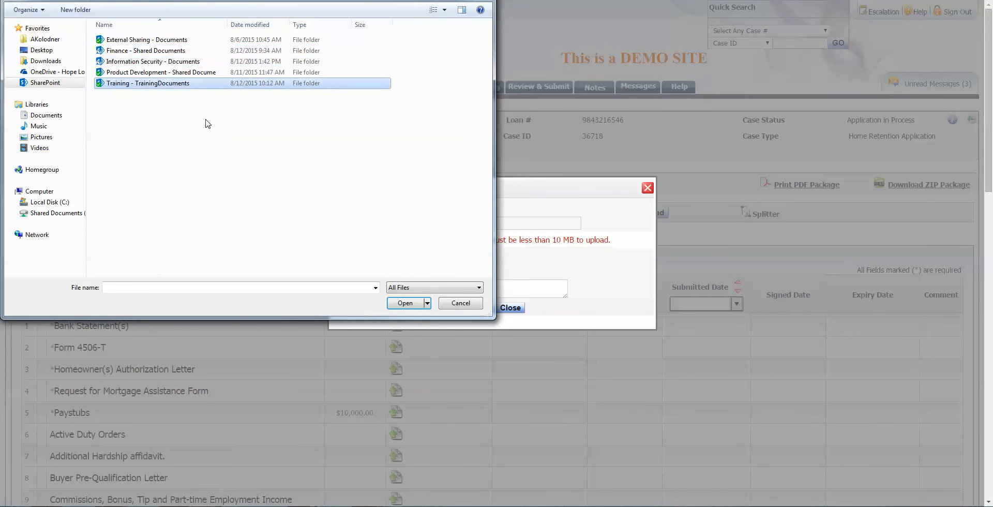
{"action": "key", "text": "Return"}
{"action": "double_click", "coordinate": [156, 51]}
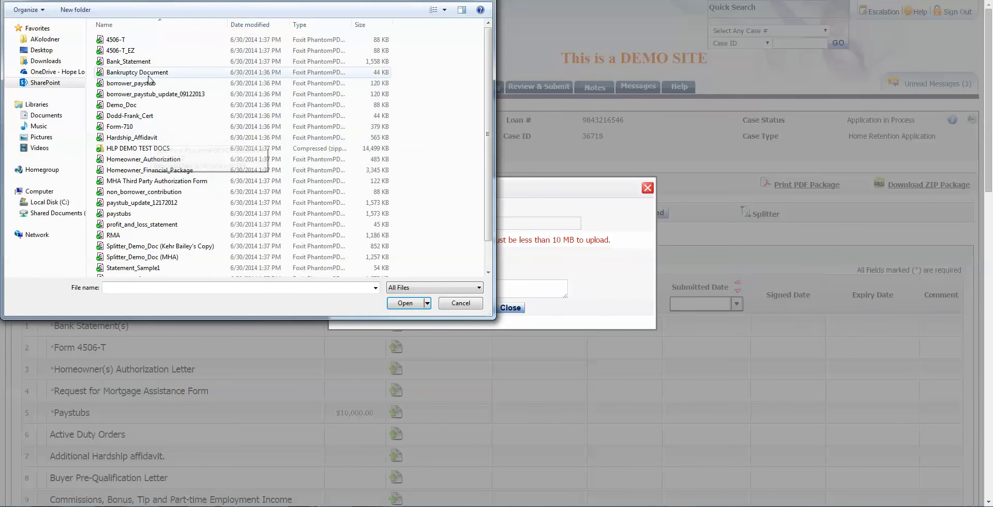
{"action": "left_click", "coordinate": [188, 213]}
{"action": "scroll", "coordinate": [188, 209], "scroll_direction": "down", "scroll_amount": 1}
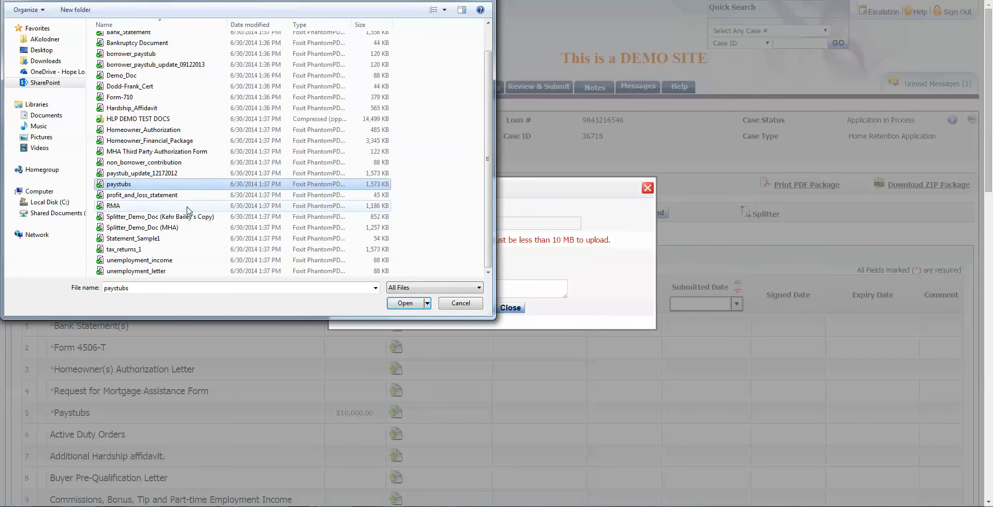
{"action": "scroll", "coordinate": [200, 202], "scroll_direction": "up", "scroll_amount": 1}
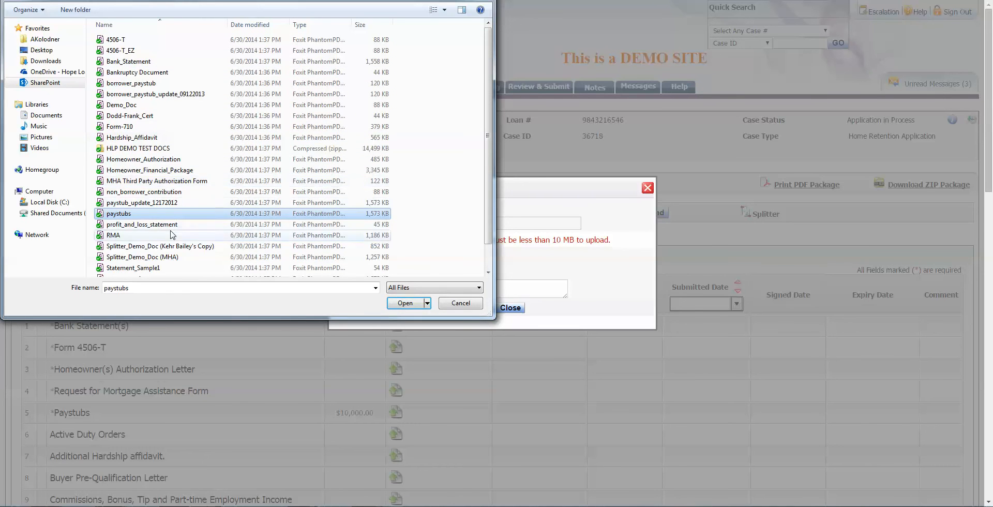
{"action": "scroll", "coordinate": [171, 235], "scroll_direction": "down", "scroll_amount": 1}
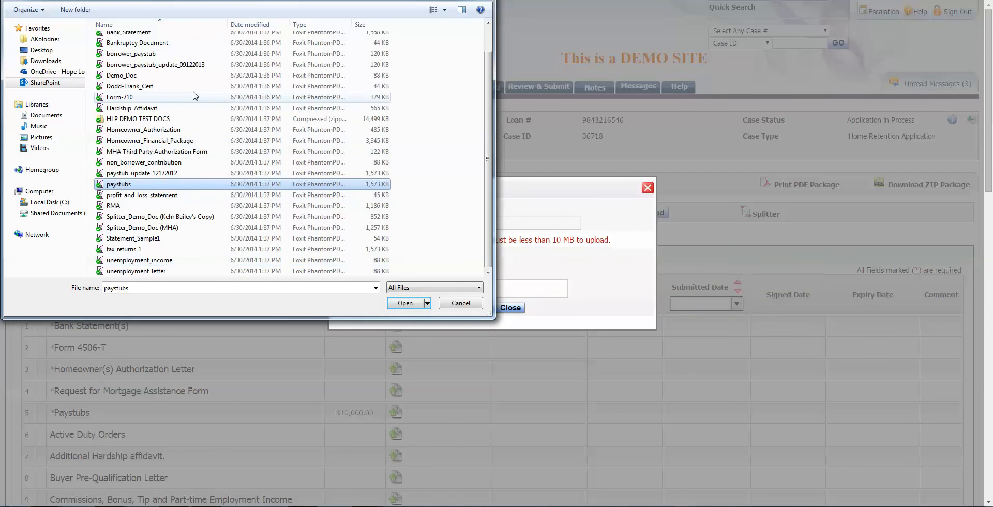
{"action": "double_click", "coordinate": [155, 118]}
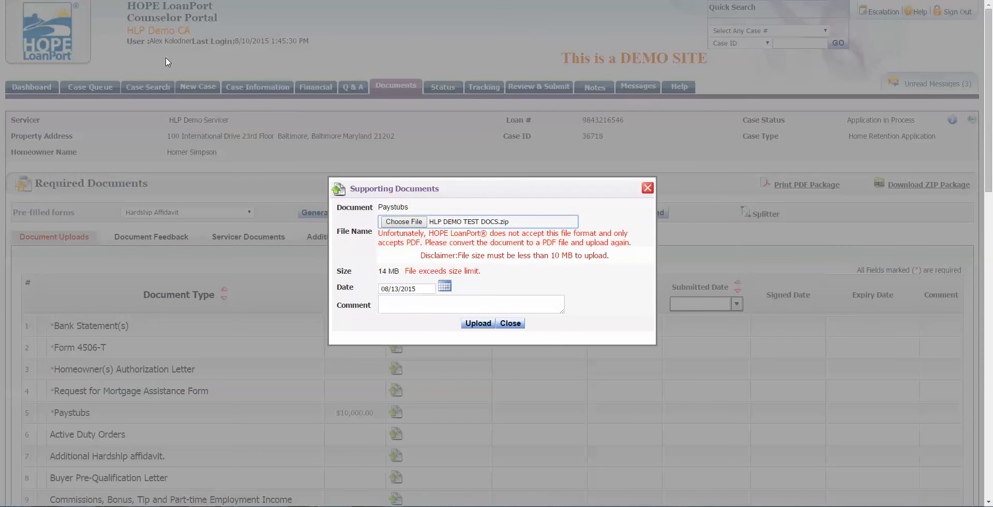
Step: Swap in Demo_Doc.pdf instead, add a comment about the last 90 days, and upload it
{"action": "left_click", "coordinate": [433, 222]}
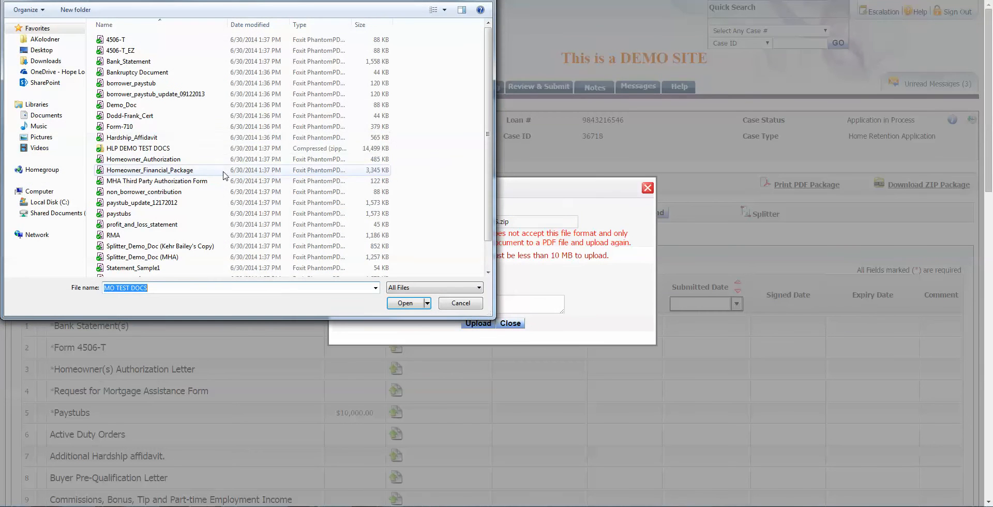
{"action": "left_click", "coordinate": [164, 106]}
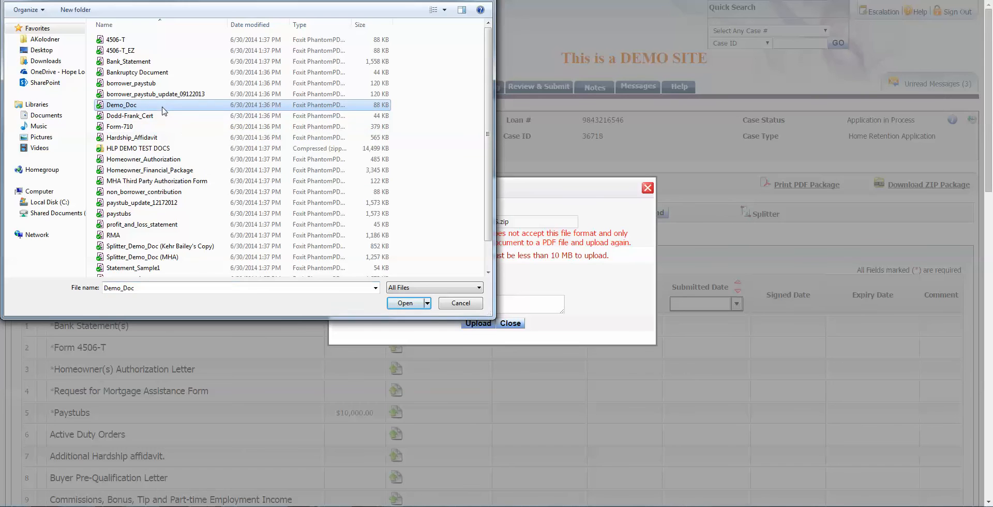
{"action": "left_click", "coordinate": [405, 303]}
{"action": "left_click", "coordinate": [437, 288]}
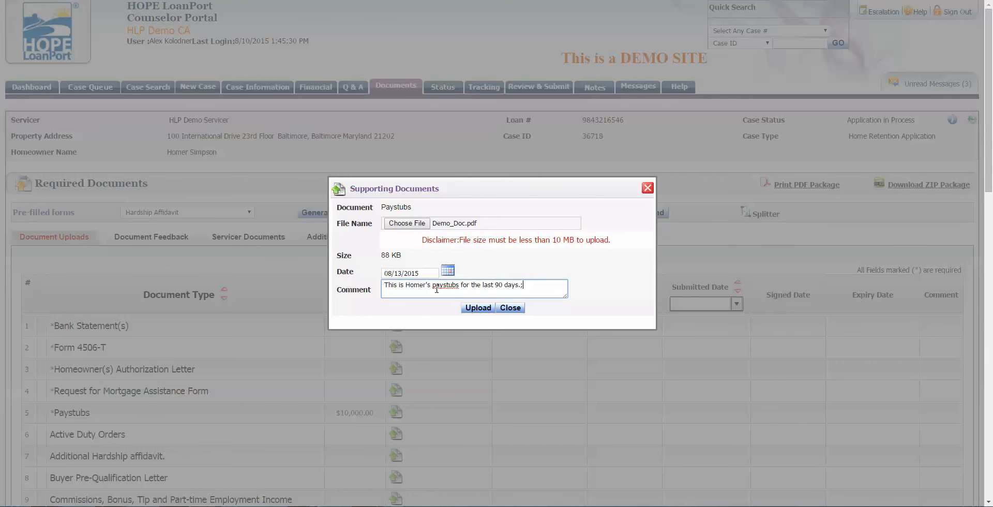
{"action": "left_click", "coordinate": [474, 308]}
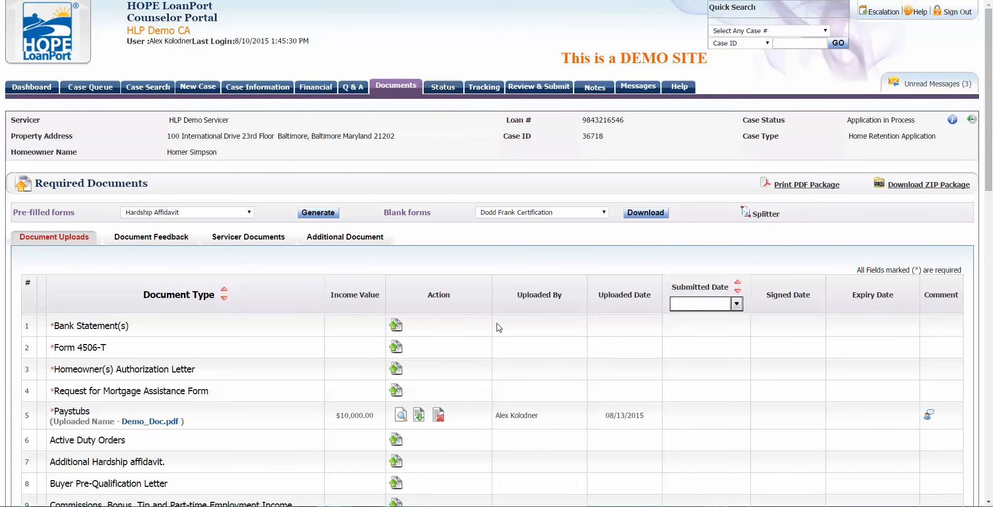
{"action": "scroll", "coordinate": [499, 327], "scroll_direction": "down", "scroll_amount": 1}
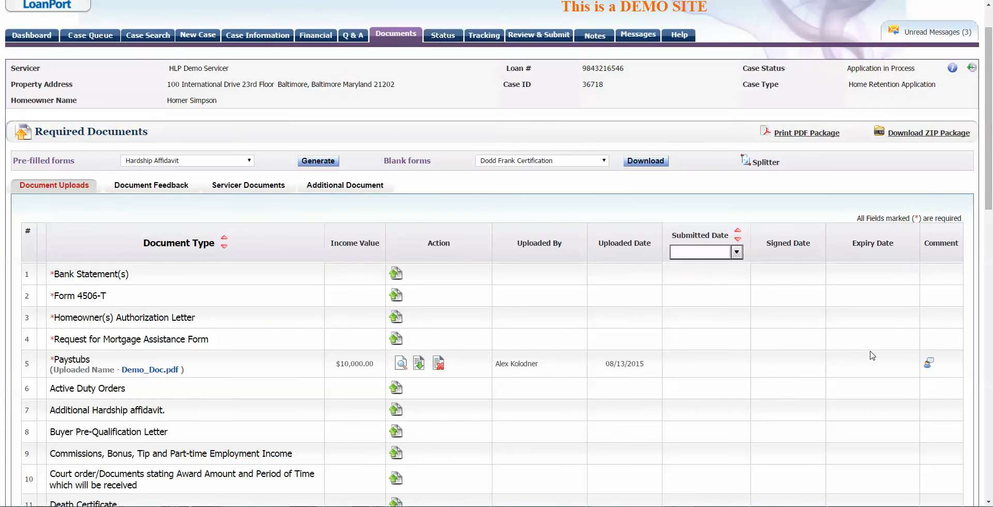
Step: Open the Document Splitter and choose Splitter_Demo_Doc (MHA).pdf as the file to split
{"action": "mouse_move", "coordinate": [930, 369]}
{"action": "left_click", "coordinate": [746, 164]}
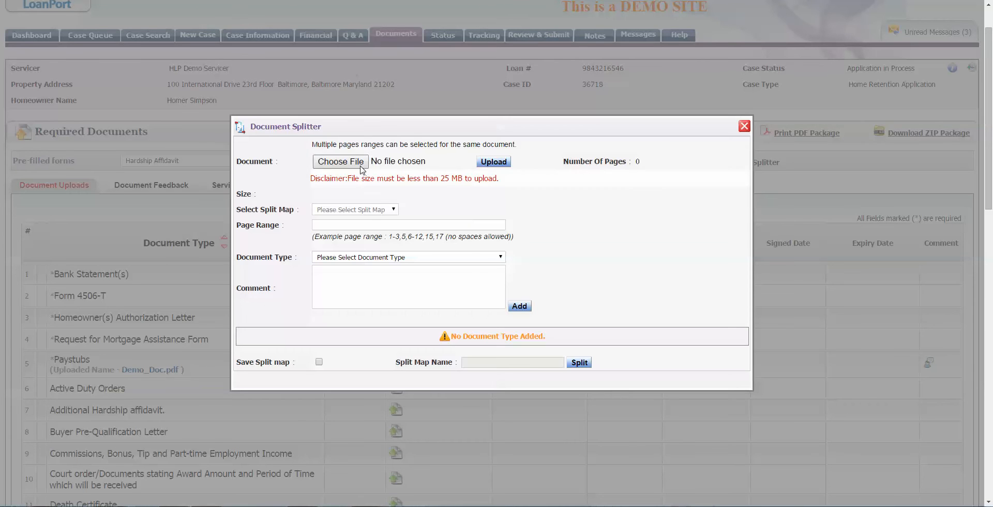
{"action": "left_click", "coordinate": [354, 163]}
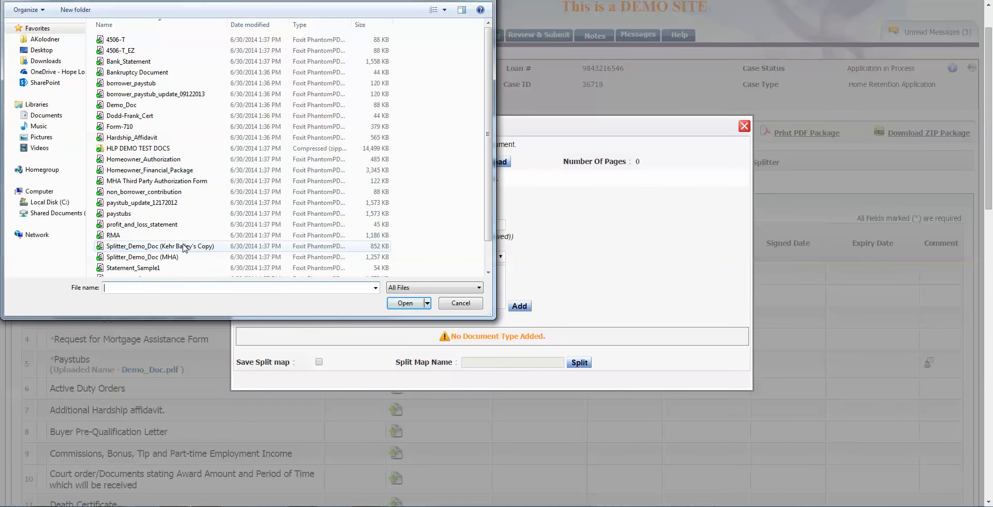
{"action": "left_click", "coordinate": [176, 257]}
{"action": "left_click", "coordinate": [393, 304]}
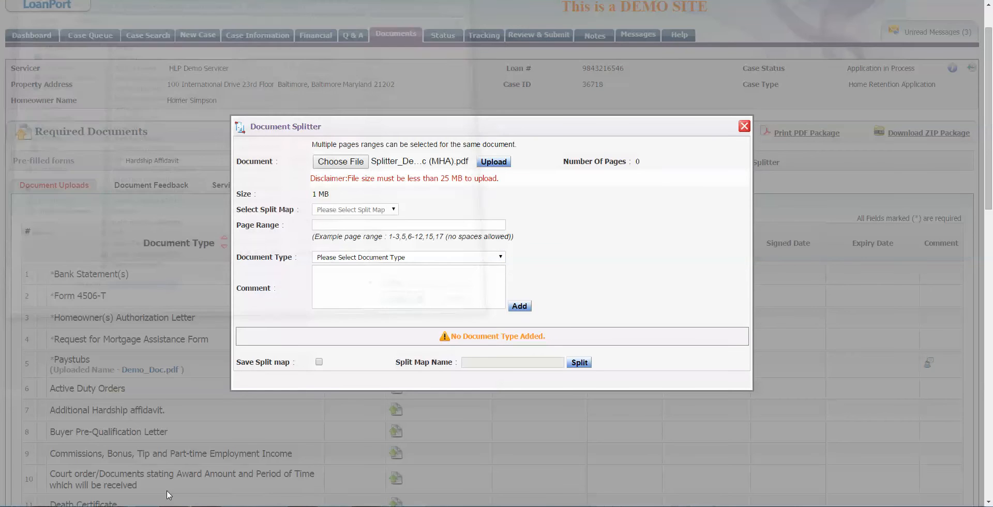
Step: Move the TrainingDocuments folder window to the other screen and maximize the PDF viewer here
{"action": "mouse_move", "coordinate": [124, 504]}
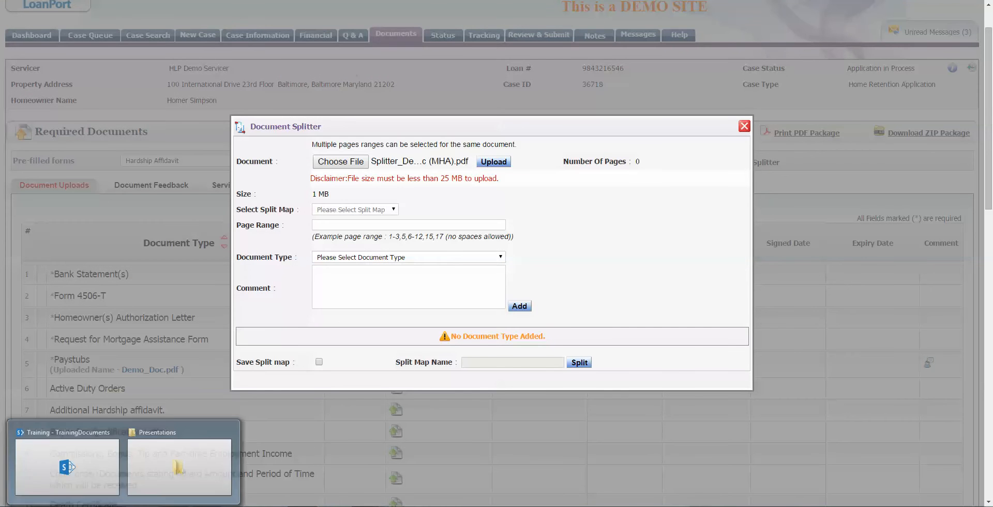
{"action": "left_click", "coordinate": [68, 469]}
{"action": "left_click_drag", "start_coordinate": [496, 42], "coordinate": [992, 80]}
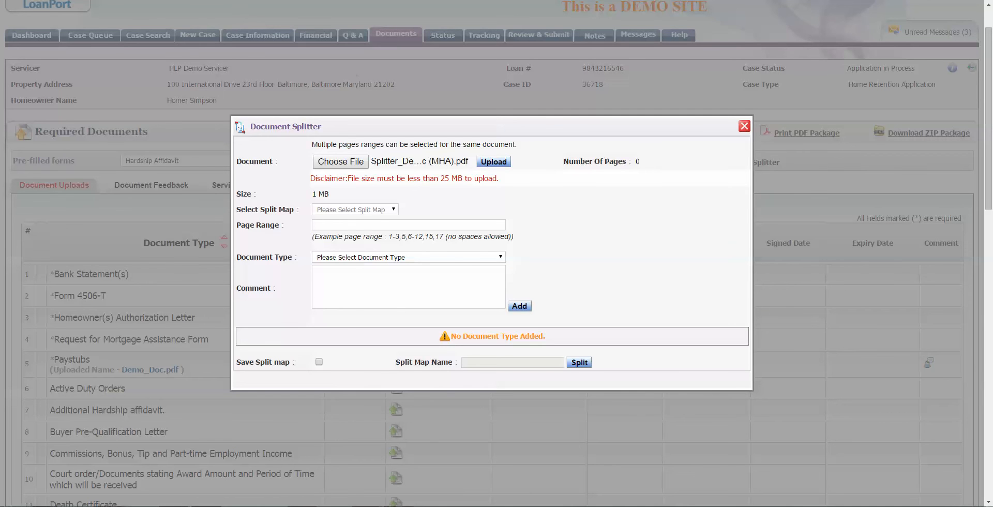
{"action": "left_click_drag", "start_coordinate": [992, 36], "coordinate": [462, 1]}
Step: Page through the splitter demo PDF's first eight pages, including the income documentation on page 4
{"action": "scroll", "coordinate": [466, 221], "scroll_direction": "down", "scroll_amount": 3, "text": "ctrl"}
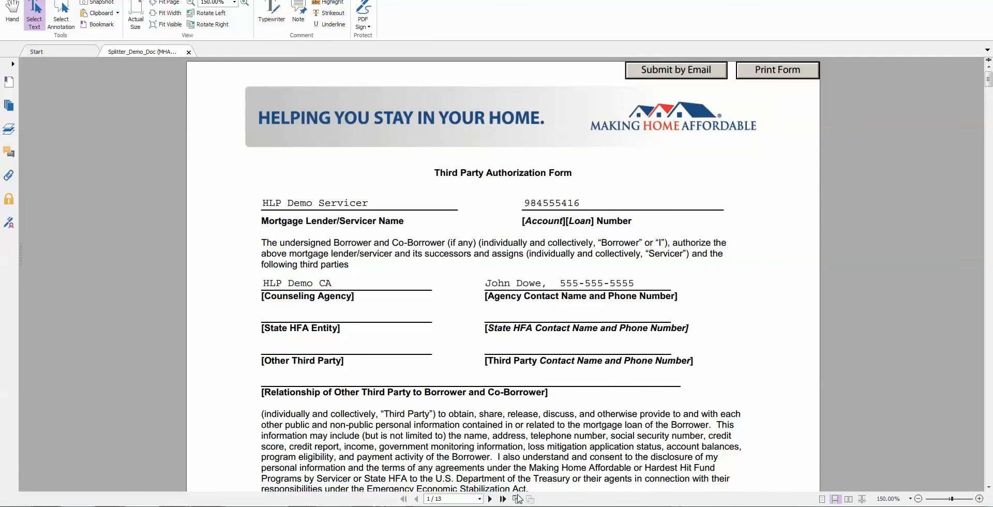
{"action": "left_click", "coordinate": [490, 498]}
{"action": "left_click", "coordinate": [490, 498]}
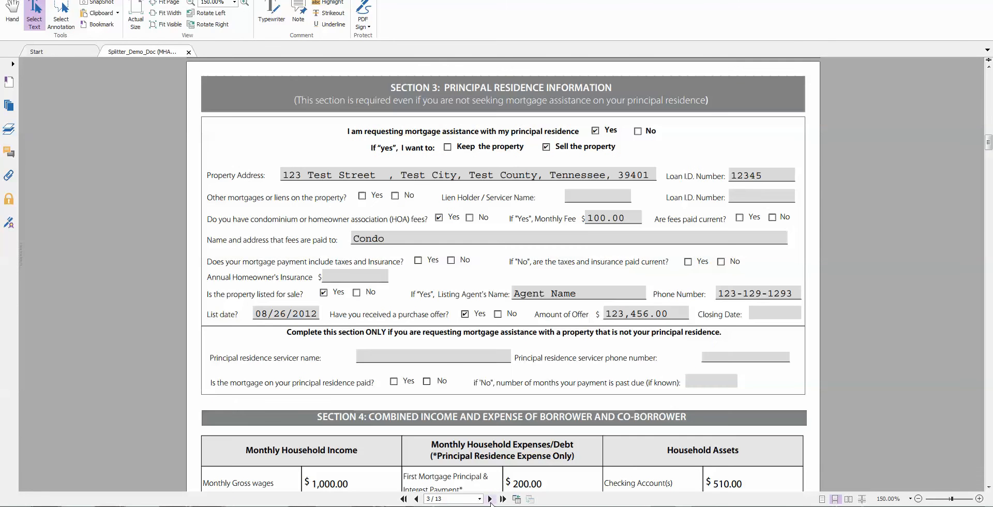
{"action": "left_click", "coordinate": [417, 499]}
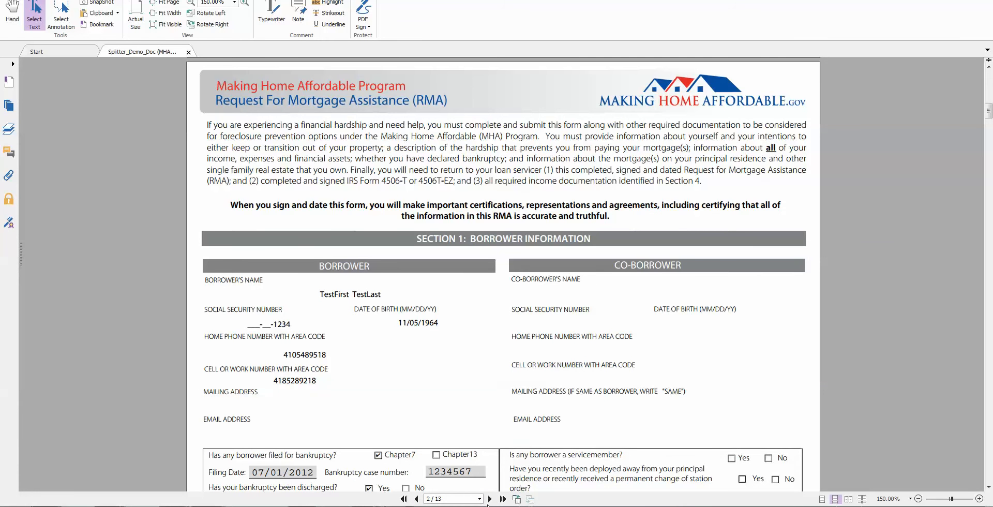
{"action": "left_click", "coordinate": [490, 499]}
{"action": "left_click", "coordinate": [490, 498]}
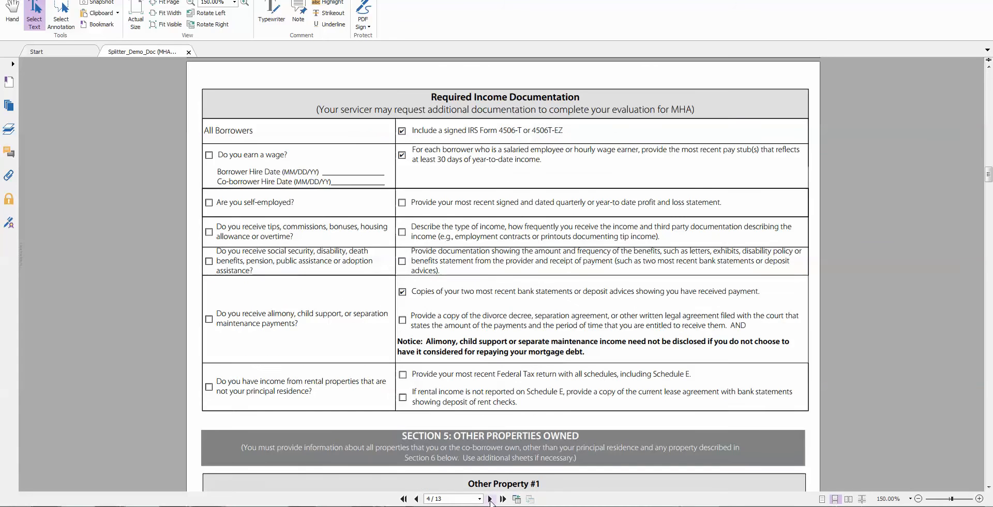
{"action": "left_click", "coordinate": [490, 499]}
{"action": "left_click", "coordinate": [489, 498]}
{"action": "left_click", "coordinate": [490, 499]}
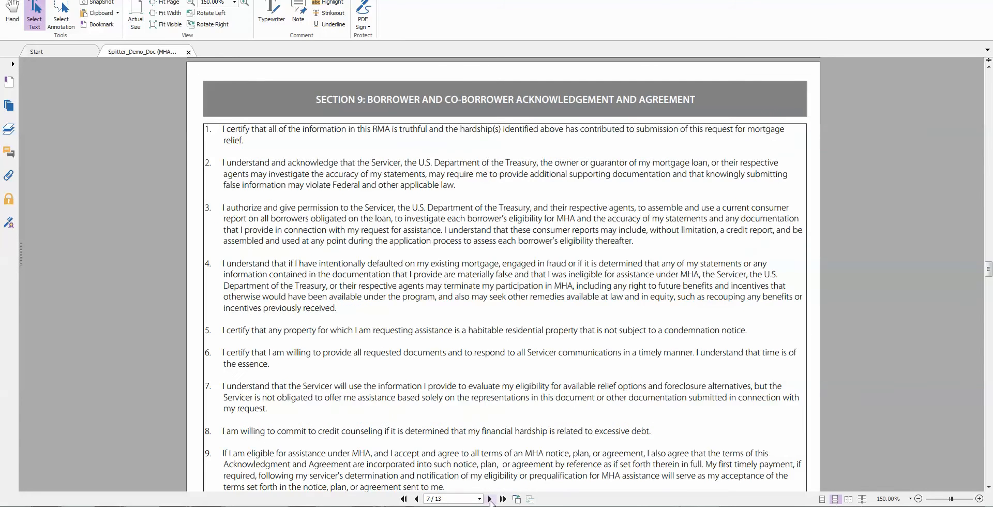
{"action": "left_click", "coordinate": [490, 499]}
Step: Continue through Form 4506-T, its instructions, the payslip and final bank statement, then minimize Foxit
{"action": "left_click", "coordinate": [490, 499]}
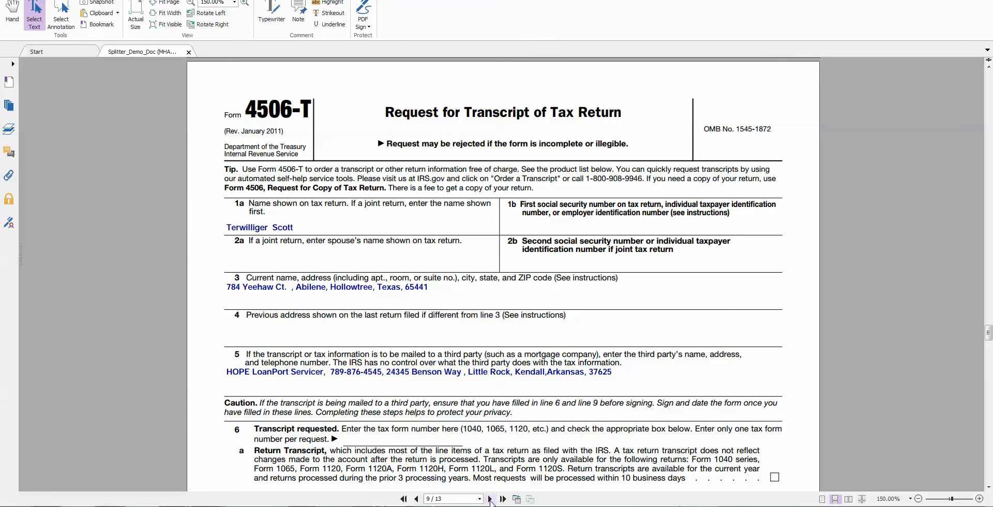
{"action": "left_click", "coordinate": [489, 499]}
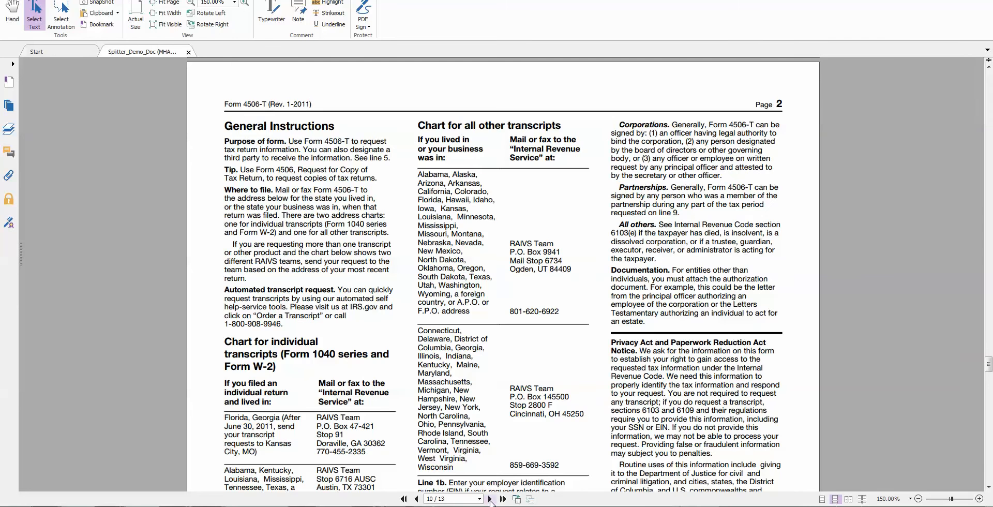
{"action": "left_click", "coordinate": [490, 499]}
{"action": "left_click", "coordinate": [490, 498]}
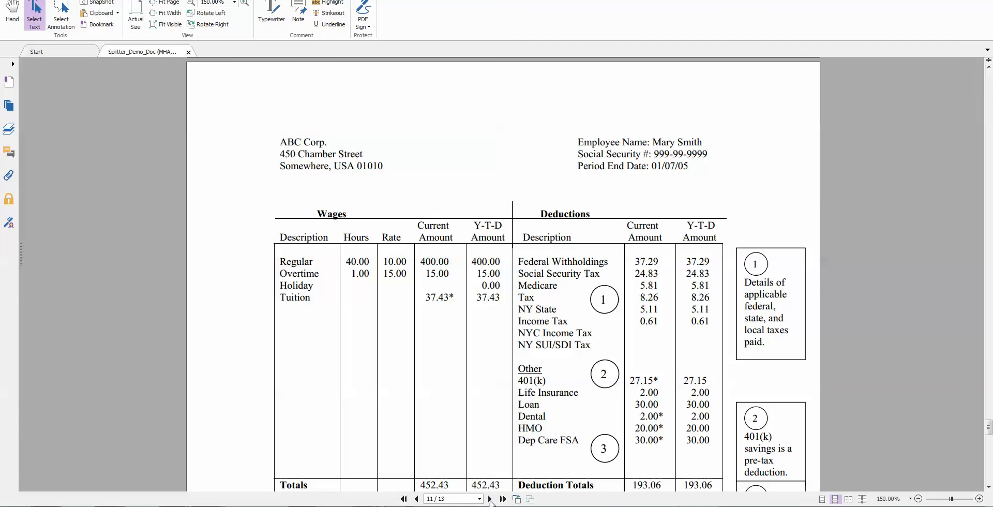
{"action": "left_click", "coordinate": [490, 498]}
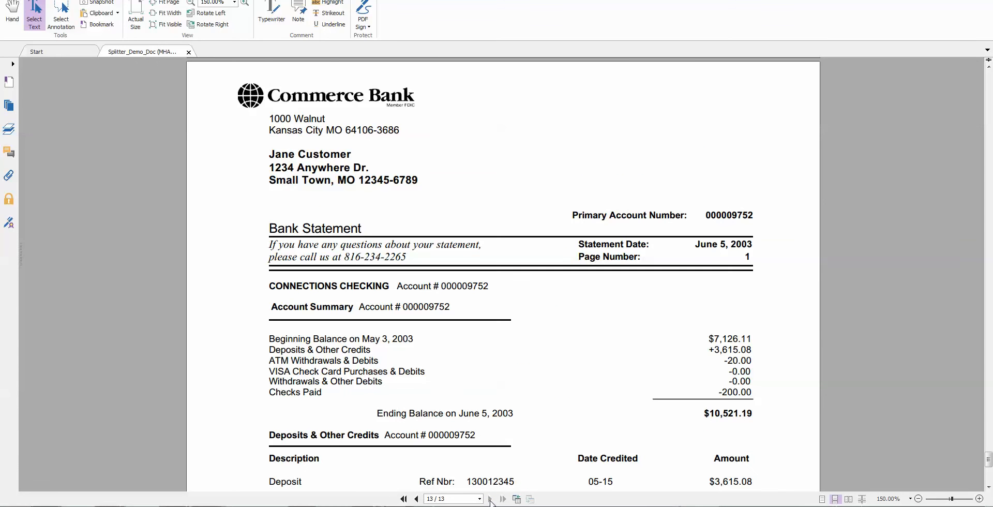
{"action": "left_click_drag", "start_coordinate": [520, 0], "coordinate": [517, 0]}
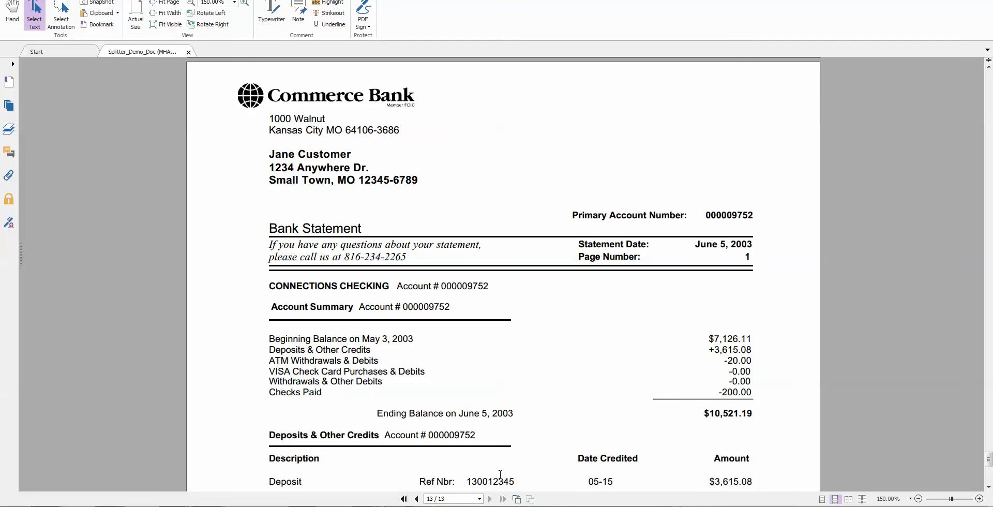
{"action": "left_click", "coordinate": [937, 0]}
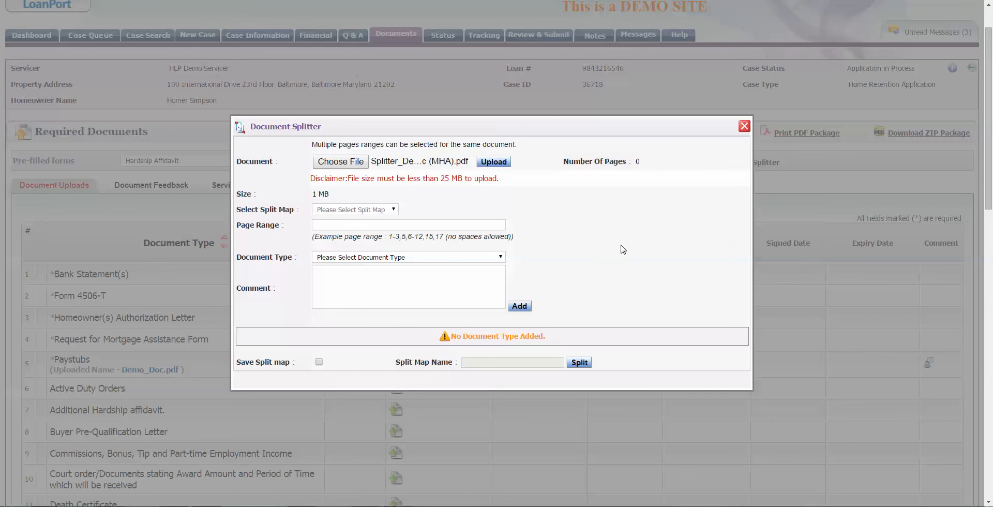
Step: Upload Splitter_Demo_Doc (MHA).pdf into the splitter and peek at the saved split maps without choosing one
{"action": "left_click", "coordinate": [504, 162]}
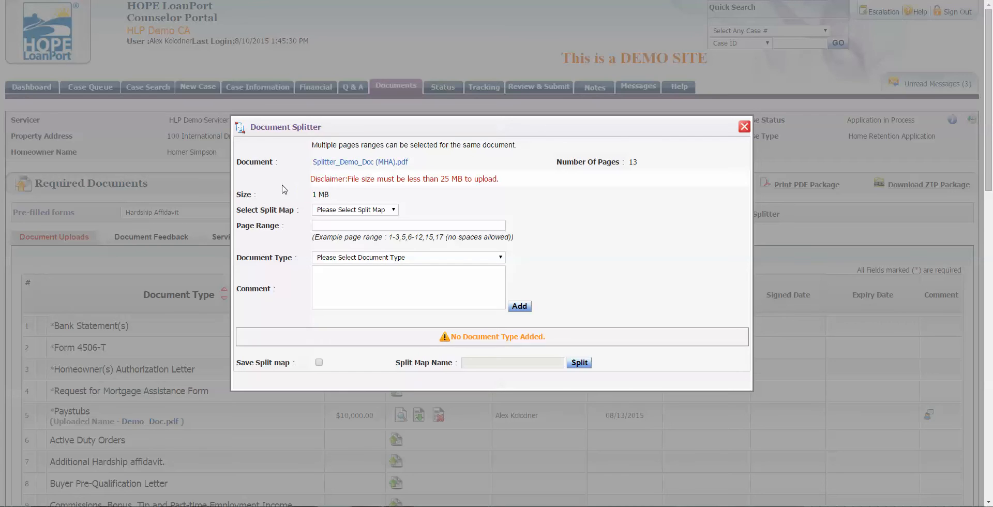
{"action": "left_click_drag", "start_coordinate": [237, 210], "coordinate": [265, 211]}
{"action": "left_click", "coordinate": [269, 211]}
{"action": "left_click", "coordinate": [354, 210]}
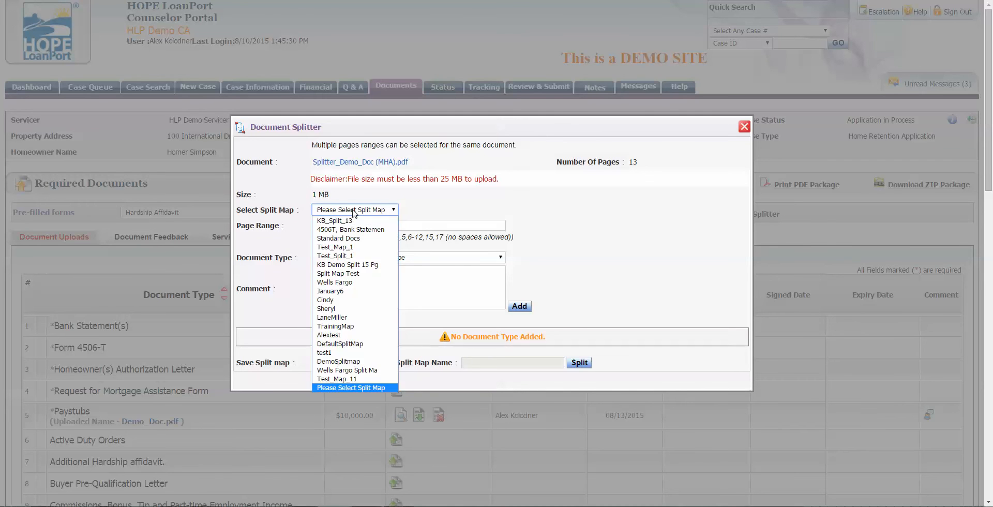
{"action": "left_click", "coordinate": [599, 257]}
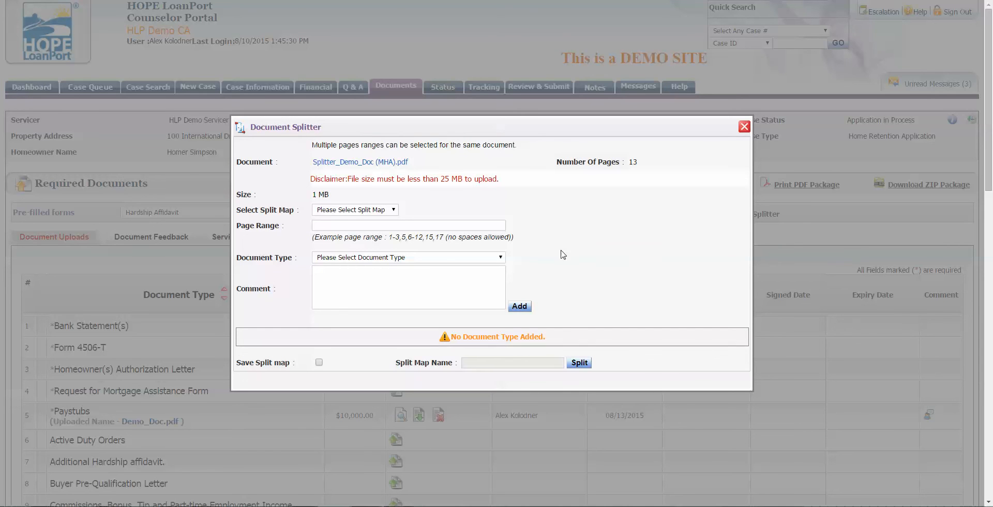
Step: Map pages 1-2 as Bank Statement(s) with the comment 'here are the bank statements'
{"action": "left_click", "coordinate": [489, 230]}
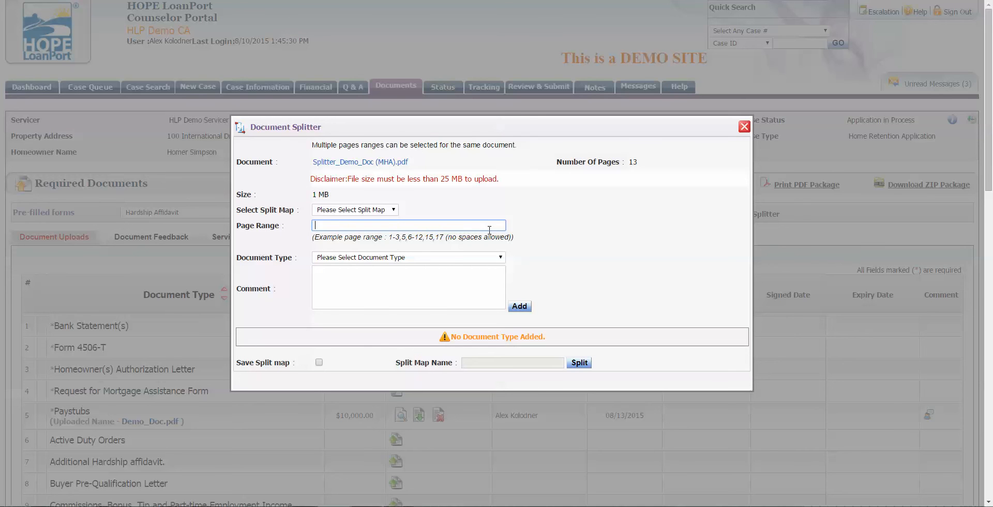
{"action": "type", "text": "1-2"}
{"action": "left_click", "coordinate": [429, 257]}
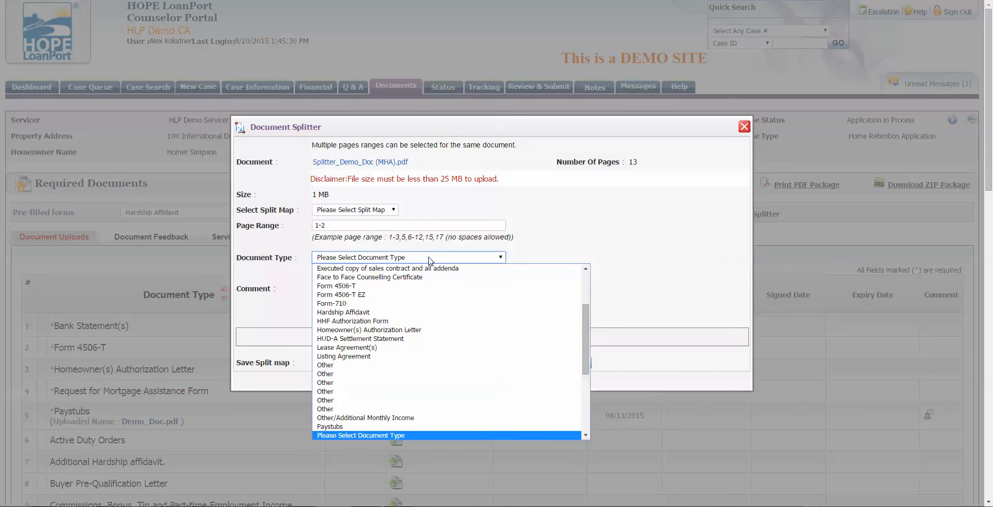
{"action": "key", "text": "b"}
{"action": "key", "text": "Return"}
{"action": "left_click", "coordinate": [428, 270]}
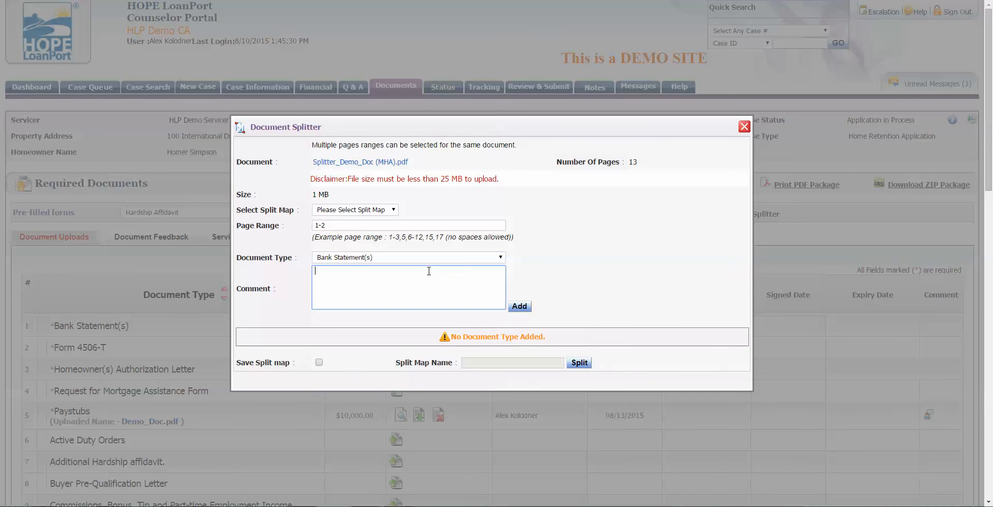
{"action": "type", "text": "here are the bank statements"}
{"action": "left_click", "coordinate": [515, 305]}
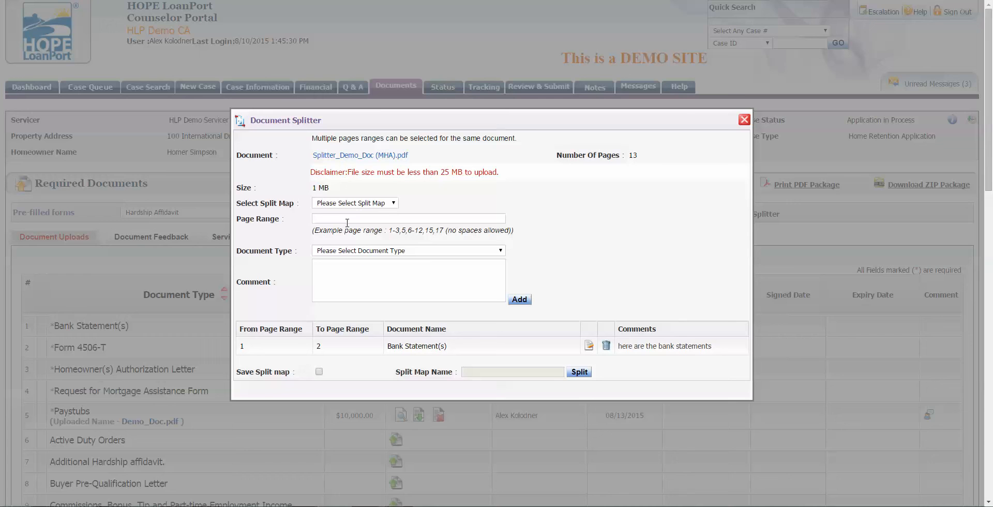
Step: Map pages 3-5 as Form 4506-T and add them to the split list
{"action": "left_click", "coordinate": [347, 222]}
{"action": "type", "text": "3-5"}
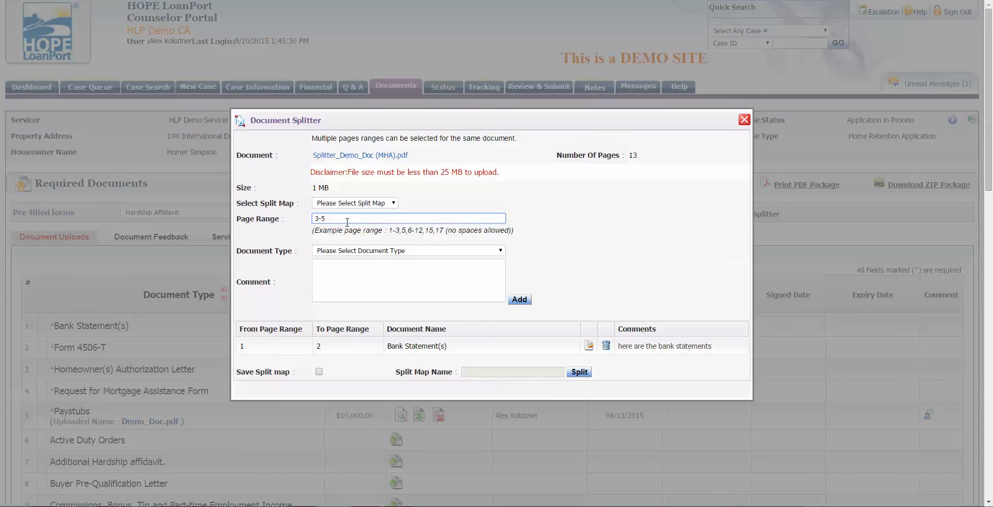
{"action": "key", "text": "Tab"}
{"action": "left_click", "coordinate": [370, 250]}
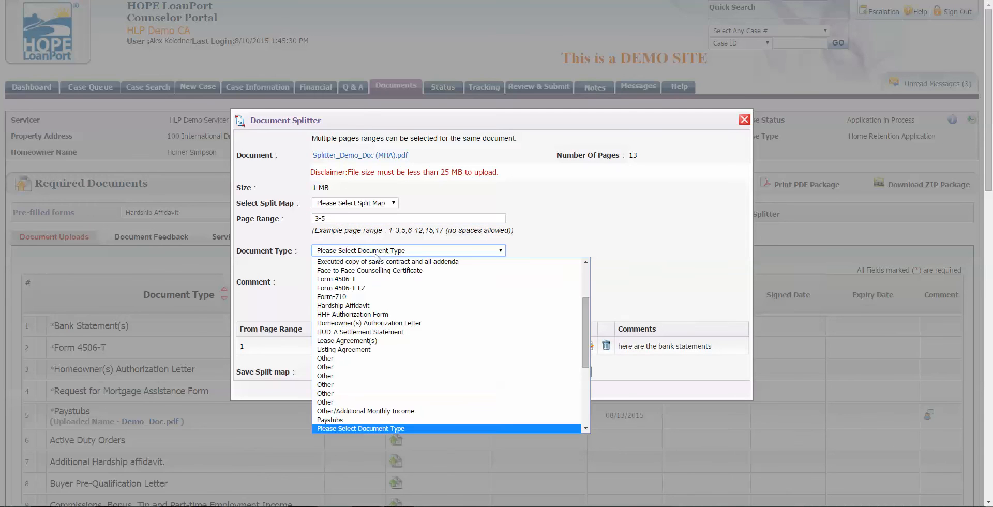
{"action": "left_click", "coordinate": [362, 279]}
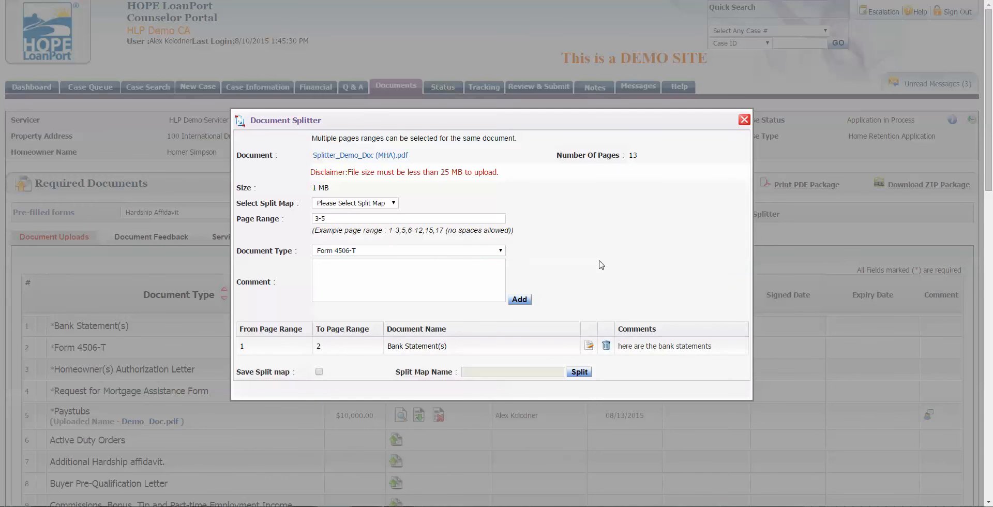
{"action": "left_click", "coordinate": [518, 300]}
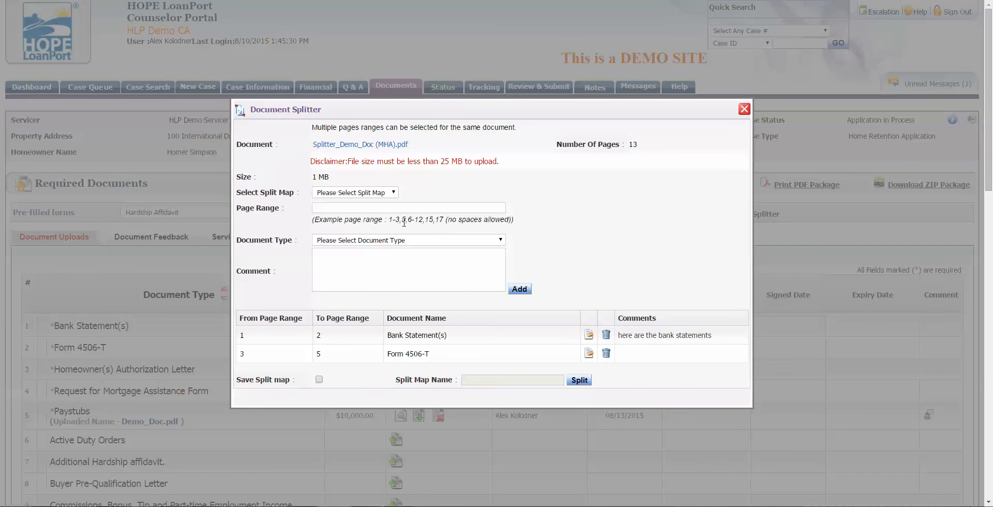
{"action": "left_click", "coordinate": [381, 207]}
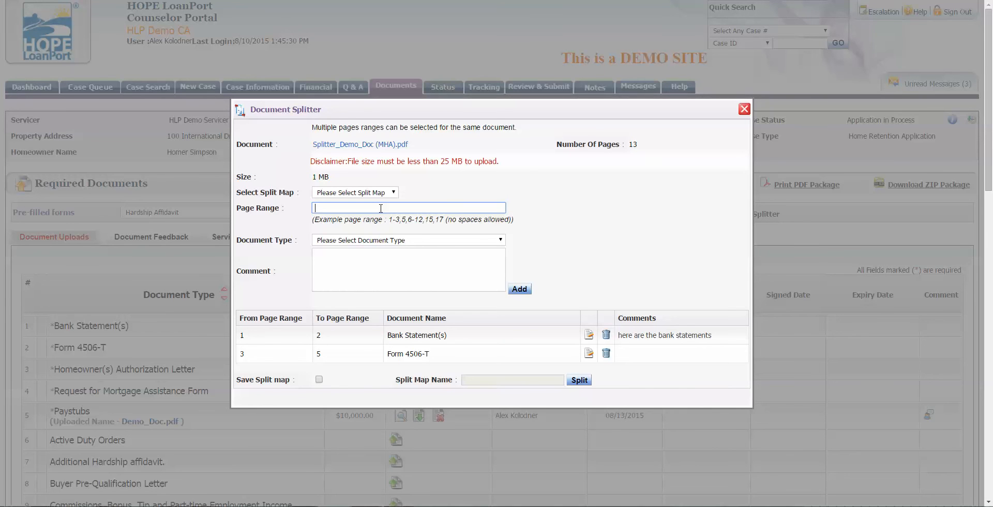
Step: Add pages 6-8 to the split map as Homeowner(s) Authorization Letter
{"action": "type", "text": "6-8"}
{"action": "left_click", "coordinate": [397, 240]}
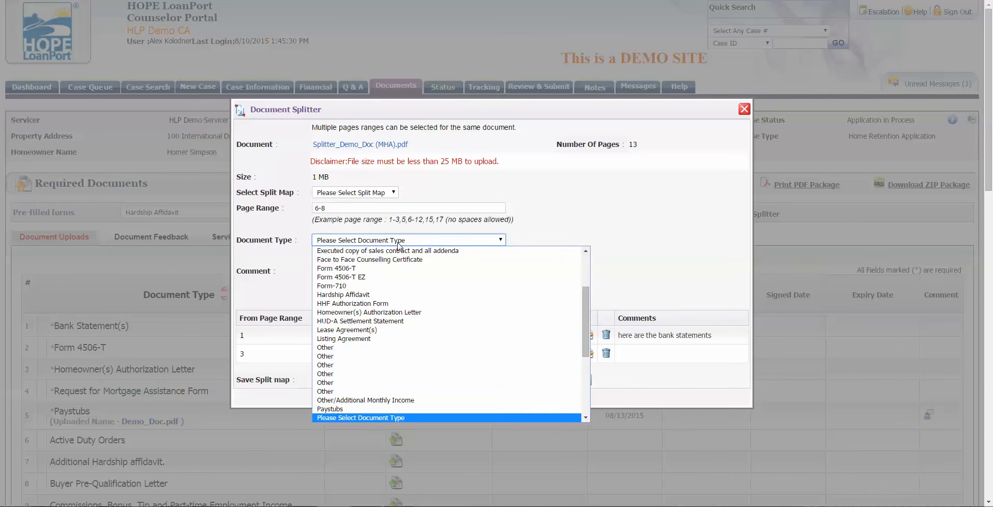
{"action": "left_click", "coordinate": [411, 312]}
{"action": "left_click", "coordinate": [519, 289]}
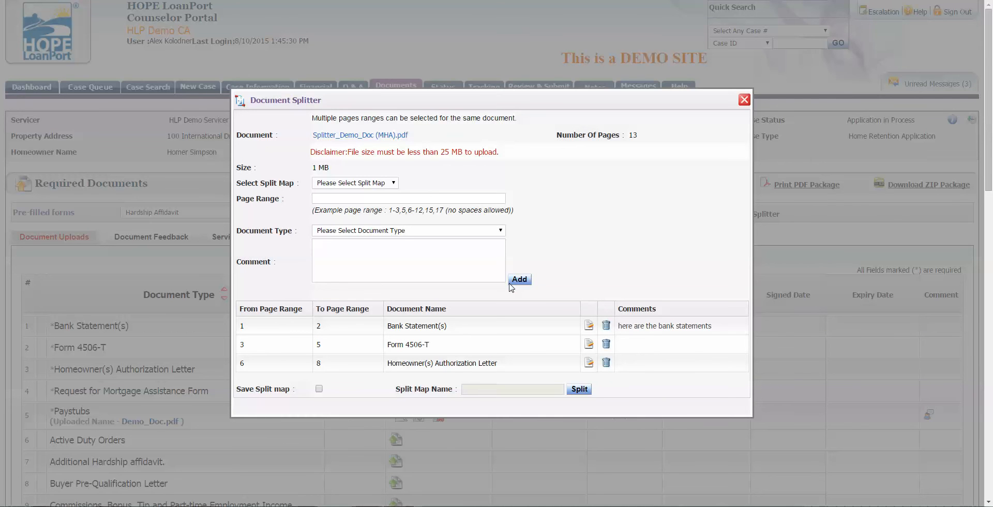
Step: Add page 9 to the split map as Request for Mortgage Assistance Form
{"action": "left_click", "coordinate": [361, 197]}
{"action": "type", "text": "9"}
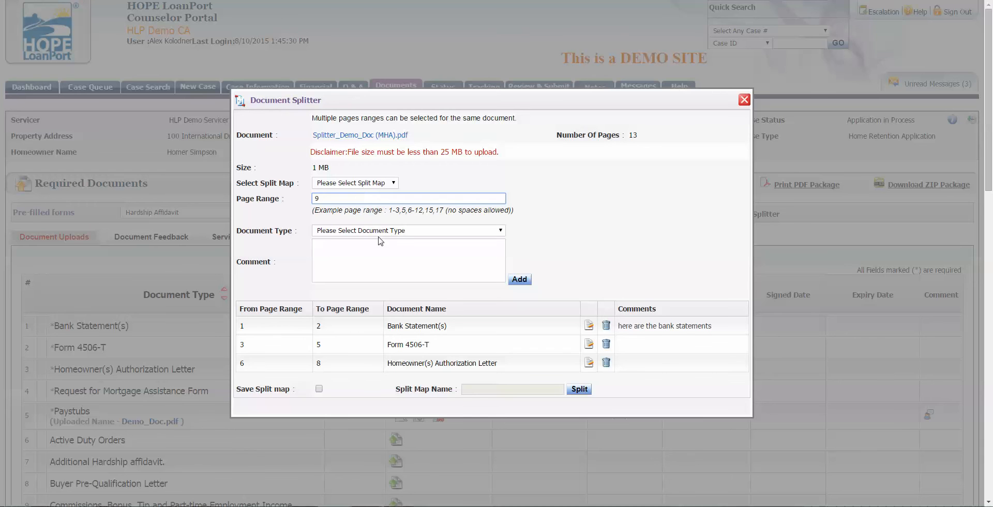
{"action": "left_click", "coordinate": [380, 234]}
{"action": "key", "text": "r"}
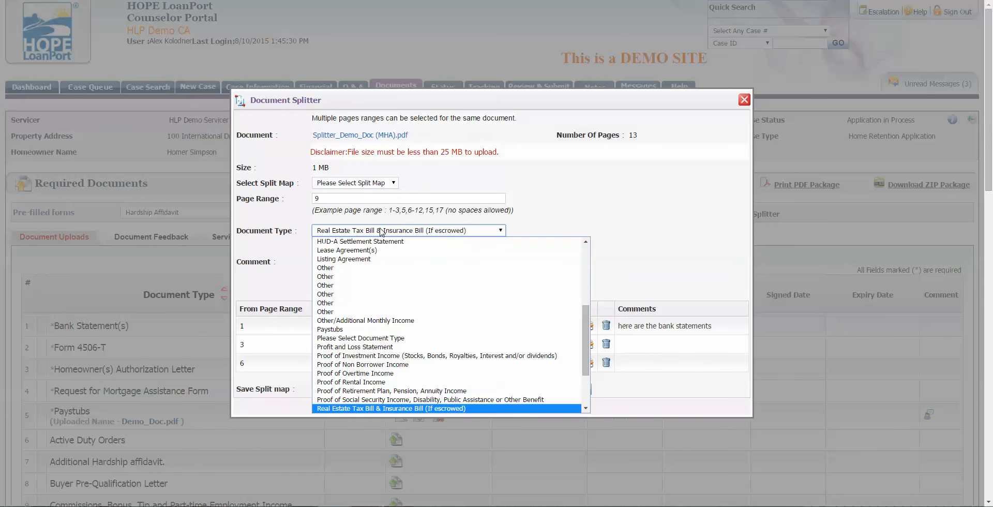
{"action": "scroll", "coordinate": [382, 248], "scroll_direction": "down", "scroll_amount": 3}
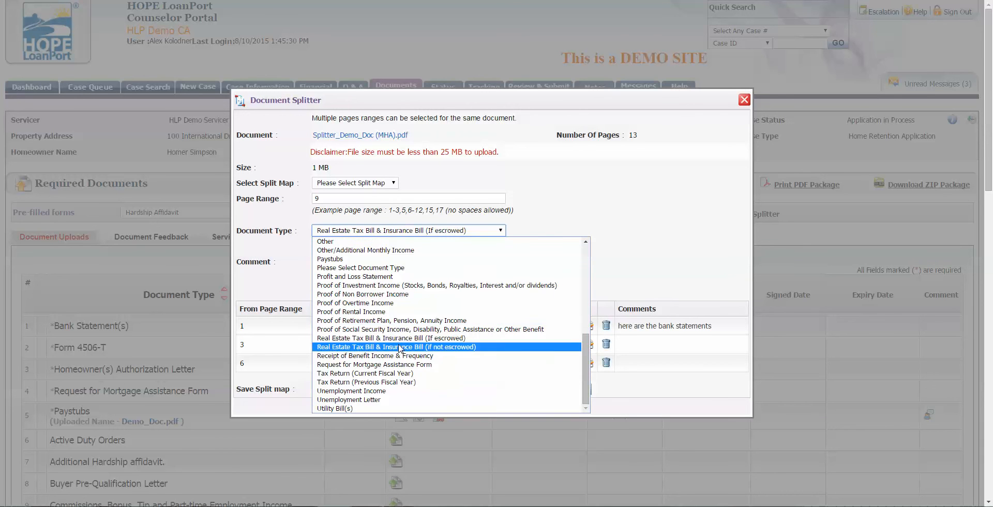
{"action": "left_click", "coordinate": [400, 364]}
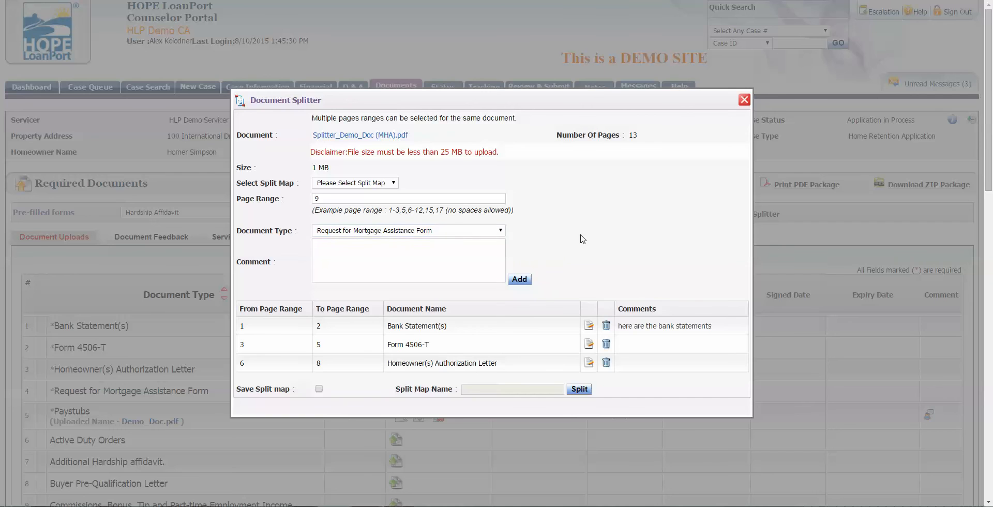
{"action": "left_click", "coordinate": [516, 279]}
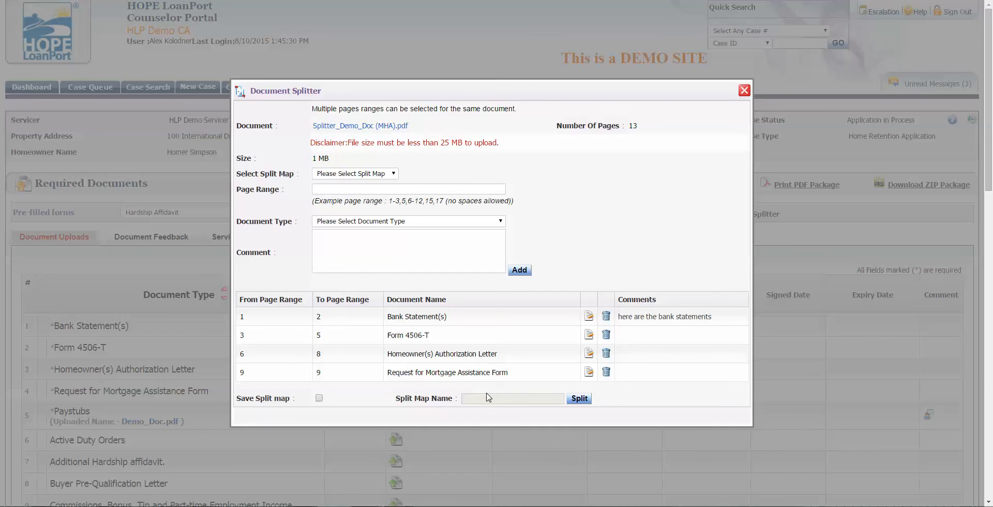
Step: Split the 13-page PDF into its four mapped documents and check the refreshed uploads list
{"action": "left_click", "coordinate": [579, 399]}
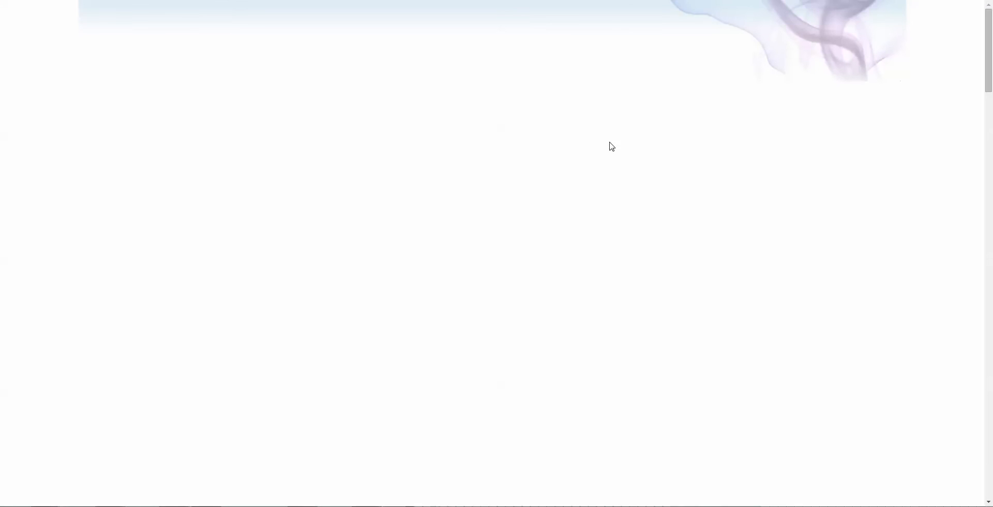
{"action": "scroll", "coordinate": [464, 341], "scroll_direction": "down", "scroll_amount": 1}
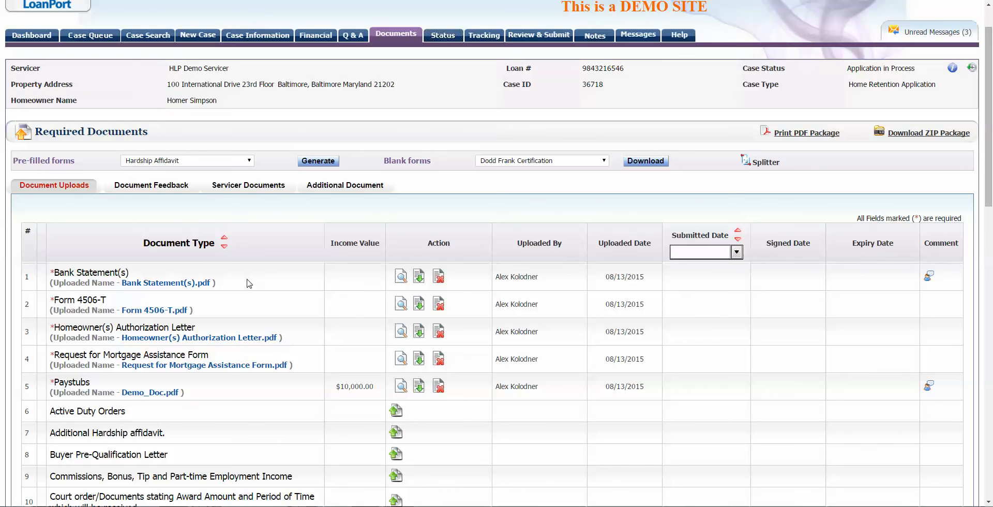
Step: Remove the Bank Statement(s) upload and review the archived file in its Documents History
{"action": "left_click", "coordinate": [437, 278]}
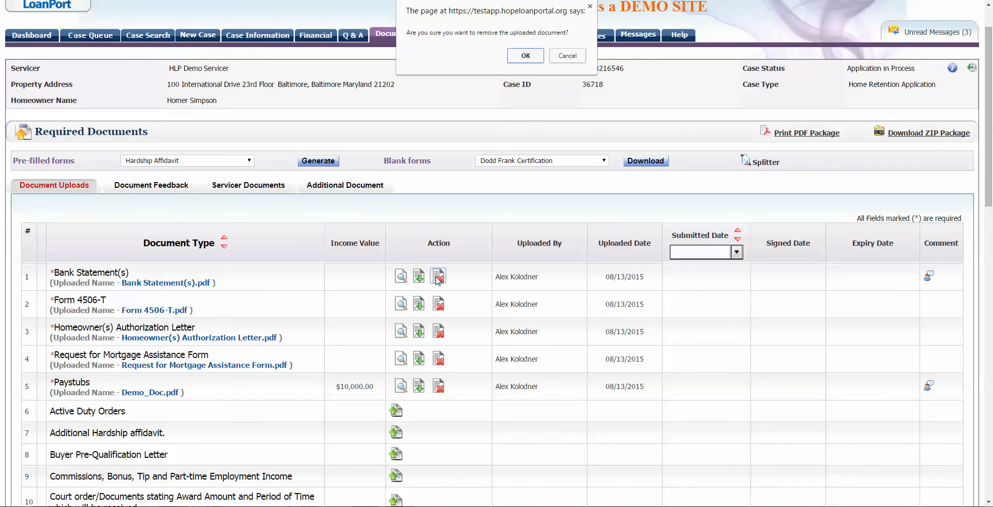
{"action": "left_click", "coordinate": [526, 57]}
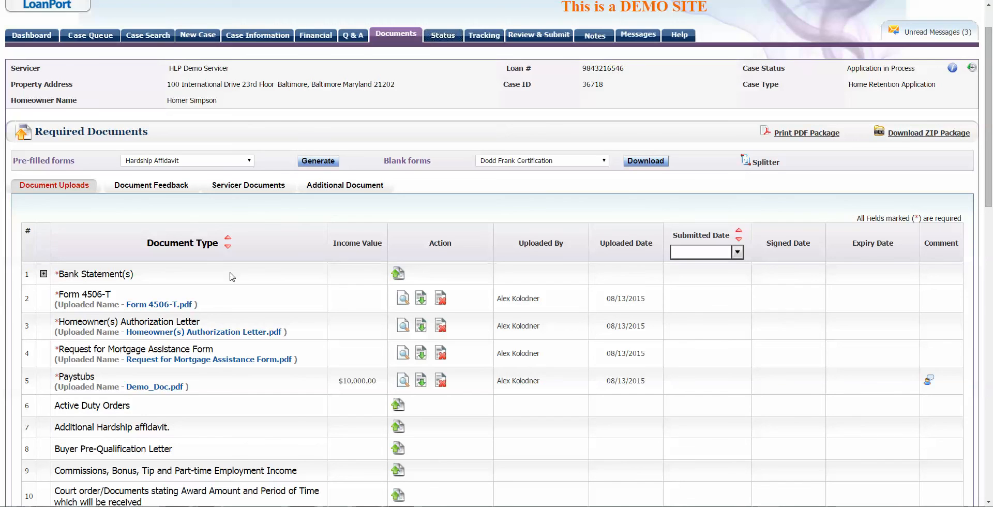
{"action": "left_click", "coordinate": [44, 275]}
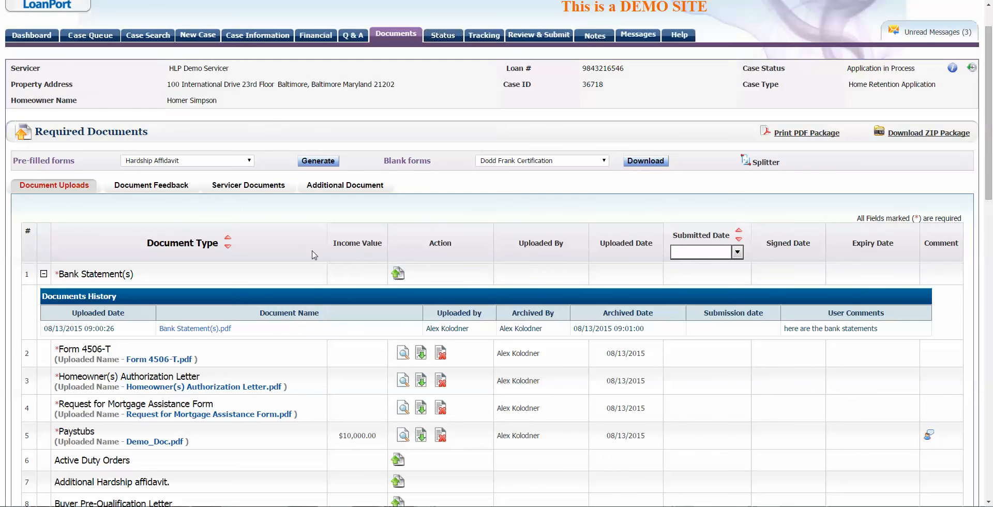
{"action": "left_click", "coordinate": [45, 274]}
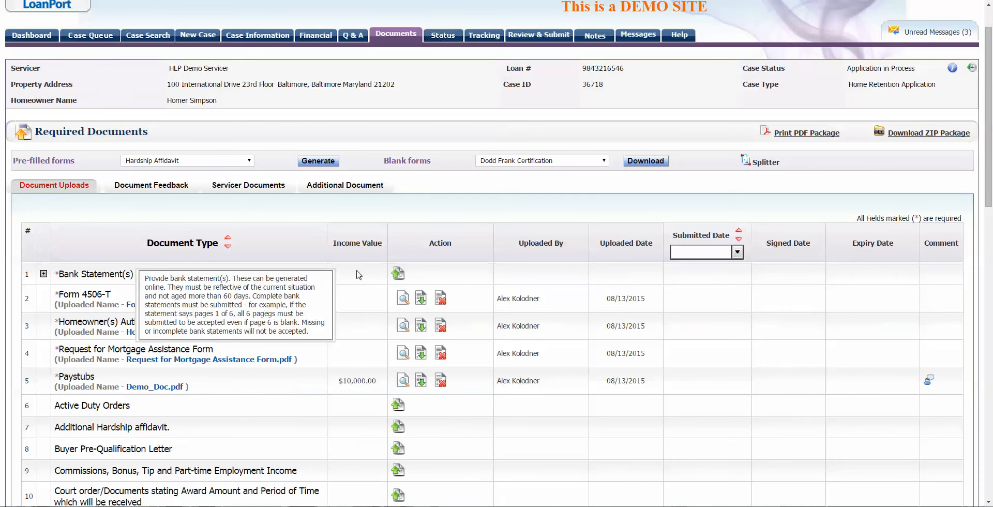
{"action": "left_click", "coordinate": [397, 273]}
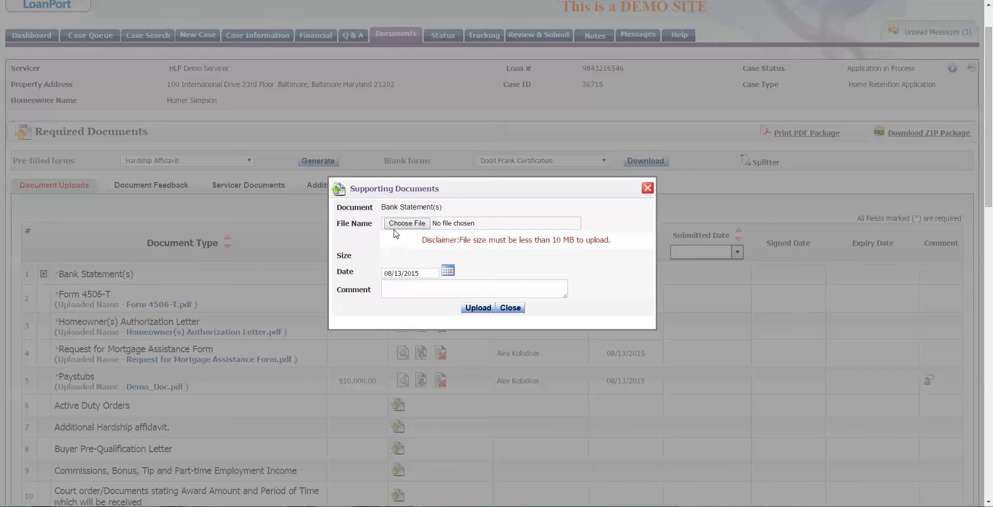
Step: Choose Demo_Doc.pdf and begin a comment saying the bank statements were uploaded in error
{"action": "left_click", "coordinate": [405, 224]}
{"action": "double_click", "coordinate": [158, 105]}
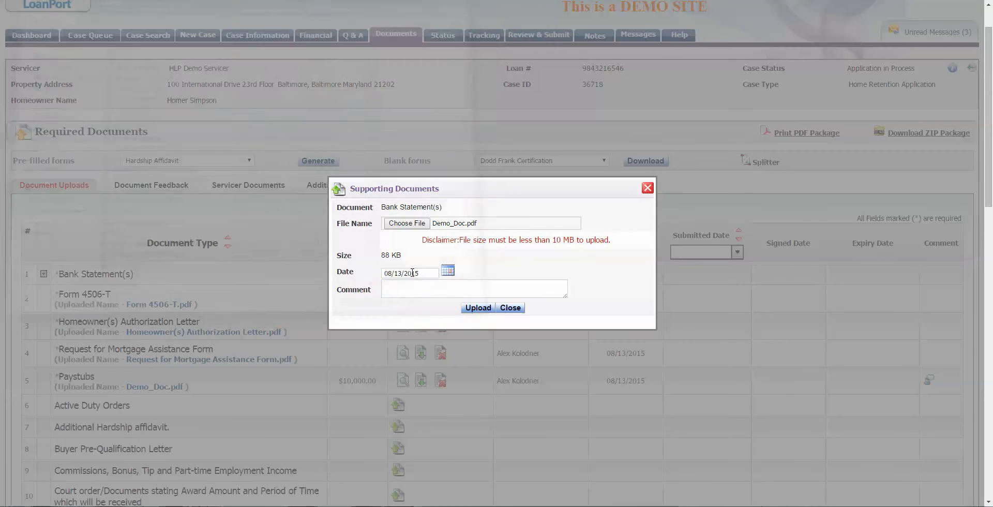
{"action": "left_click", "coordinate": [457, 286]}
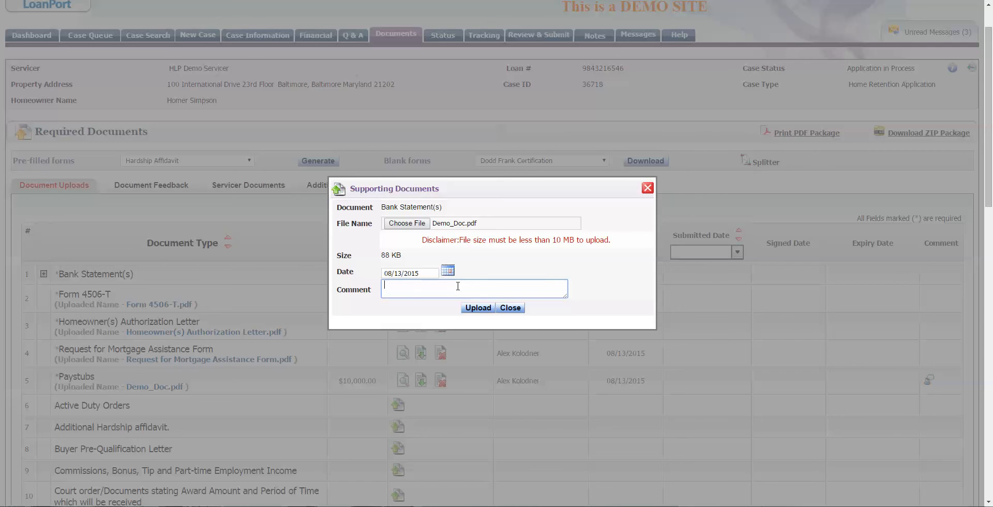
{"action": "type", "text": "Hey, uploaded the bank statemtents in error. Those were fro"}
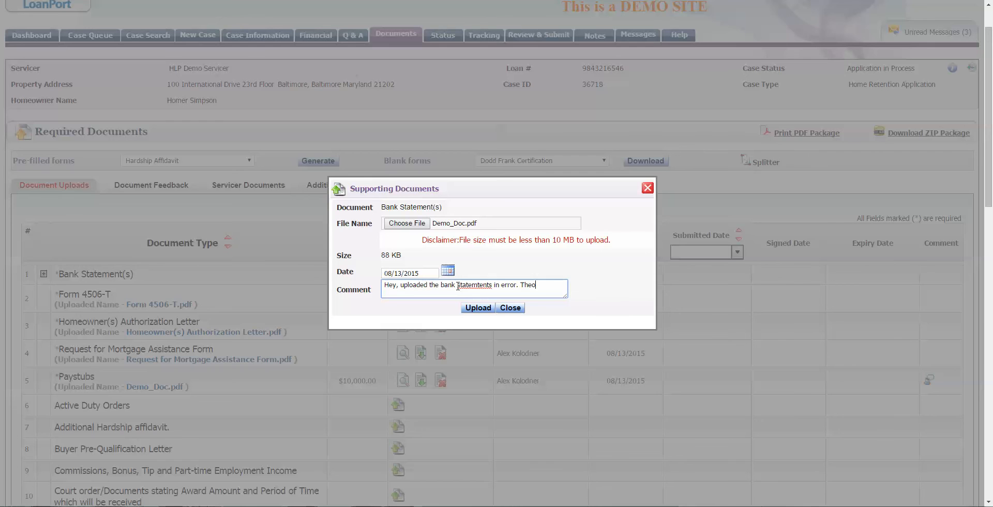
Step: Finish the comment: earlier ones were from a previous month, here is the updated form. Then upload
{"action": "key", "text": "BackSpace"}
{"action": "key", "text": "BackSpace"}
{"action": "type", "text": "ose were from a previous month. Here are"}
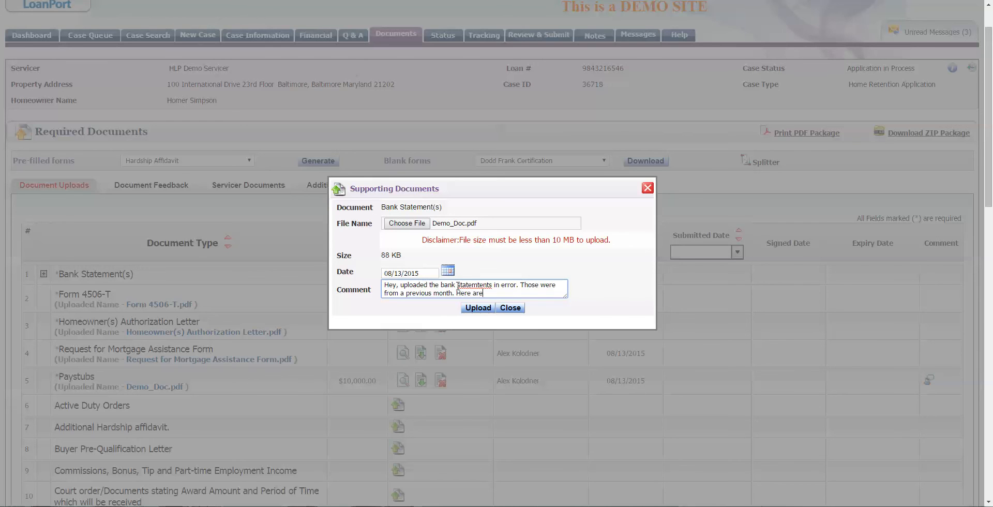
{"action": "type", "text": " hte upd"}
{"action": "key", "text": "BackSpace"}
{"action": "key", "text": "BackSpace"}
{"action": "key", "text": "BackSpace"}
{"action": "key", "text": "BackSpace"}
{"action": "key", "text": "BackSpace"}
{"action": "key", "text": "BackSpace"}
{"action": "key", "text": "BackSpace"}
{"action": "key", "text": "BackSpace"}
{"action": "key", "text": "BackSpace"}
{"action": "key", "text": "BackSpace"}
{"action": "type", "text": "is the updated form."}
{"action": "key", "text": "Left"}
{"action": "key", "text": "Left"}
{"action": "key", "text": "Left"}
{"action": "key", "text": "Left"}
{"action": "key", "text": "Left"}
{"action": "key", "text": "Left"}
{"action": "key", "text": "Left"}
{"action": "key", "text": "BackSpace"}
{"action": "key", "text": "BackSpace"}
{"action": "key", "text": "BackSpace"}
{"action": "key", "text": "BackSpace"}
{"action": "key", "text": "BackSpace"}
{"action": "key", "text": "BackSpace"}
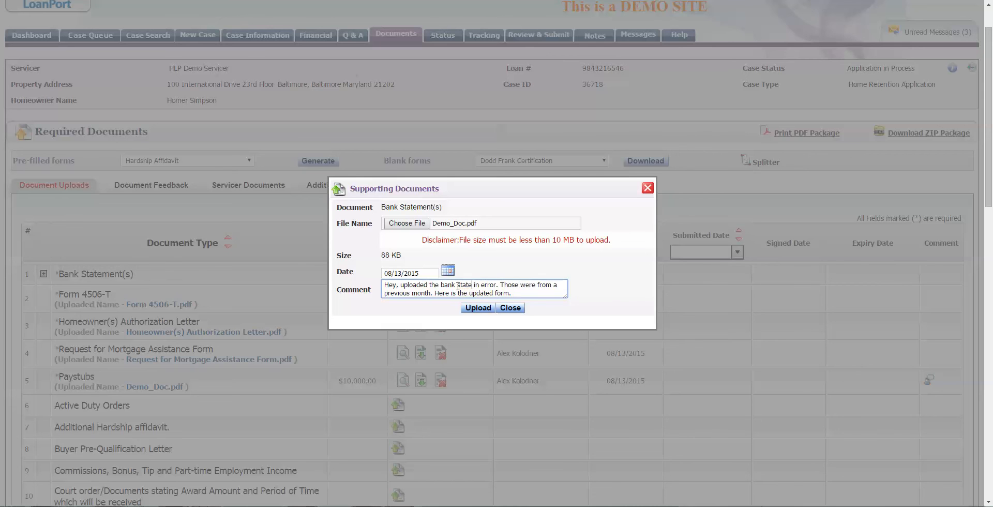
{"action": "type", "text": "ments"}
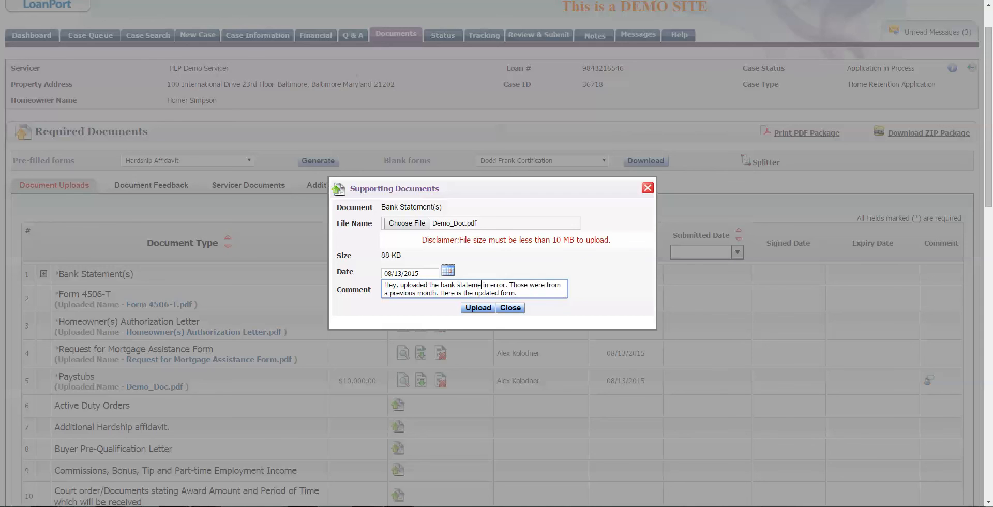
{"action": "key", "text": "Down"}
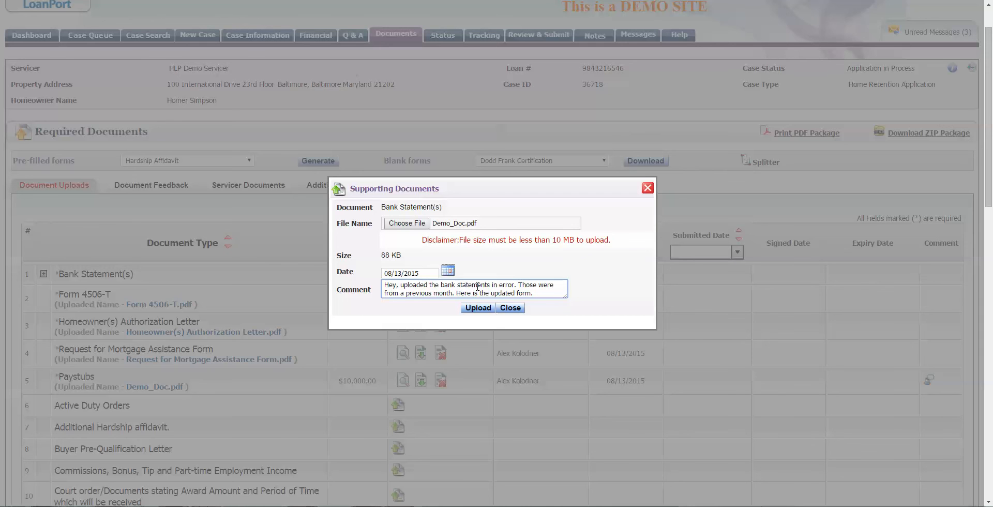
{"action": "left_click", "coordinate": [479, 308]}
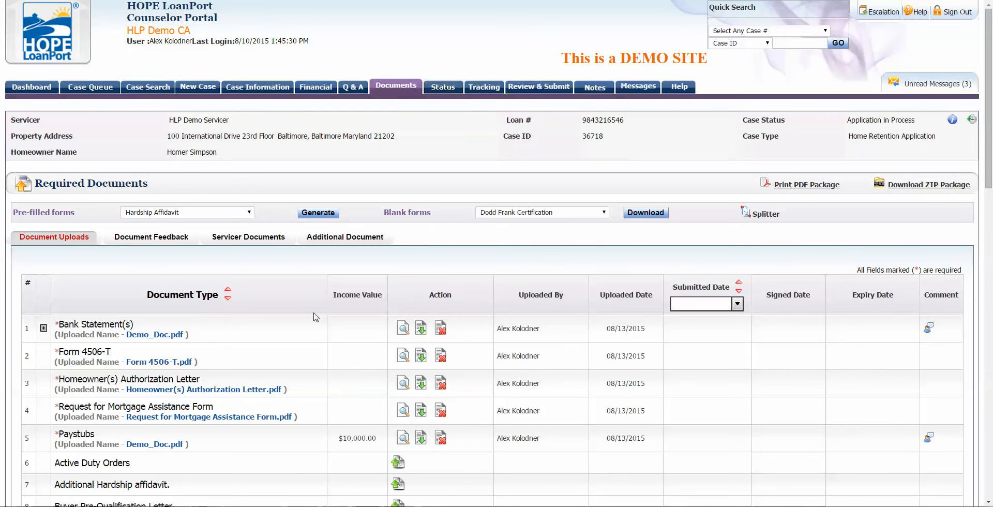
{"action": "left_click", "coordinate": [44, 328]}
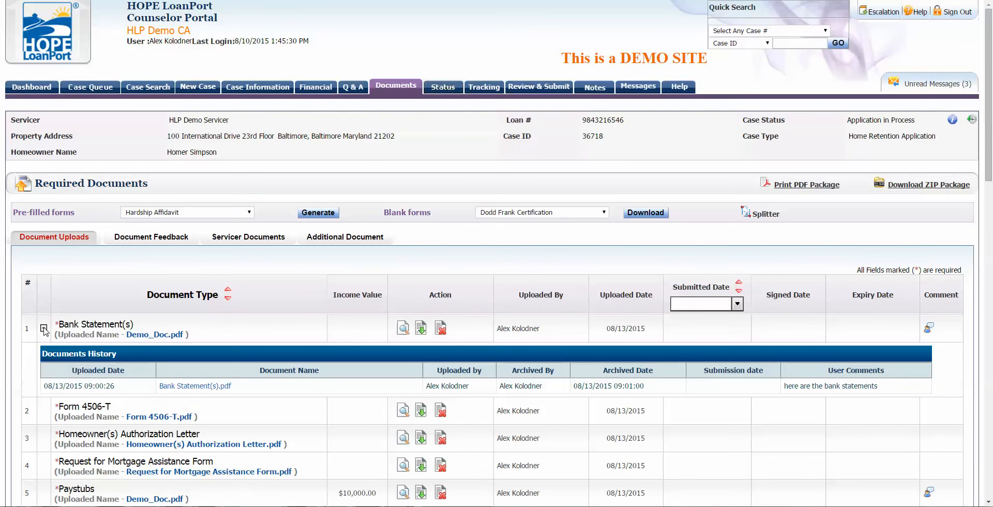
{"action": "left_click", "coordinate": [43, 328]}
{"action": "mouse_move", "coordinate": [928, 329]}
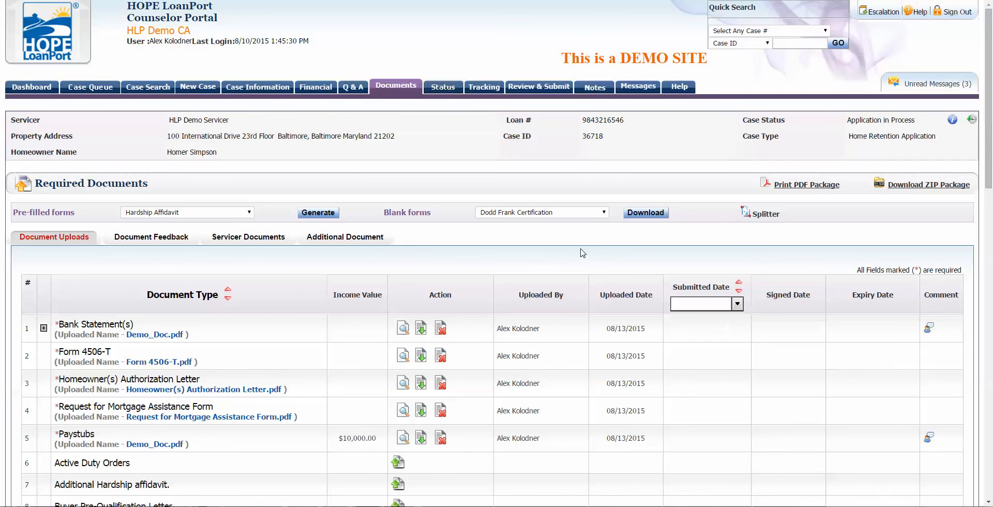
{"action": "scroll", "coordinate": [583, 252], "scroll_direction": "down", "scroll_amount": 2}
{"action": "scroll", "coordinate": [582, 252], "scroll_direction": "up", "scroll_amount": 2}
{"action": "left_click_drag", "start_coordinate": [391, 212], "coordinate": [423, 211]}
{"action": "left_click", "coordinate": [501, 212]}
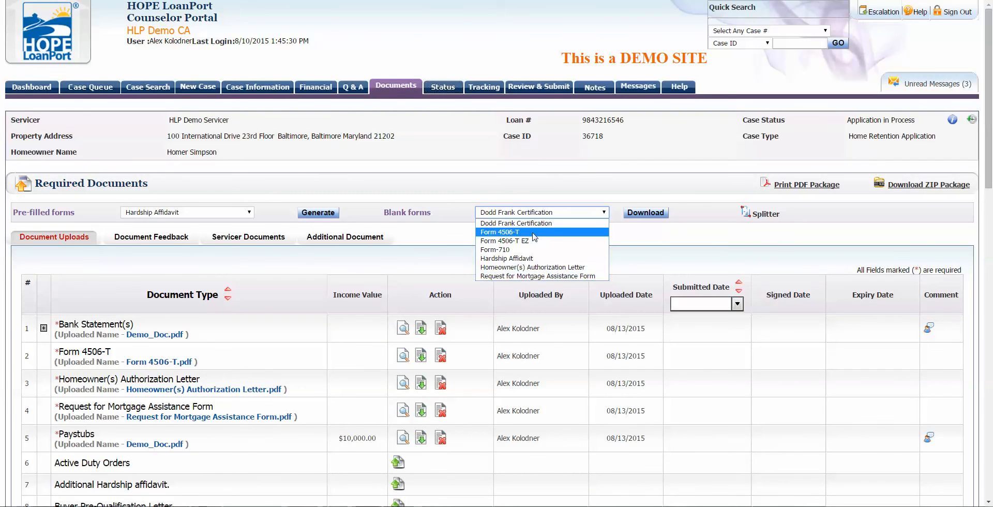
{"action": "left_click", "coordinate": [428, 180]}
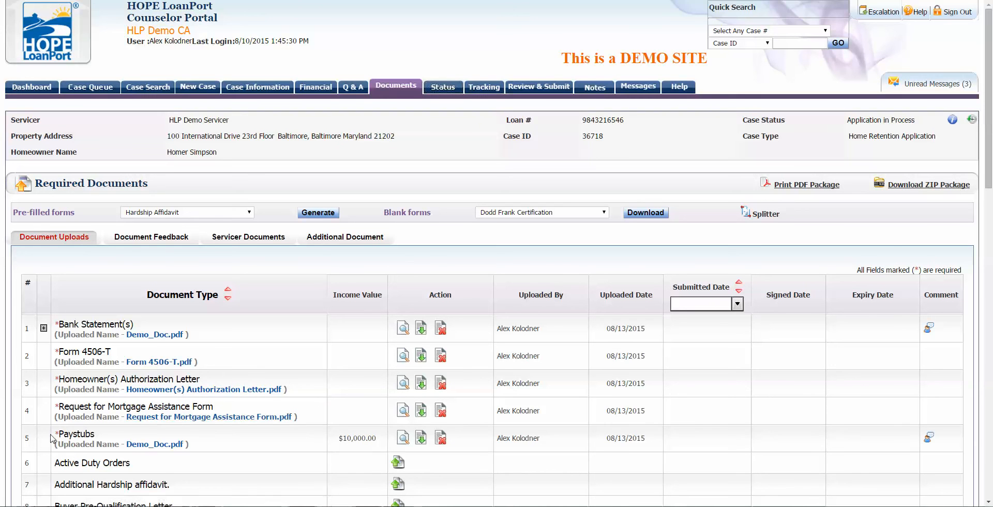
{"action": "mouse_move", "coordinate": [57, 433]}
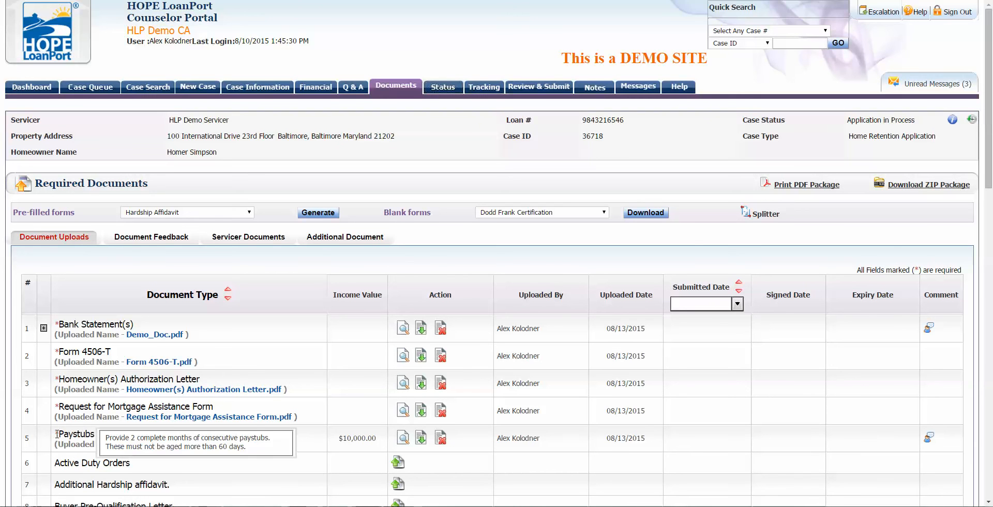
Step: Submit case 36718's package from Review & Submit, acknowledge Case Submitted, and return to the Dashboard
{"action": "left_click", "coordinate": [453, 90]}
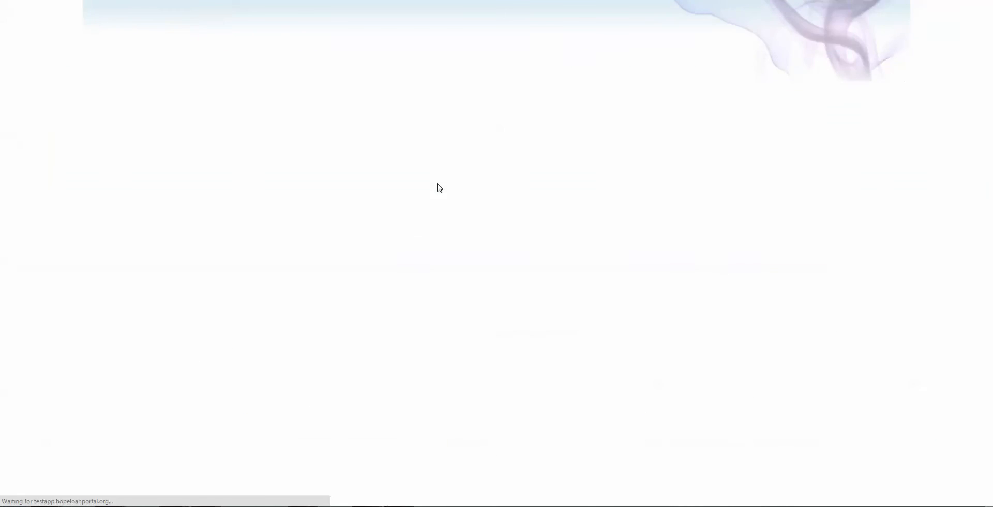
{"action": "scroll", "coordinate": [437, 187], "scroll_direction": "down", "scroll_amount": 3}
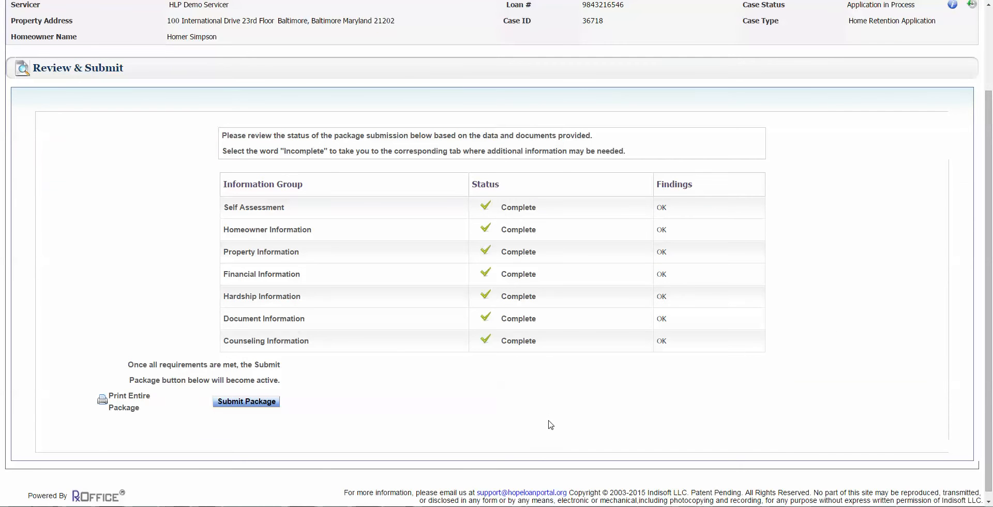
{"action": "scroll", "coordinate": [551, 424], "scroll_direction": "up", "scroll_amount": 2}
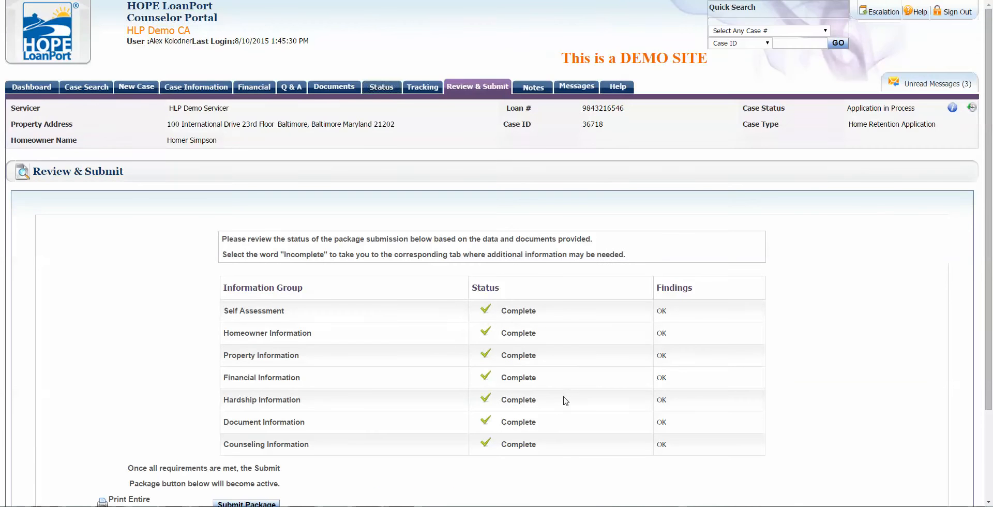
{"action": "scroll", "coordinate": [566, 401], "scroll_direction": "down", "scroll_amount": 1}
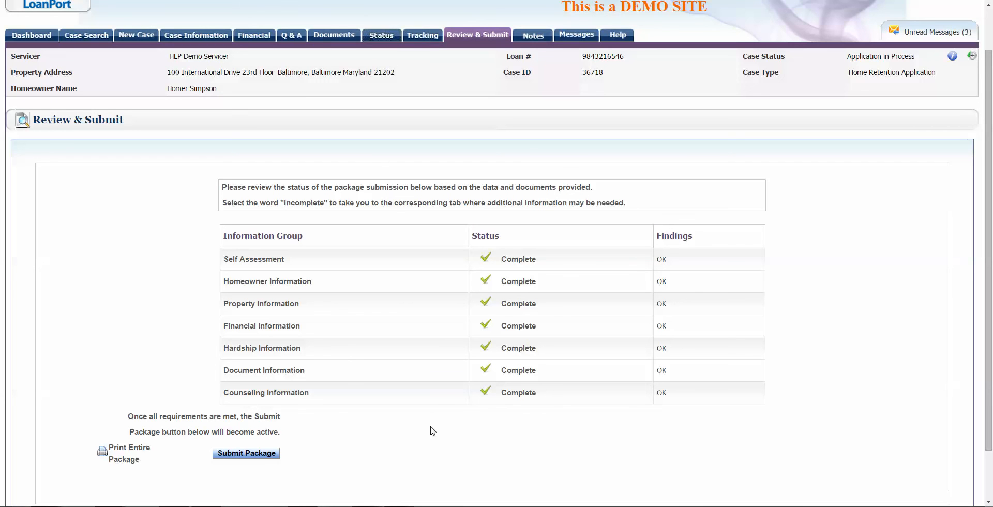
{"action": "left_click", "coordinate": [243, 453]}
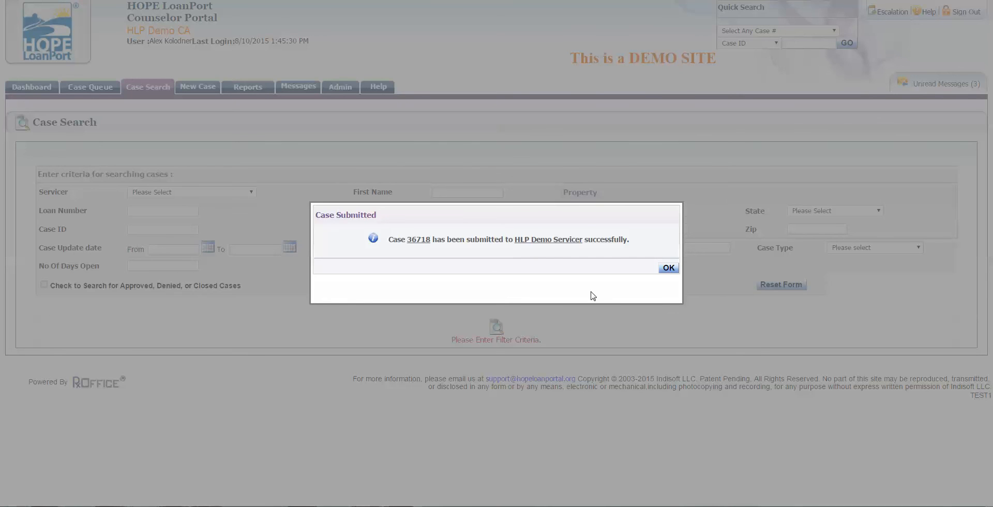
{"action": "left_click", "coordinate": [668, 267]}
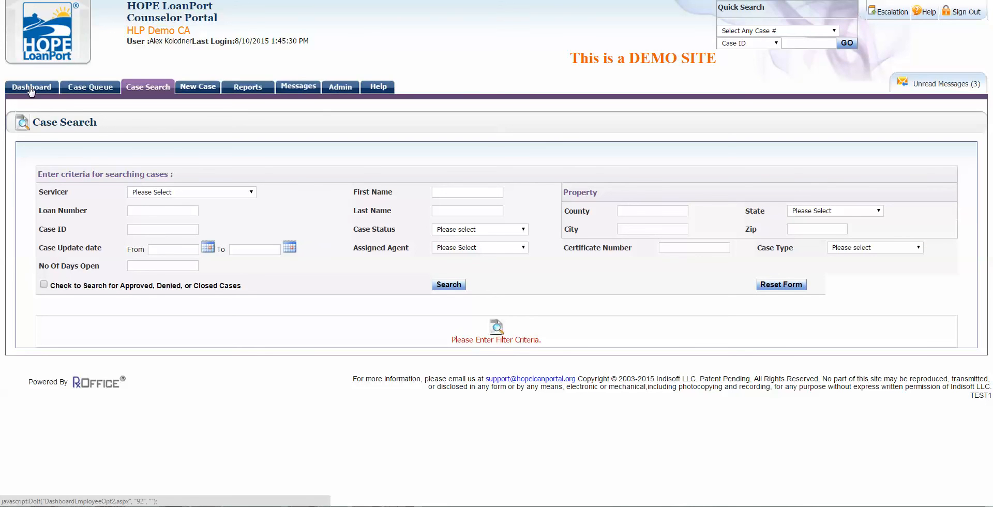
{"action": "left_click", "coordinate": [31, 89]}
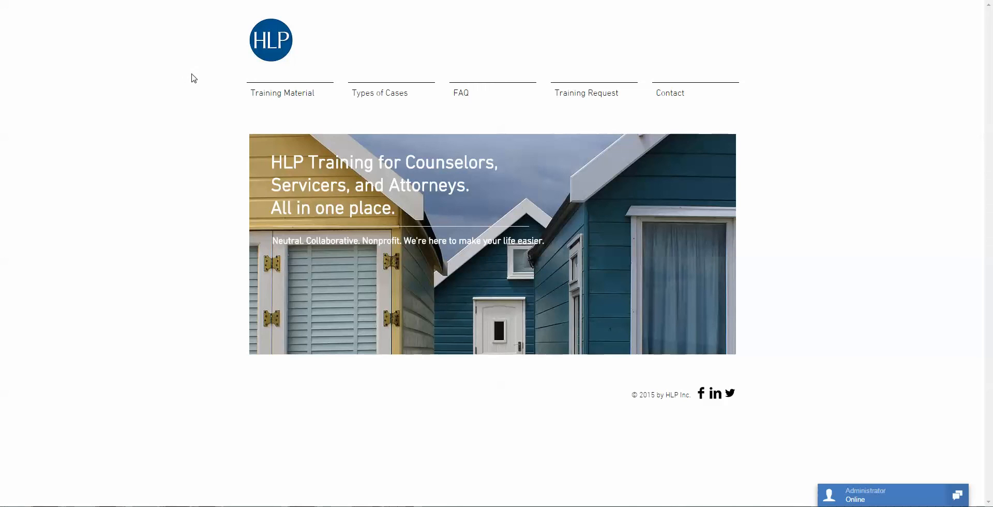
Step: Go to Training Material's Home Retention and Fee for Service page and scroll through its core module guides
{"action": "mouse_move", "coordinate": [306, 89]}
{"action": "left_click", "coordinate": [272, 126]}
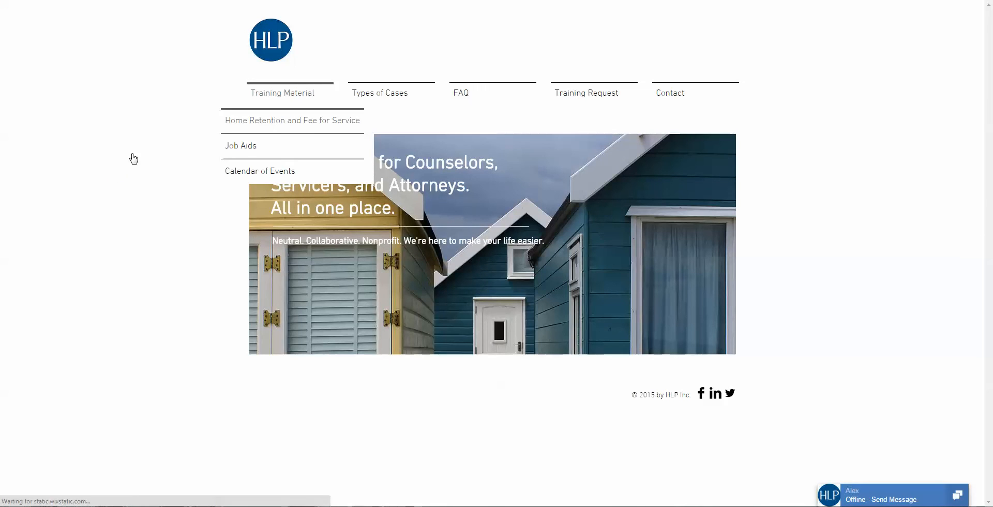
{"action": "scroll", "coordinate": [105, 158], "scroll_direction": "down", "scroll_amount": 8}
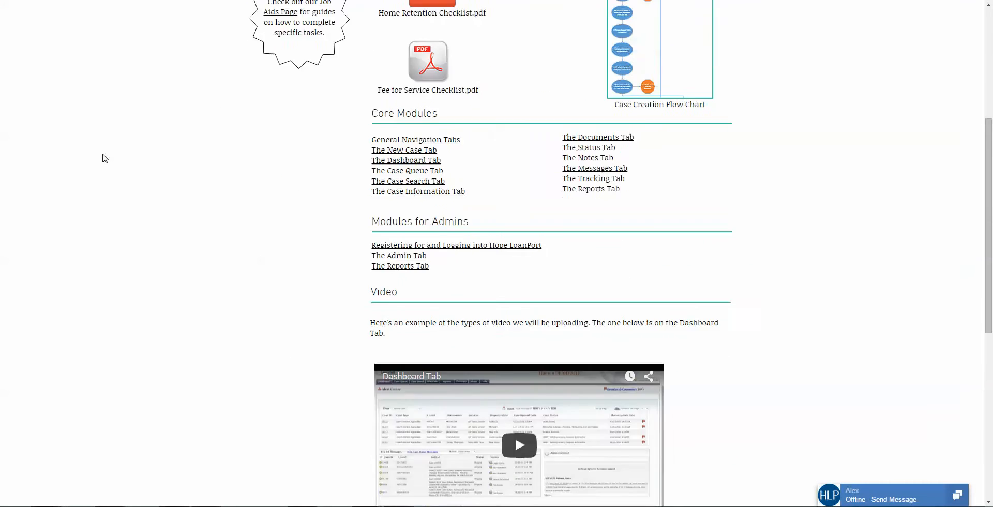
{"action": "scroll", "coordinate": [399, 316], "scroll_direction": "down", "scroll_amount": 1}
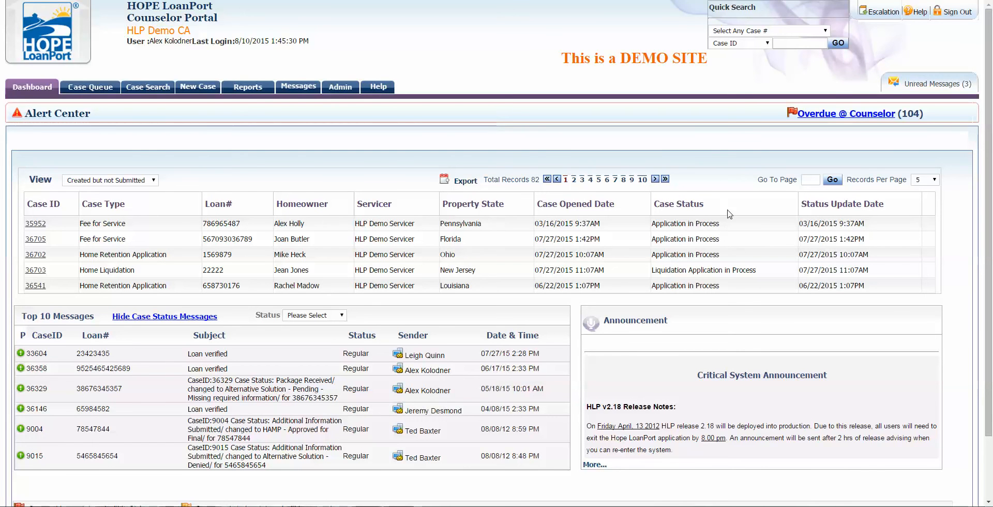
Step: Show Recent Cases on the dashboard at 15 records per page and open case 31445
{"action": "left_click", "coordinate": [918, 185]}
{"action": "left_click", "coordinate": [922, 212]}
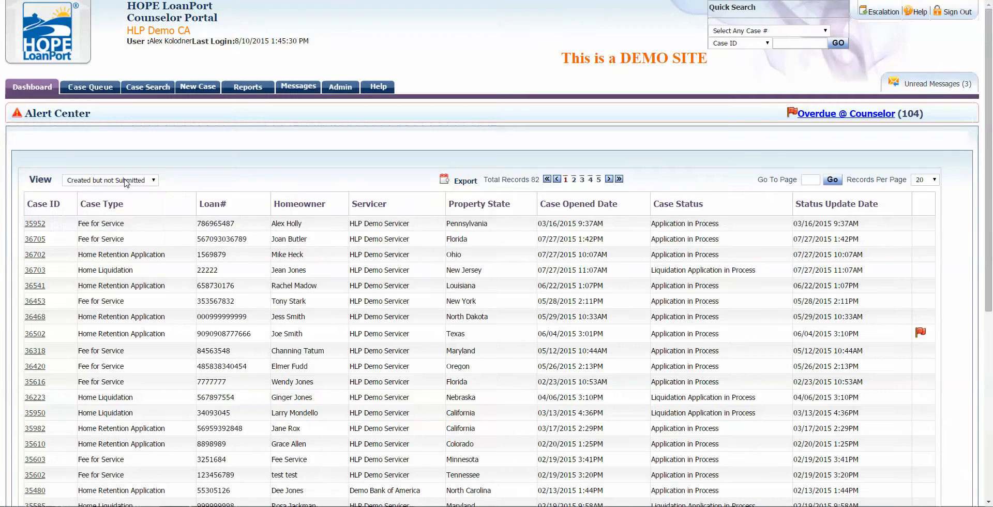
{"action": "left_click", "coordinate": [126, 181]}
{"action": "left_click", "coordinate": [129, 190]}
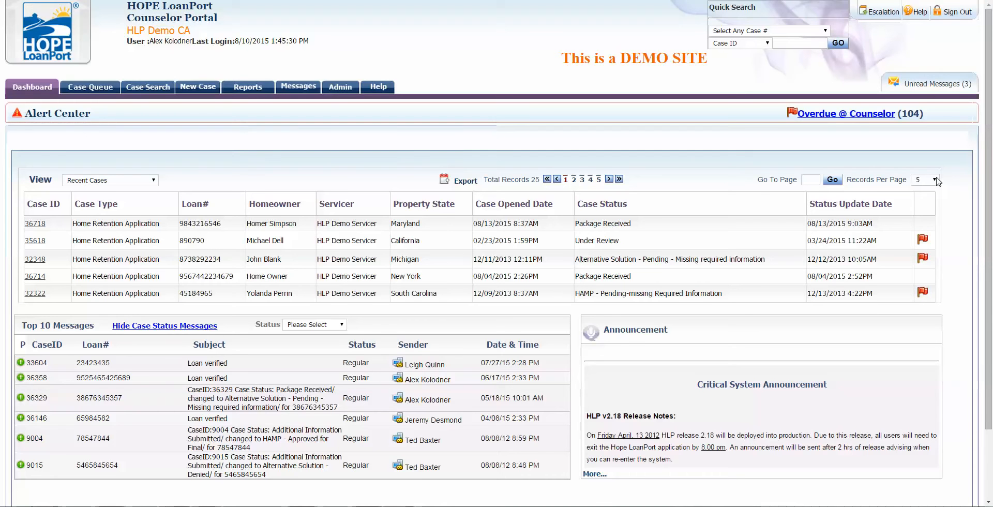
{"action": "left_click", "coordinate": [936, 180]}
{"action": "left_click", "coordinate": [920, 209]}
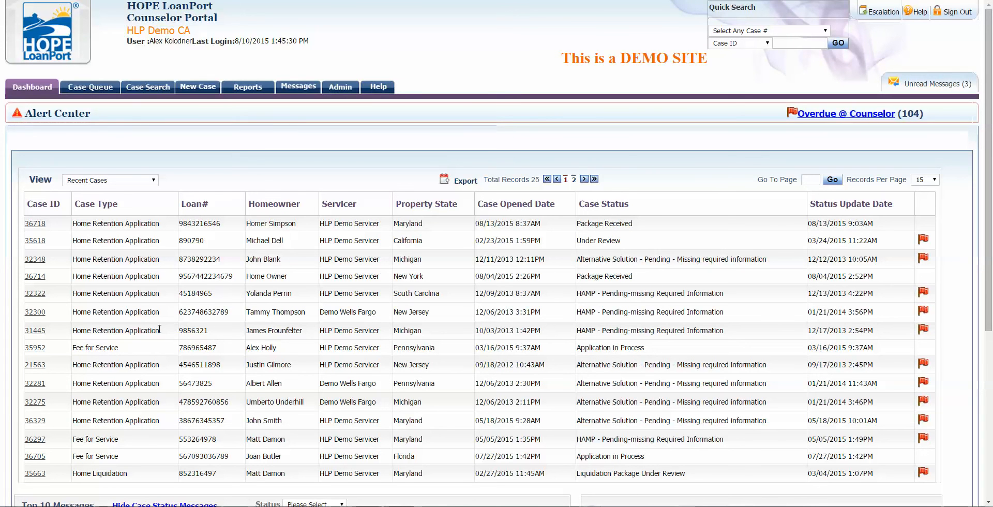
{"action": "left_click", "coordinate": [32, 331]}
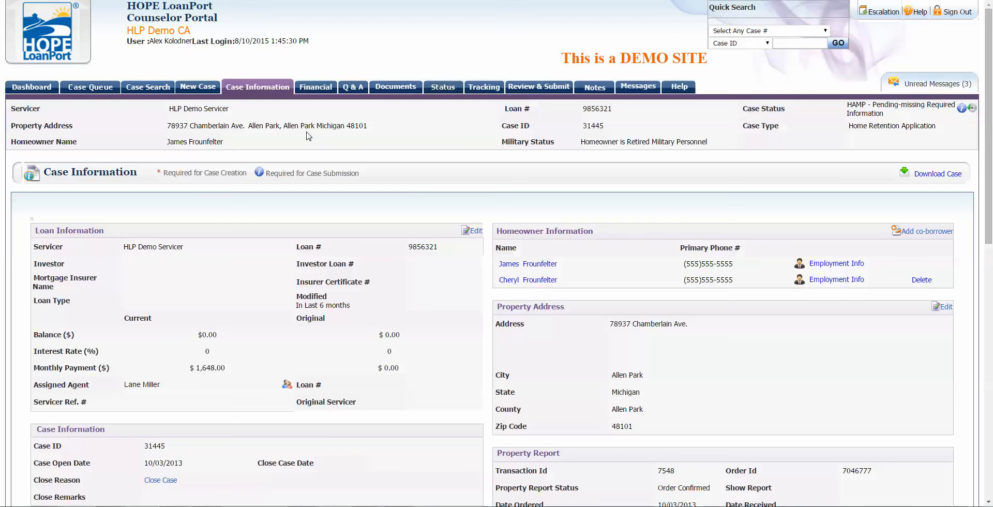
Step: Bring up case 31445's Status history and highlight the last entry's date, company and updater
{"action": "left_click", "coordinate": [451, 86]}
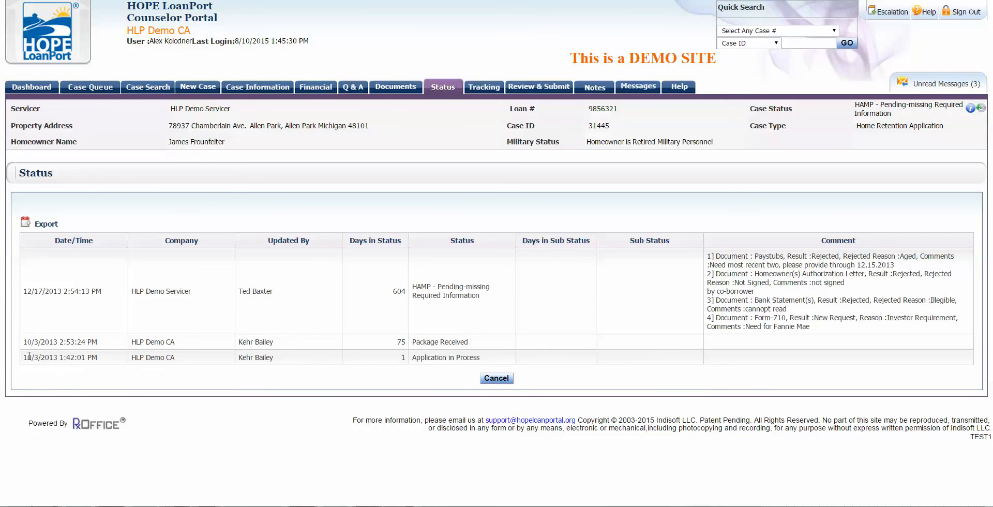
{"action": "left_click_drag", "start_coordinate": [29, 355], "coordinate": [52, 358]}
{"action": "left_click", "coordinate": [72, 383]}
{"action": "left_click_drag", "start_coordinate": [139, 360], "coordinate": [279, 359]}
{"action": "left_click", "coordinate": [264, 389]}
{"action": "left_click", "coordinate": [308, 383]}
Step: Highlight the Application in Process and Package Received statuses in the history
{"action": "left_click_drag", "start_coordinate": [412, 357], "coordinate": [481, 362]}
{"action": "left_click", "coordinate": [485, 366]}
{"action": "left_click_drag", "start_coordinate": [412, 342], "coordinate": [466, 342]}
{"action": "left_click", "coordinate": [476, 343]}
{"action": "left_click_drag", "start_coordinate": [414, 342], "coordinate": [472, 342]}
{"action": "left_click", "coordinate": [467, 337]}
Step: Highlight the HAMP - Pending-missing Required Information status and the Comment column heading
{"action": "left_click_drag", "start_coordinate": [438, 286], "coordinate": [479, 301]}
{"action": "left_click", "coordinate": [492, 318]}
{"action": "double_click", "coordinate": [420, 286]}
{"action": "left_click", "coordinate": [479, 316]}
{"action": "double_click", "coordinate": [823, 242]}
{"action": "left_click", "coordinate": [873, 243]}
{"action": "left_click_drag", "start_coordinate": [434, 282], "coordinate": [492, 301]}
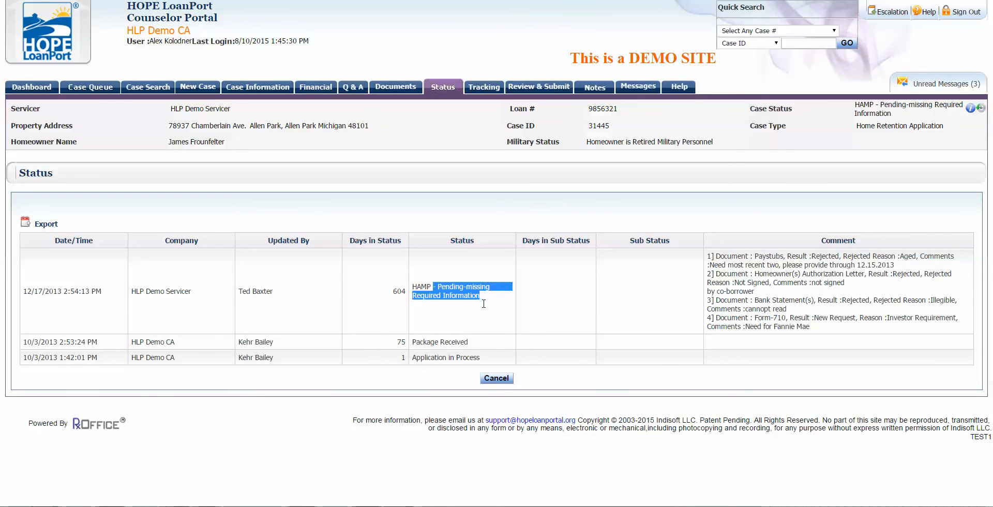
{"action": "left_click", "coordinate": [492, 301]}
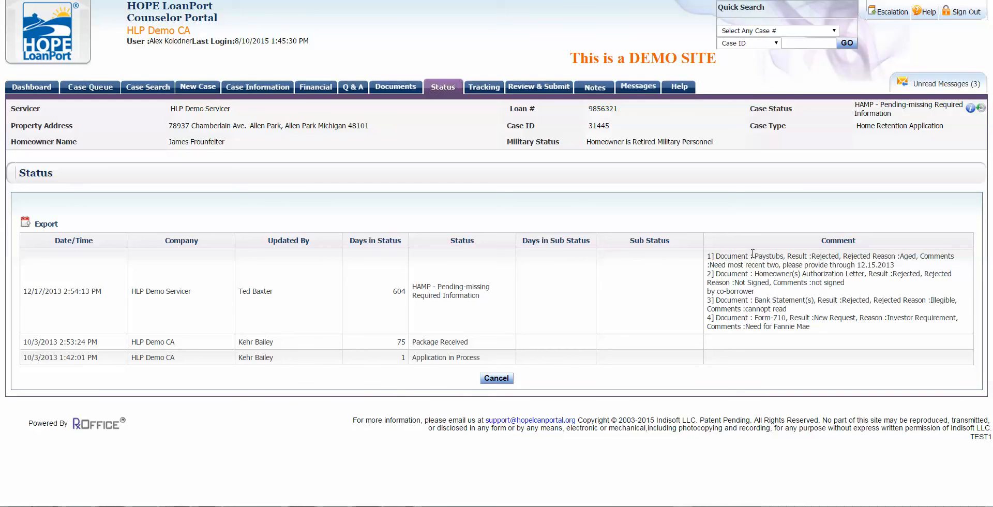
{"action": "left_click_drag", "start_coordinate": [755, 255], "coordinate": [830, 332]}
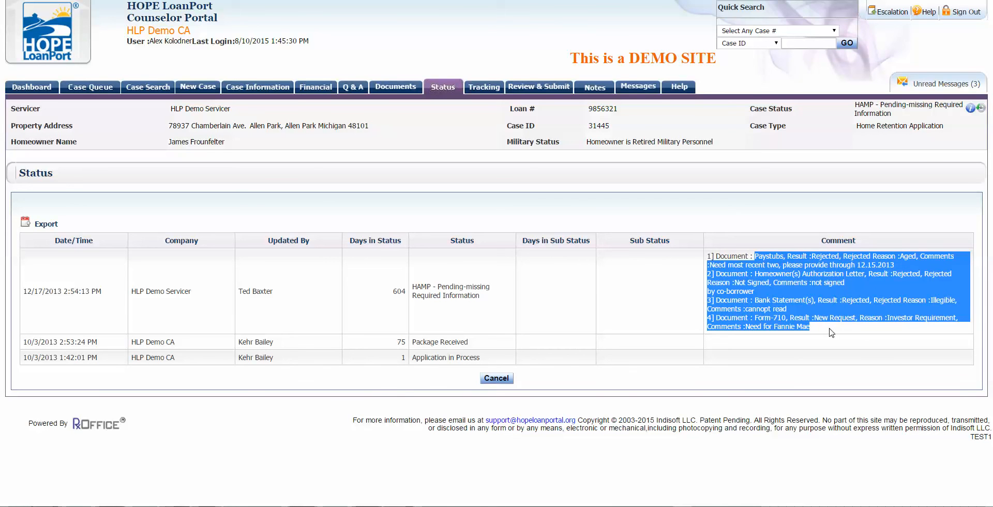
{"action": "left_click", "coordinate": [831, 333]}
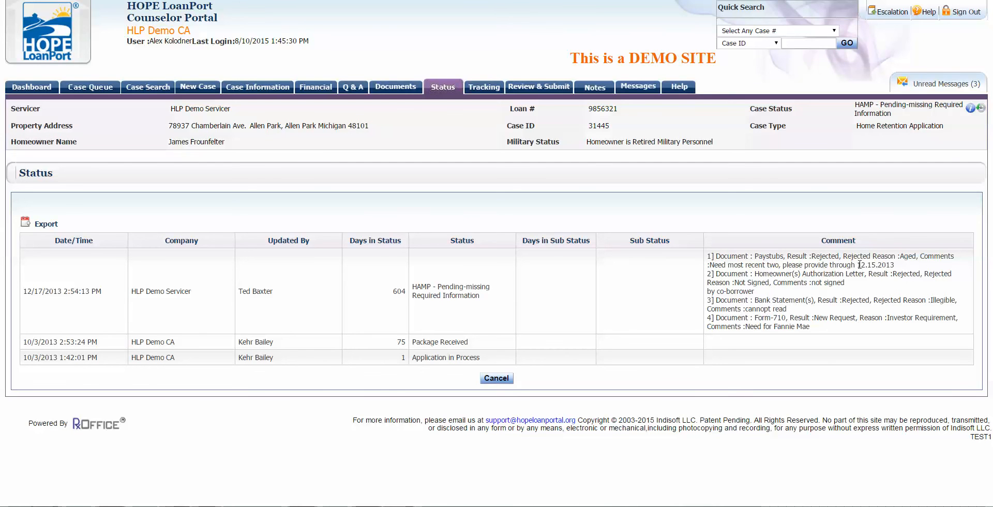
{"action": "left_click_drag", "start_coordinate": [770, 255], "coordinate": [839, 257]}
{"action": "left_click", "coordinate": [824, 261]}
{"action": "left_click_drag", "start_coordinate": [849, 256], "coordinate": [905, 266]}
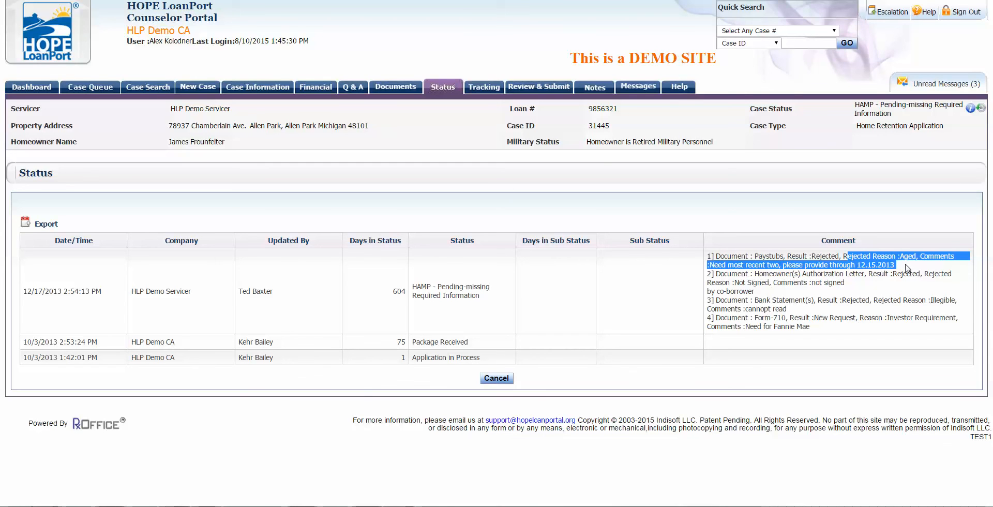
{"action": "left_click", "coordinate": [904, 265]}
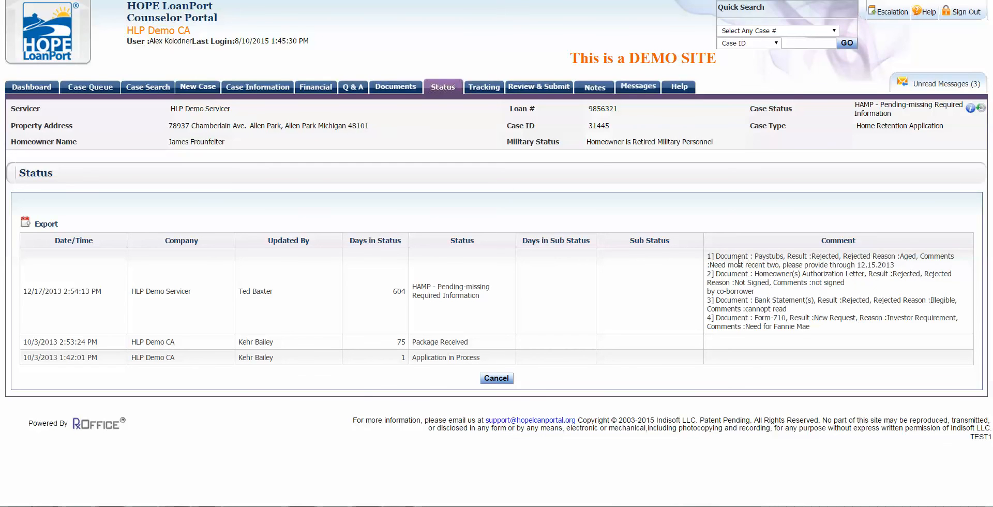
{"action": "left_click_drag", "start_coordinate": [728, 264], "coordinate": [781, 265]}
{"action": "left_click", "coordinate": [784, 274]}
{"action": "left_click_drag", "start_coordinate": [854, 300], "coordinate": [905, 311]}
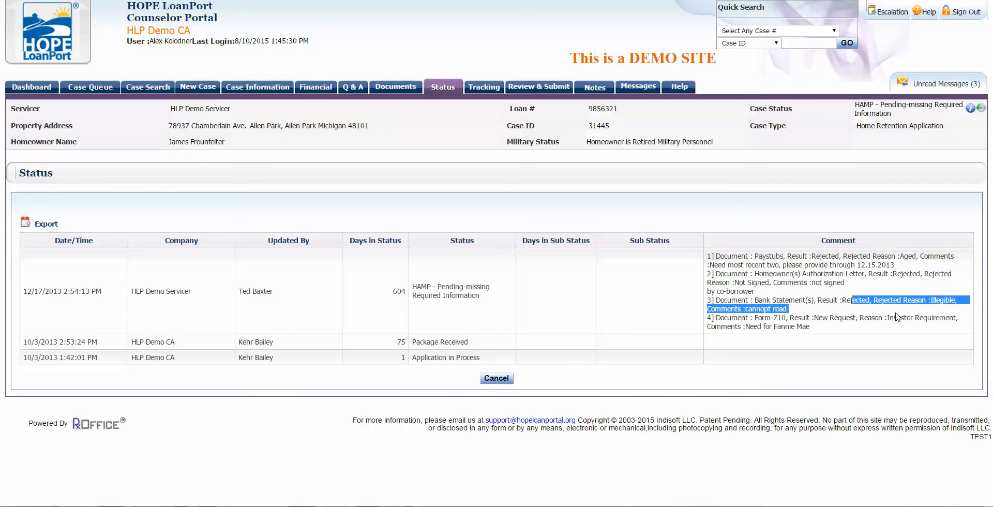
{"action": "left_click", "coordinate": [896, 316]}
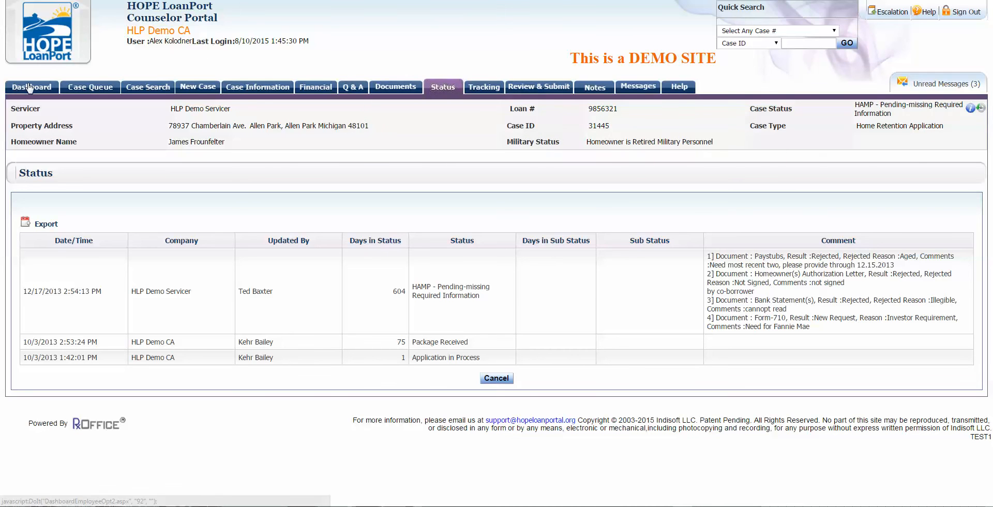
Step: Highlight the four third-party statuses, then Package Received, Agent Assigned and Under Review
{"action": "left_click", "coordinate": [30, 88]}
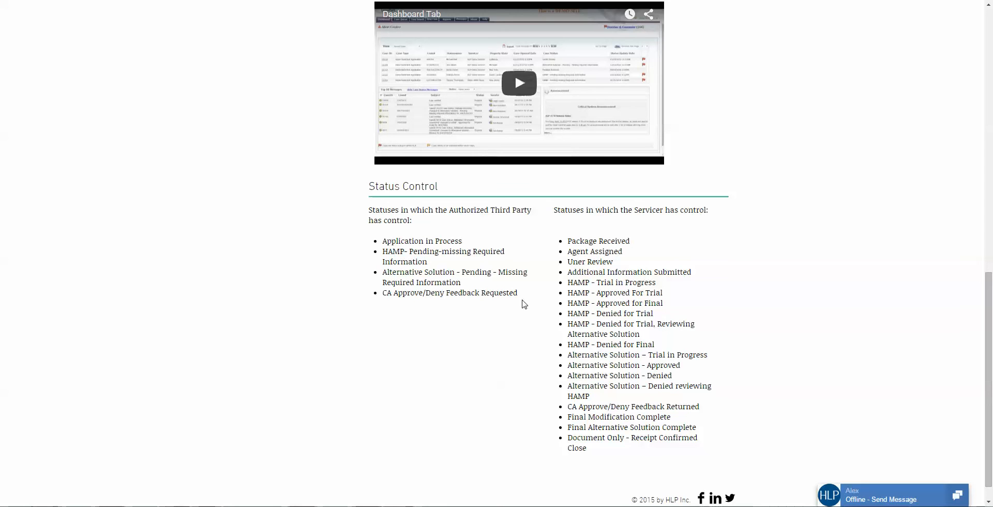
{"action": "left_click_drag", "start_coordinate": [523, 299], "coordinate": [379, 236]}
{"action": "left_click", "coordinate": [418, 315]}
{"action": "left_click_drag", "start_coordinate": [568, 240], "coordinate": [639, 247]}
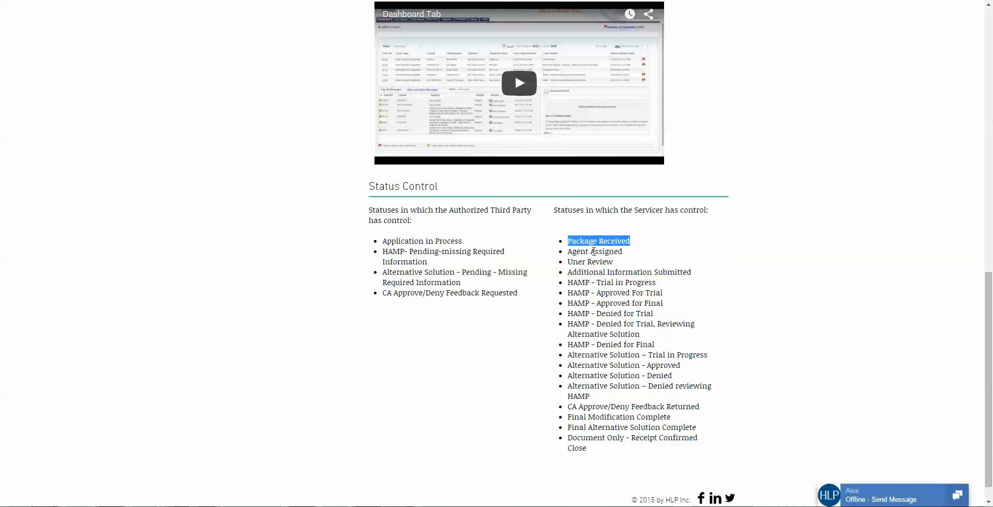
{"action": "left_click_drag", "start_coordinate": [568, 251], "coordinate": [629, 253]}
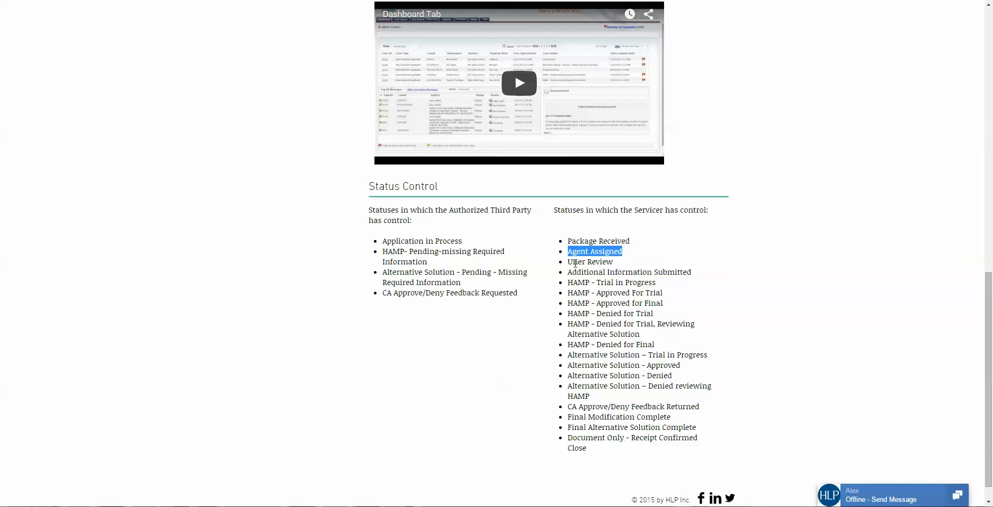
{"action": "left_click_drag", "start_coordinate": [568, 261], "coordinate": [621, 265]}
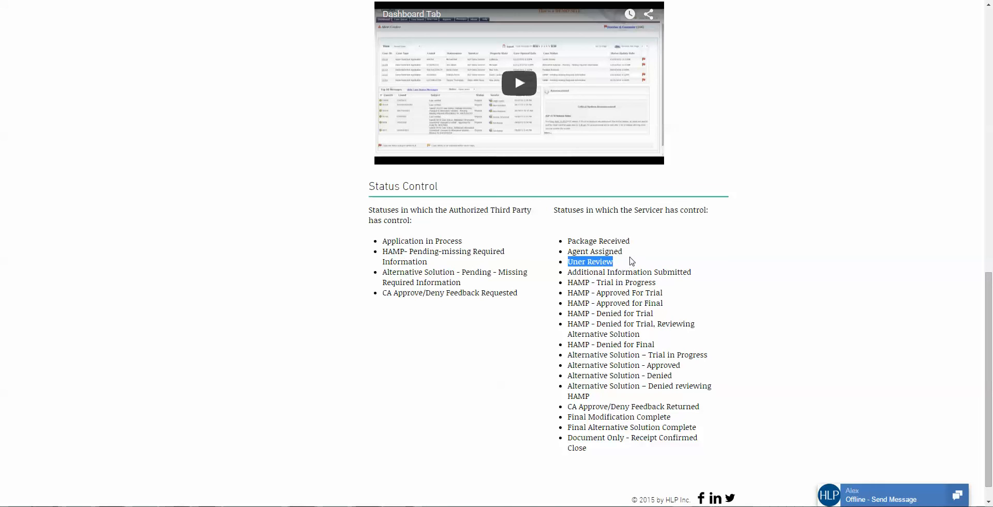
{"action": "left_click", "coordinate": [631, 261]}
Step: Highlight HAMP - Approved For Trial and both pending-missing-required-information statuses
{"action": "left_click_drag", "start_coordinate": [568, 292], "coordinate": [662, 292]}
{"action": "left_click", "coordinate": [672, 296]}
{"action": "left_click_drag", "start_coordinate": [427, 261], "coordinate": [385, 252]}
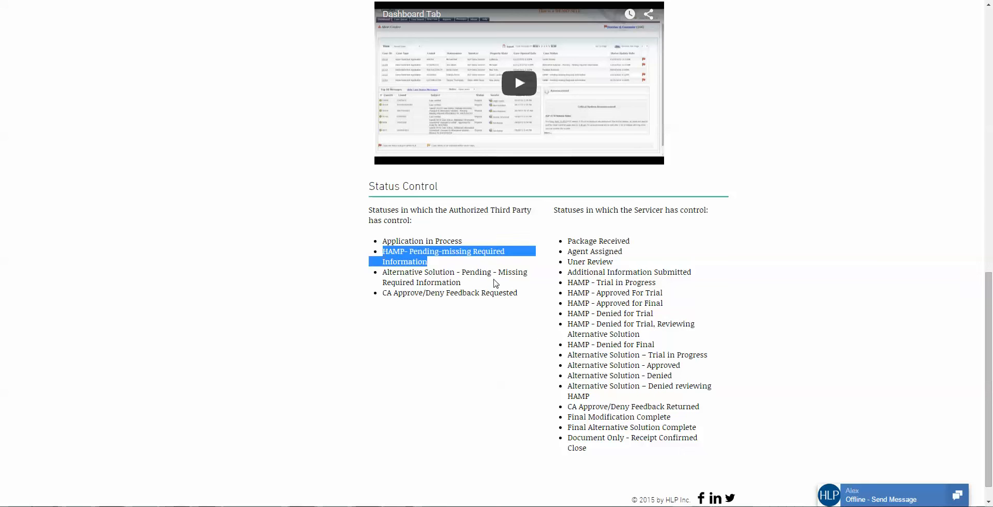
{"action": "left_click_drag", "start_coordinate": [485, 283], "coordinate": [379, 269]}
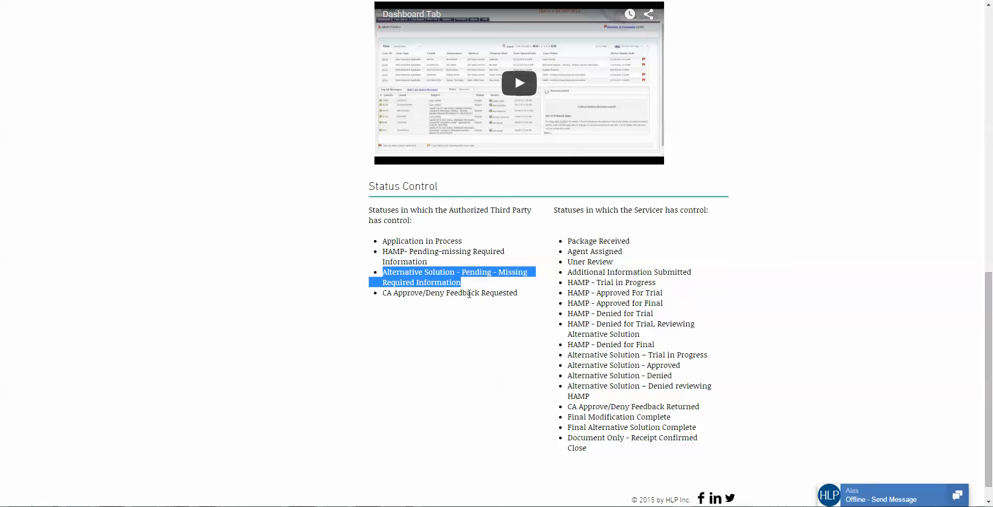
{"action": "left_click", "coordinate": [197, 65]}
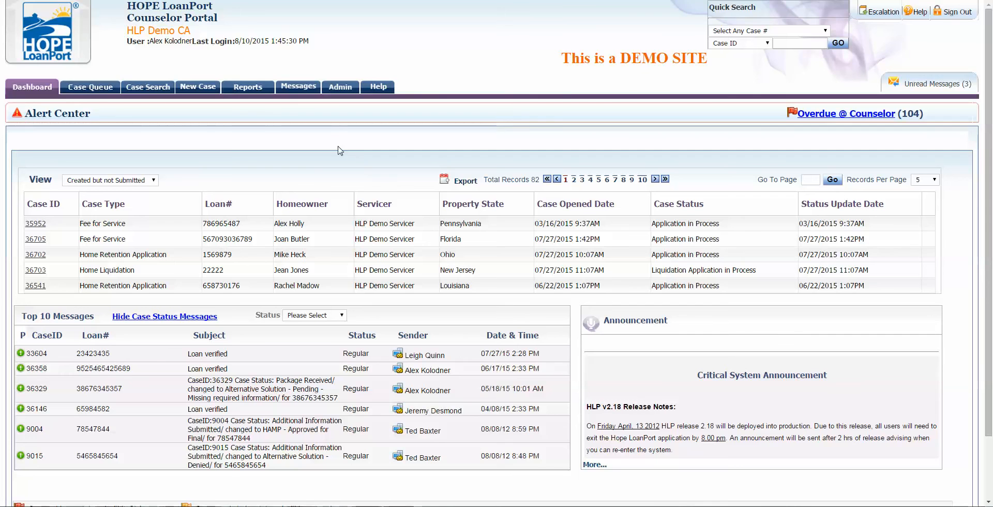
Step: Switch the dashboard View to Recent Cases and go to the Case Search page
{"action": "left_click", "coordinate": [133, 180]}
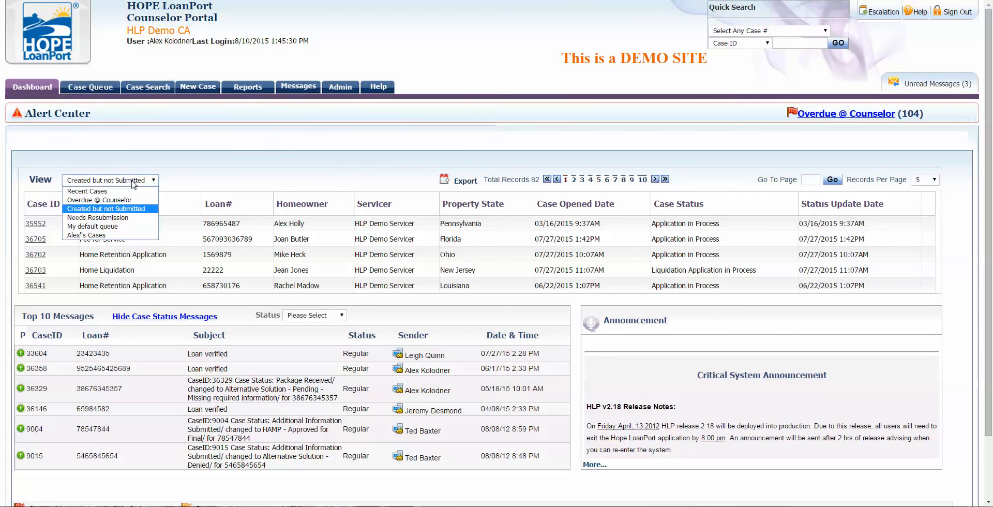
{"action": "left_click", "coordinate": [252, 135]}
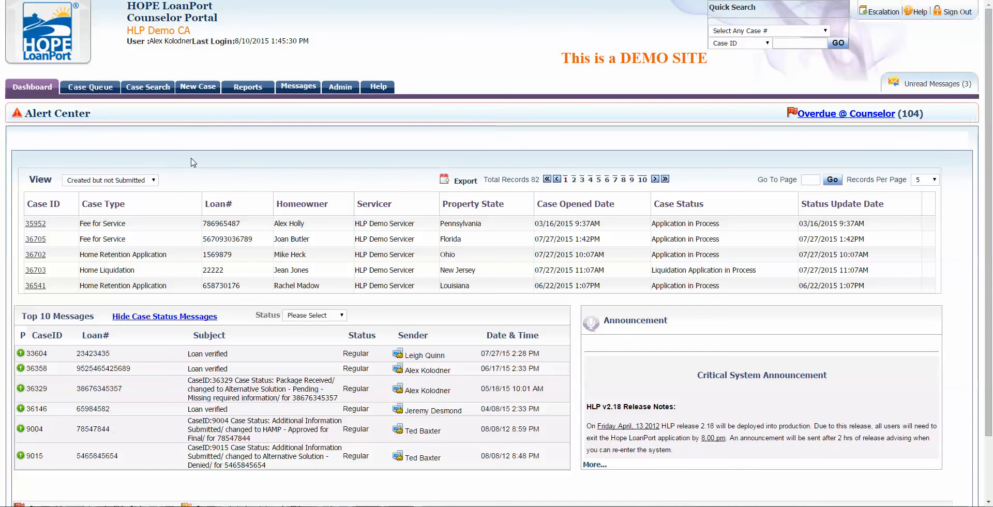
{"action": "left_click", "coordinate": [157, 179]}
{"action": "left_click", "coordinate": [139, 189]}
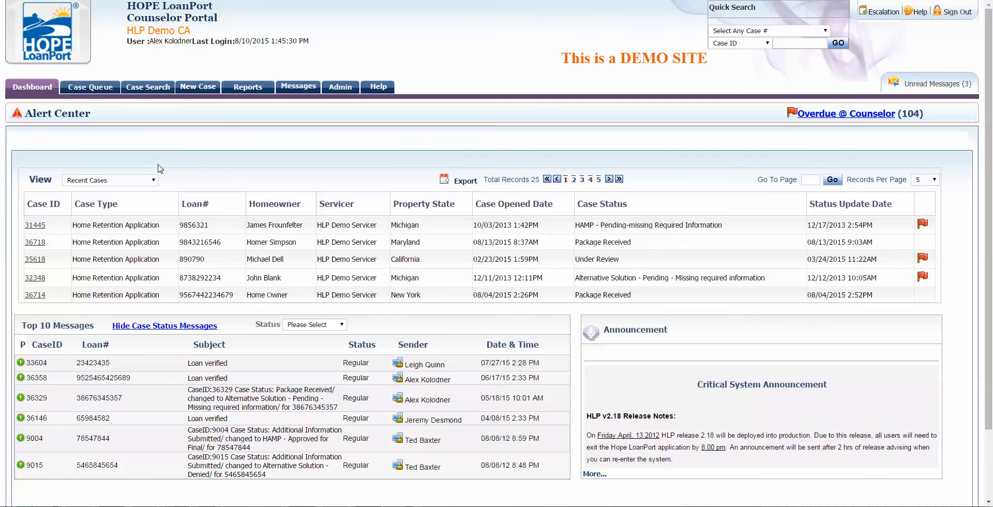
{"action": "left_click", "coordinate": [150, 87]}
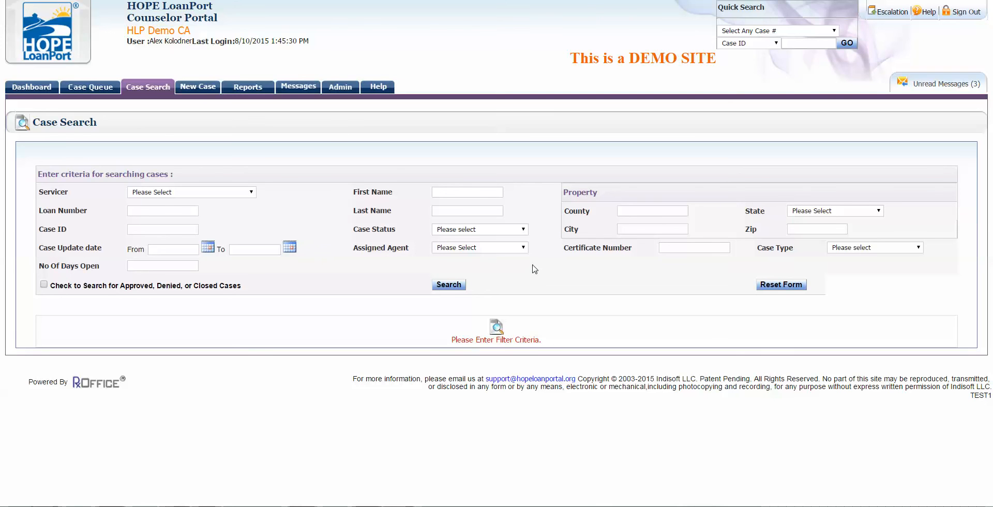
Step: Search for cases assigned to the logged-in counselor and scroll through the results
{"action": "left_click", "coordinate": [505, 247]}
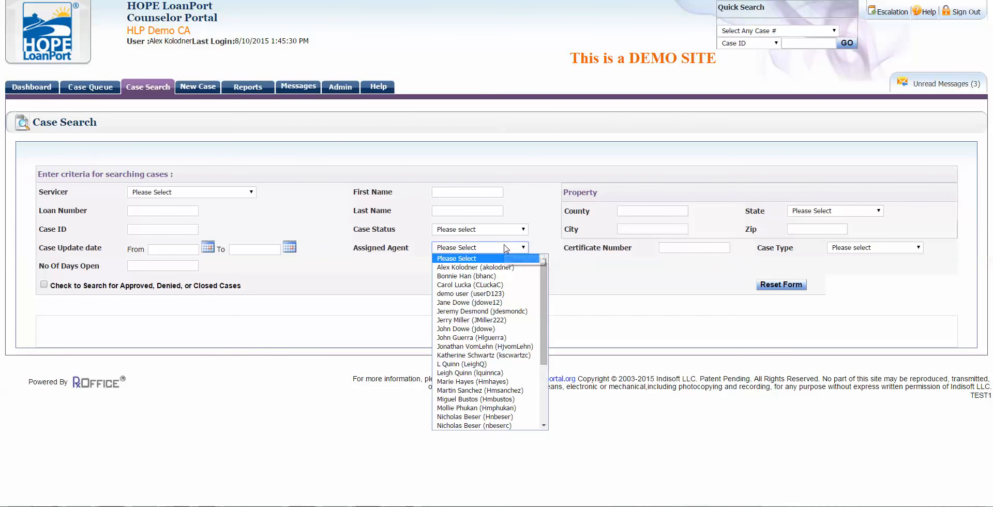
{"action": "left_click", "coordinate": [486, 267]}
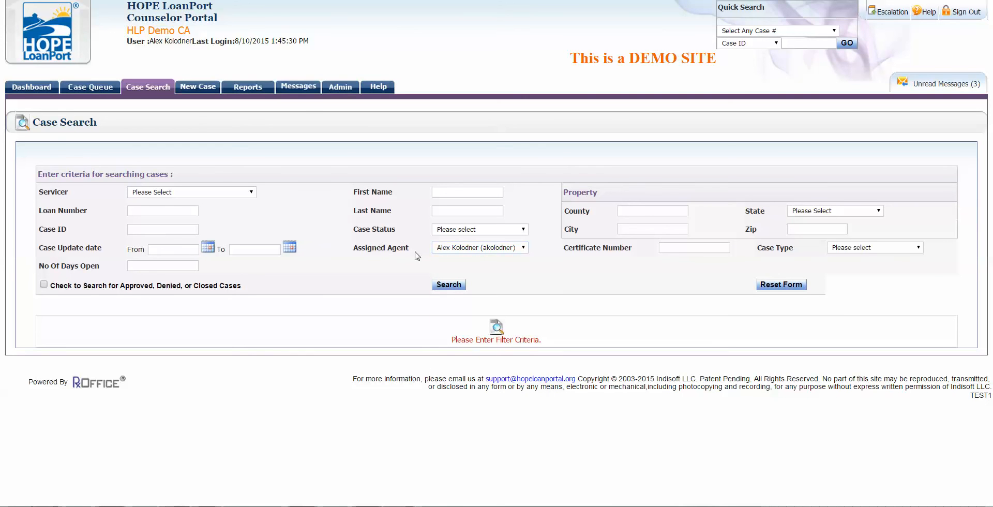
{"action": "left_click", "coordinate": [447, 288]}
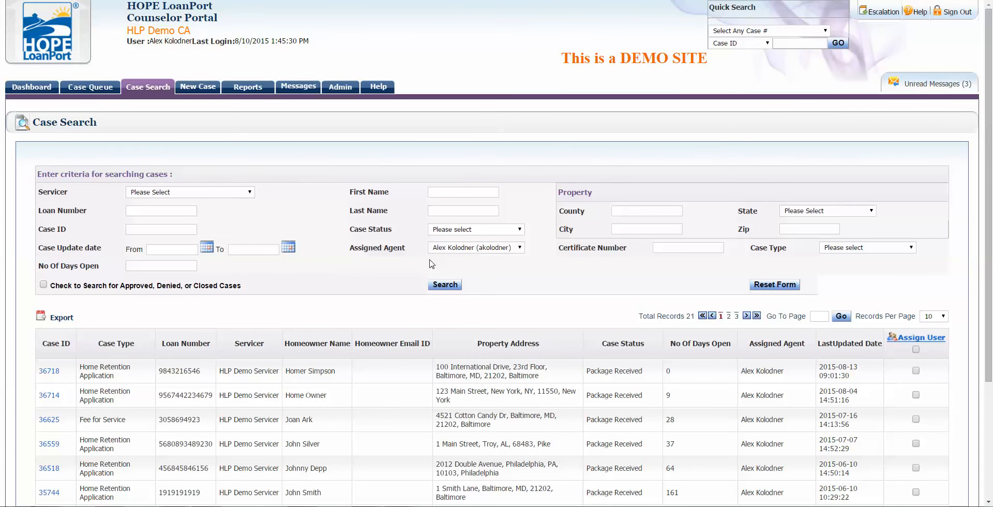
{"action": "scroll", "coordinate": [433, 264], "scroll_direction": "down", "scroll_amount": 1}
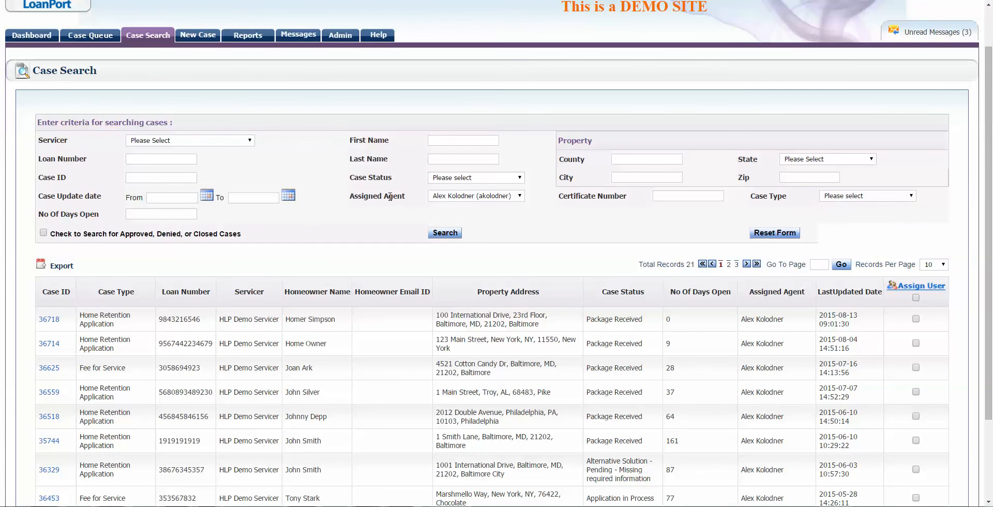
{"action": "left_click_drag", "start_coordinate": [401, 196], "coordinate": [372, 202]}
{"action": "left_click", "coordinate": [656, 206]}
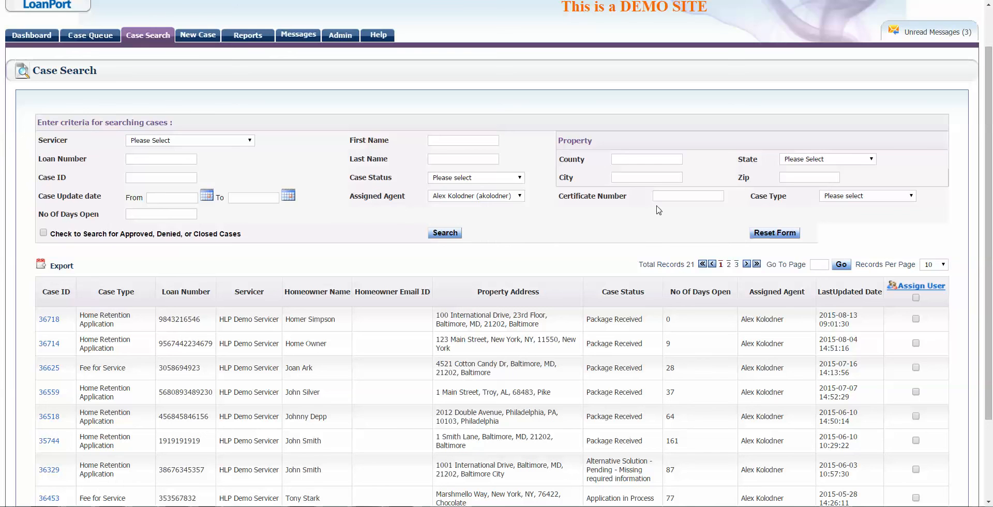
Step: Search with State MD-Maryland, then reset Assigned Agent to Please Select
{"action": "left_click", "coordinate": [795, 161]}
{"action": "scroll", "coordinate": [802, 176], "scroll_direction": "up", "scroll_amount": 5}
{"action": "left_click", "coordinate": [803, 175]}
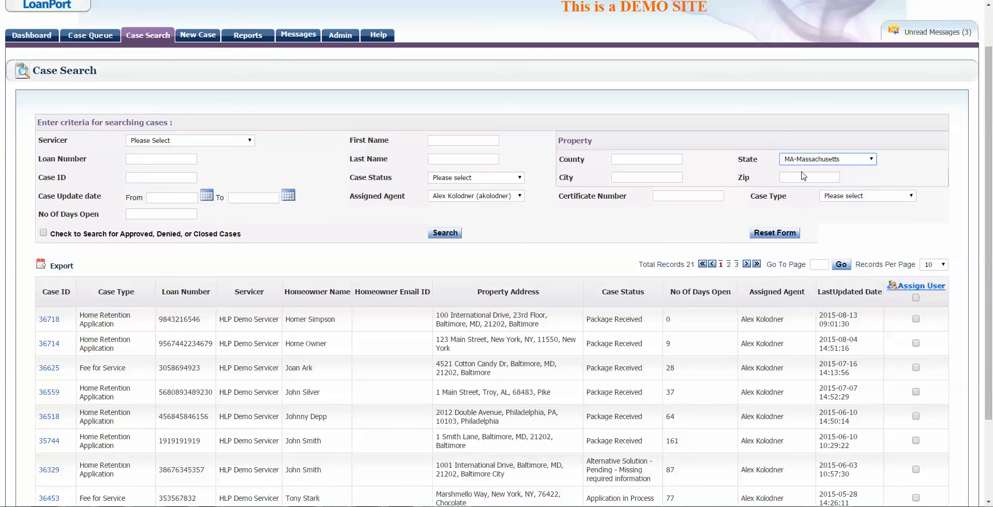
{"action": "key", "text": "Down"}
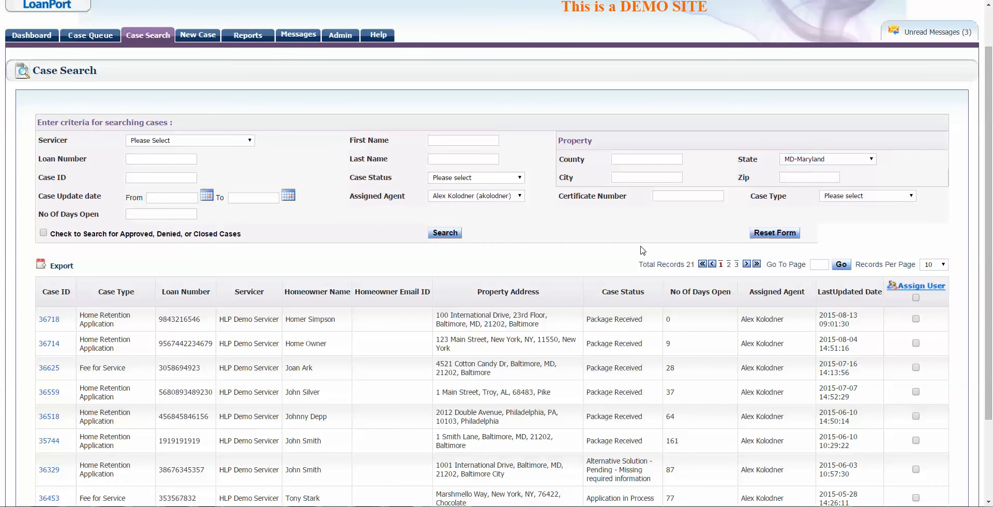
{"action": "left_click", "coordinate": [437, 234]}
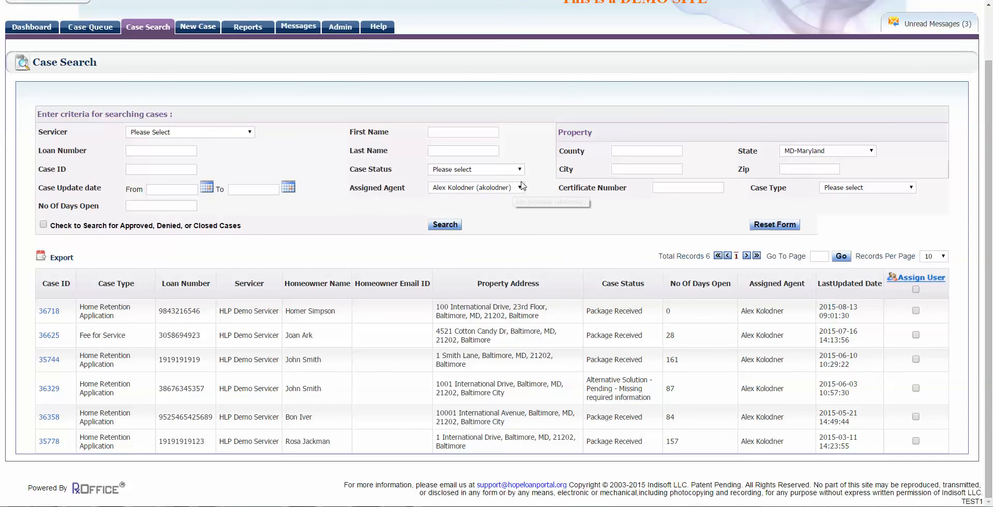
{"action": "left_click", "coordinate": [480, 190]}
{"action": "left_click", "coordinate": [478, 201]}
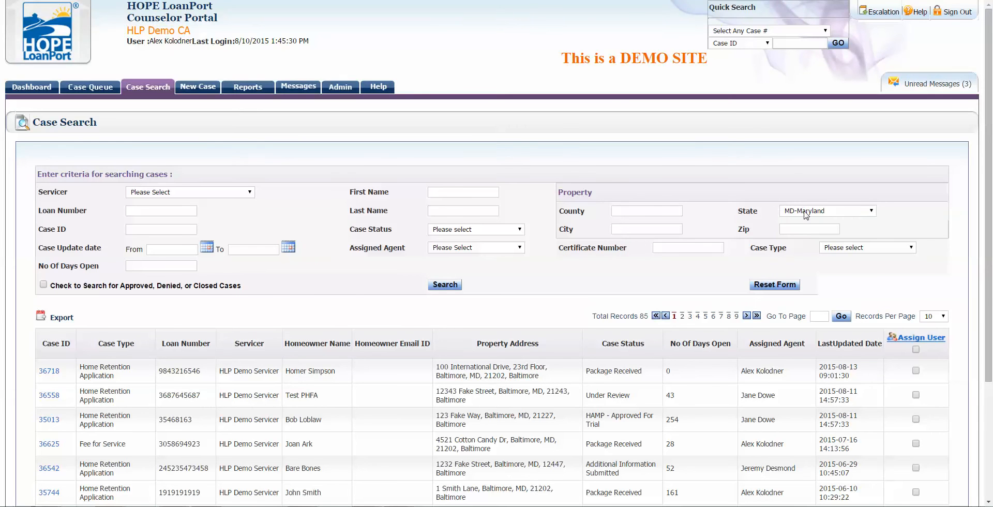
Step: Show 90 cases per page and check Select All on the search results
{"action": "scroll", "coordinate": [806, 216], "scroll_direction": "down", "scroll_amount": 2}
{"action": "left_click", "coordinate": [934, 214]}
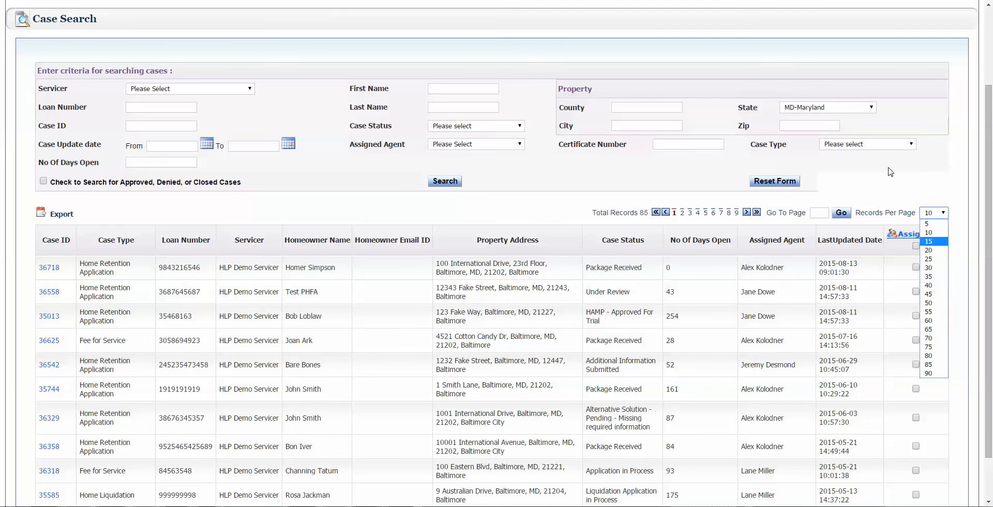
{"action": "scroll", "coordinate": [517, 259], "scroll_direction": "down", "scroll_amount": 1}
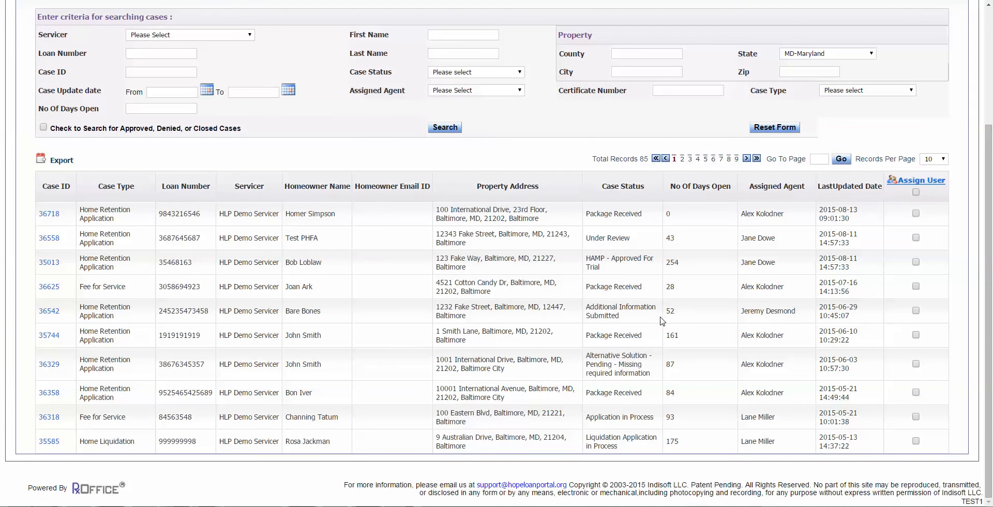
{"action": "scroll", "coordinate": [662, 322], "scroll_direction": "up", "scroll_amount": 2}
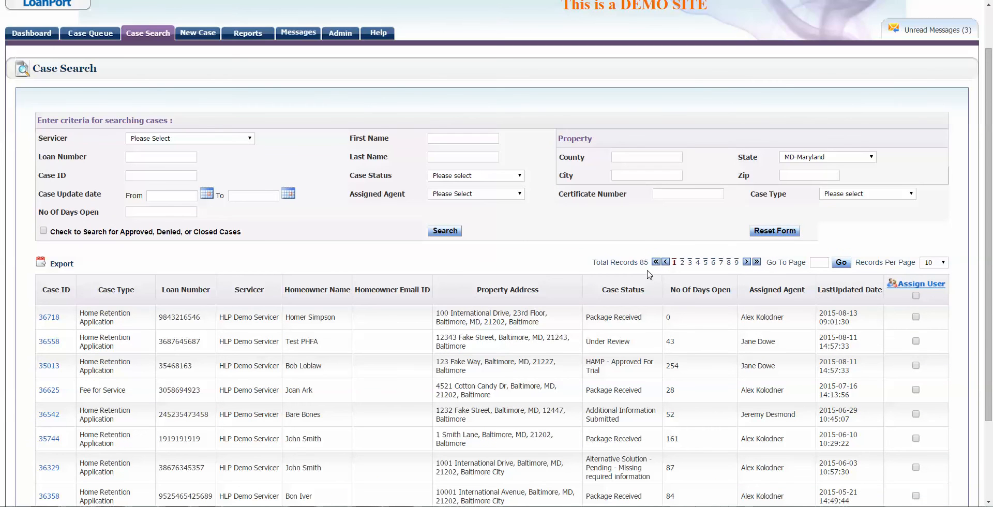
{"action": "left_click", "coordinate": [925, 262]}
{"action": "left_click", "coordinate": [936, 422]}
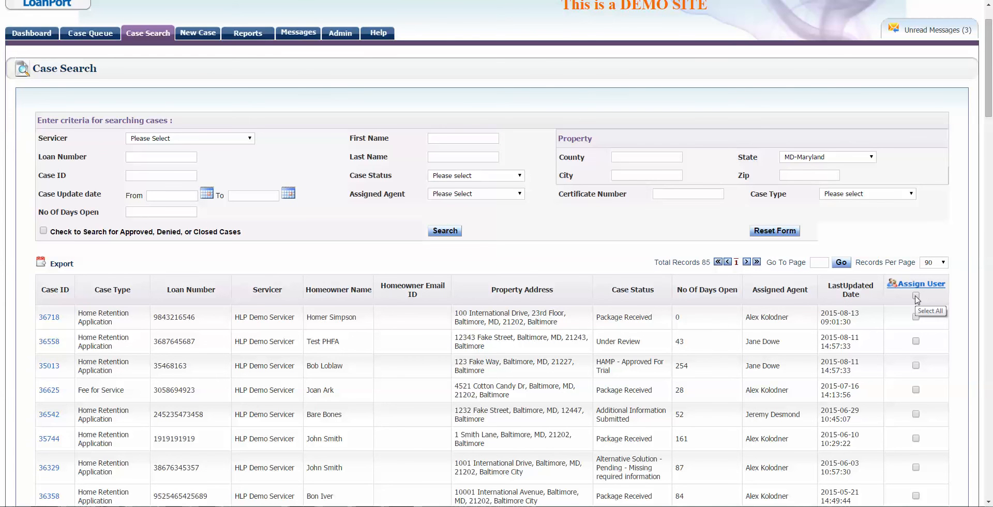
{"action": "left_click", "coordinate": [915, 297]}
Step: Cancel the Assign User dialog without choosing a user, then reset the search form
{"action": "scroll", "coordinate": [761, 338], "scroll_direction": "down", "scroll_amount": 6}
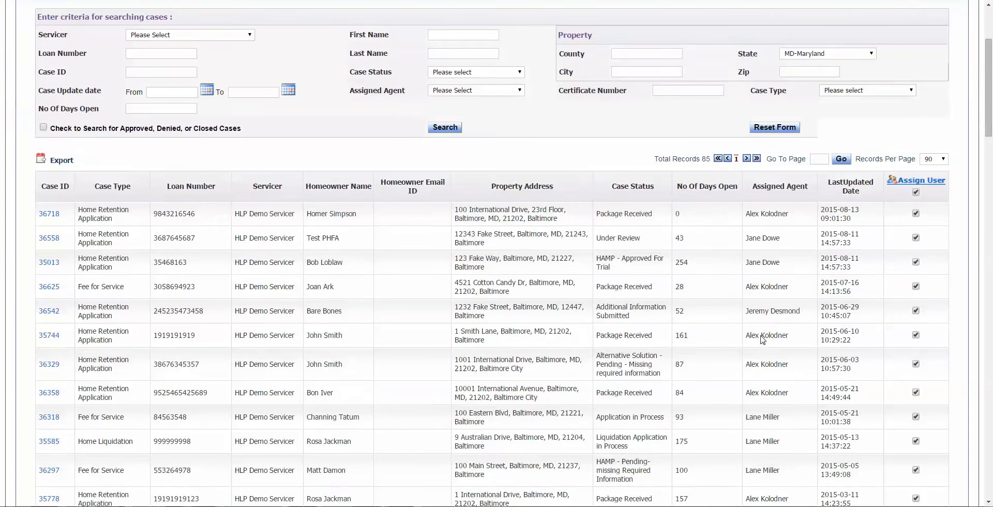
{"action": "scroll", "coordinate": [761, 339], "scroll_direction": "up", "scroll_amount": 1}
{"action": "scroll", "coordinate": [761, 338], "scroll_direction": "up", "scroll_amount": 6}
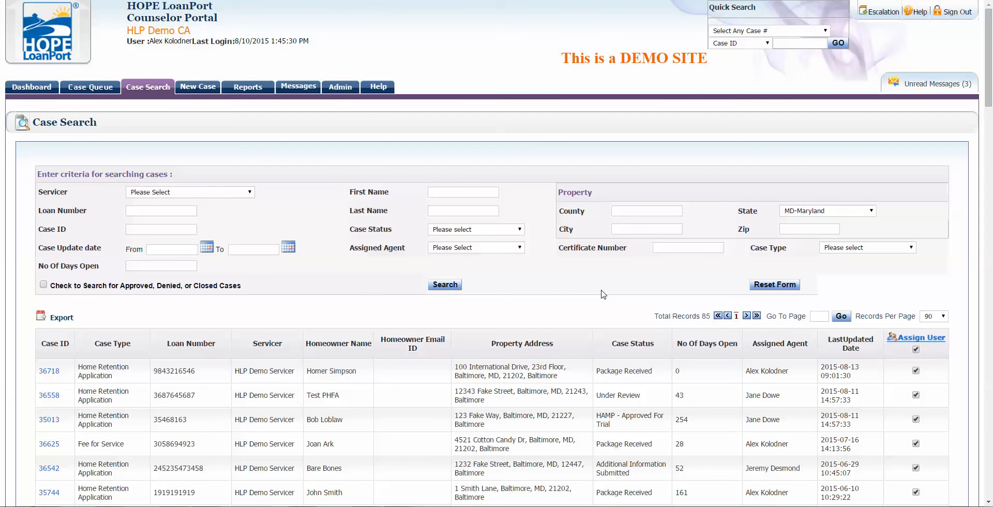
{"action": "scroll", "coordinate": [603, 294], "scroll_direction": "down", "scroll_amount": 2}
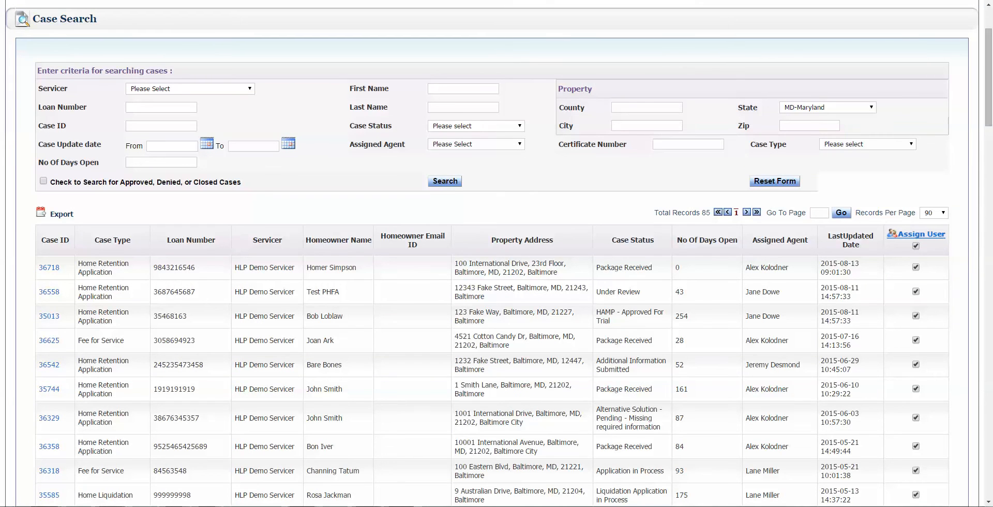
{"action": "left_click", "coordinate": [925, 234]}
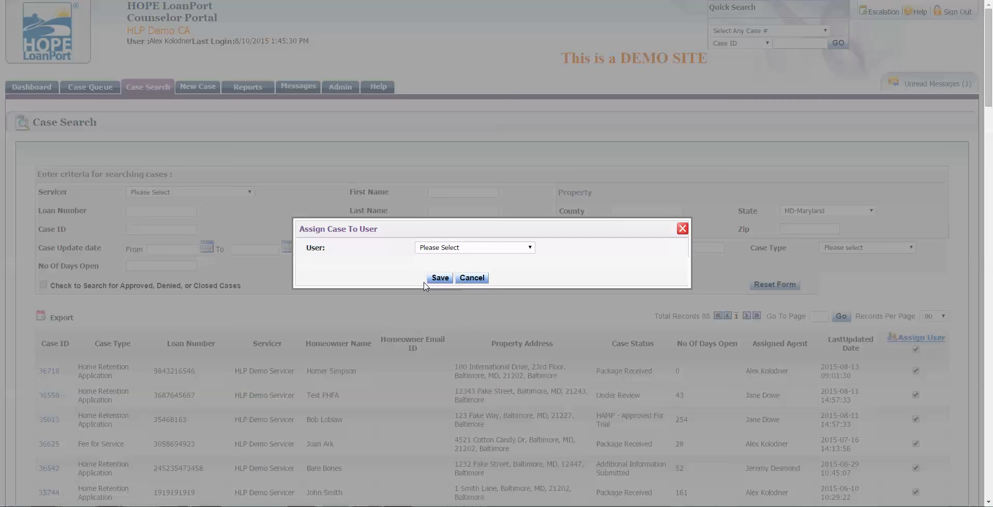
{"action": "left_click", "coordinate": [467, 248]}
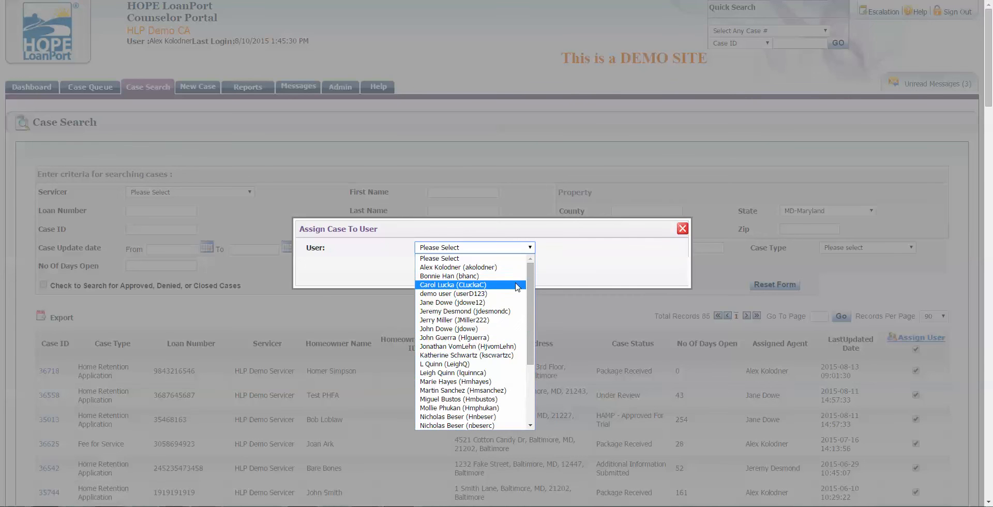
{"action": "left_click", "coordinate": [572, 270]}
{"action": "left_click", "coordinate": [682, 228]}
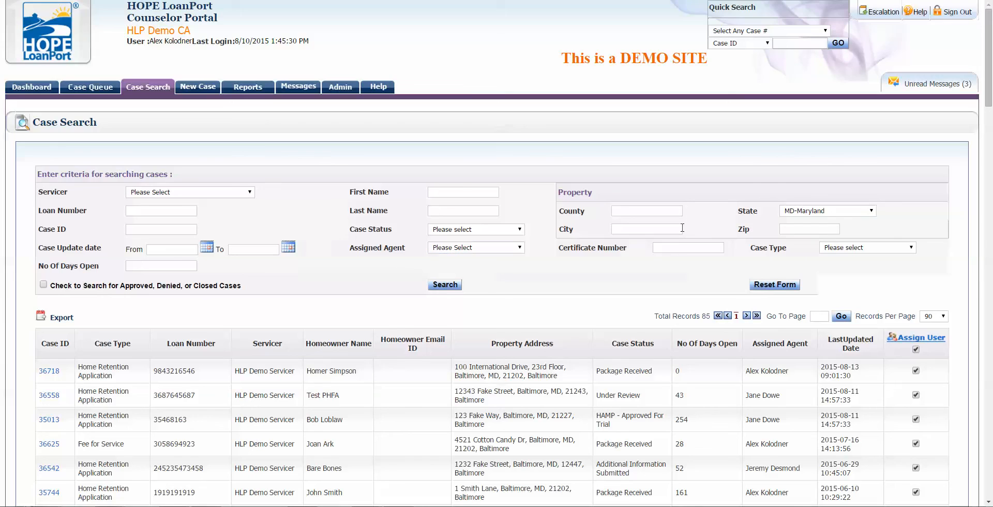
{"action": "left_click", "coordinate": [780, 284]}
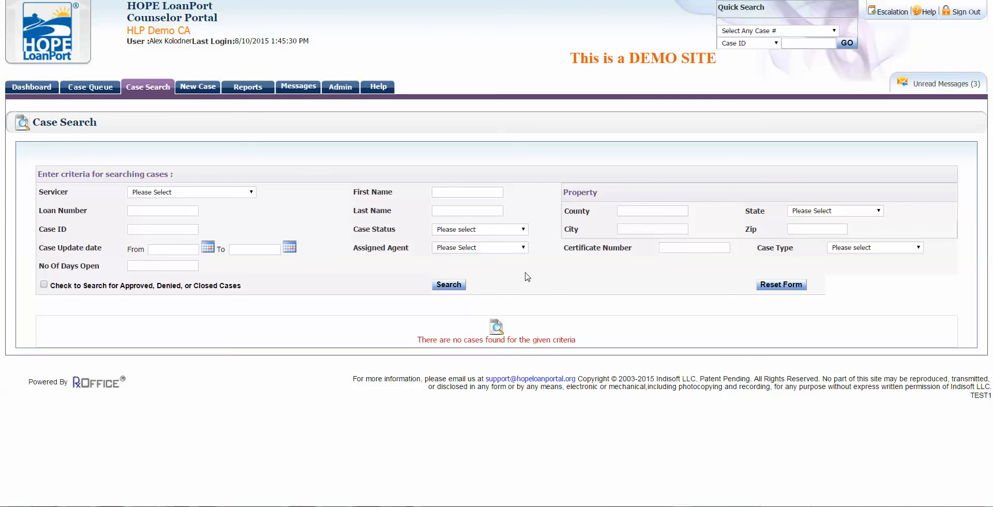
{"action": "left_click", "coordinate": [510, 249]}
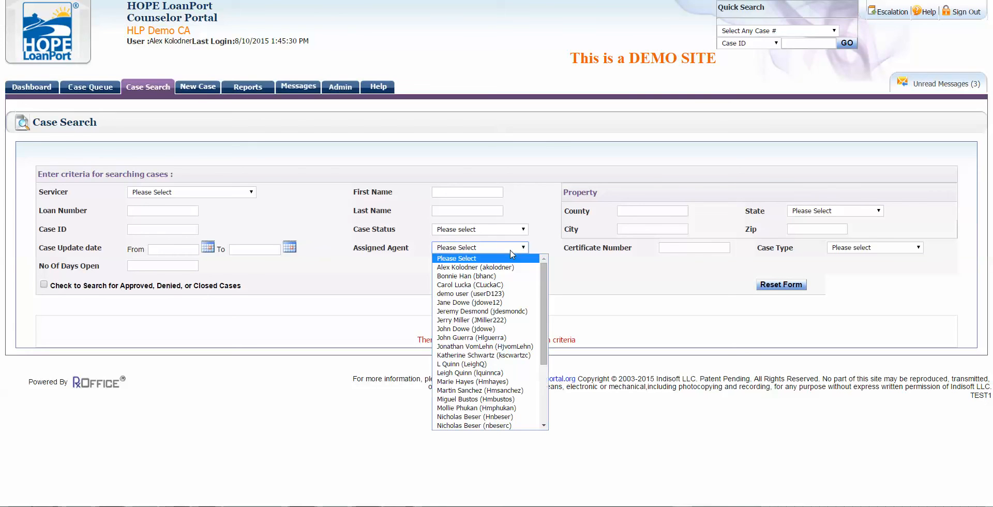
{"action": "left_click", "coordinate": [501, 276]}
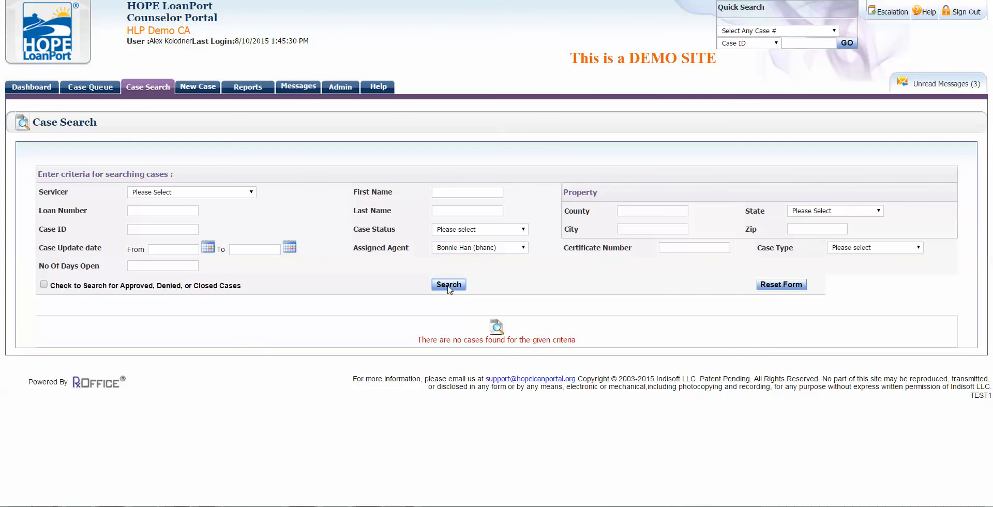
{"action": "left_click", "coordinate": [448, 286]}
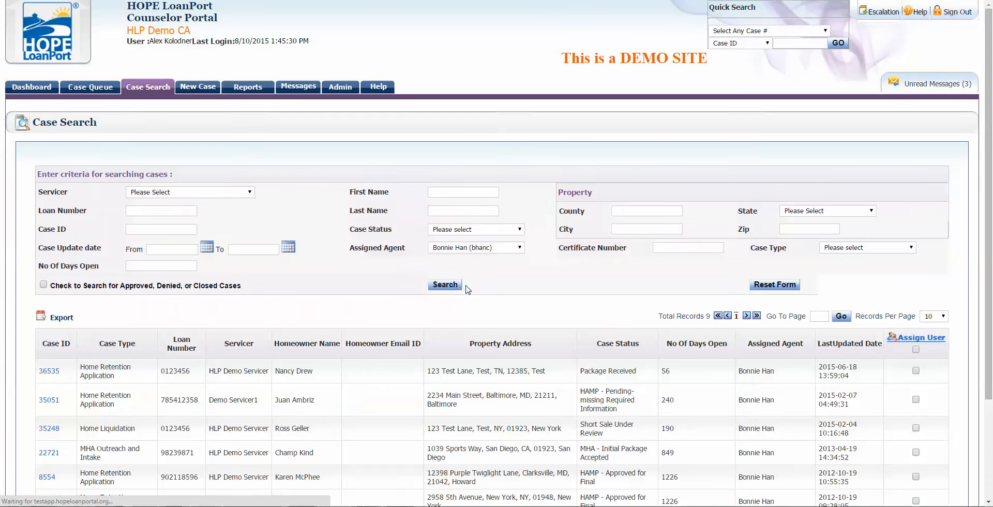
{"action": "scroll", "coordinate": [915, 293], "scroll_direction": "down", "scroll_amount": 2}
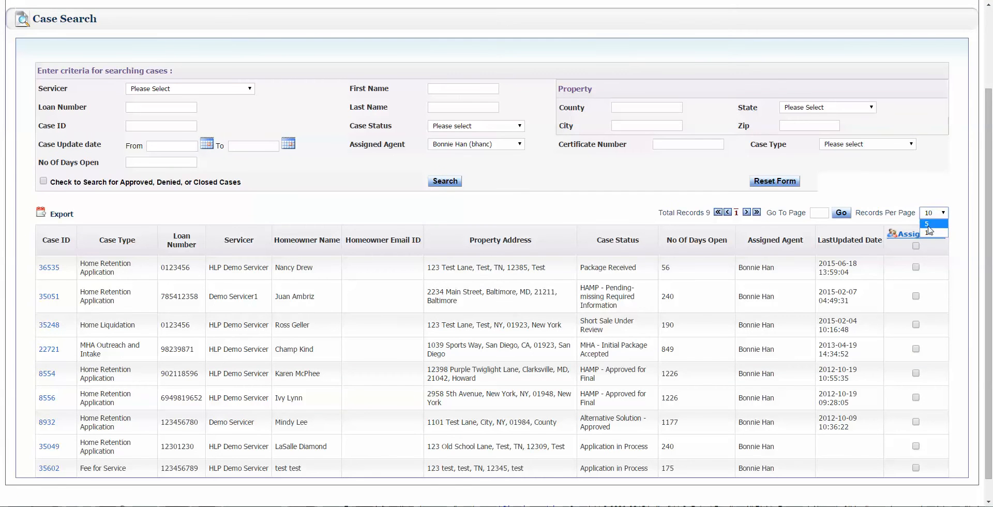
{"action": "left_click", "coordinate": [915, 248]}
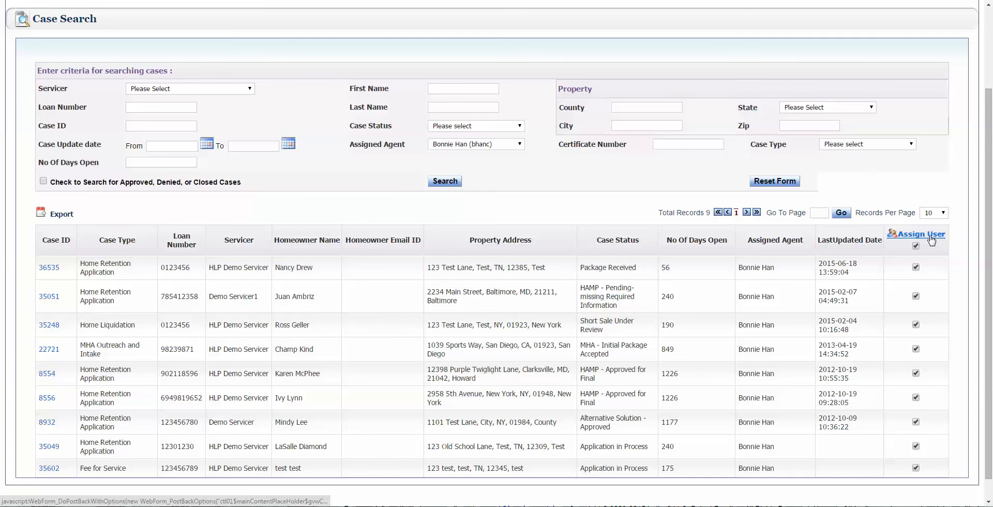
{"action": "left_click", "coordinate": [928, 235]}
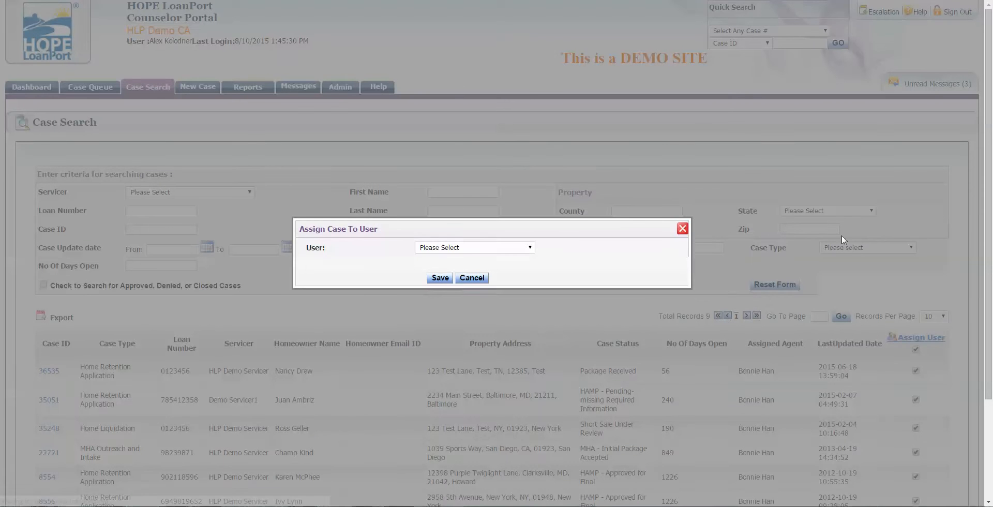
{"action": "left_click", "coordinate": [522, 248]}
{"action": "left_click", "coordinate": [562, 277]}
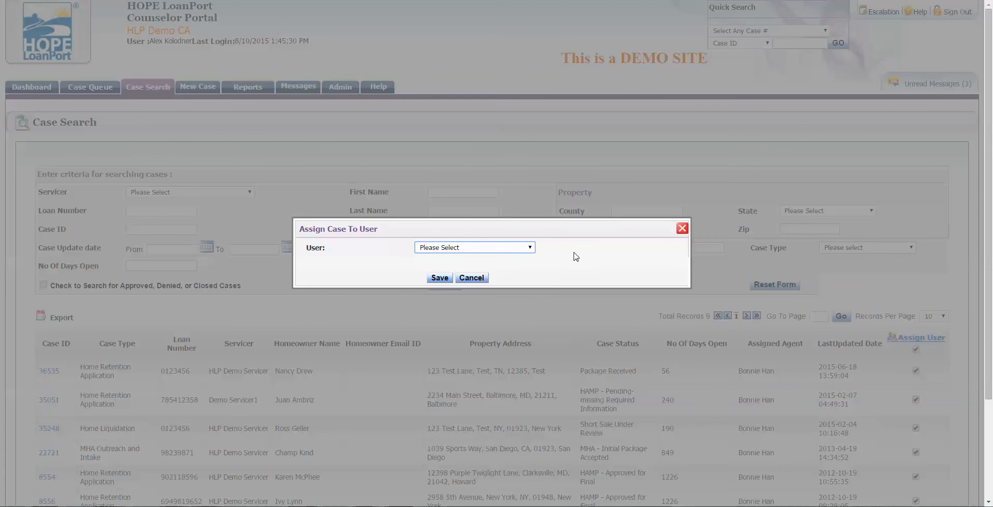
{"action": "left_click", "coordinate": [682, 229]}
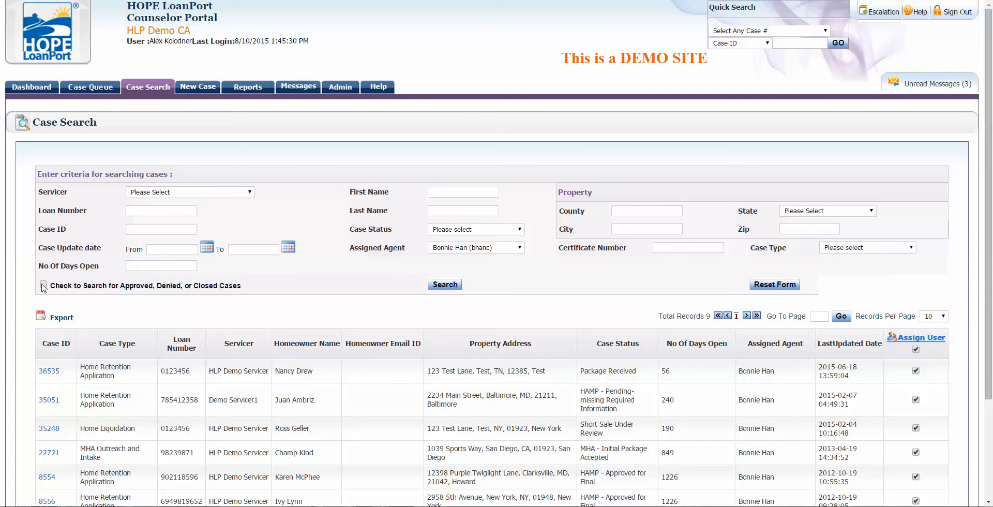
{"action": "left_click", "coordinate": [769, 285]}
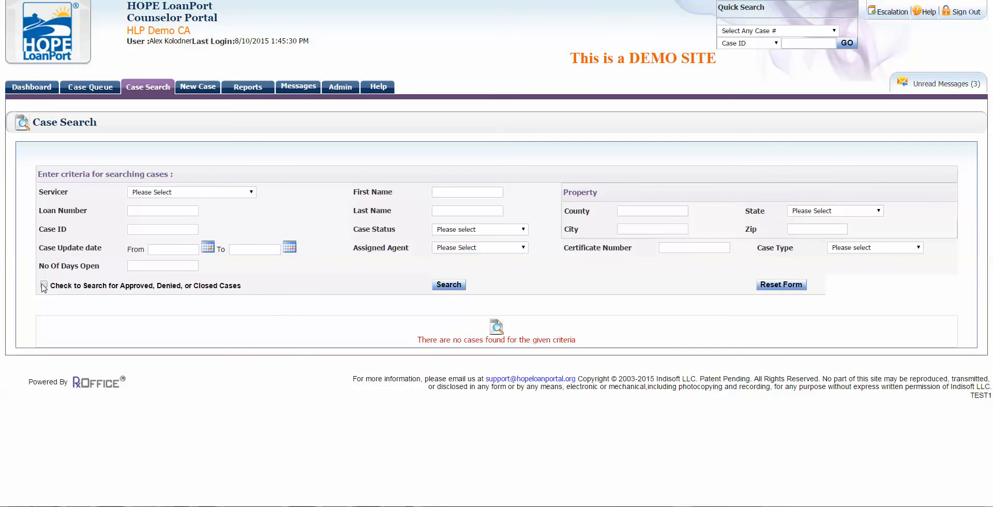
Step: Include approved, denied and closed cases and search by a chosen assigned agent
{"action": "left_click", "coordinate": [44, 285]}
{"action": "left_click", "coordinate": [459, 249]}
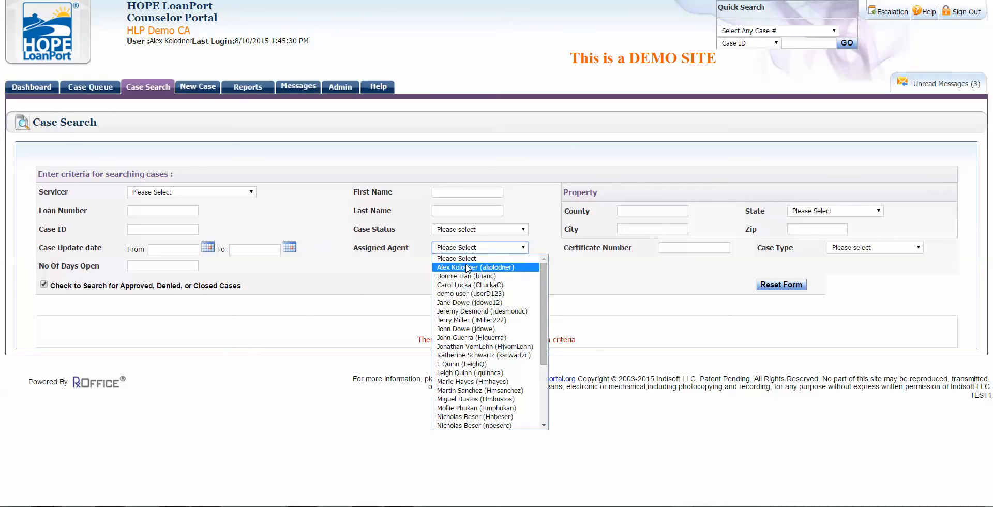
{"action": "left_click", "coordinate": [467, 266]}
{"action": "left_click", "coordinate": [477, 250]}
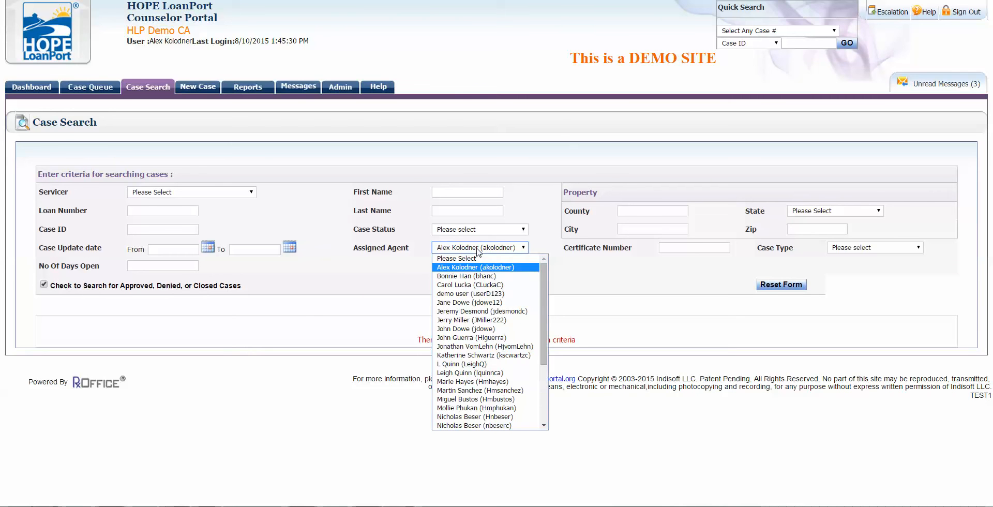
{"action": "left_click", "coordinate": [478, 310]}
{"action": "left_click", "coordinate": [453, 288]}
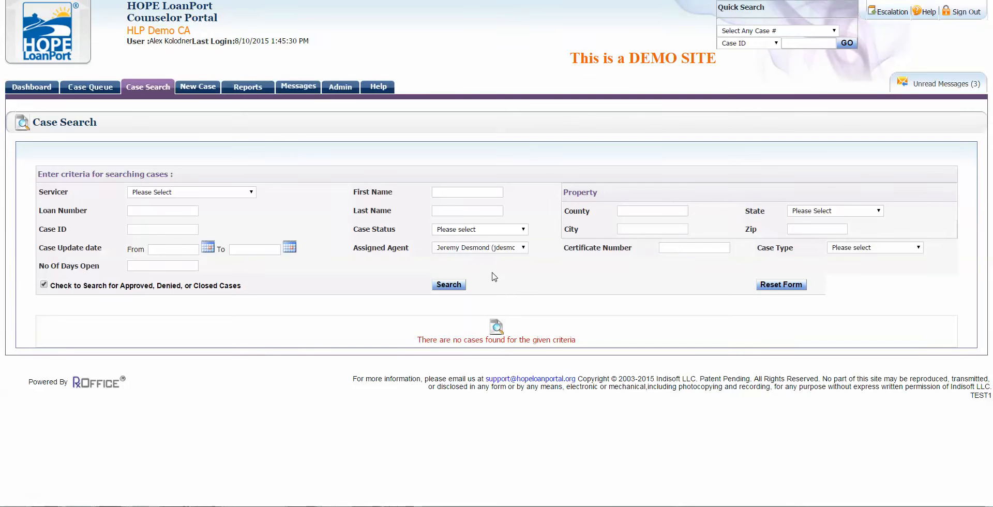
Step: Switch Assigned Agent to another agent and search again, listing 29 cases
{"action": "left_click", "coordinate": [492, 251]}
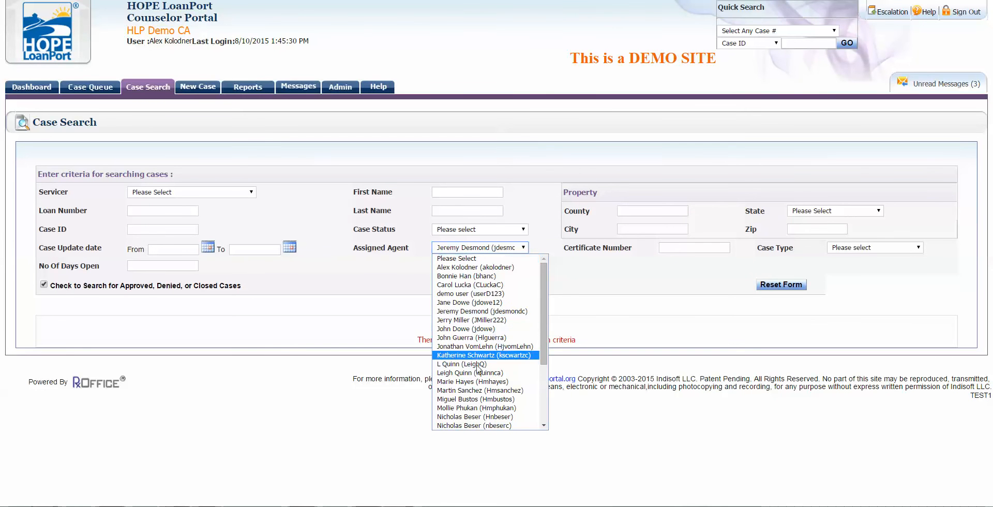
{"action": "left_click", "coordinate": [496, 373]}
{"action": "left_click", "coordinate": [454, 287]}
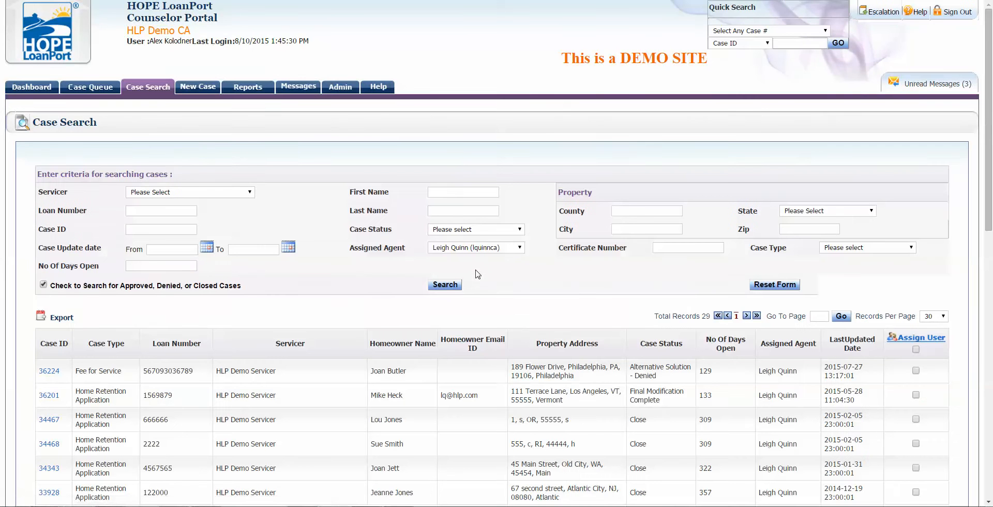
{"action": "scroll", "coordinate": [477, 274], "scroll_direction": "down", "scroll_amount": 2}
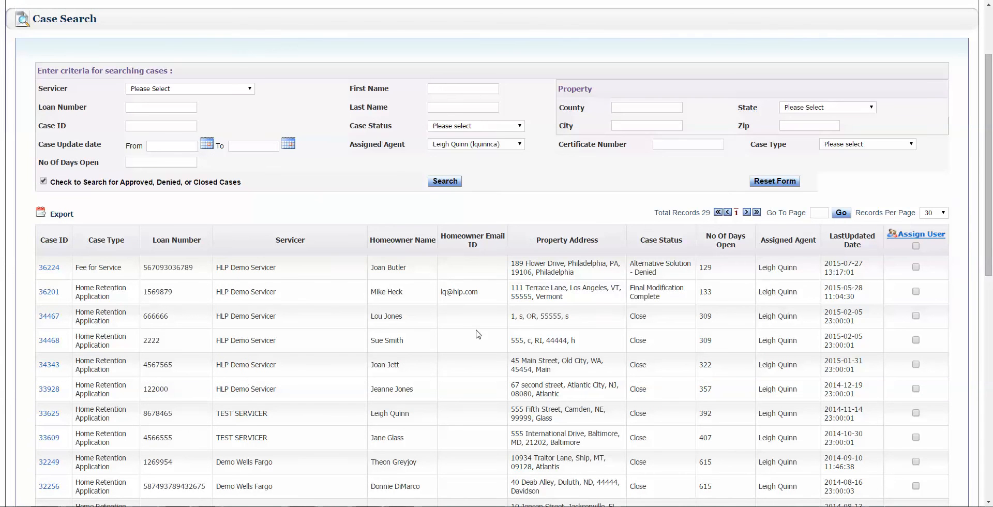
Step: Open case 36224, scroll its Case Information, and show its status history ending Alternative Solution - Denied
{"action": "left_click", "coordinate": [46, 268]}
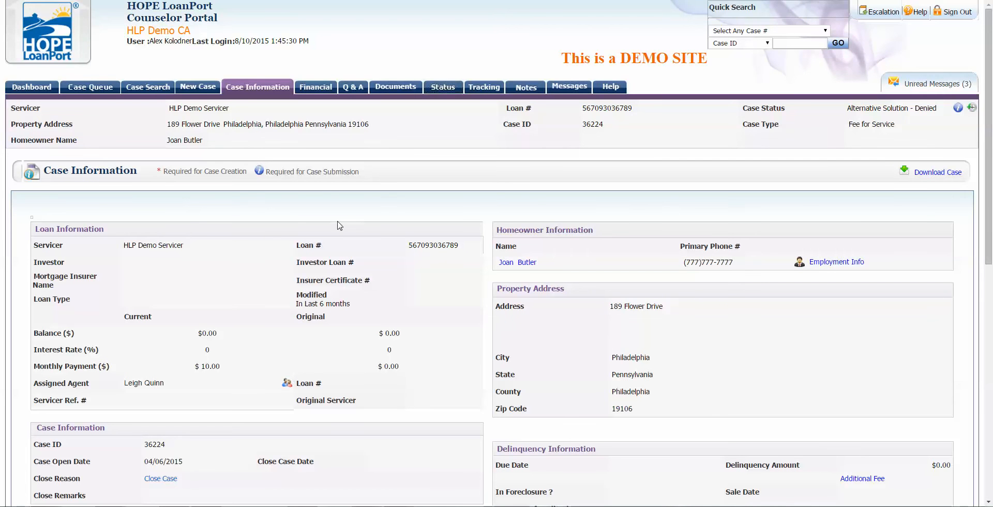
{"action": "scroll", "coordinate": [569, 291], "scroll_direction": "down", "scroll_amount": 3}
{"action": "scroll", "coordinate": [617, 291], "scroll_direction": "down", "scroll_amount": 4}
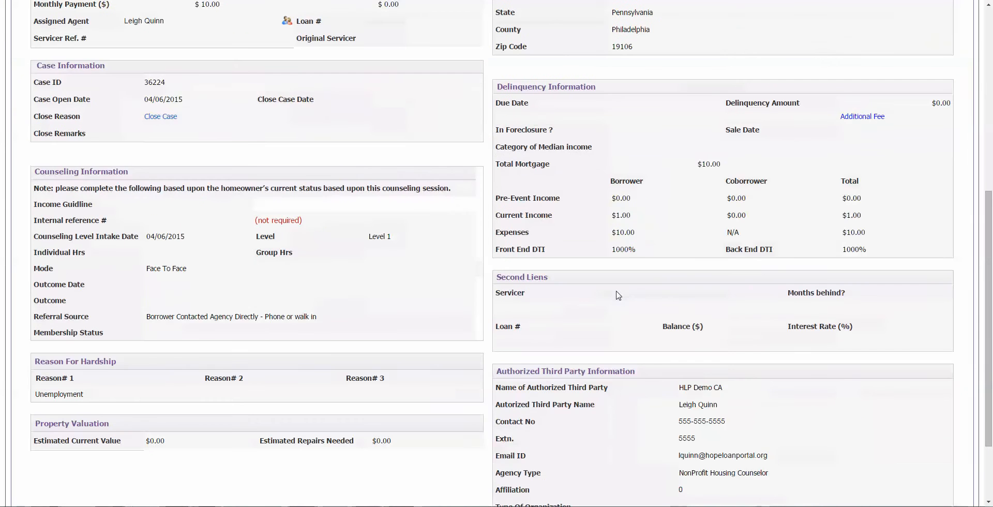
{"action": "scroll", "coordinate": [617, 292], "scroll_direction": "down", "scroll_amount": 3}
{"action": "scroll", "coordinate": [618, 295], "scroll_direction": "up", "scroll_amount": 7}
{"action": "scroll", "coordinate": [617, 295], "scroll_direction": "up", "scroll_amount": 3}
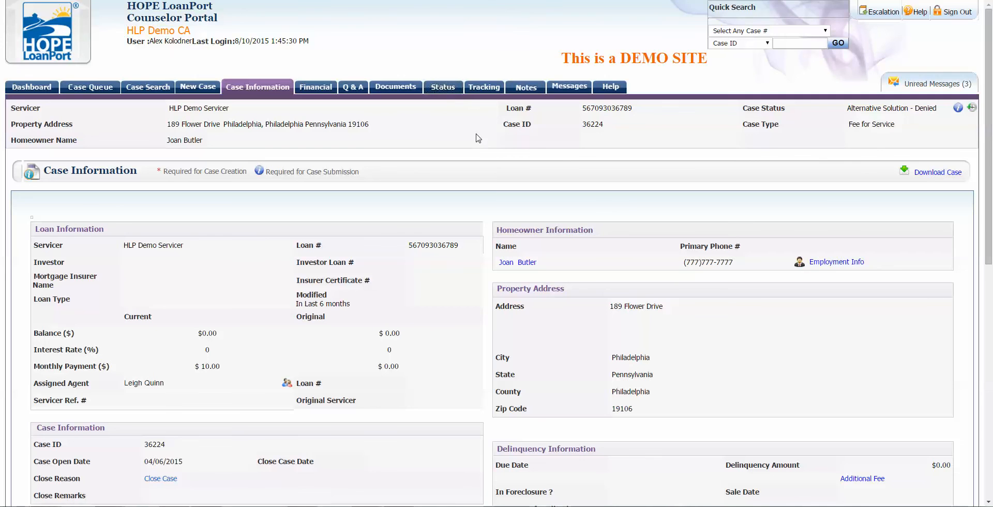
{"action": "mouse_move", "coordinate": [958, 108]}
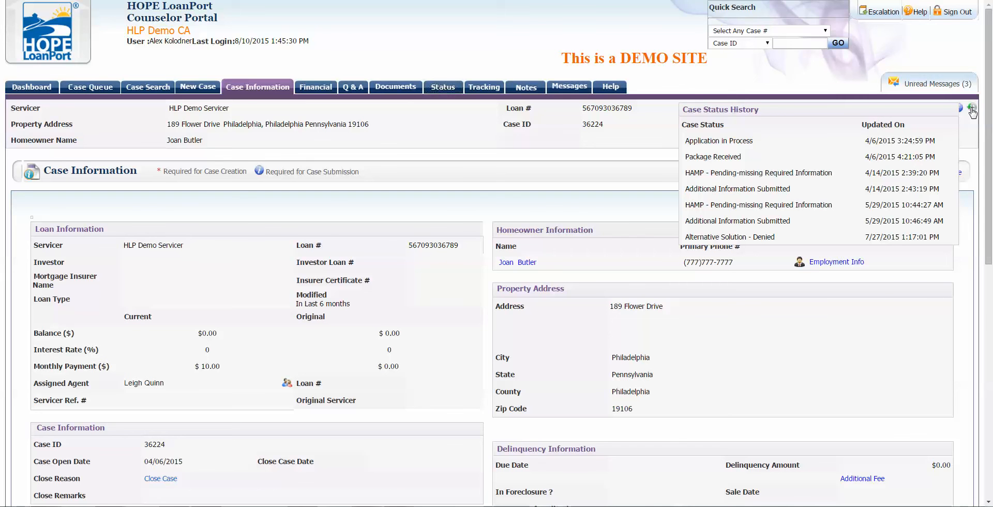
Step: Review case 36224's Status log, then view its Notes showing 4 entries
{"action": "left_click", "coordinate": [447, 87]}
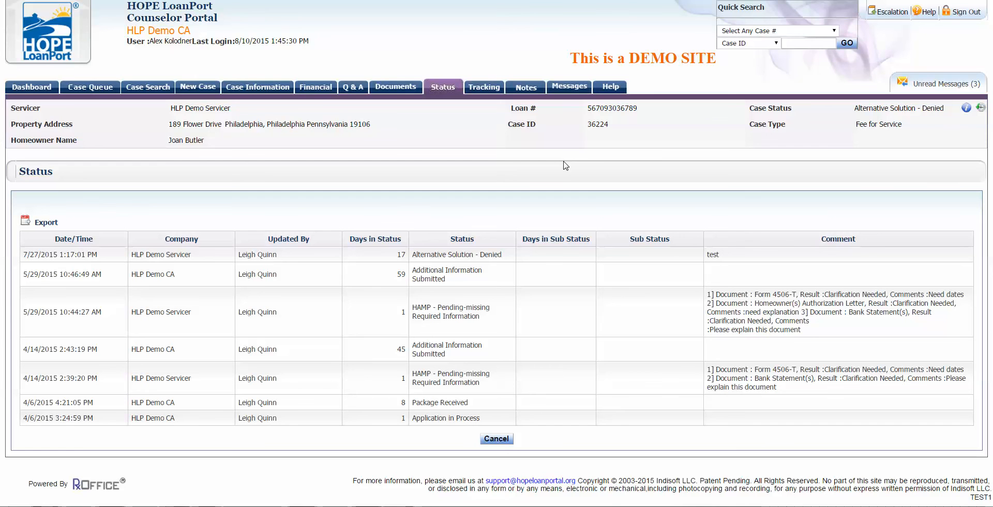
{"action": "left_click", "coordinate": [535, 89]}
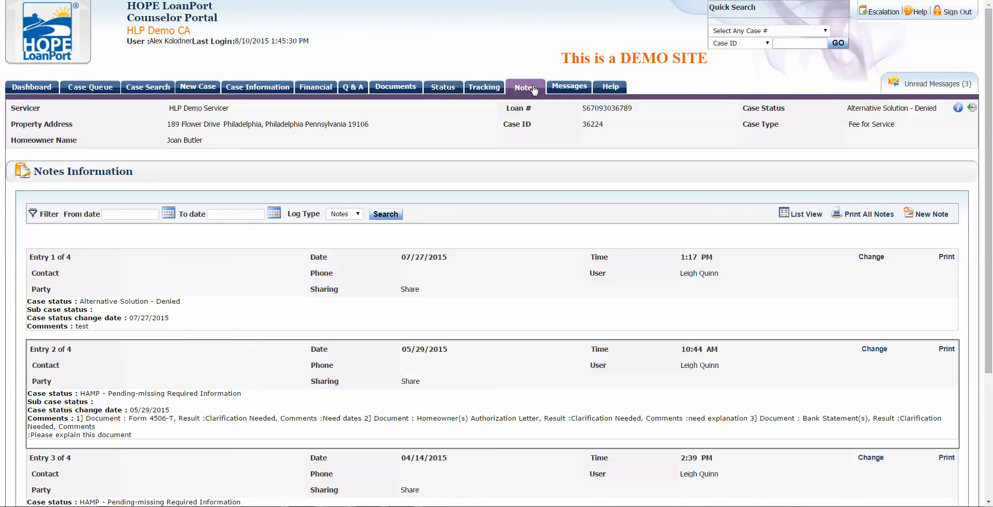
Step: Start a new note on case 36224 saying you spoke with the borrower Tuesday at 3 pm
{"action": "scroll", "coordinate": [630, 175], "scroll_direction": "down", "scroll_amount": 1}
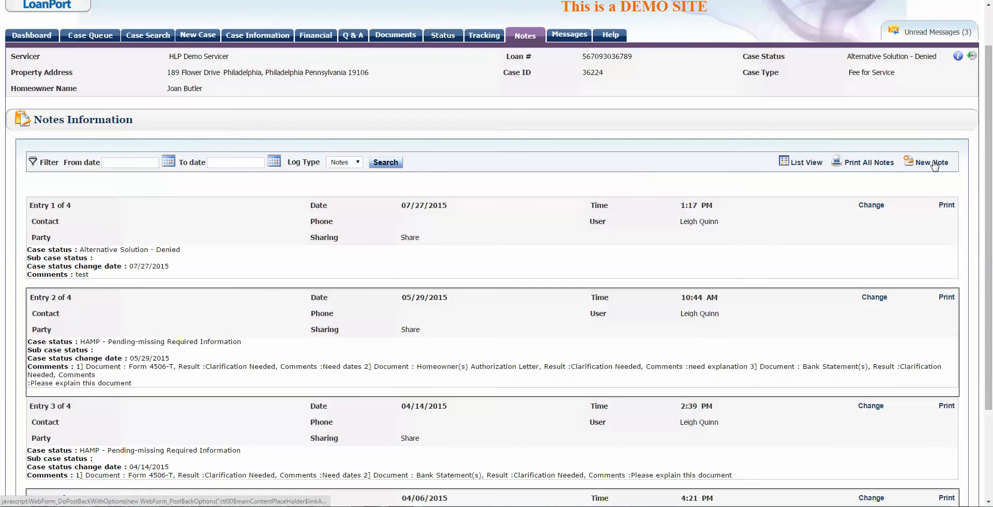
{"action": "left_click", "coordinate": [934, 163]}
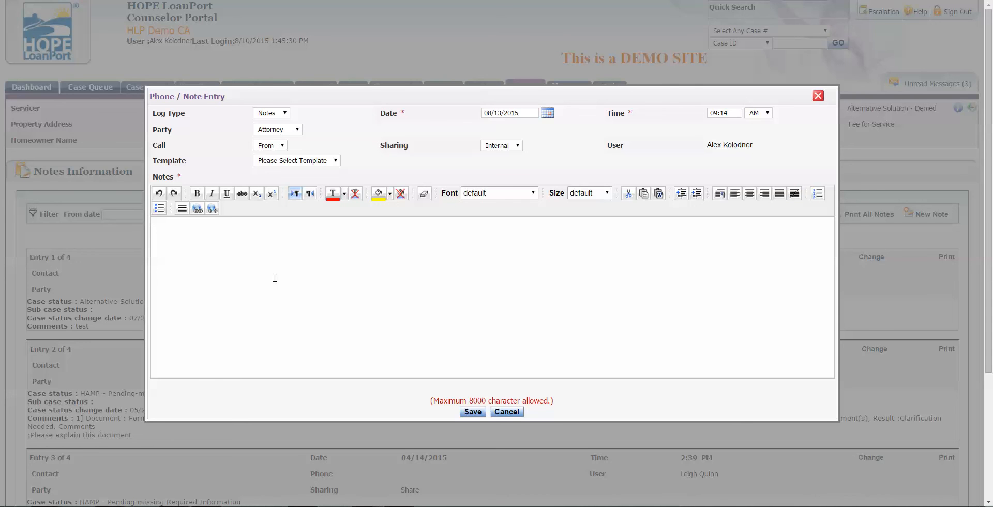
{"action": "type", "text": "Hi, I spoke iwith the b"}
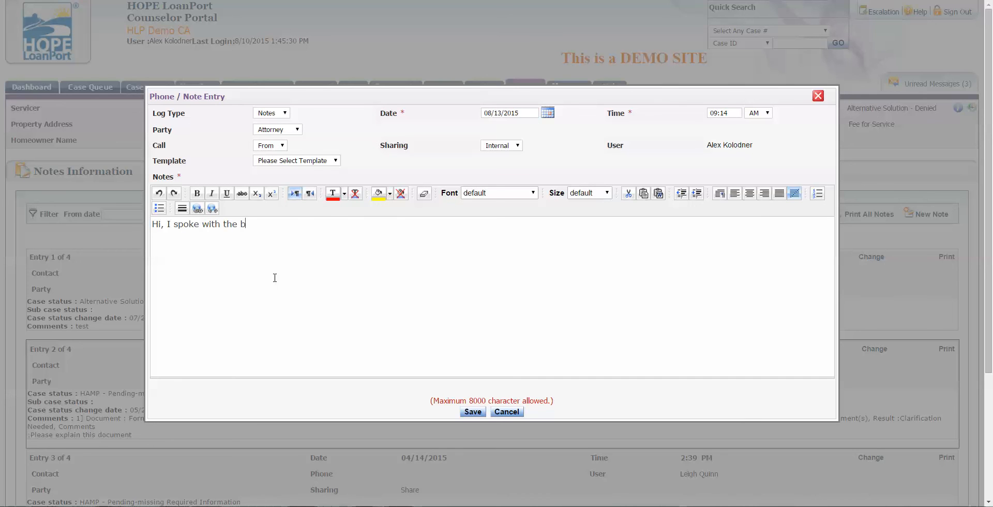
{"action": "type", "text": "orrower on Tuesday at 3 pm. This"}
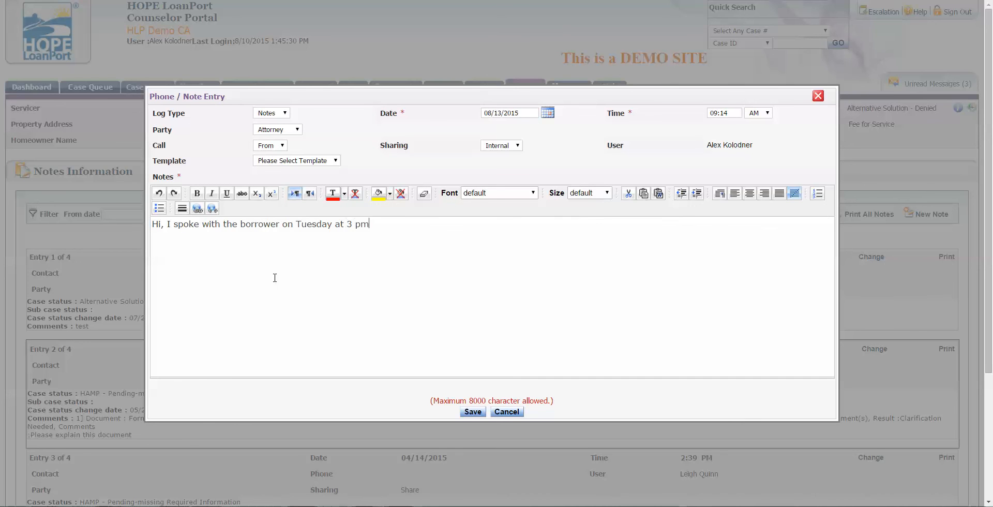
Step: Add that she will call back at 3:00 pm on Wednesday, then save the note
{"action": "key", "text": "BackSpace"}
{"action": "key", "text": "BackSpace"}
{"action": "key", "text": "BackSpace"}
{"action": "key", "text": "BackSpace"}
{"action": "type", "text": "He or she"}
{"action": "key", "text": "BackSpace"}
{"action": "key", "text": "BackSpace"}
{"action": "key", "text": "BackSpace"}
{"action": "key", "text": "BackSpace"}
{"action": "key", "text": "BackSpace"}
{"action": "key", "text": "BackSpace"}
{"action": "key", "text": "BackSpace"}
{"action": "key", "text": "BackSpace"}
{"action": "key", "text": "BackSpace"}
{"action": "key", "text": "BackSpace"}
{"action": "type", "text": "She will d"}
{"action": "type", "text": "all back at 3:00 pm on Wednesday."}
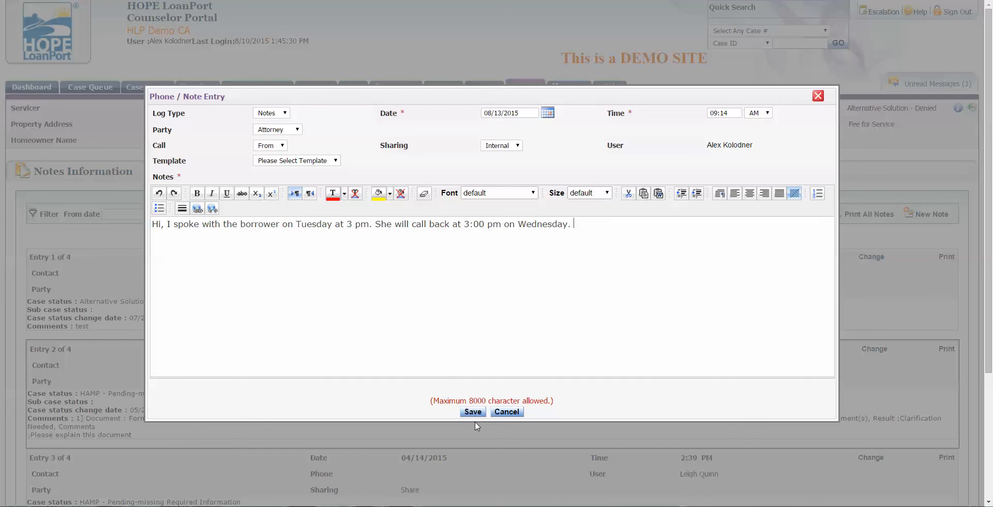
{"action": "left_click", "coordinate": [472, 413]}
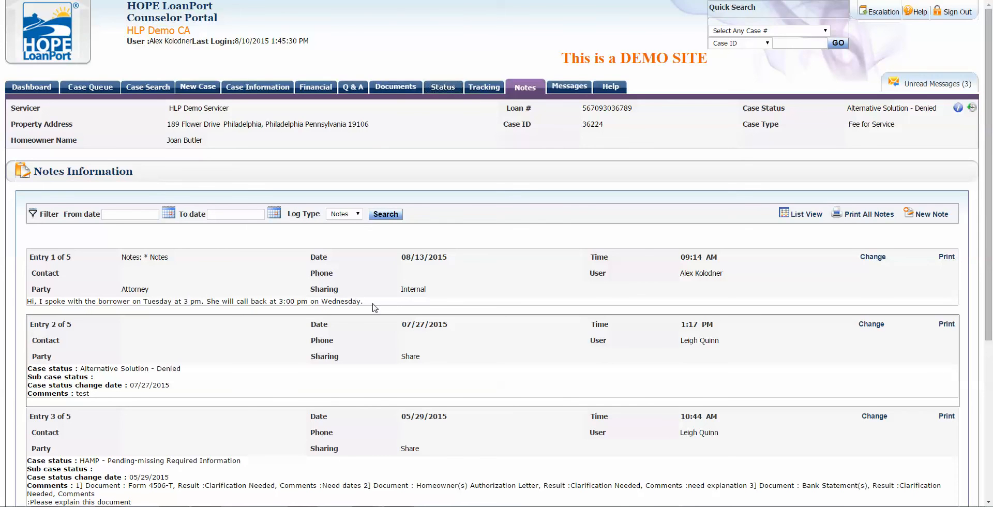
{"action": "left_click_drag", "start_coordinate": [375, 308], "coordinate": [26, 192]}
Step: Open the third system notification in case 36224's Messages and read the status-change text
{"action": "left_click", "coordinate": [87, 293]}
{"action": "left_click", "coordinate": [572, 87]}
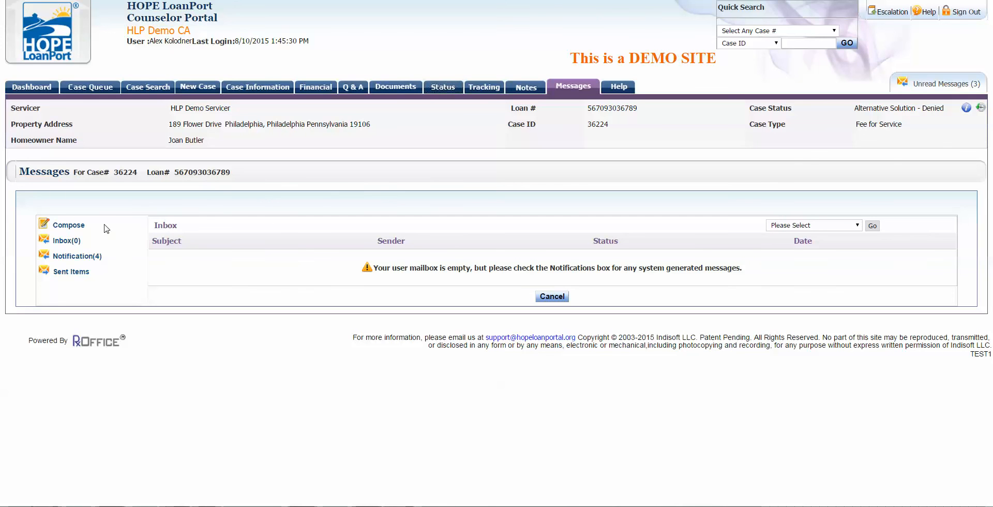
{"action": "left_click", "coordinate": [72, 257]}
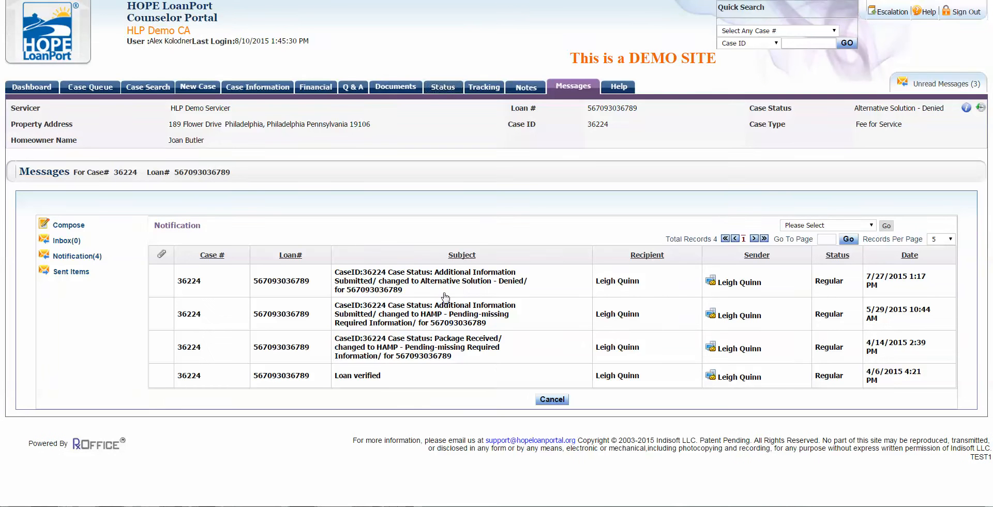
{"action": "left_click", "coordinate": [422, 354]}
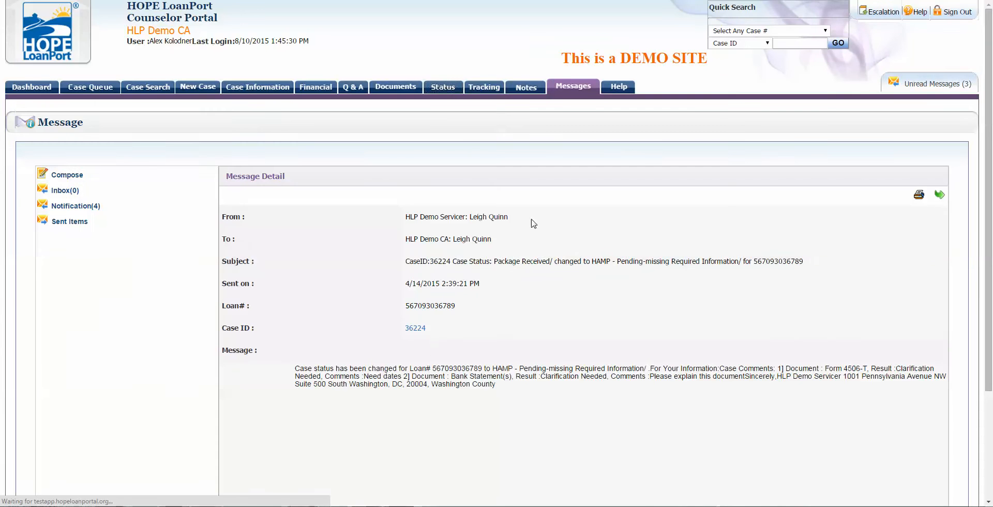
{"action": "scroll", "coordinate": [522, 362], "scroll_direction": "down", "scroll_amount": 1}
{"action": "left_click_drag", "start_coordinate": [364, 318], "coordinate": [561, 341]}
{"action": "left_click", "coordinate": [583, 347]}
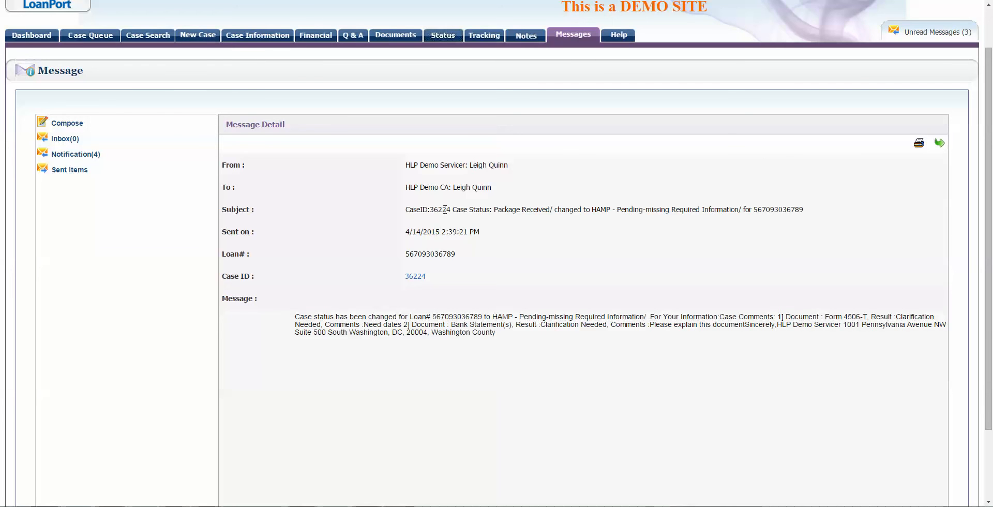
Step: Start a message to HLP Demo Servicer, abandon the draft, and return to the empty Inbox
{"action": "left_click", "coordinate": [80, 123]}
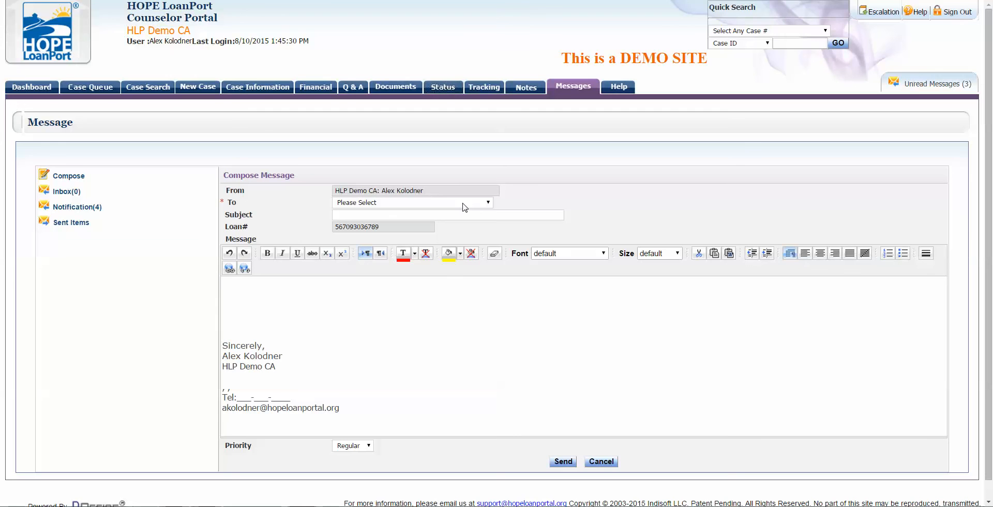
{"action": "left_click", "coordinate": [464, 204]}
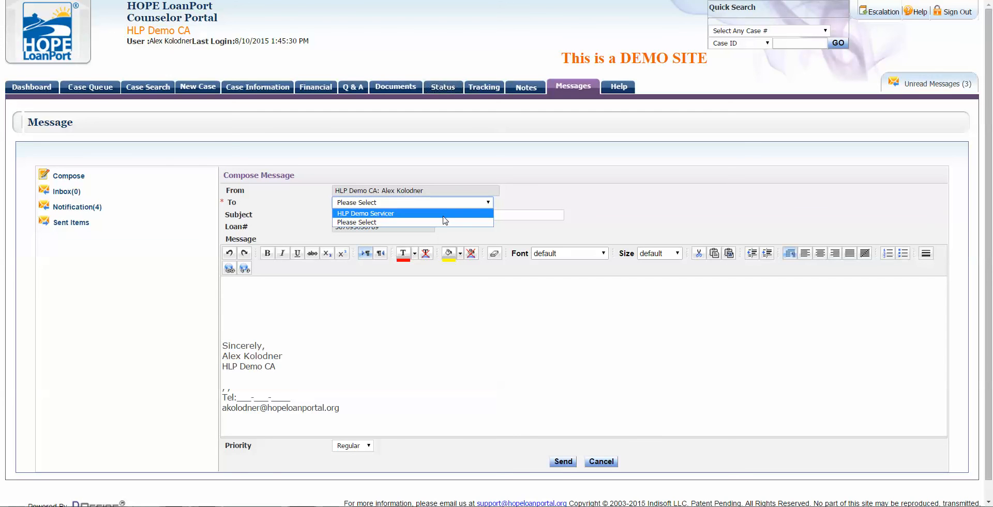
{"action": "left_click", "coordinate": [444, 213]}
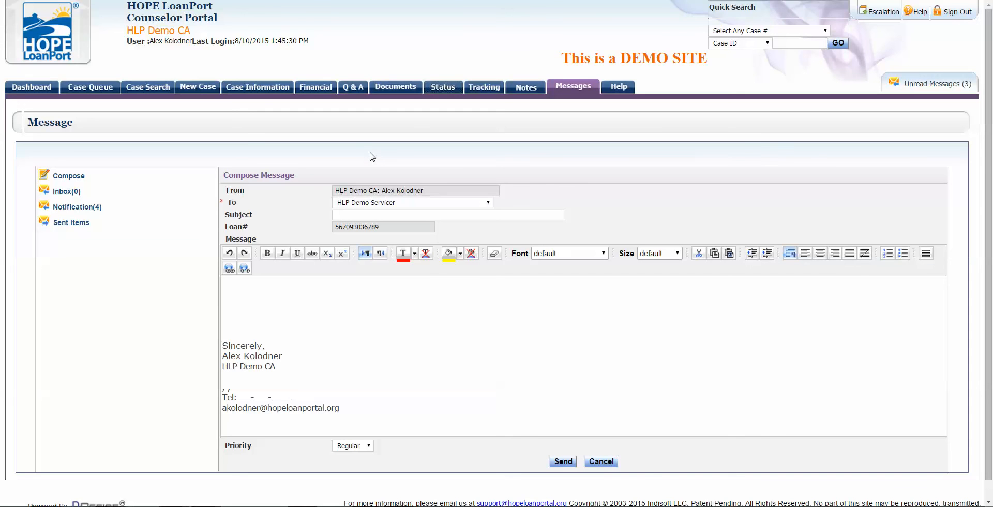
{"action": "left_click", "coordinate": [568, 89]}
{"action": "left_click", "coordinate": [69, 191]}
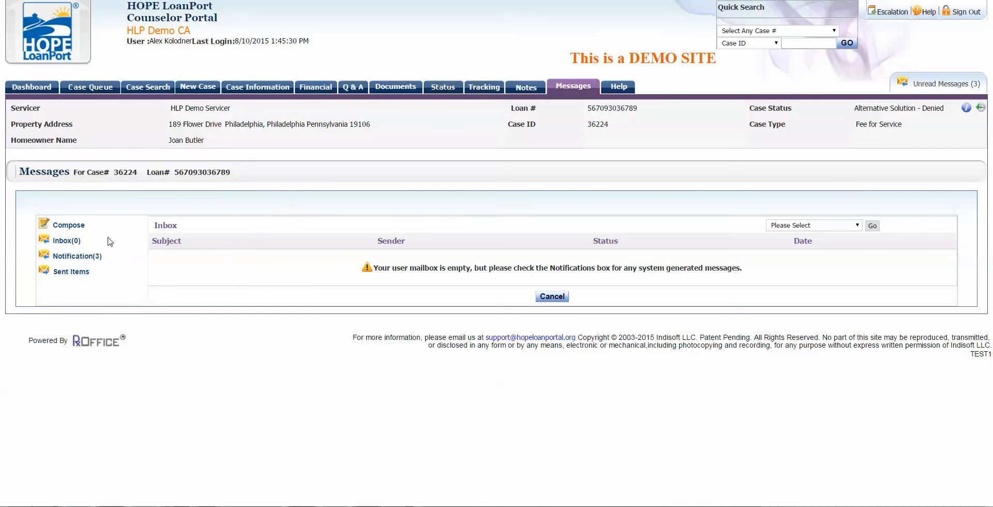
Step: Open the Loan verified message from the dashboard's Top 10 Messages and review its recipients
{"action": "left_click", "coordinate": [68, 241]}
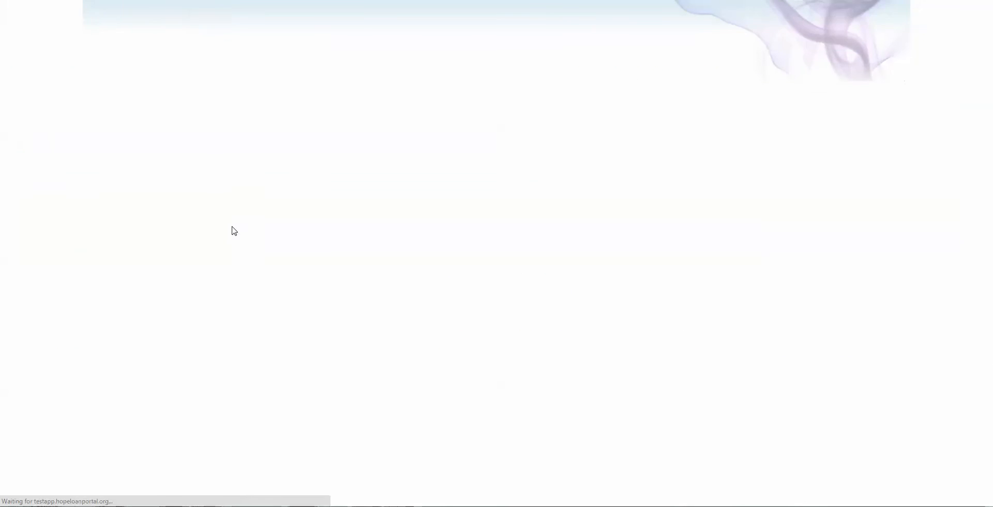
{"action": "left_click", "coordinate": [22, 89]}
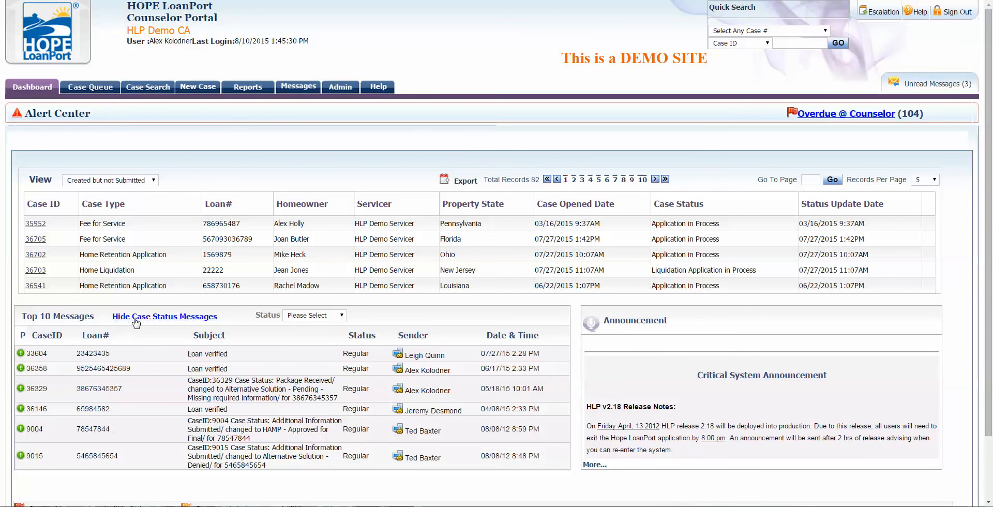
{"action": "left_click", "coordinate": [213, 355]}
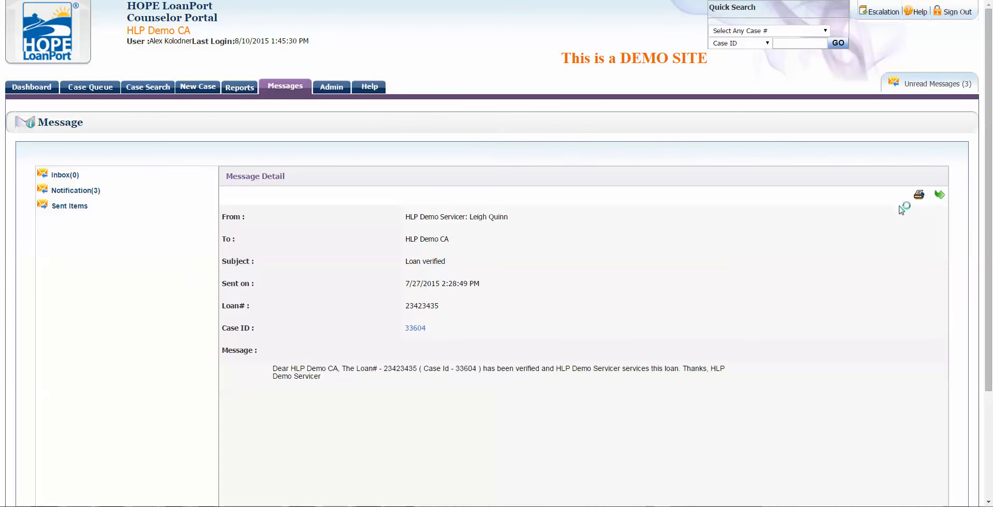
{"action": "scroll", "coordinate": [331, 331], "scroll_direction": "down", "scroll_amount": 1}
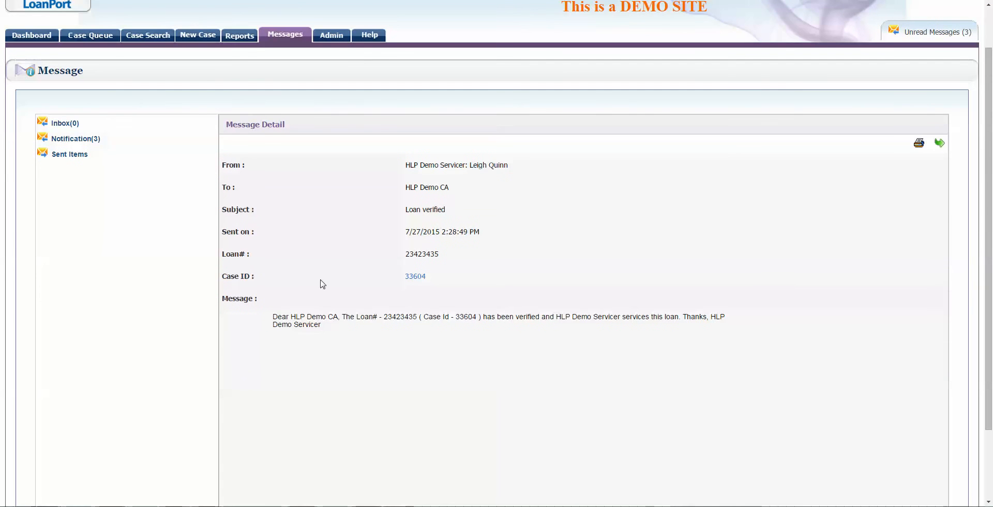
{"action": "left_click_drag", "start_coordinate": [231, 187], "coordinate": [486, 196]}
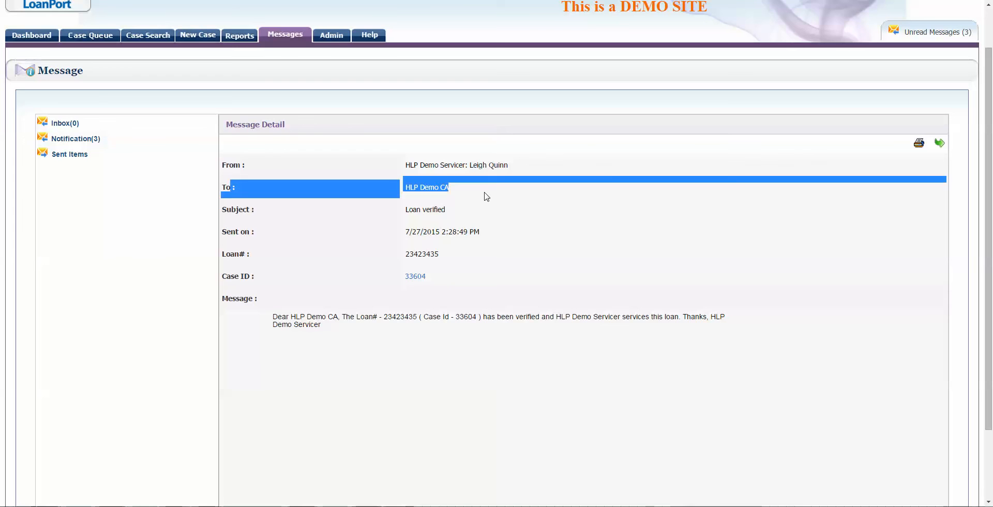
{"action": "left_click", "coordinate": [486, 197]}
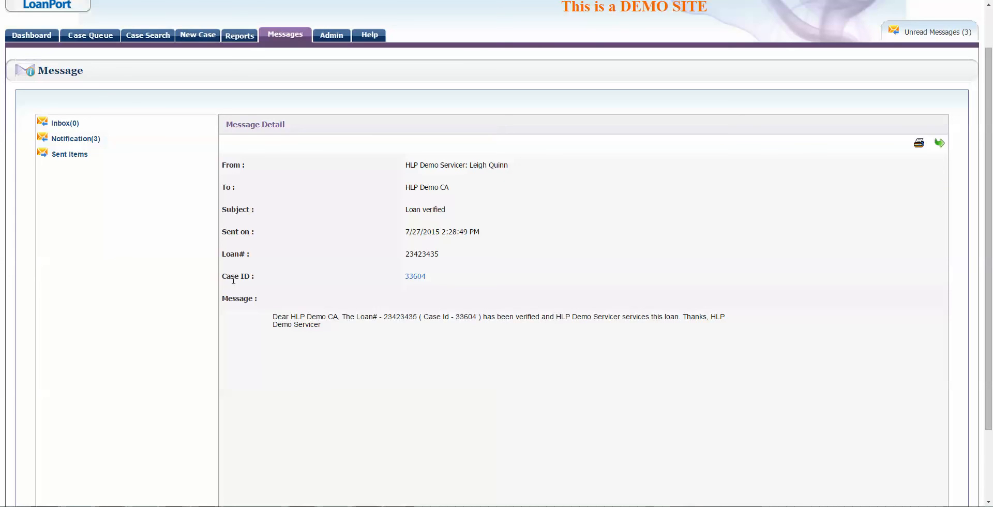
Step: Open case 33604's Case Information from the message's Case ID link
{"action": "left_click", "coordinate": [415, 277]}
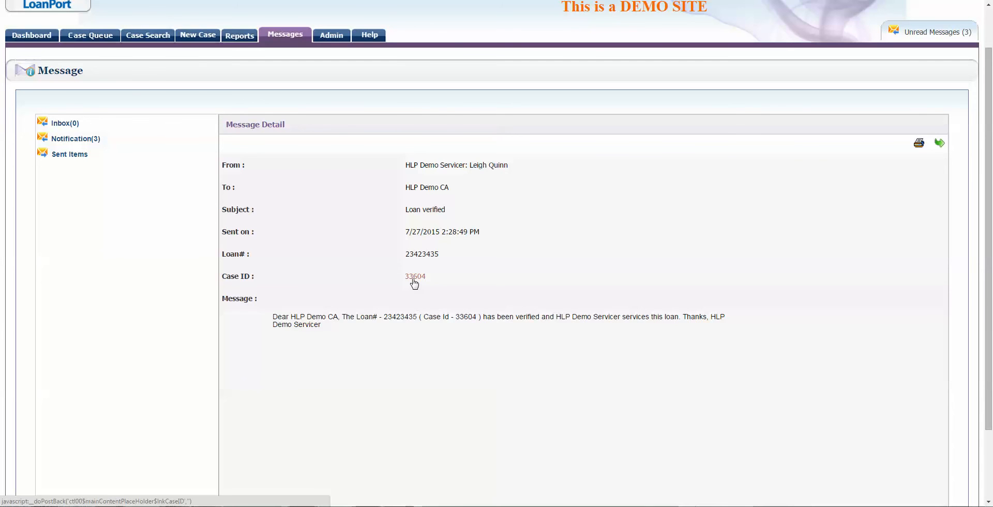
{"action": "left_click", "coordinate": [423, 278]}
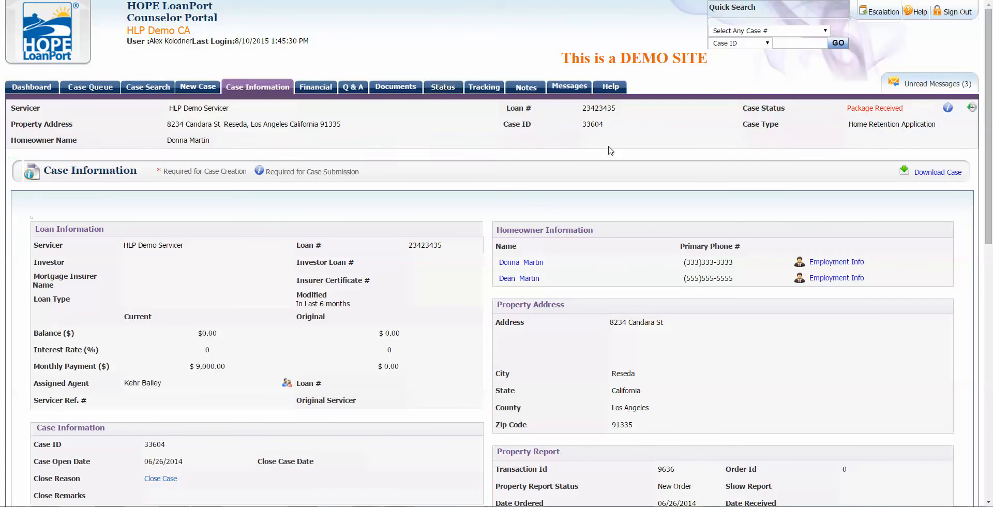
{"action": "left_click_drag", "start_coordinate": [11, 104], "coordinate": [413, 148]}
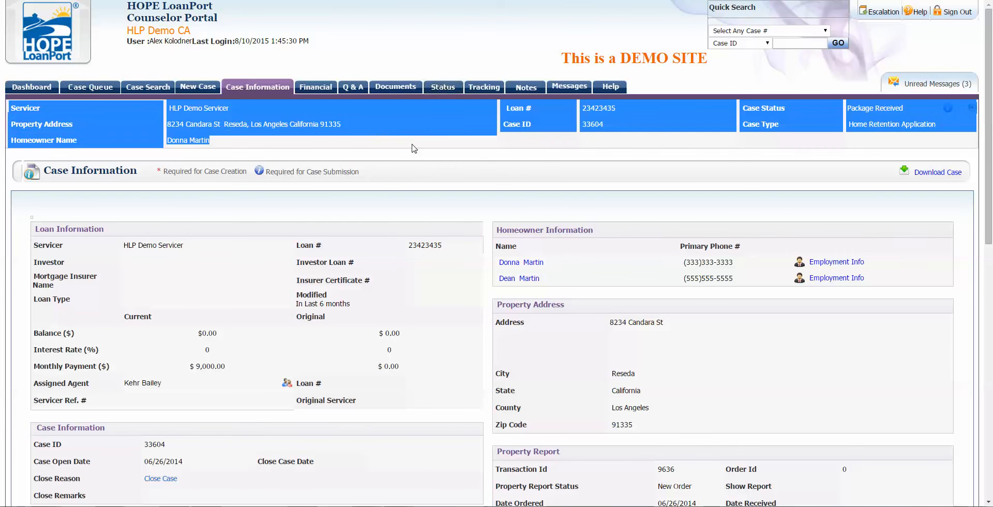
{"action": "left_click", "coordinate": [413, 149]}
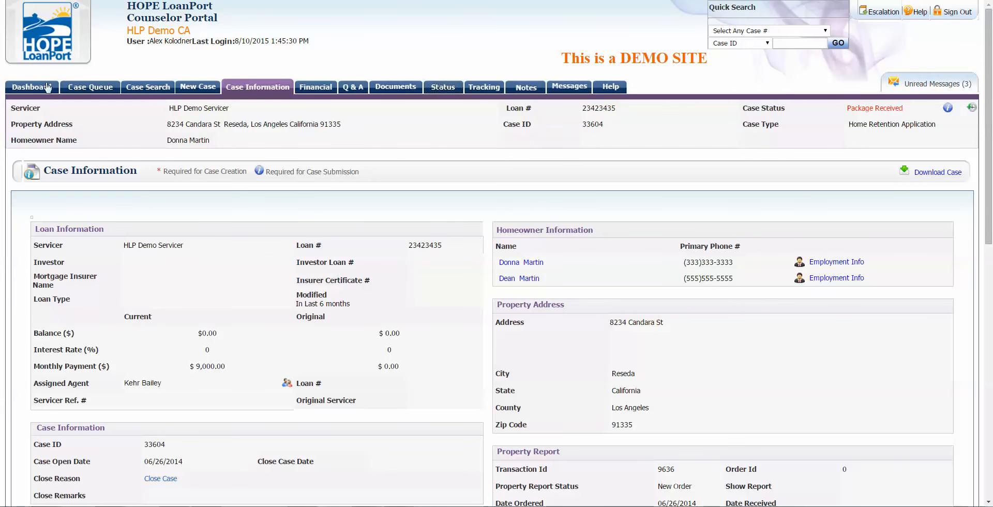
Step: Return to the Dashboard and go to the Case Queue listing 82 records
{"action": "left_click", "coordinate": [32, 87]}
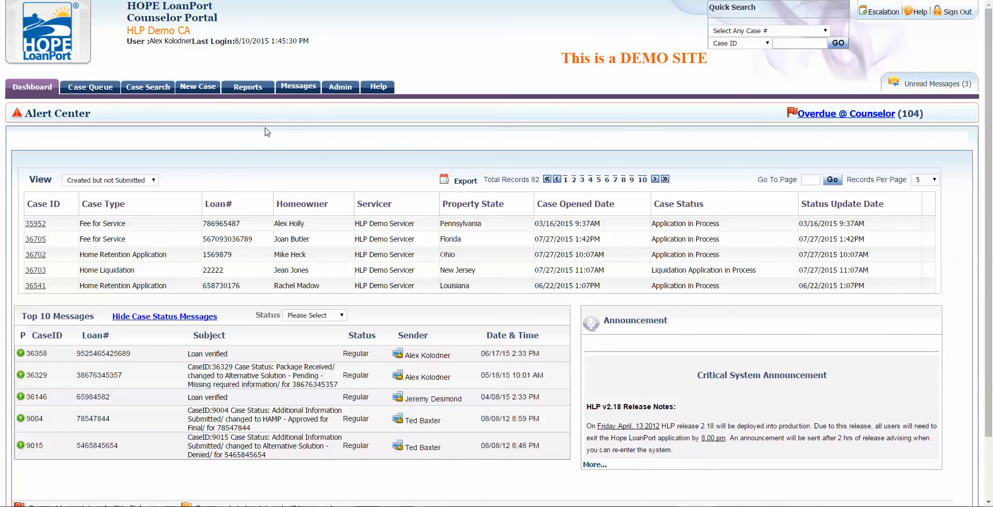
{"action": "left_click", "coordinate": [100, 94]}
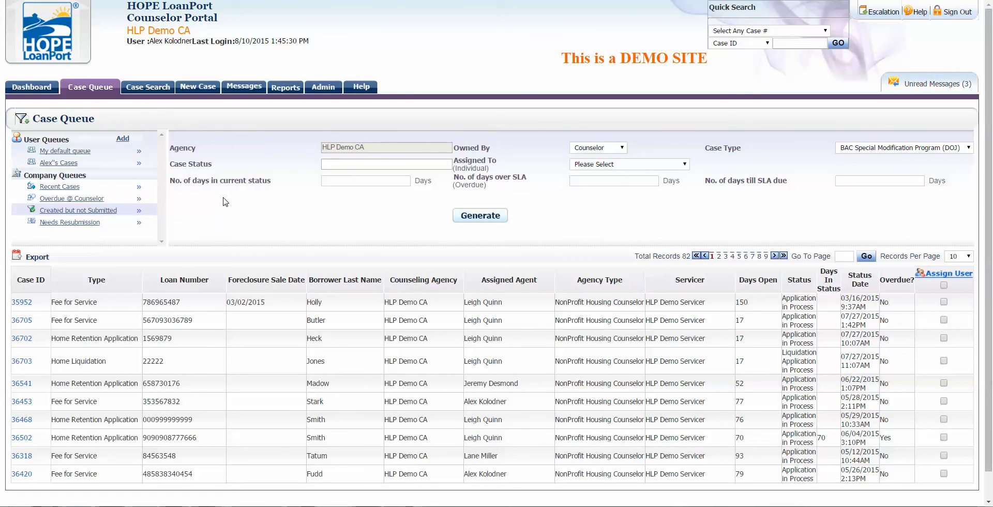
Step: Load the saved personal user queue and review its Assigned To and SLA filter labels
{"action": "left_click", "coordinate": [66, 163]}
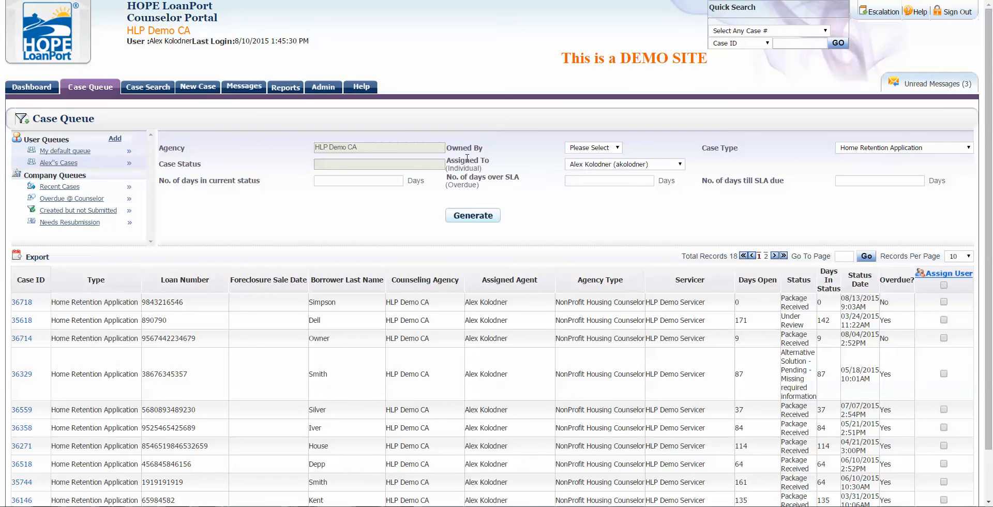
{"action": "left_click_drag", "start_coordinate": [467, 158], "coordinate": [495, 171]}
{"action": "left_click", "coordinate": [495, 165]}
{"action": "left_click", "coordinate": [402, 167]}
{"action": "left_click", "coordinate": [496, 169]}
Step: Add a new user queue and inspect its Case Type options, days-in-status and name fields
{"action": "left_click", "coordinate": [116, 139]}
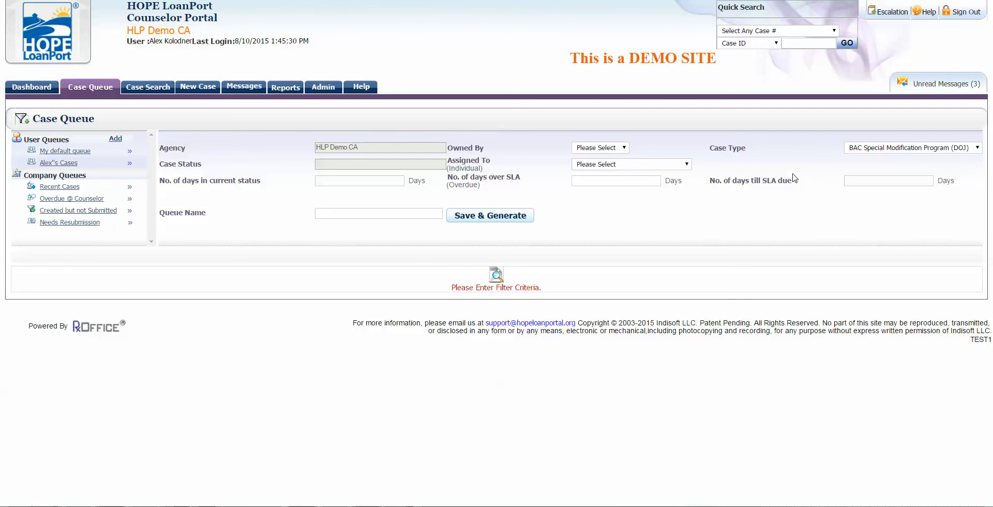
{"action": "left_click", "coordinate": [877, 149]}
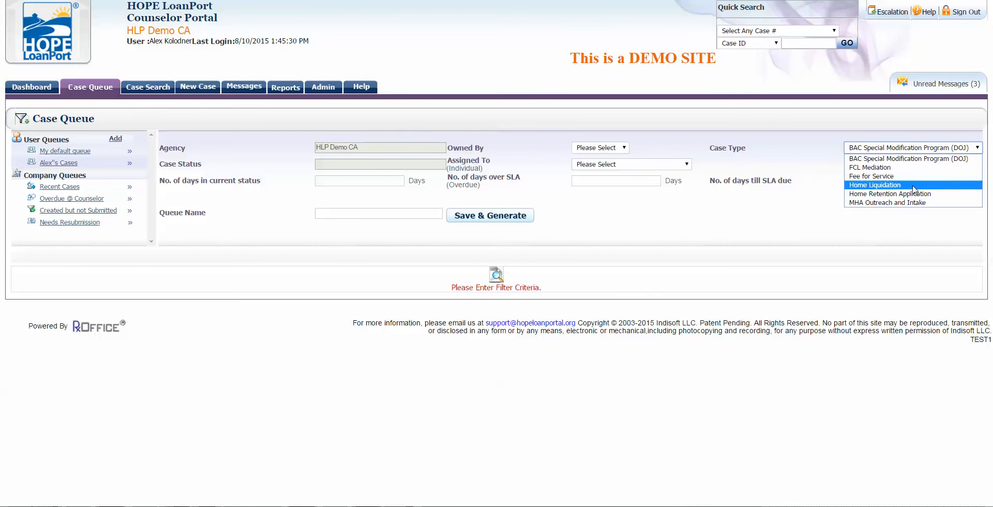
{"action": "left_click", "coordinate": [780, 209]}
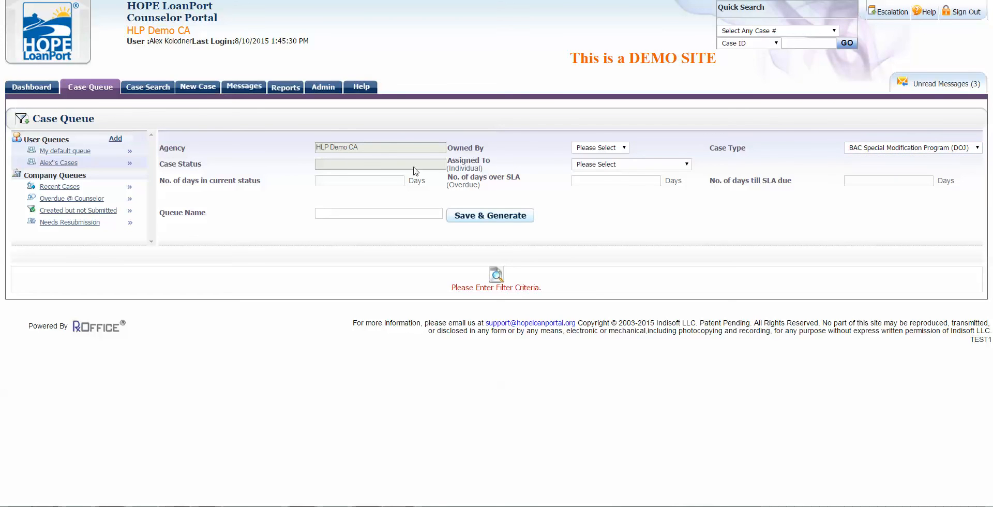
{"action": "left_click", "coordinate": [362, 181]}
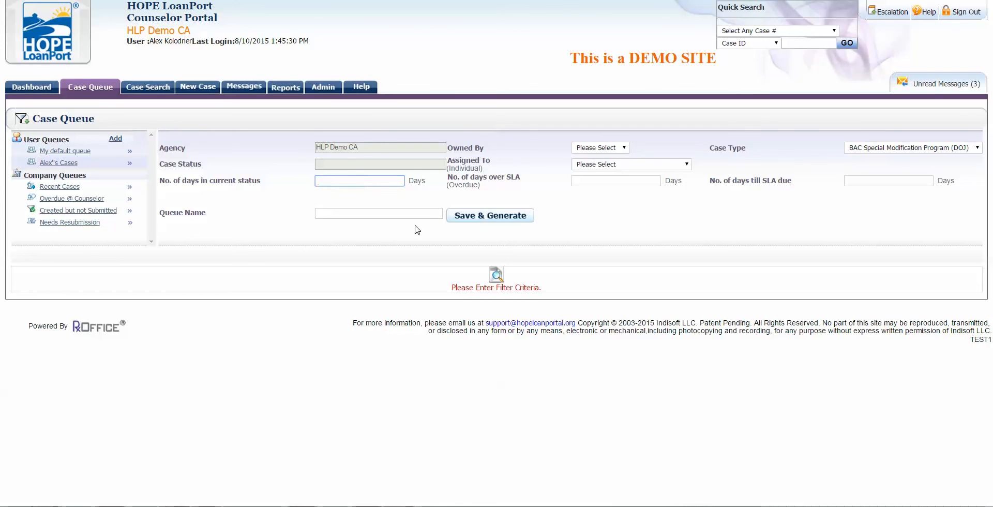
{"action": "left_click", "coordinate": [389, 211]}
{"action": "left_click", "coordinate": [257, 209]}
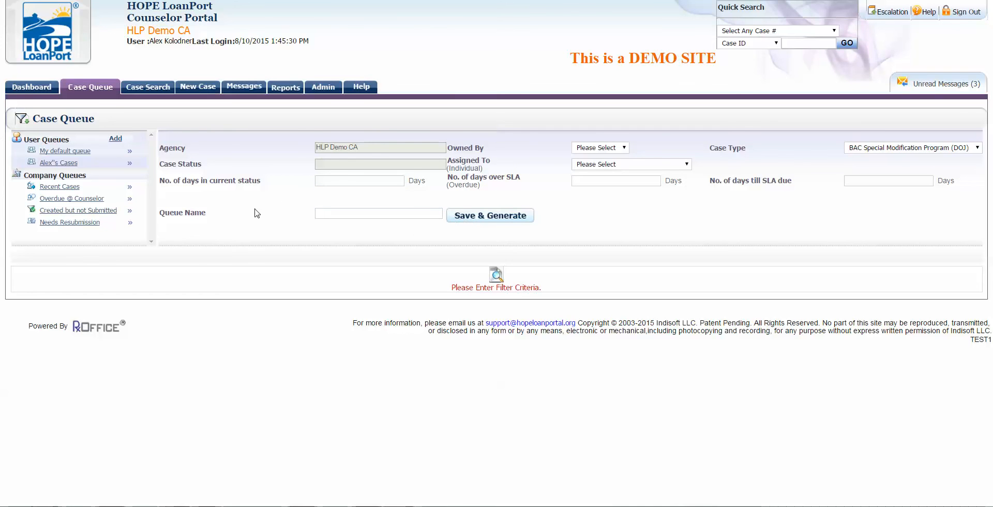
{"action": "left_click", "coordinate": [32, 90]}
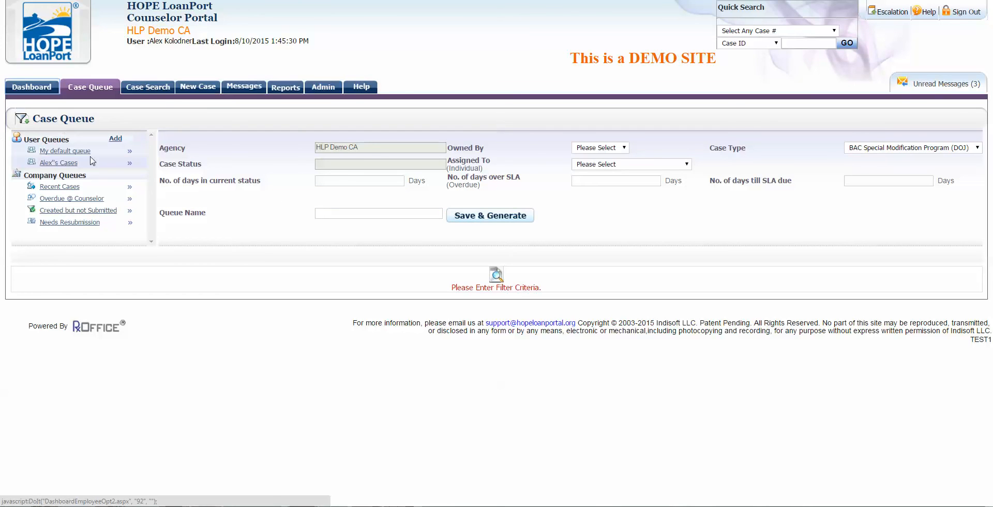